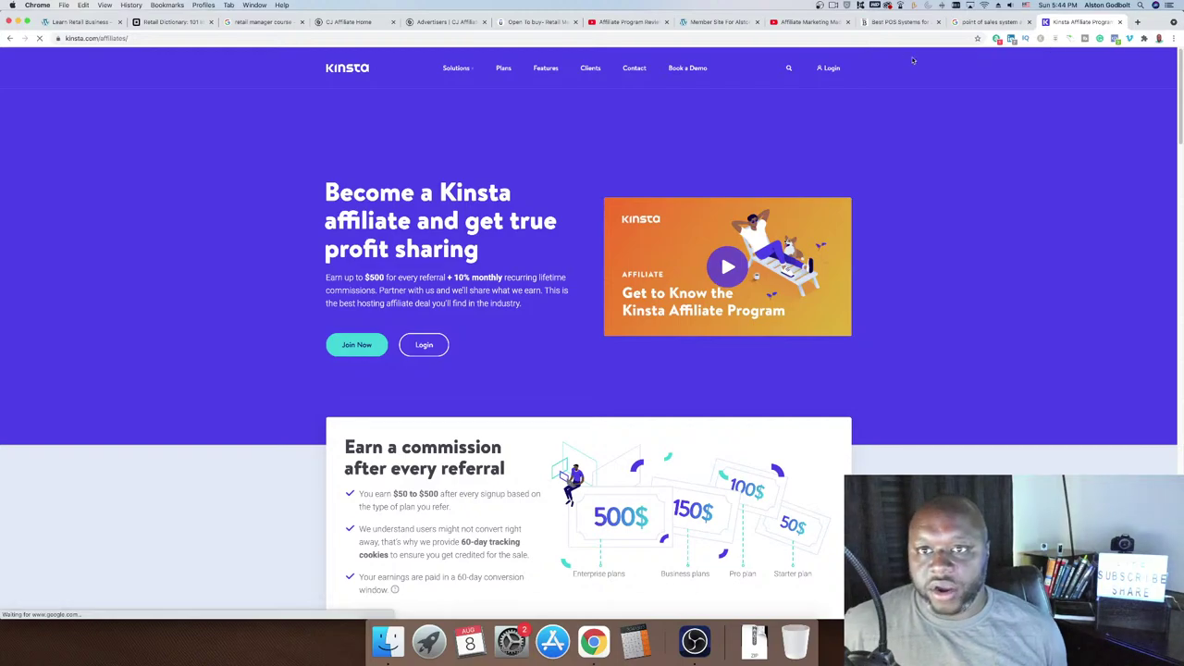
Search Google for "accounting software affiliate program"
left_click(884, 37)
type("ac")
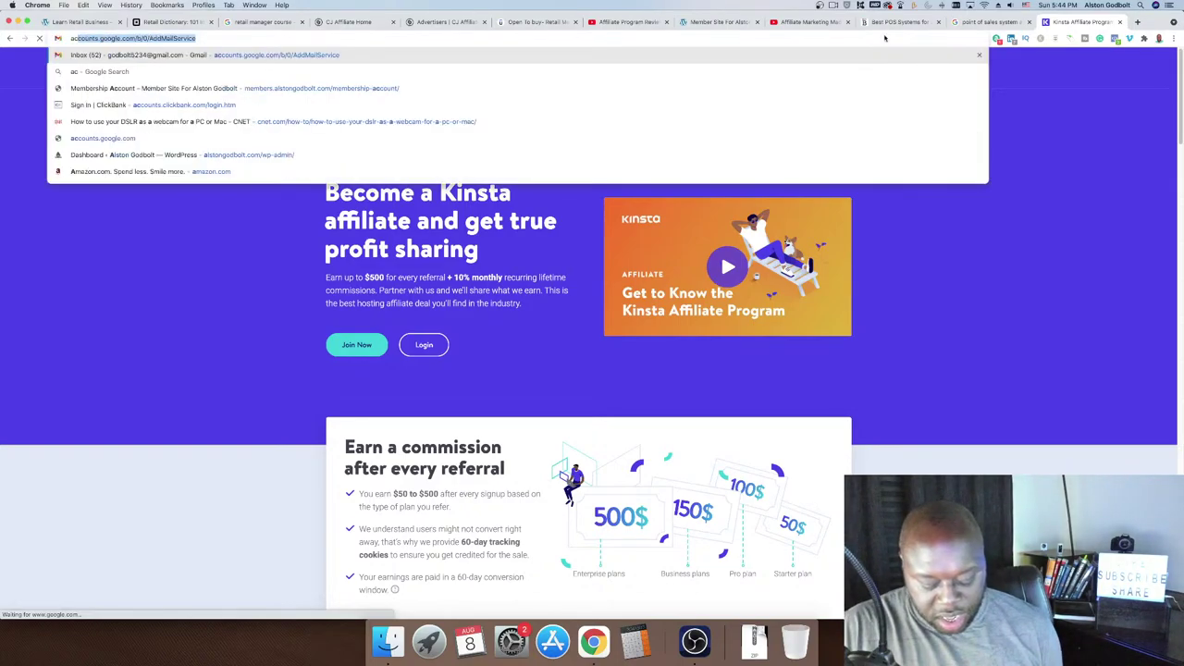
type("counting software")
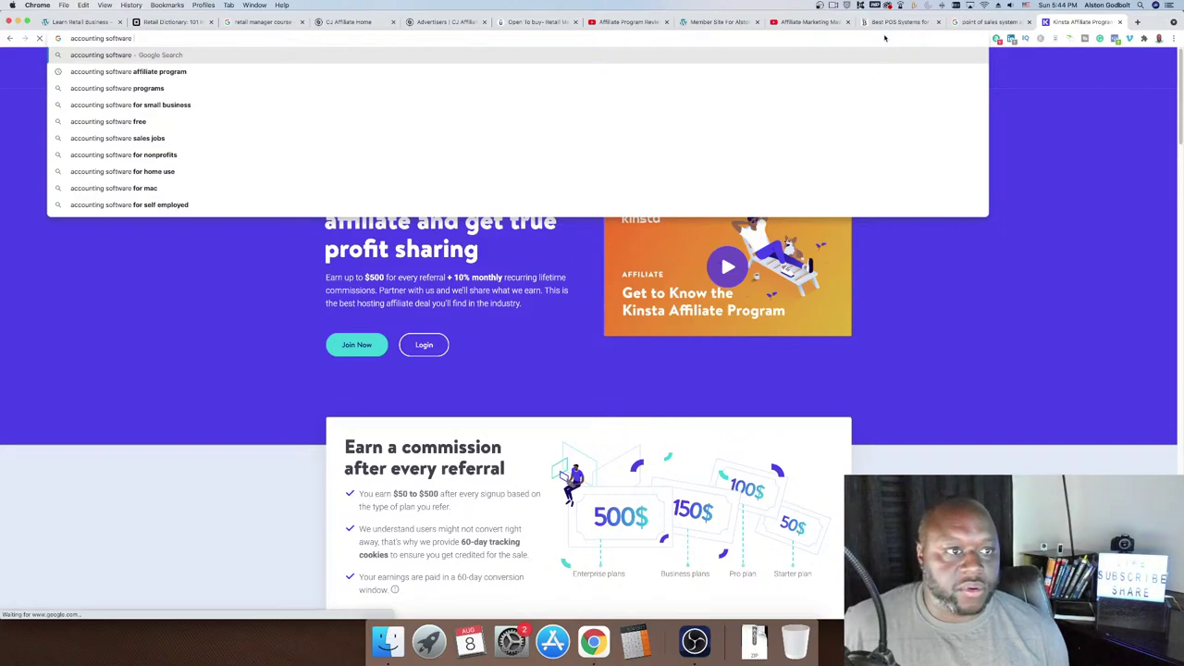
left_click(794, 74)
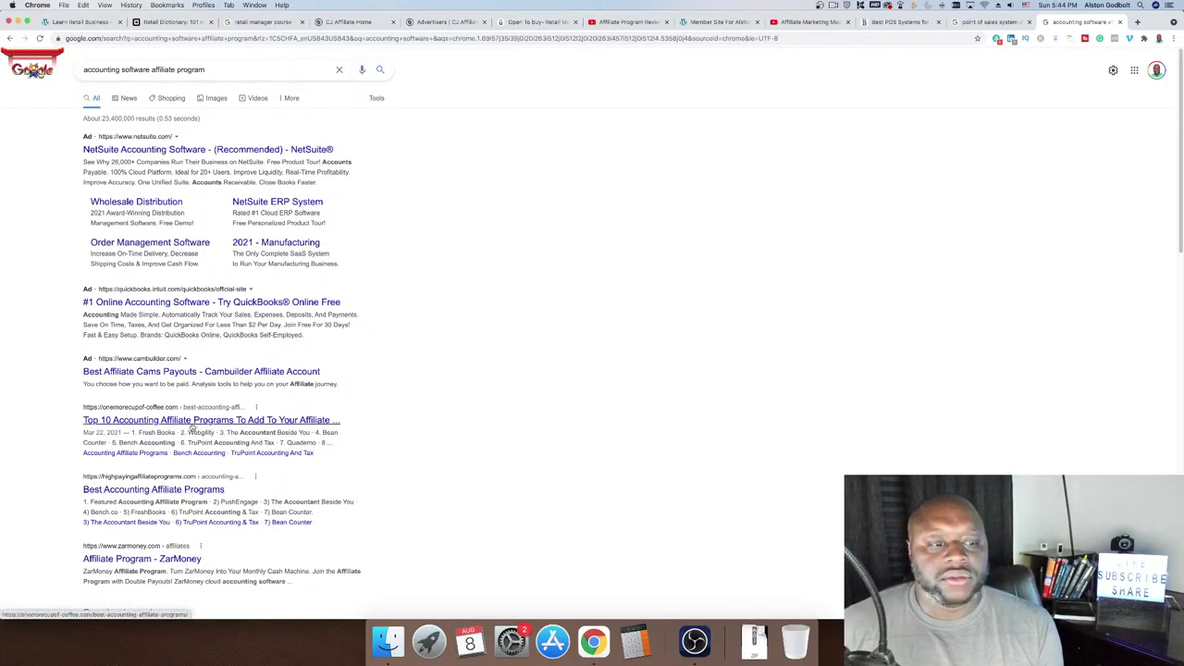
Open the "Best Accounting Affiliate Programs" result from highpayingaffiliateprograms.com and look over its program list
left_click(168, 490)
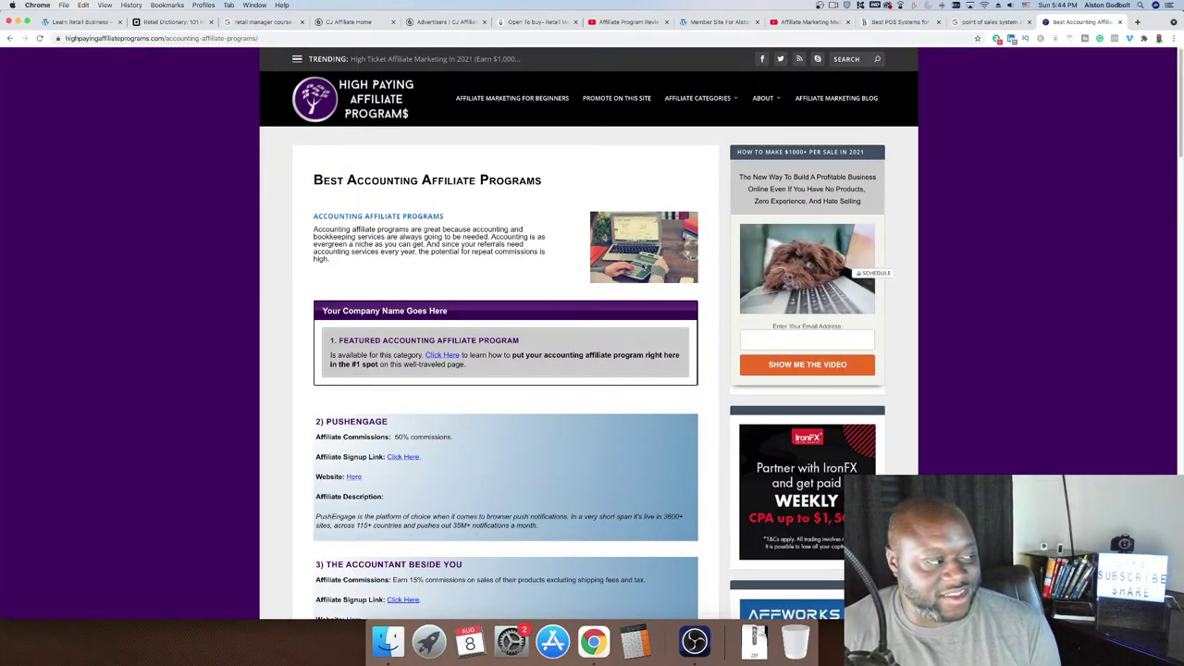
scroll(222, 323, "down", 5)
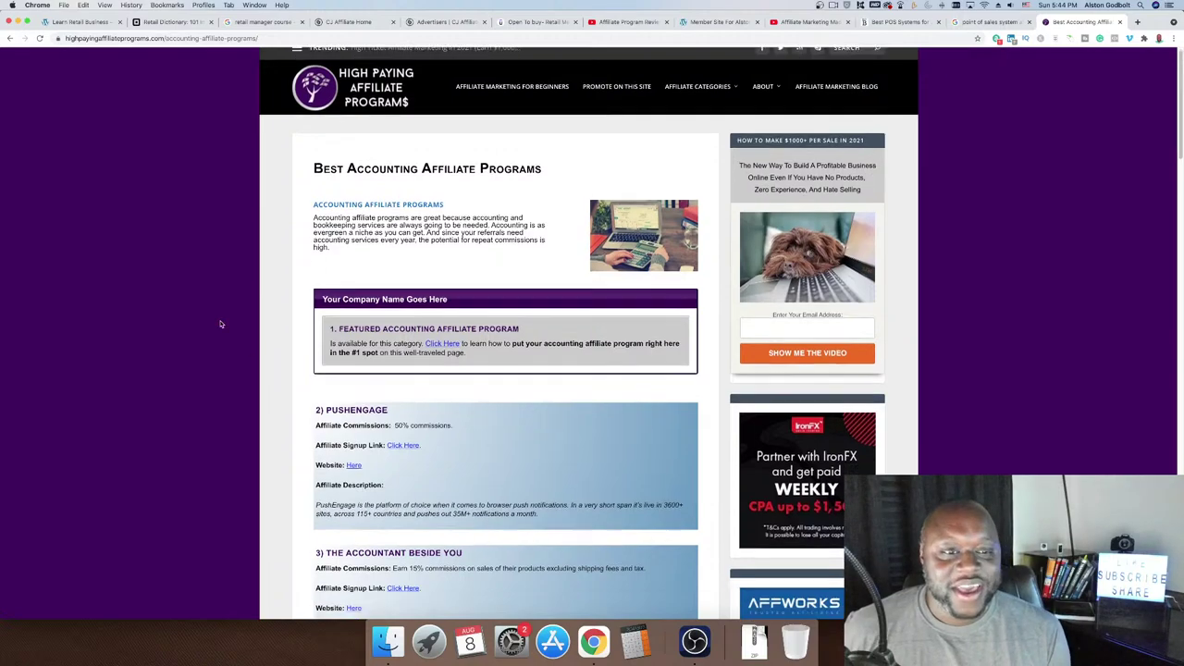
scroll(243, 323, "up", 5)
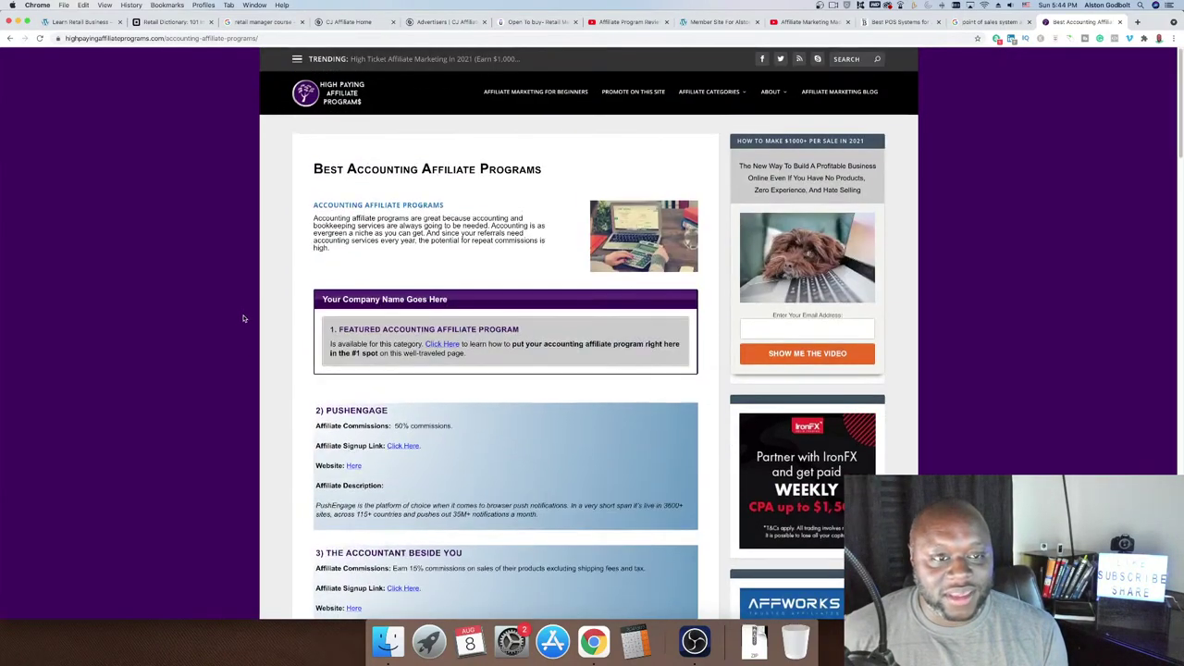
Return to the search results and open "Top 10 Accounting Software Affiliate Program To Monetize" from trendingaccounting.com
left_click(9, 38)
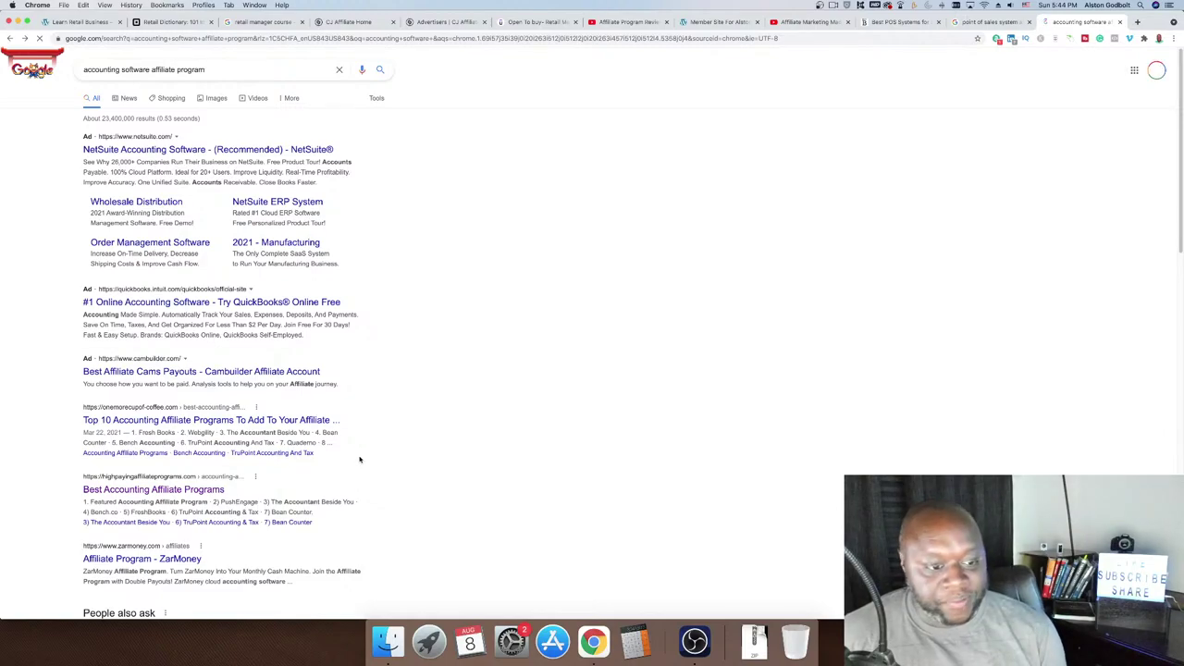
scroll(368, 440, "down", 3)
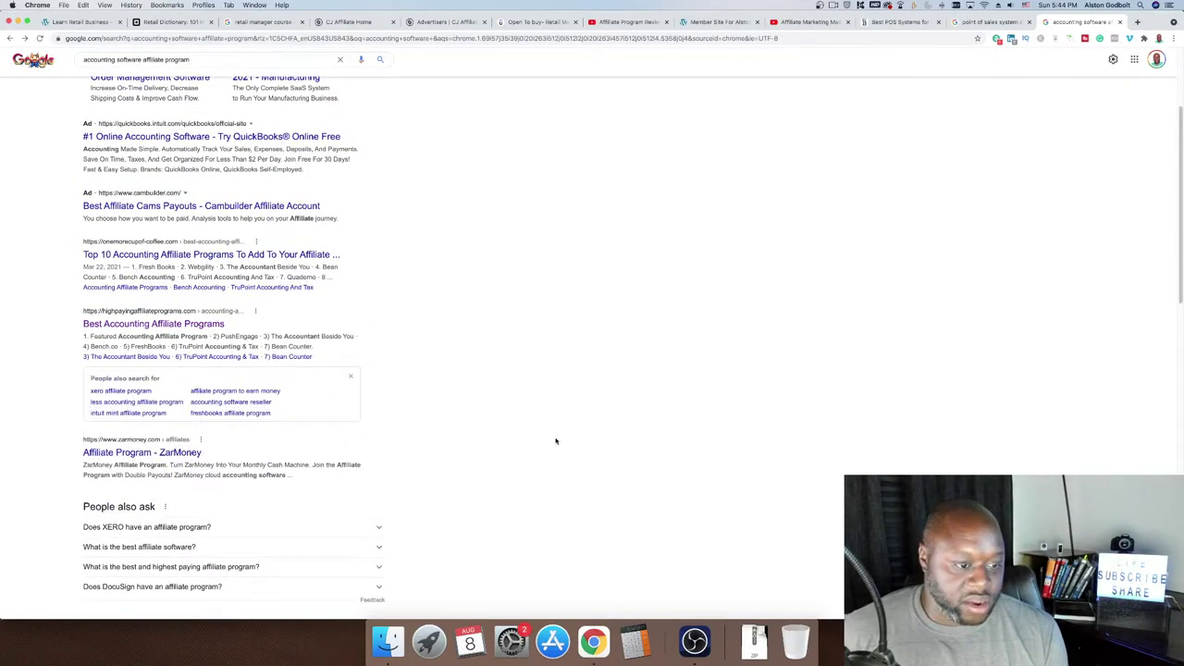
scroll(558, 439, "down", 6)
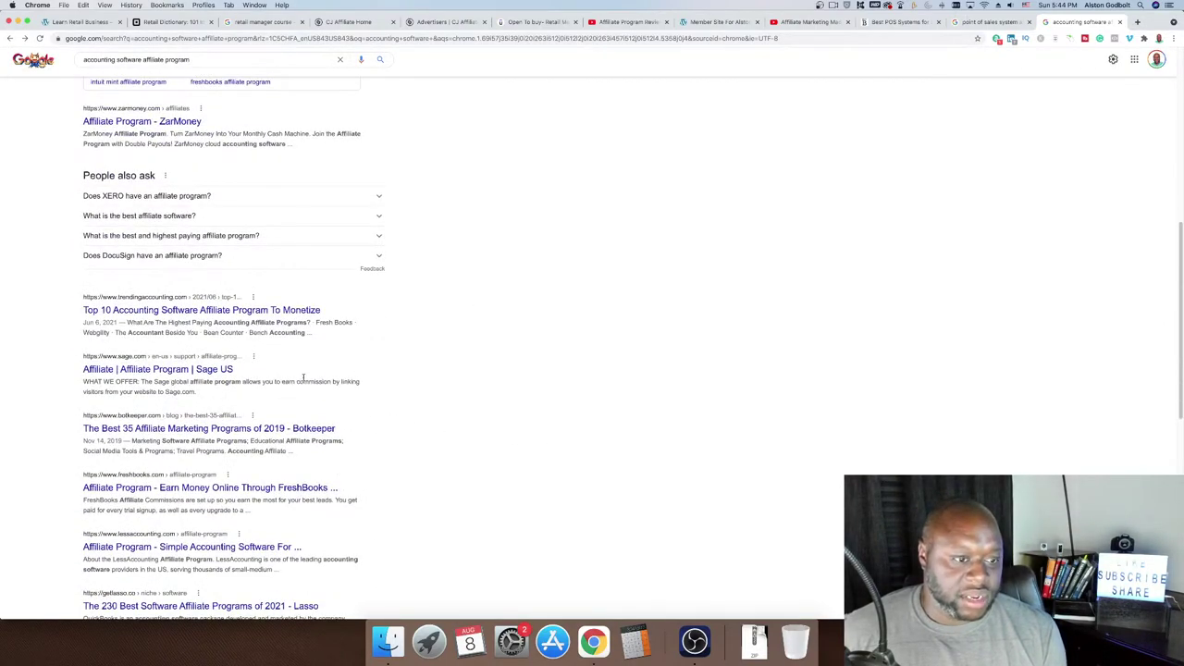
left_click(251, 315)
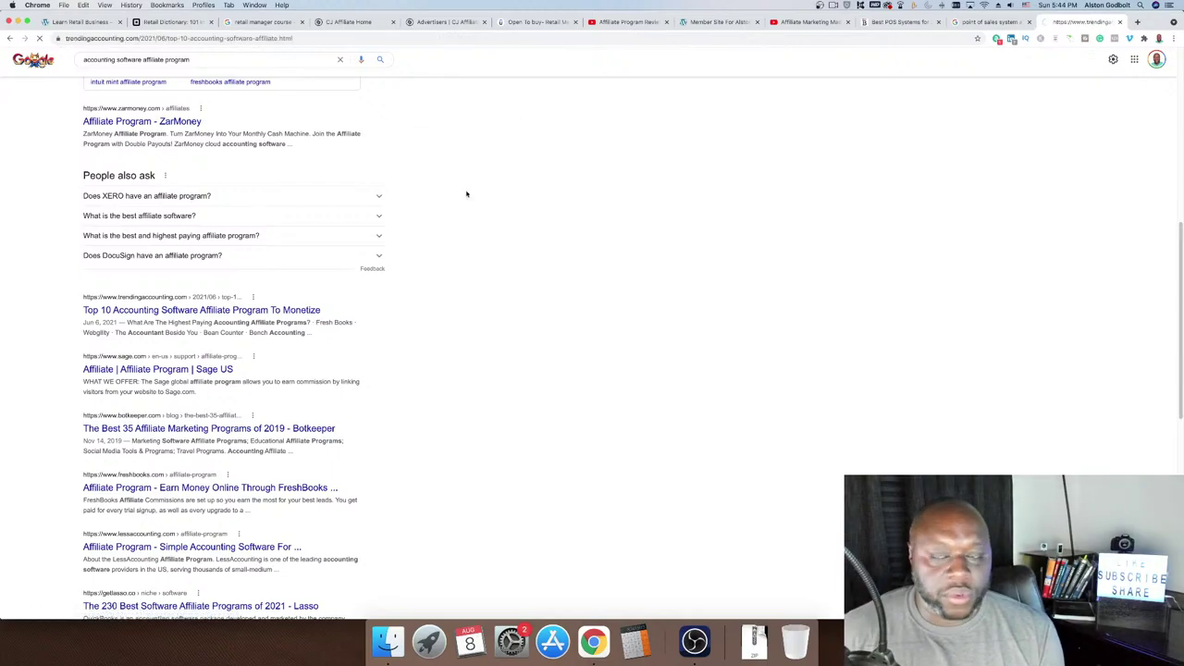
Switch to the CJ Affiliate advertisers page and search it for the keyword "bookkeeping"
left_click(347, 22)
left_click(428, 22)
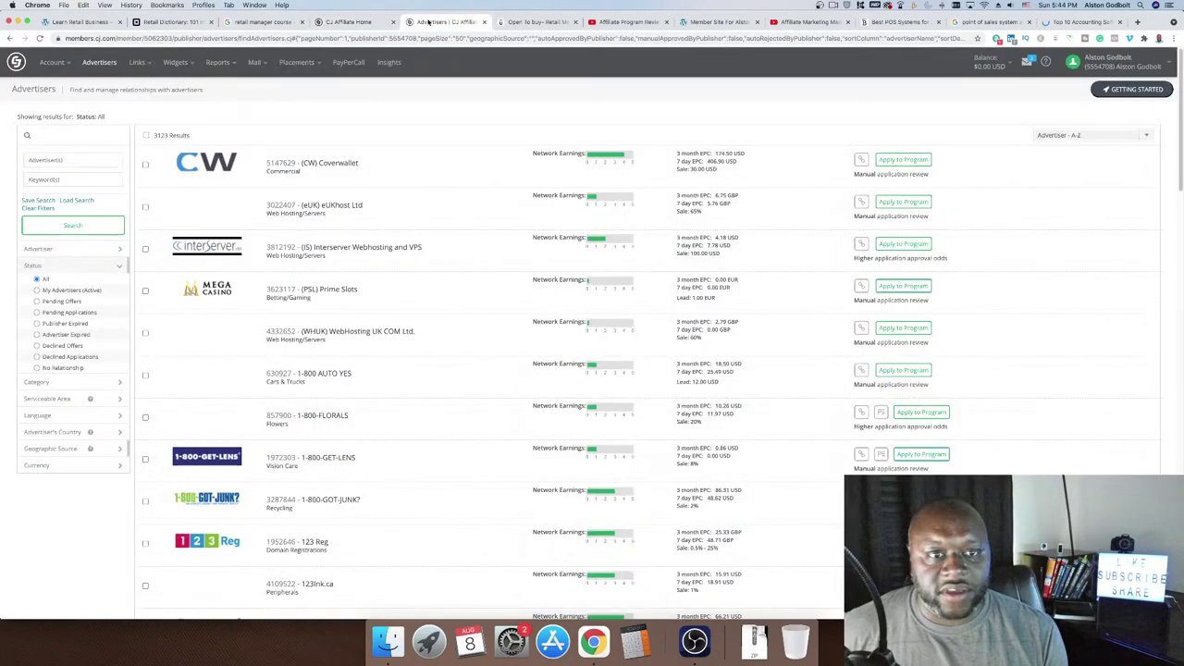
left_click(70, 180)
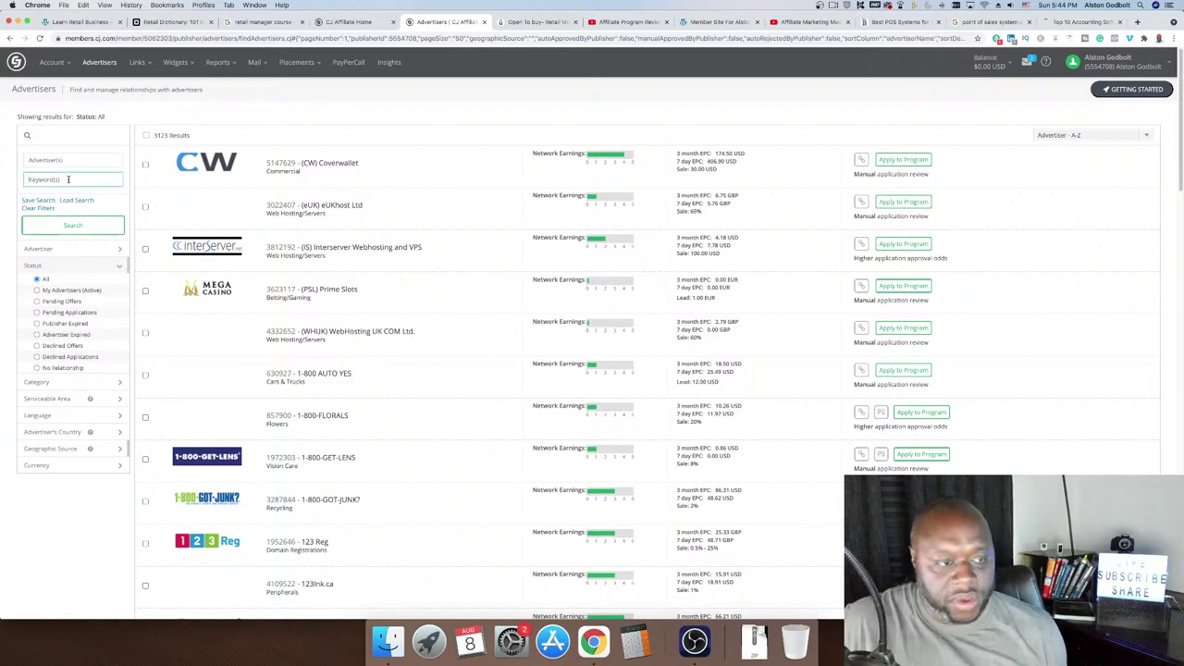
type("book")
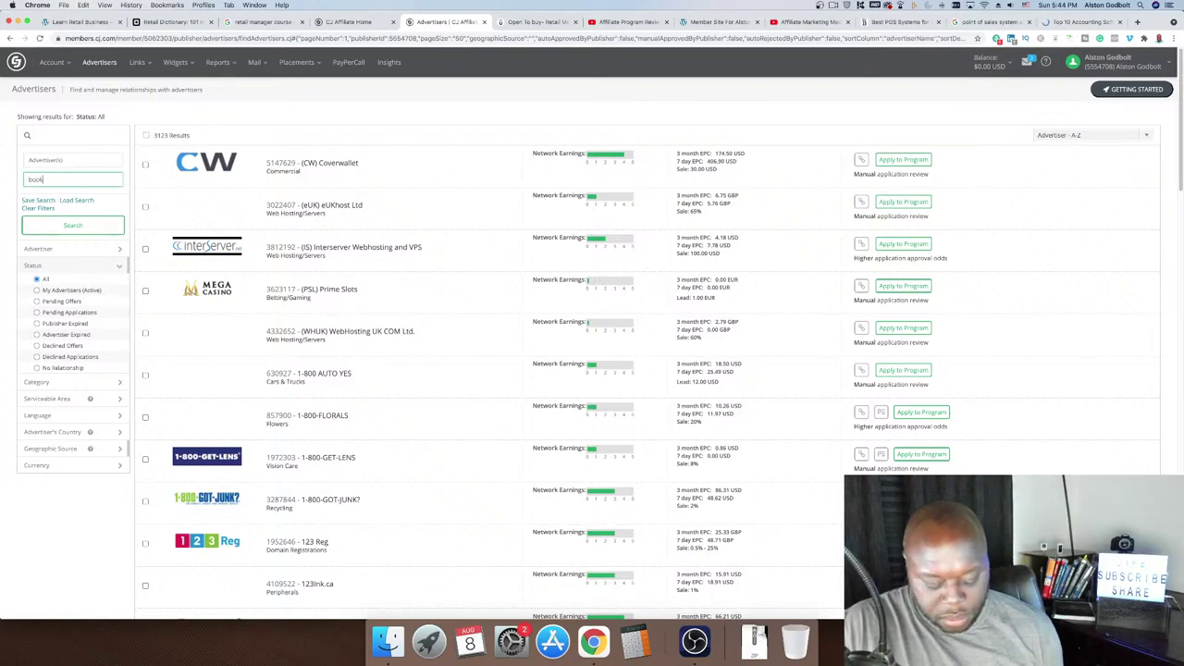
type("keeping")
key("Return")
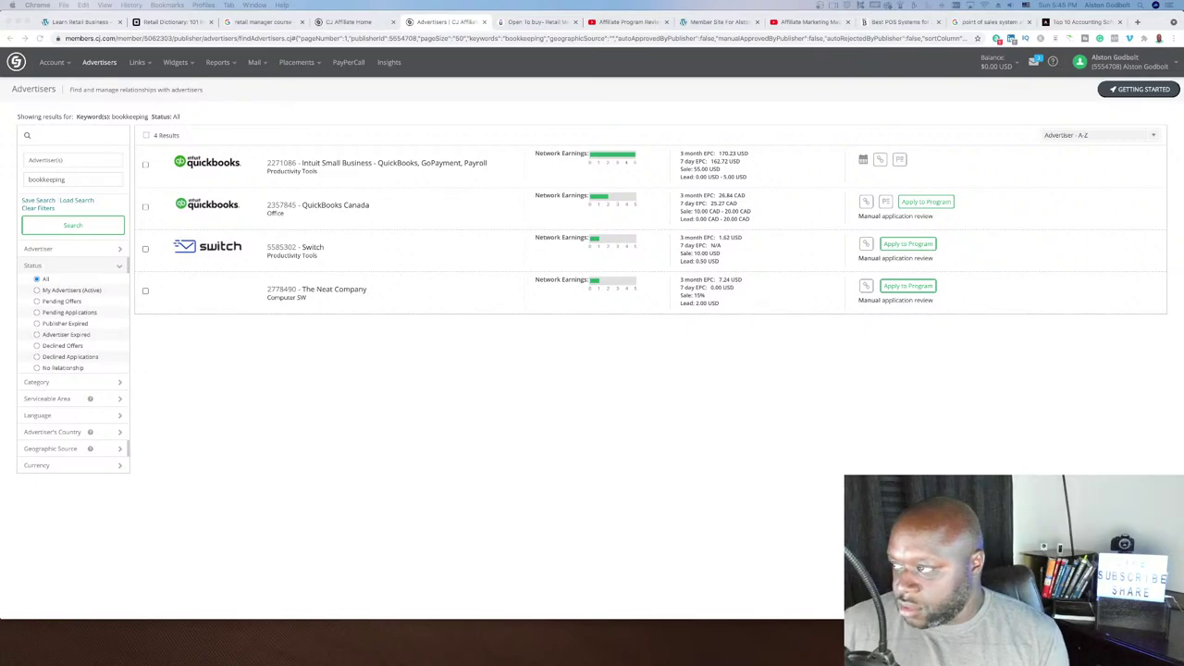
Switch to the Ahrefs Keywords Explorer window, enlarge it, and show the matching terms for "how to start a retail business"
key("super+grave")
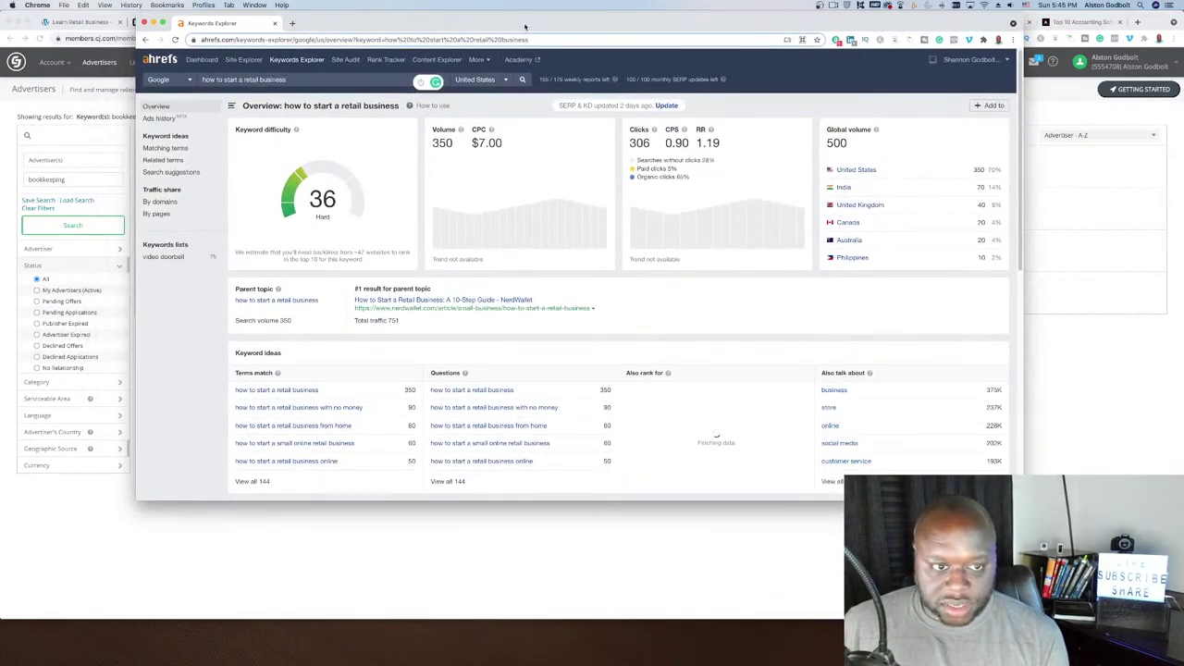
key("ctrl+alt+Return")
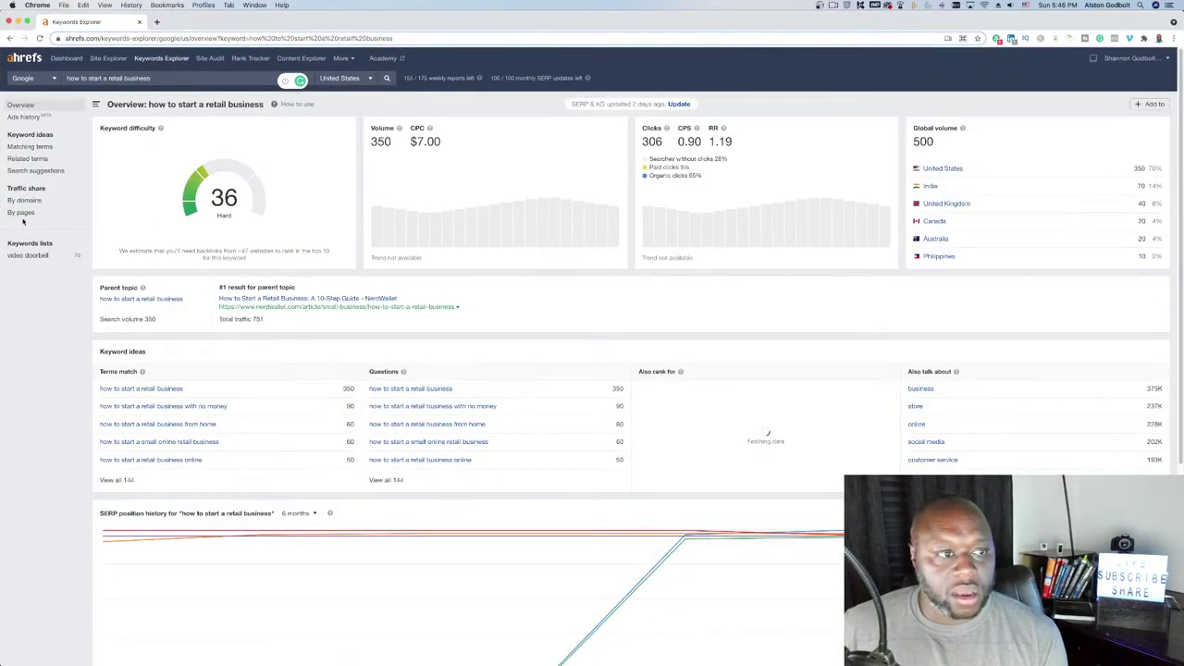
left_click(37, 147)
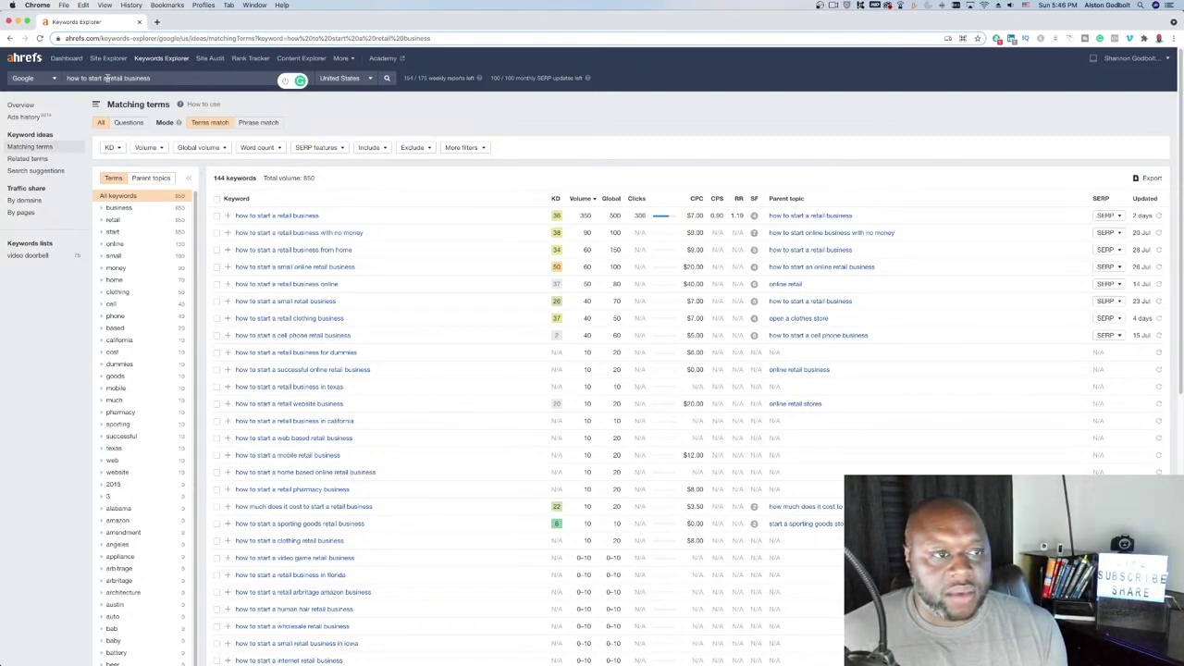
Change the keyword query to "how to start a beauty business" and run the search
left_click(167, 78)
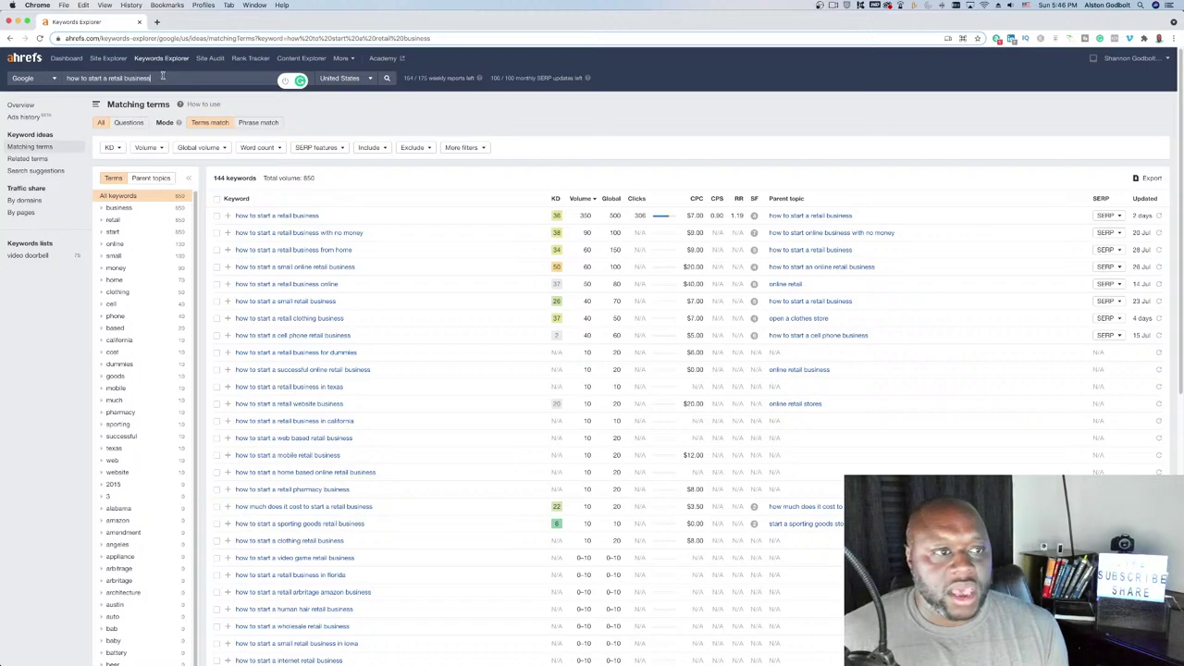
double_click(115, 77)
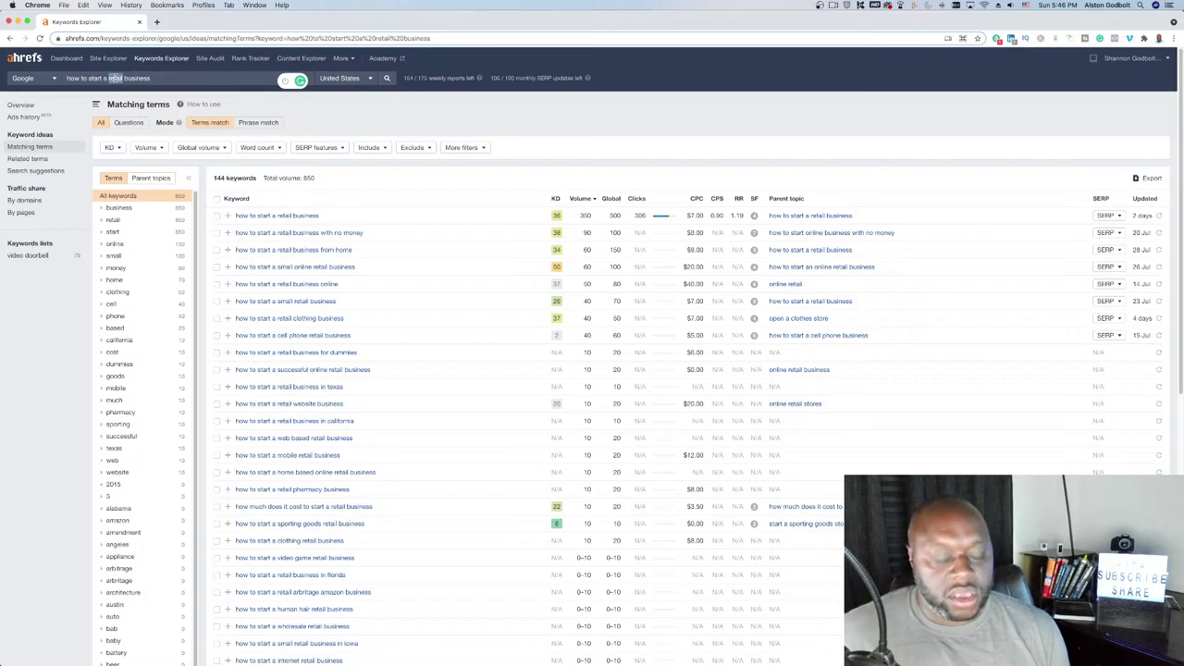
type("beauty")
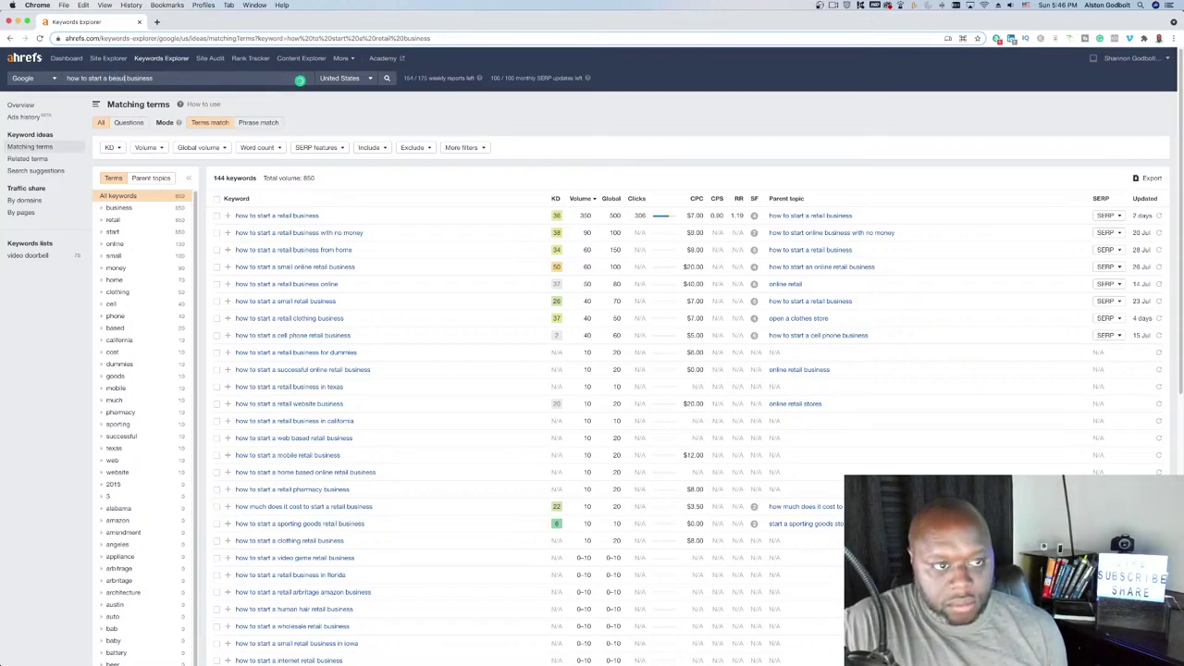
key("Return")
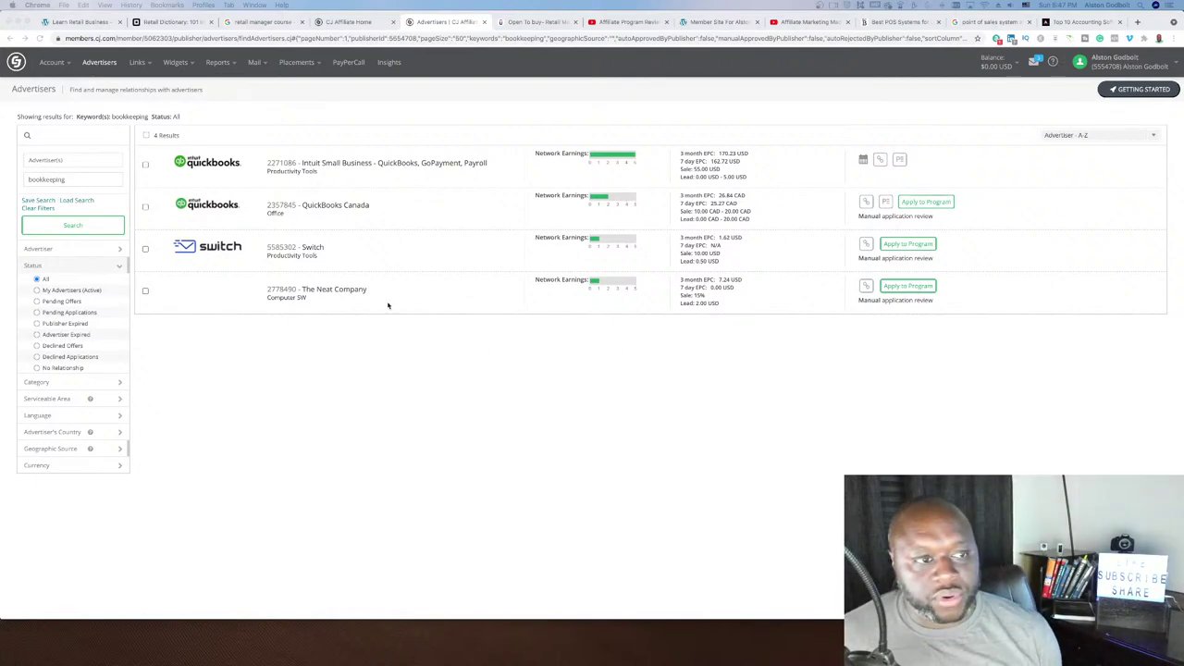
Switch back to the CJ Affiliate advertisers page and search it for the keyword "point of sale"
double_click(91, 179)
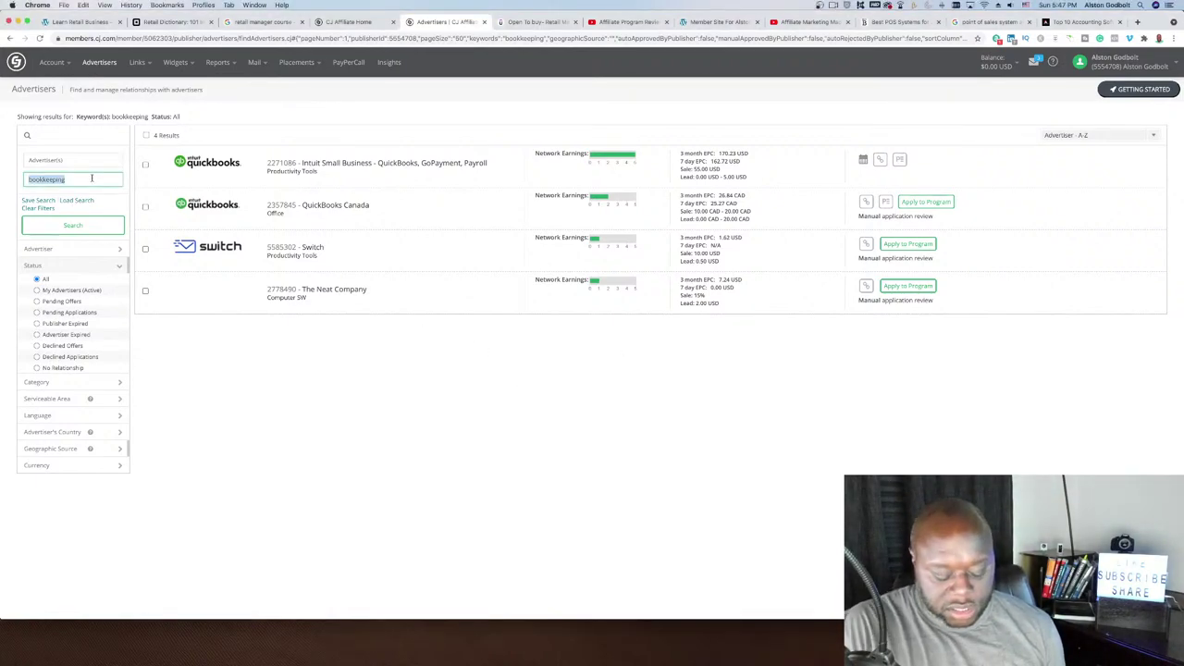
type("point")
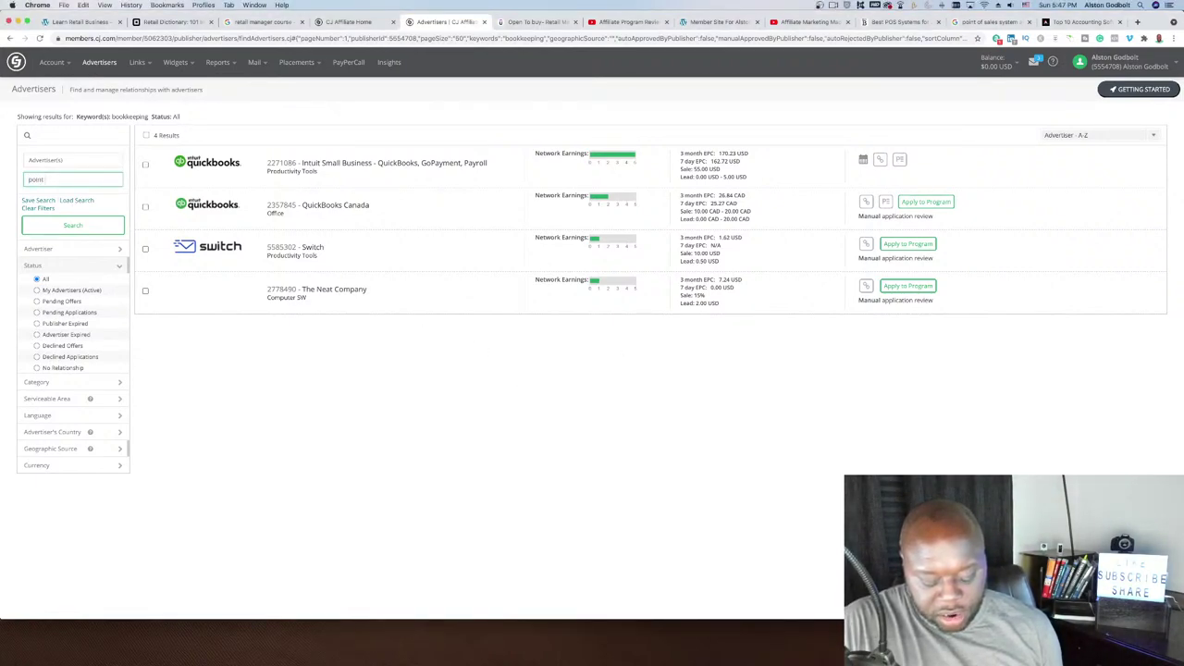
type(" of sal")
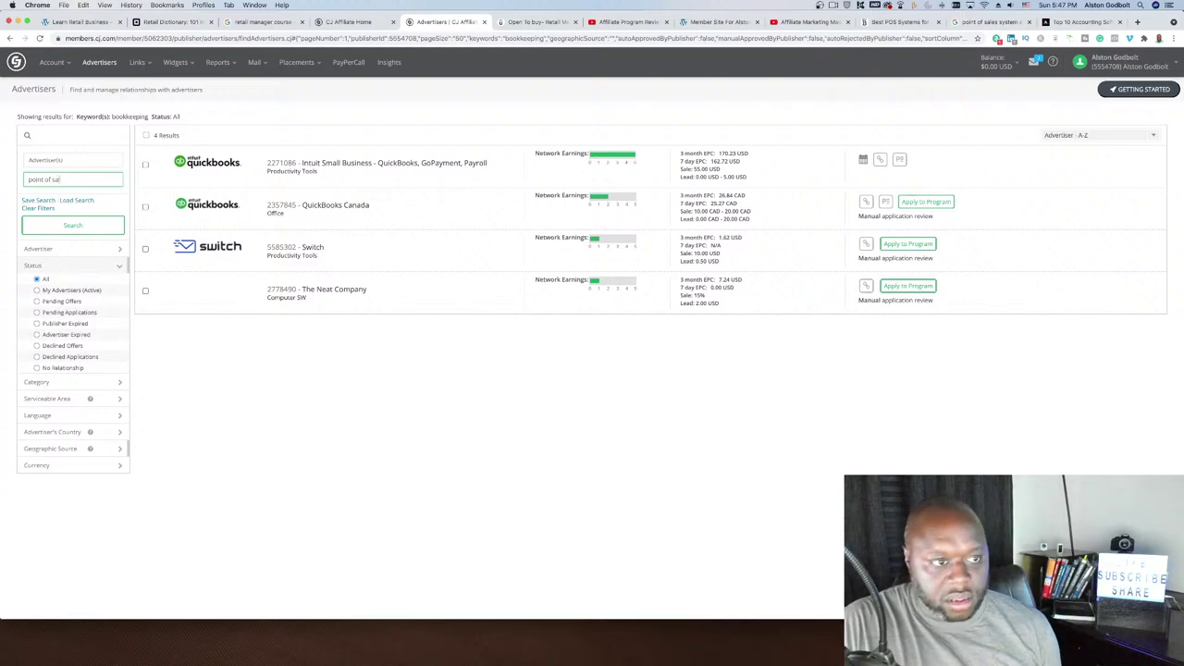
type("e")
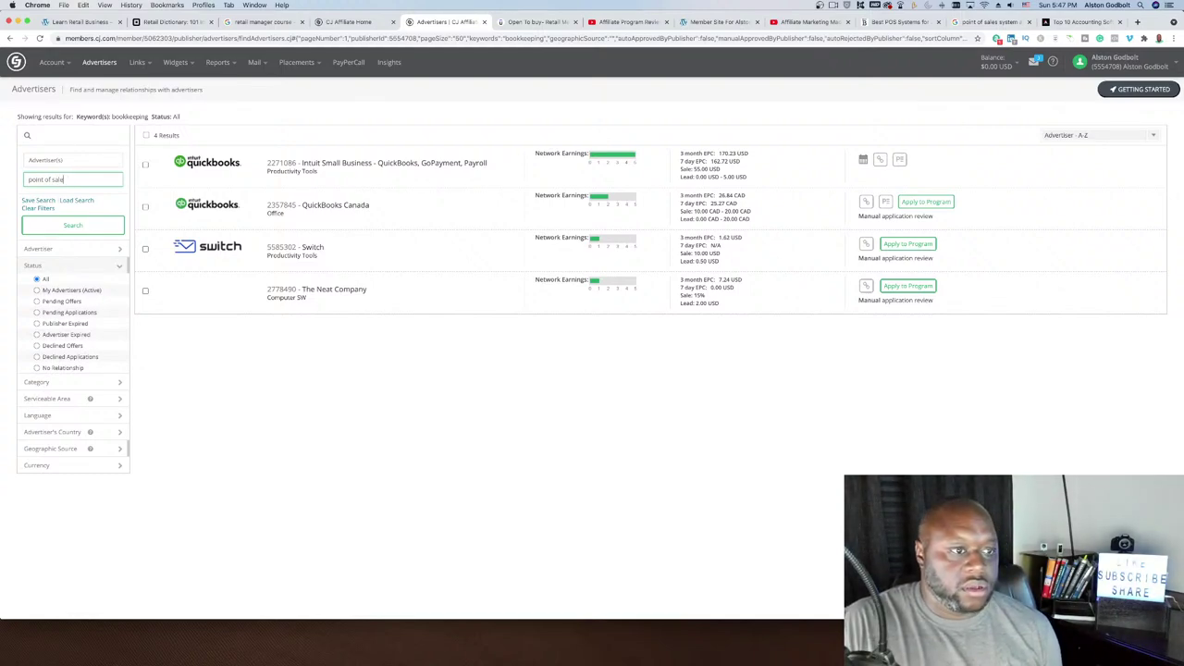
key("Return")
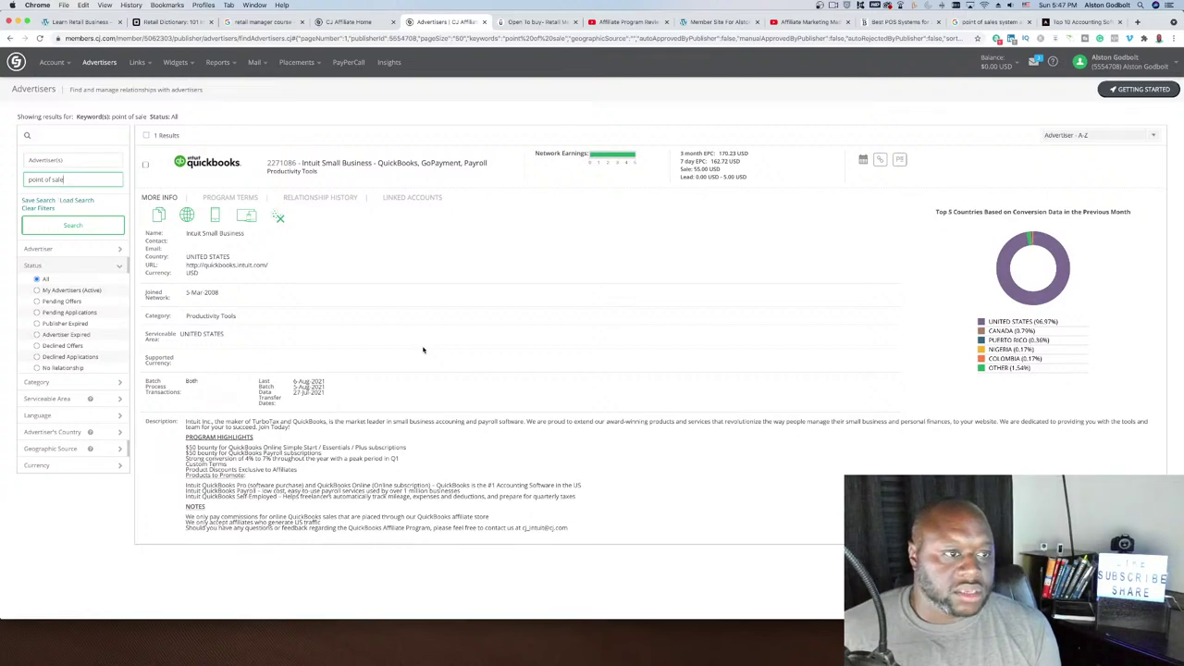
left_click(93, 225)
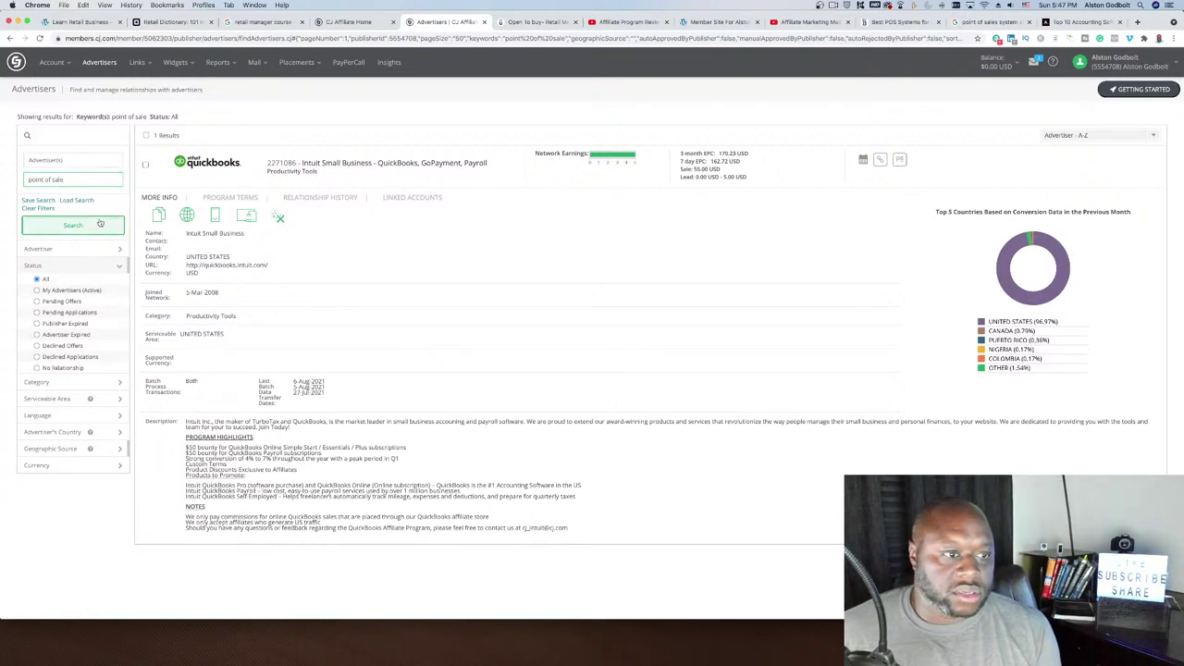
Search the advertisers for the keyword "pos" and look through the listed programs
triple_click(83, 178)
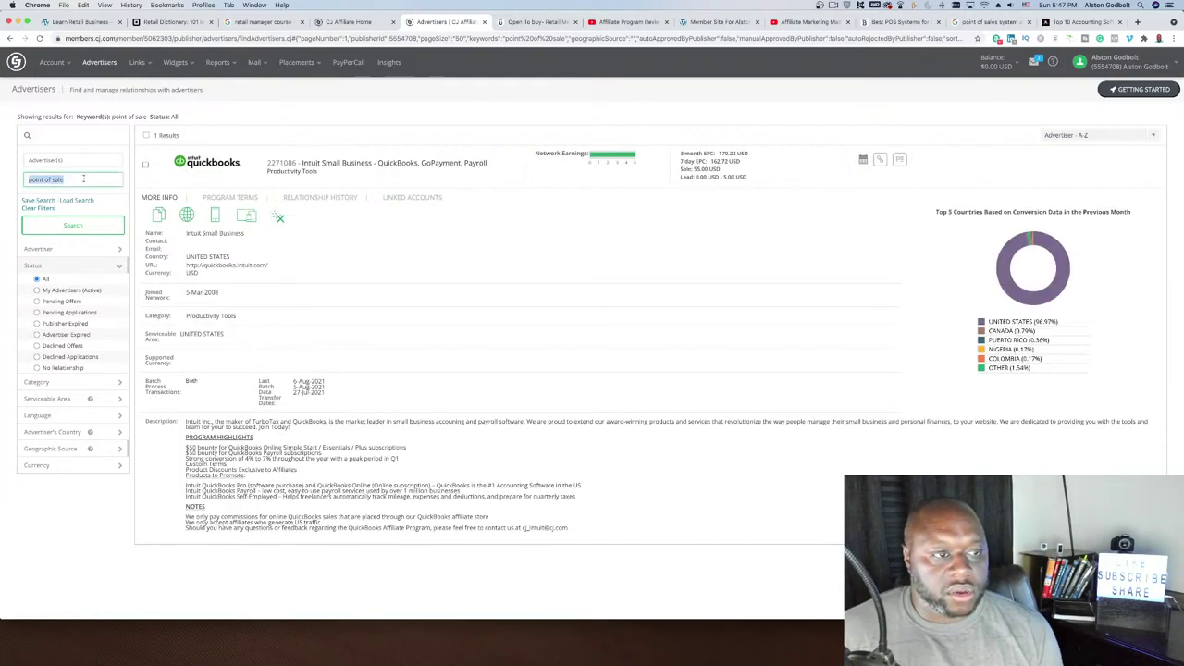
type("pos")
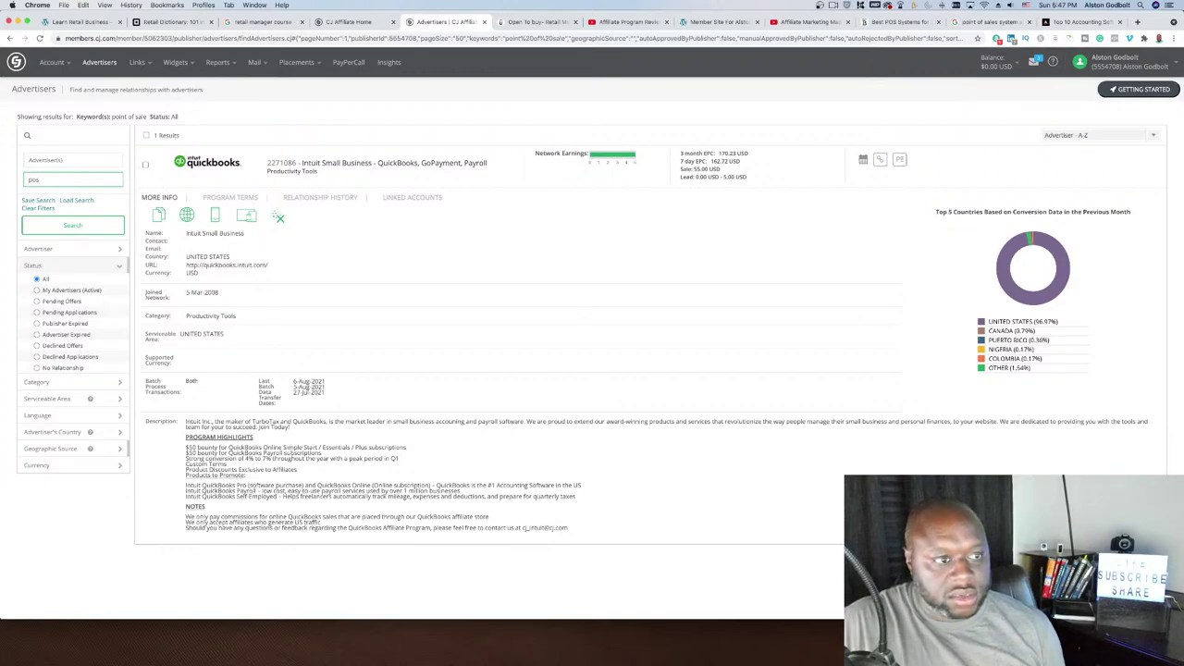
left_click(46, 231)
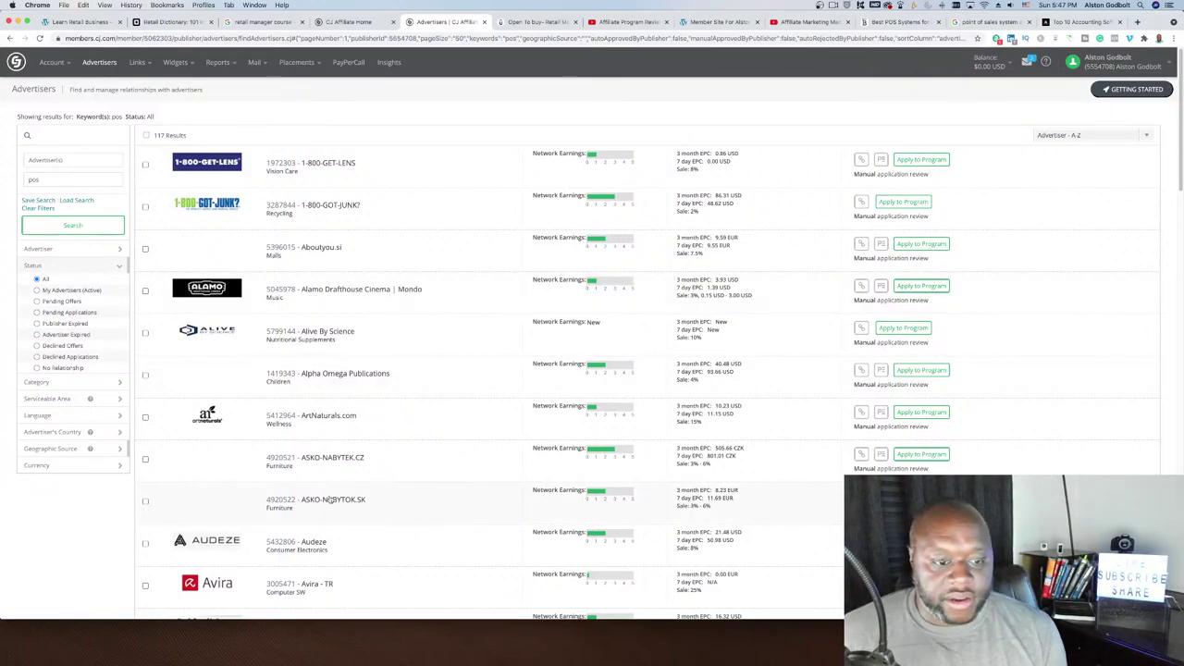
scroll(328, 500, "down", 5)
scroll(345, 562, "down", 11)
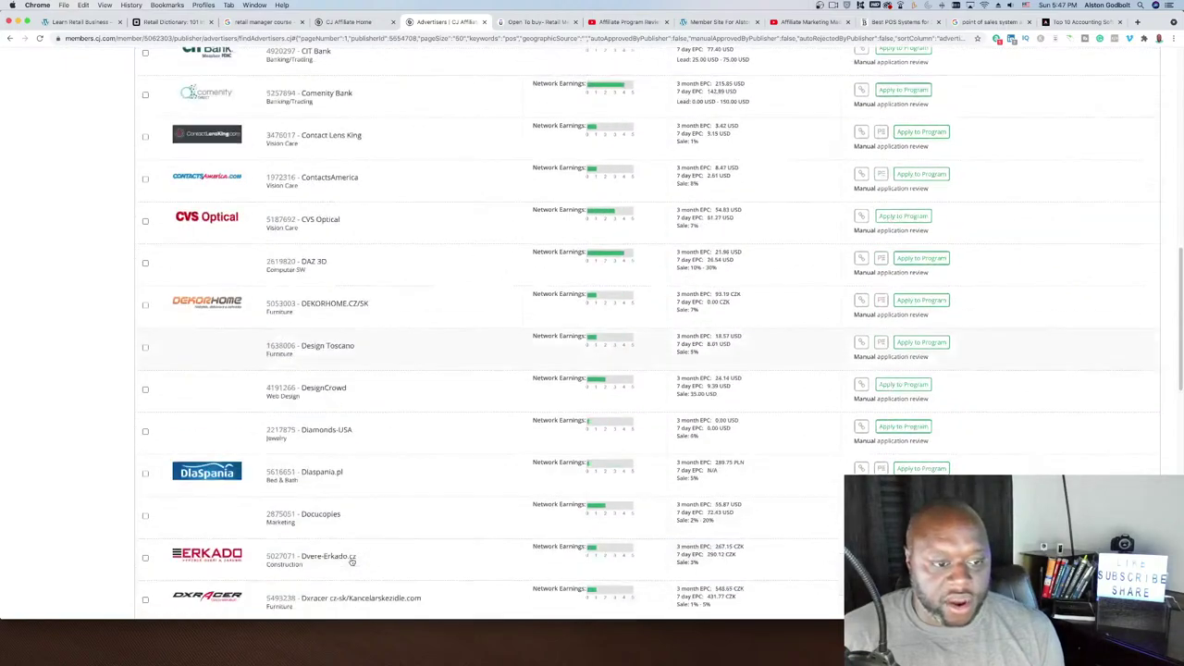
scroll(352, 561, "up", 16)
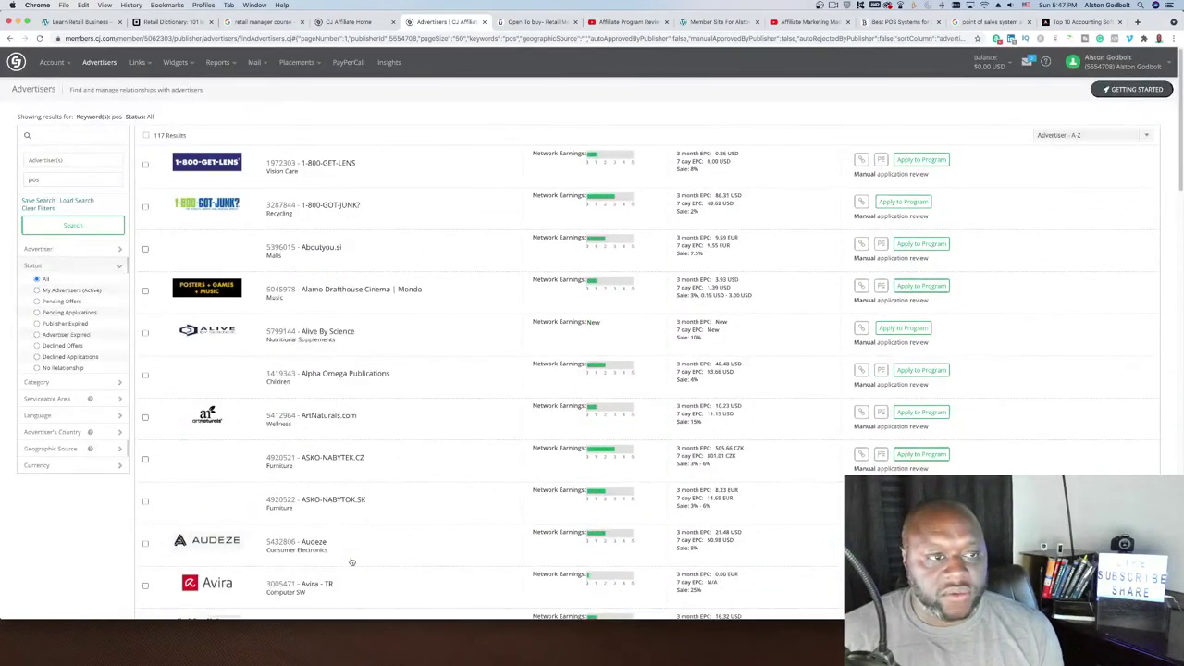
Search the CJ advertisers for the keyword "shelving"
double_click(75, 179)
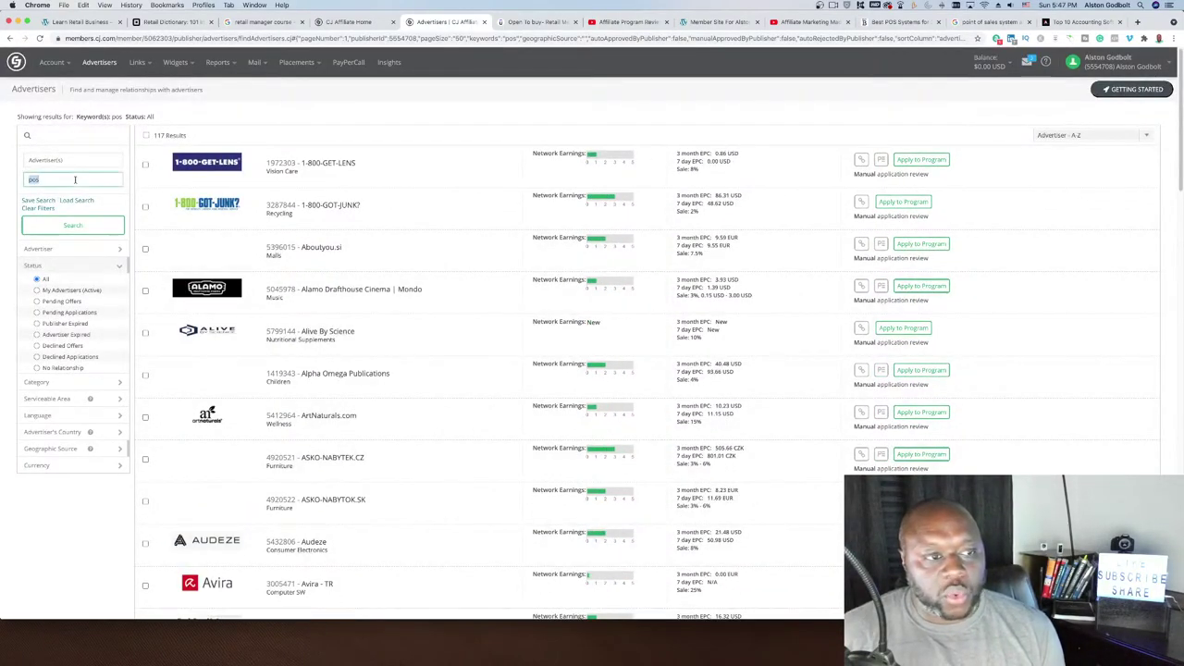
type("she")
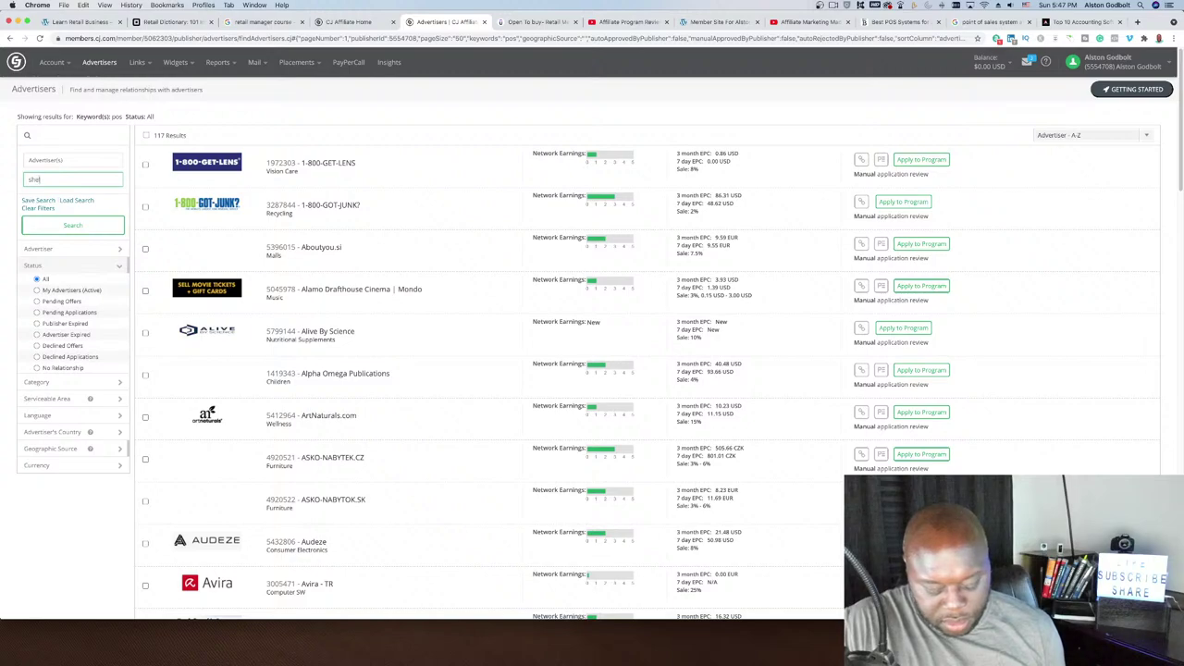
type("lving")
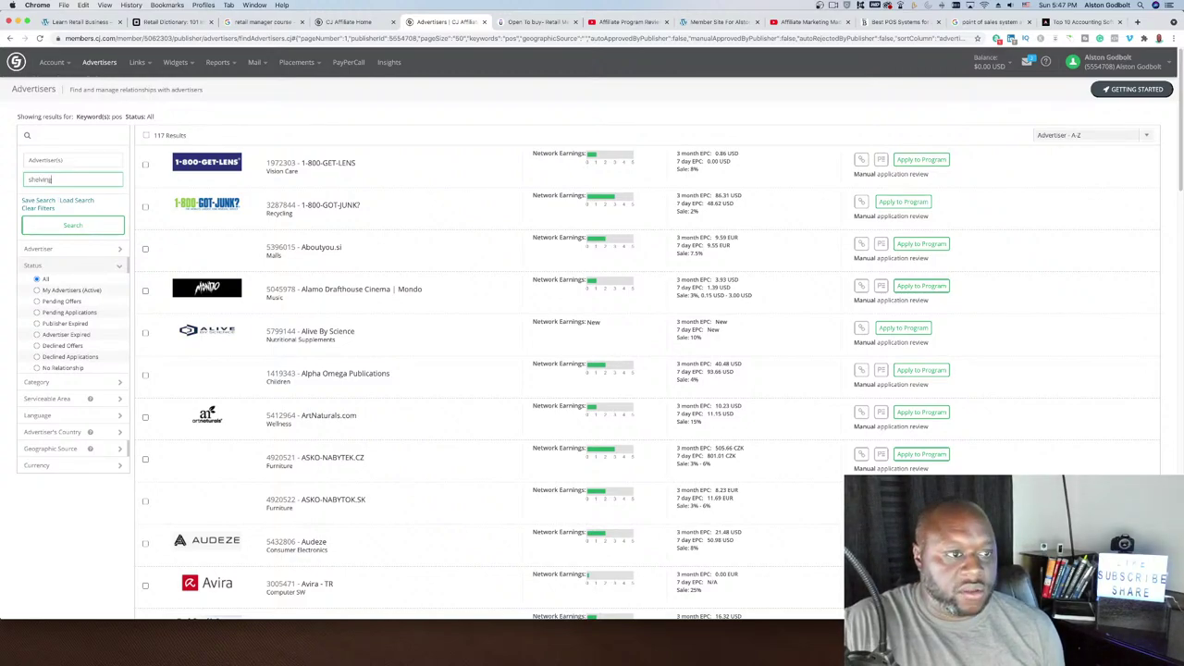
key("Return")
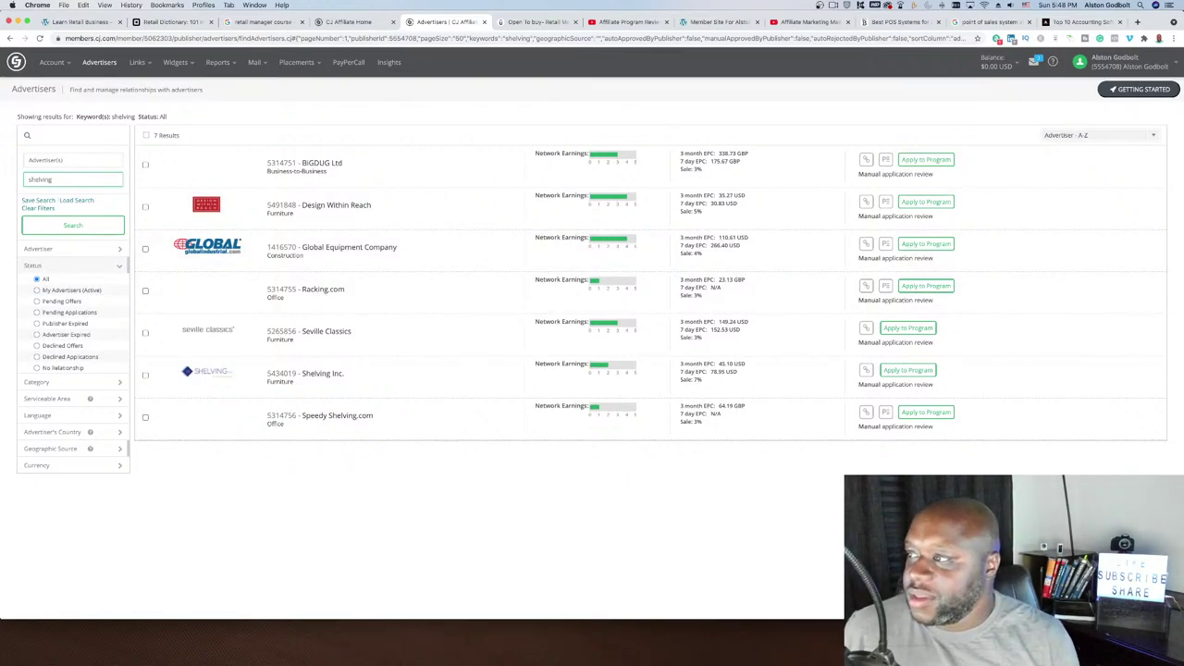
Switch to the Racking.com window, look through its home page, and open the Wall Mounted Shelving category
key("super+Tab")
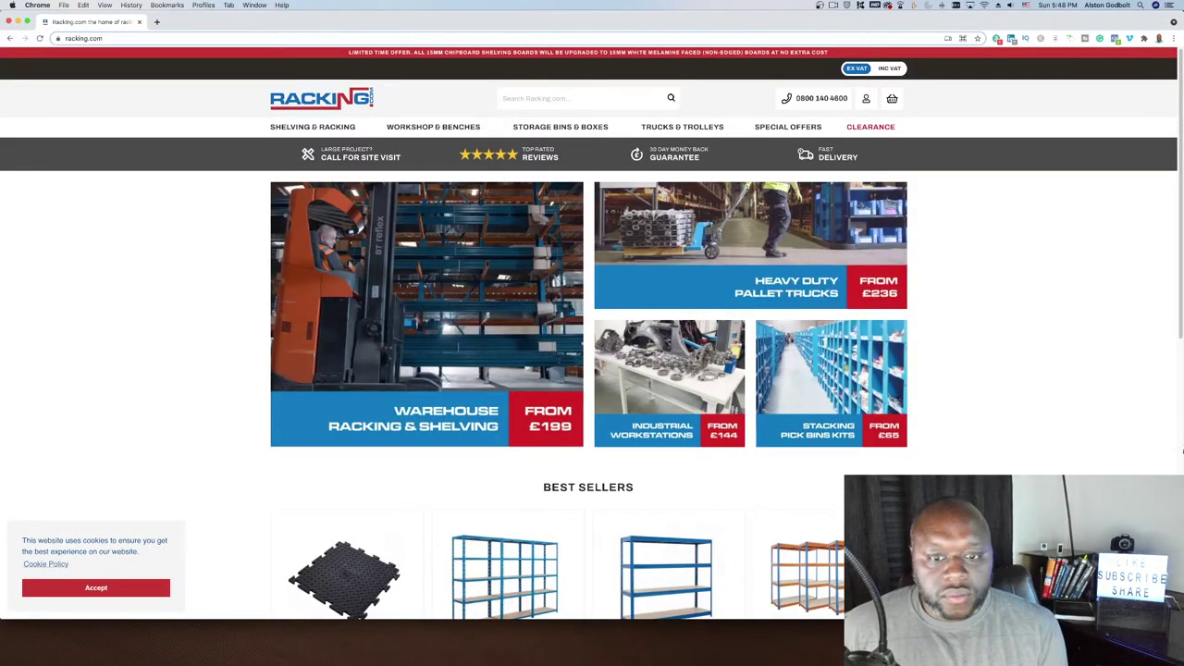
scroll(1103, 351, "down", 5)
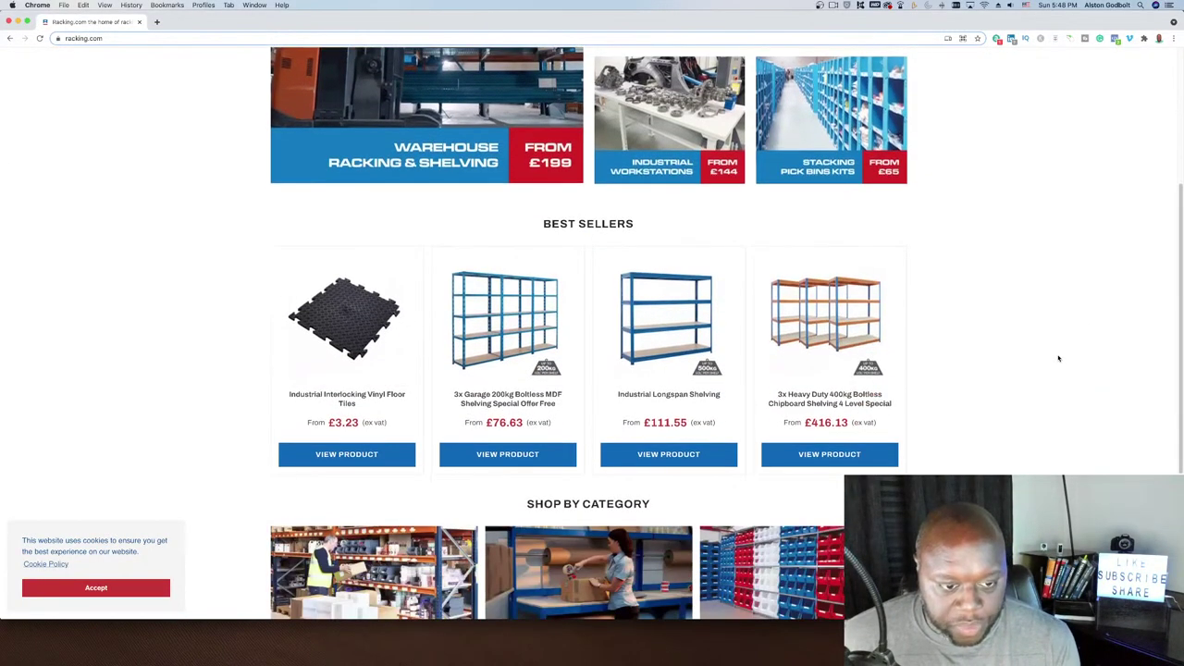
scroll(1059, 358, "down", 3)
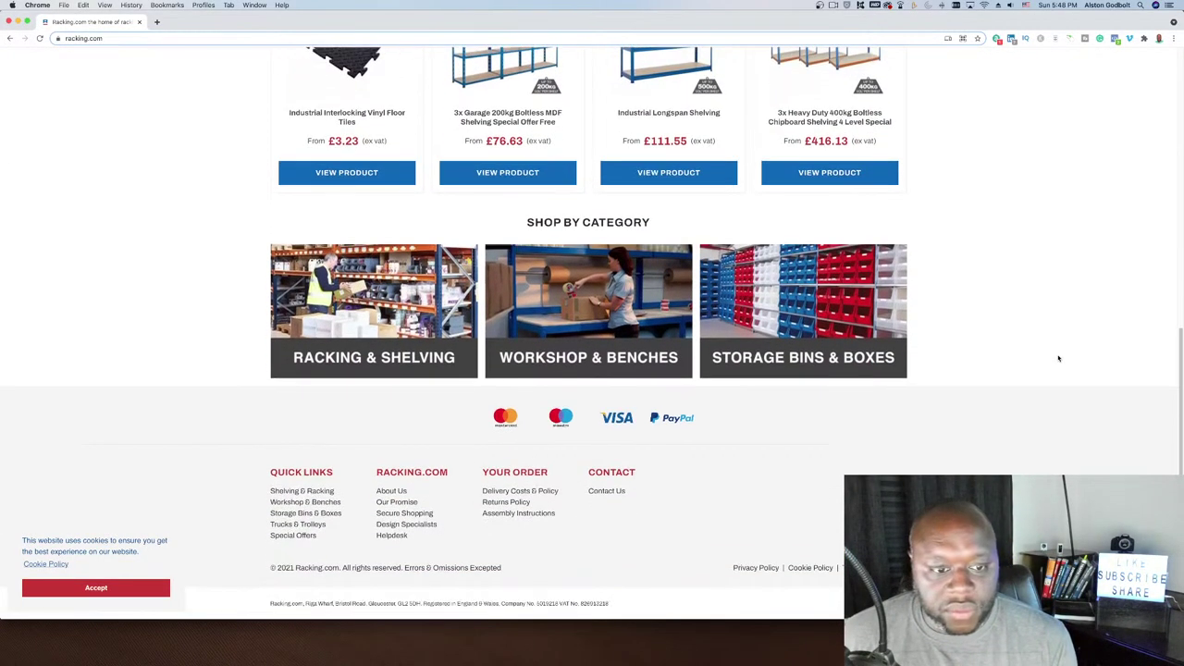
scroll(1060, 365, "up", 8)
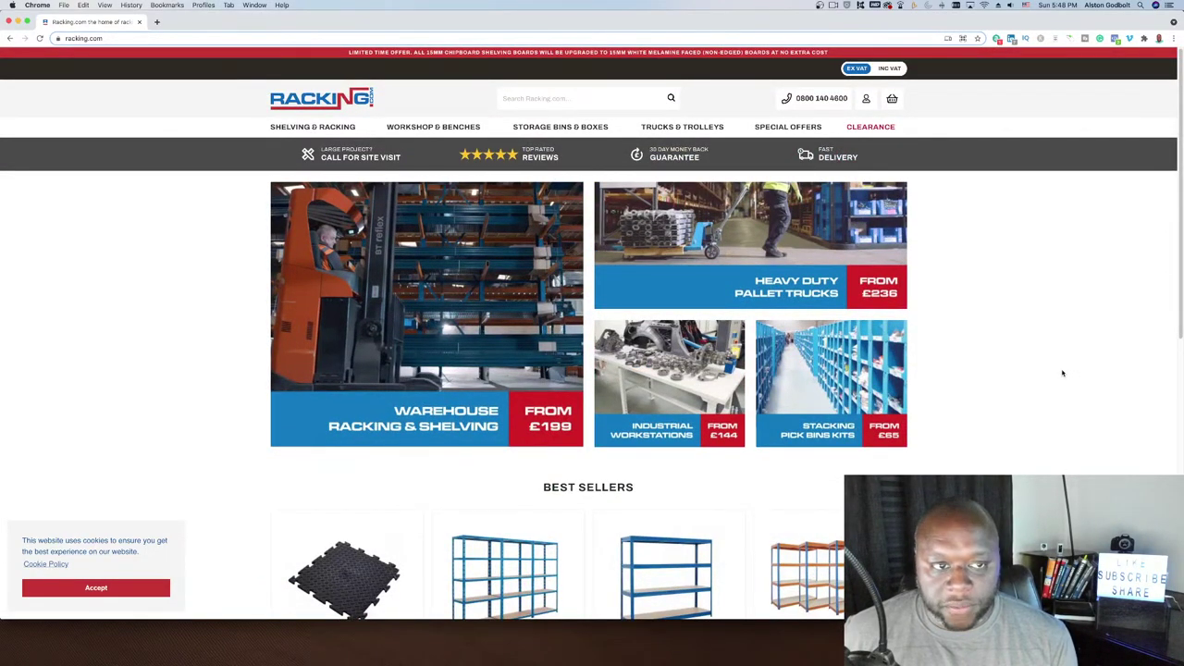
mouse_move(339, 129)
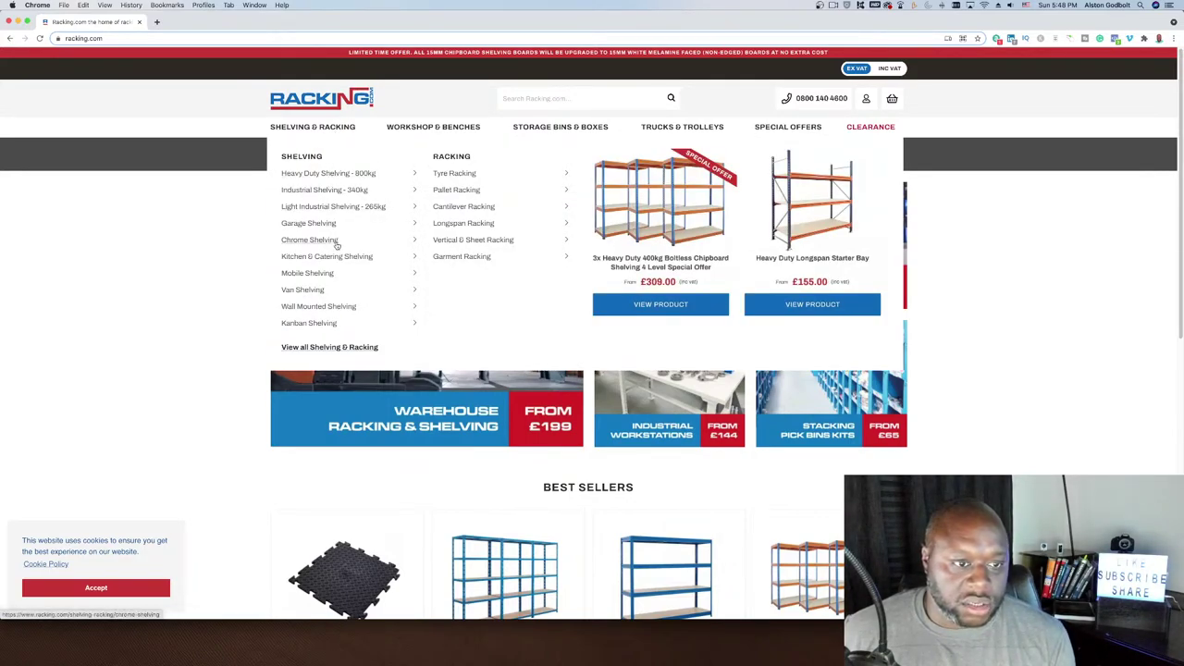
left_click(339, 307)
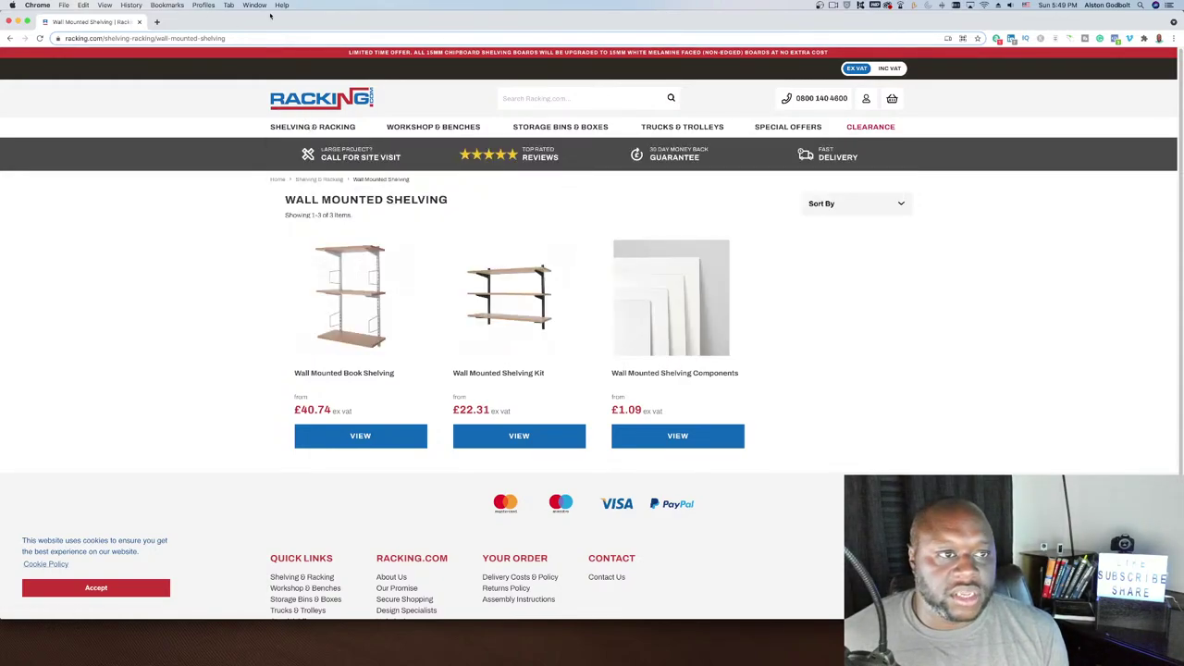
Return to the CJ advertiser list, expand Global Equipment Company, and review its program terms and general information
key("super+m")
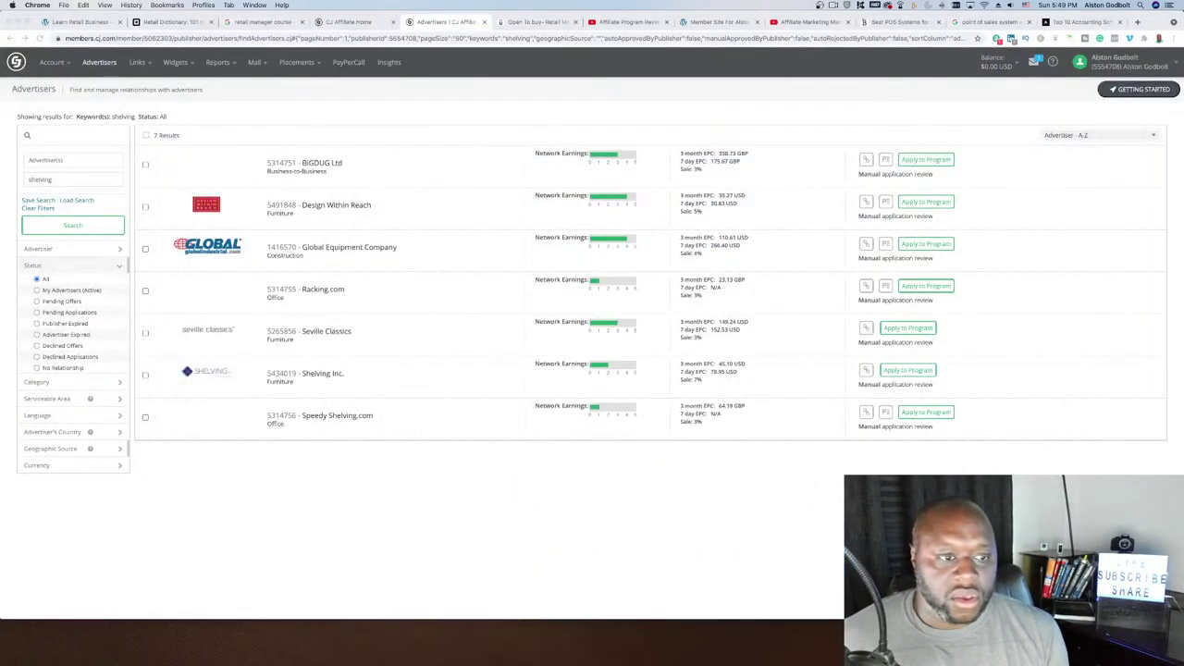
left_click(223, 257)
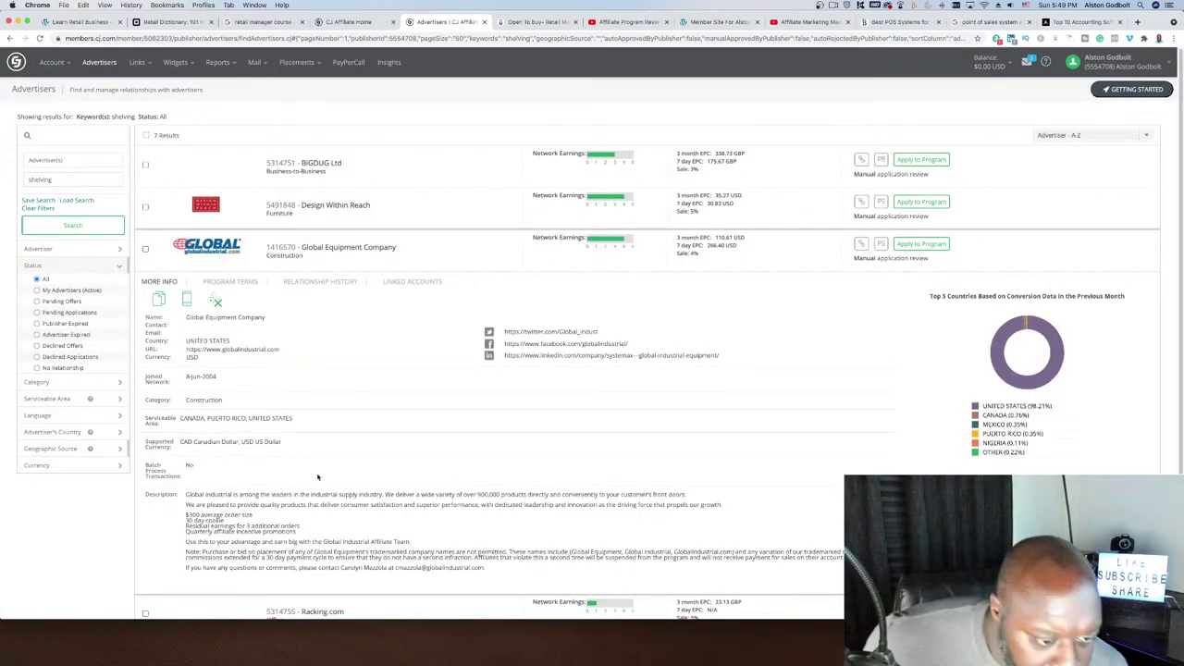
scroll(318, 472, "down", 1)
scroll(318, 472, "down", 2)
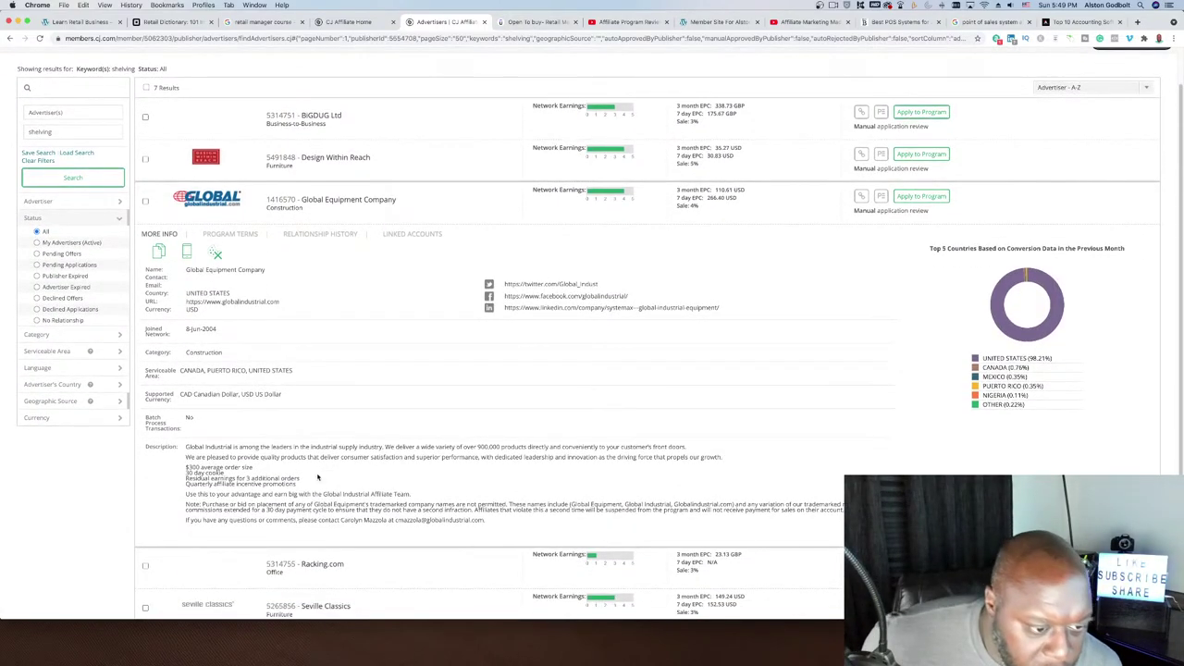
left_click(230, 233)
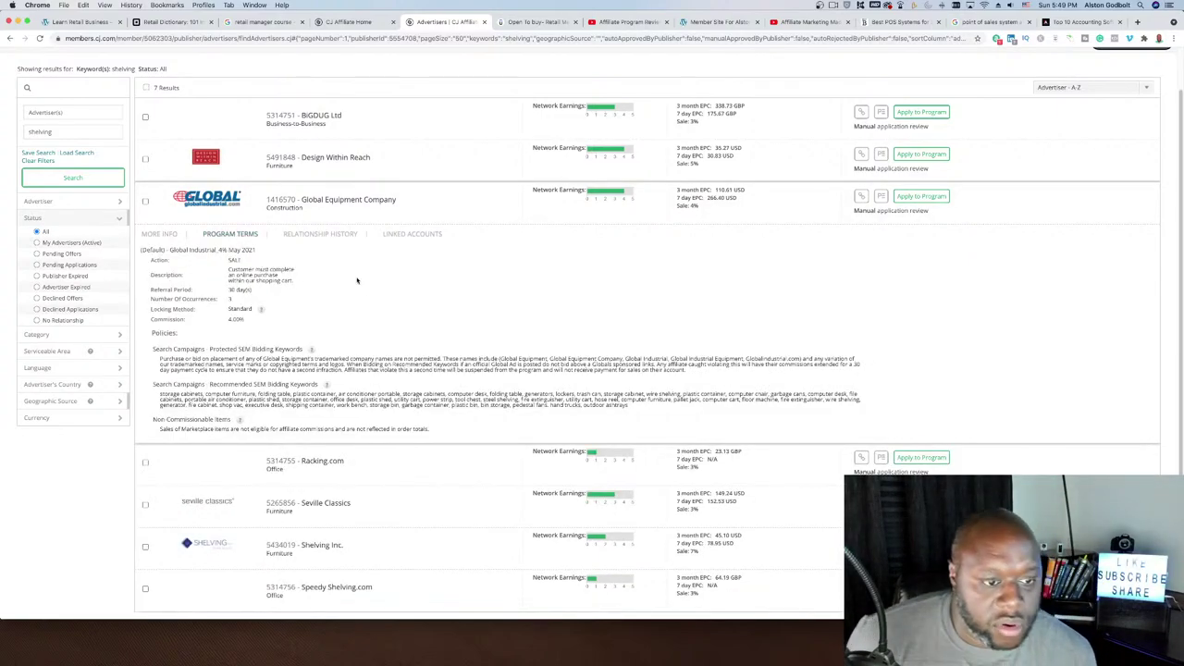
left_click(161, 234)
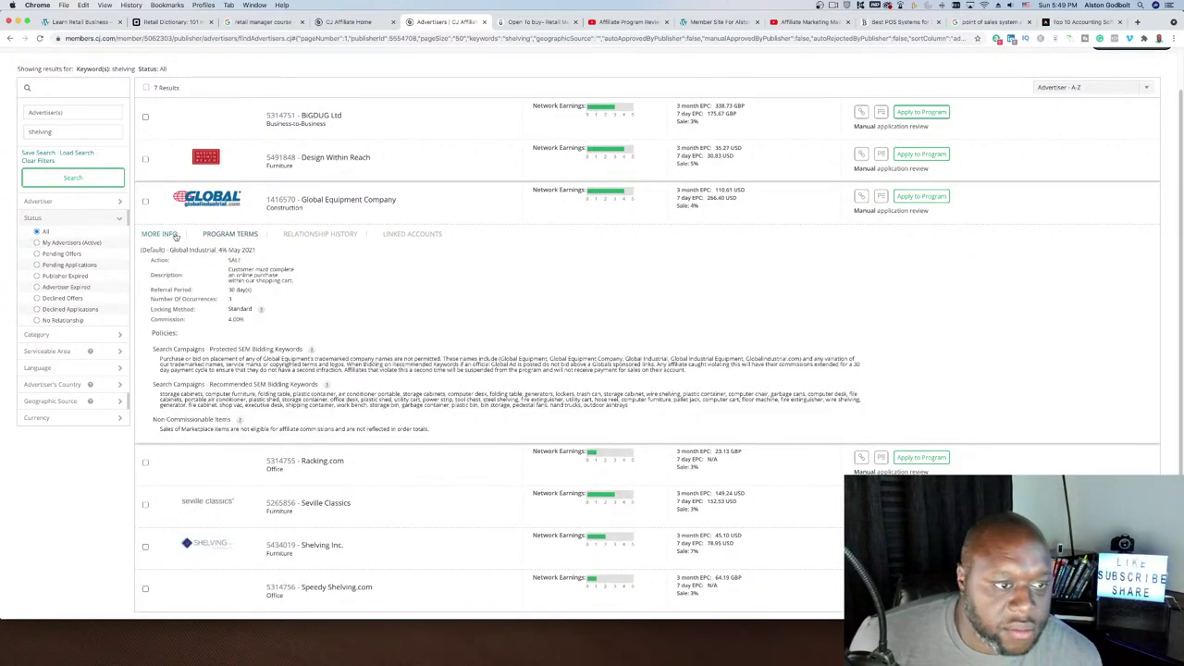
Expand the Shelving Inc. advertiser and open its website from the listed URL
scroll(220, 474, "down", 5)
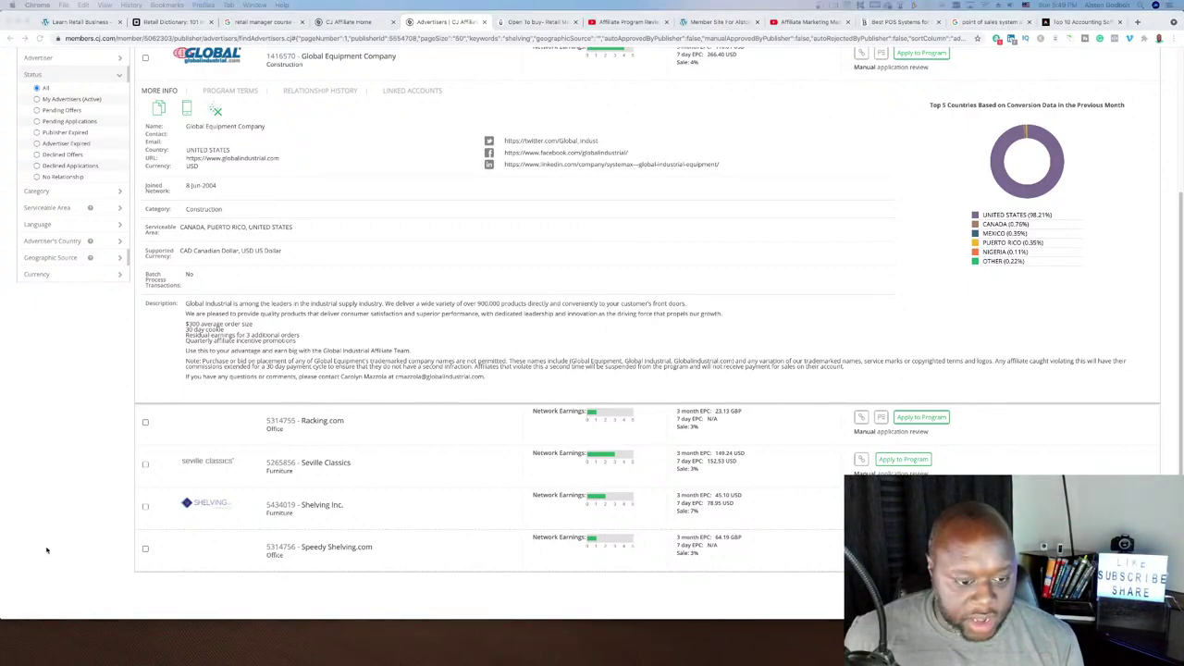
left_click(306, 509)
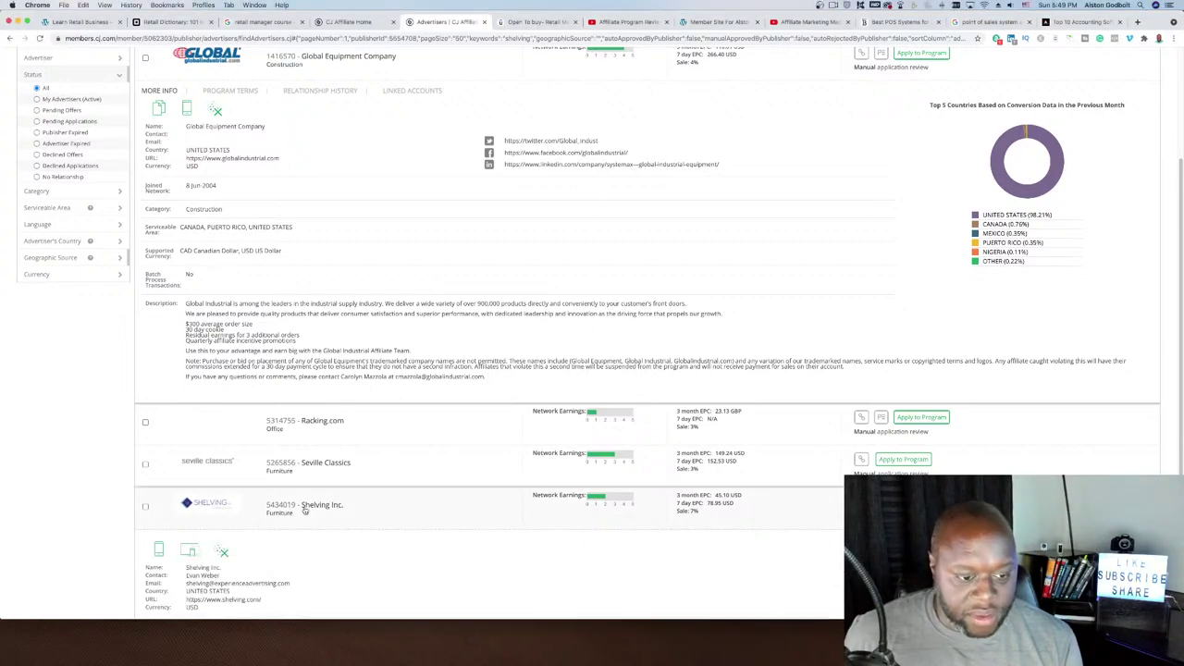
scroll(394, 537, "down", 1)
scroll(394, 536, "down", 2)
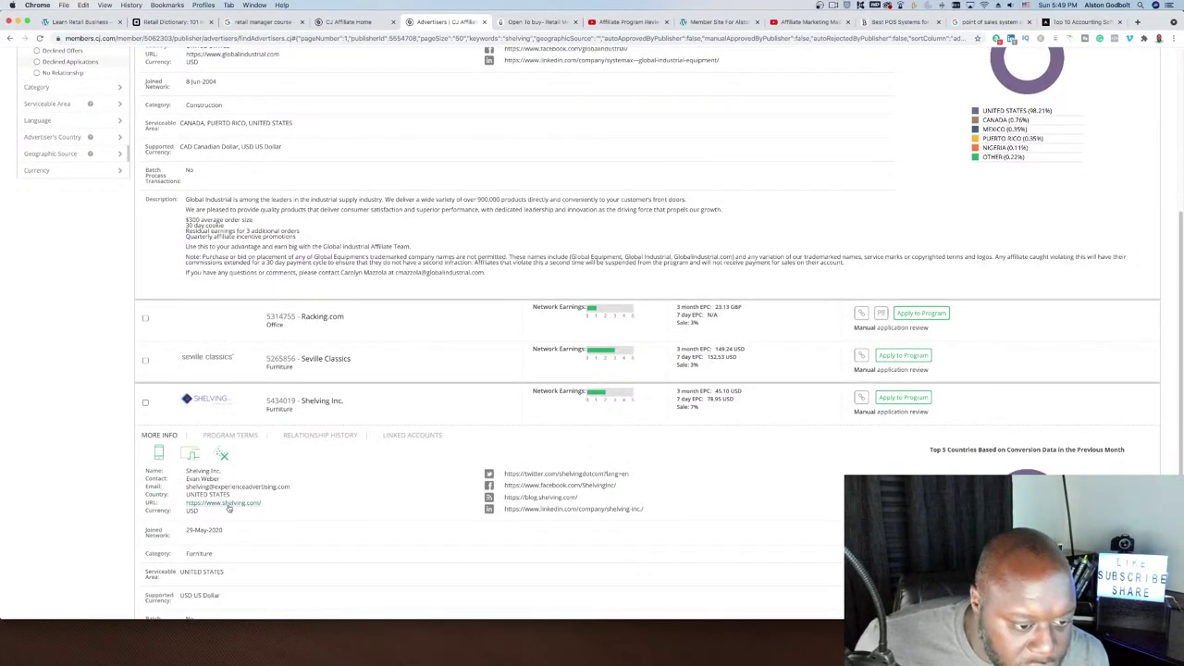
left_click(227, 503)
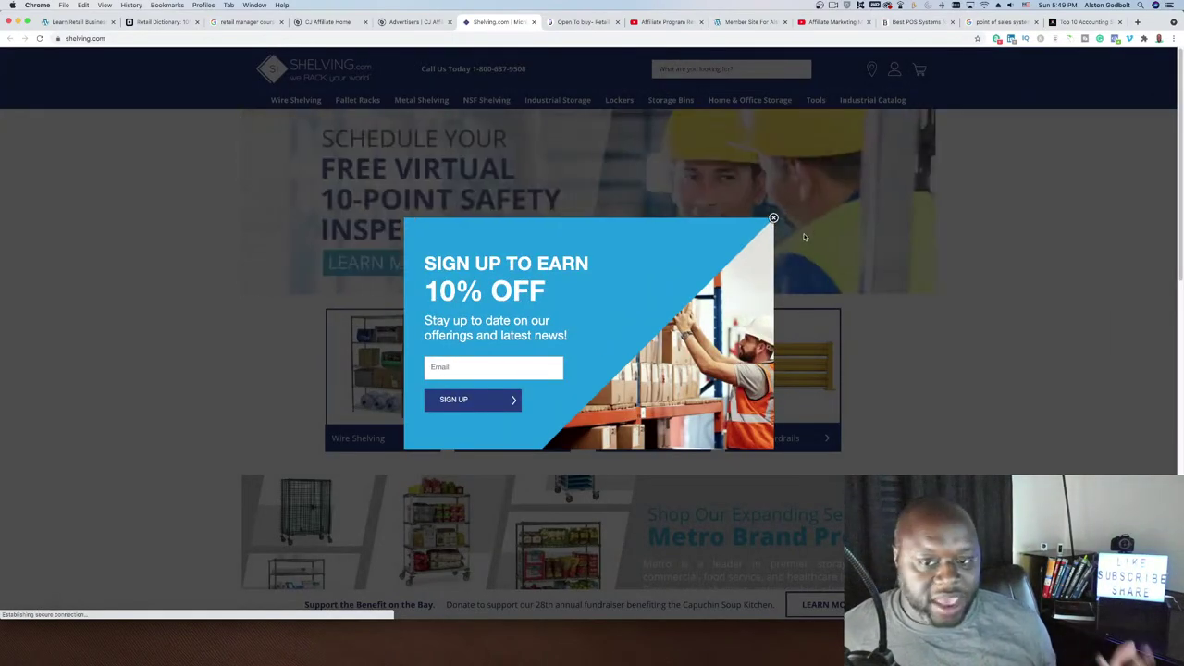
Dismiss the sign-up offer on Shelving.com and look through the home page's products
left_click(774, 218)
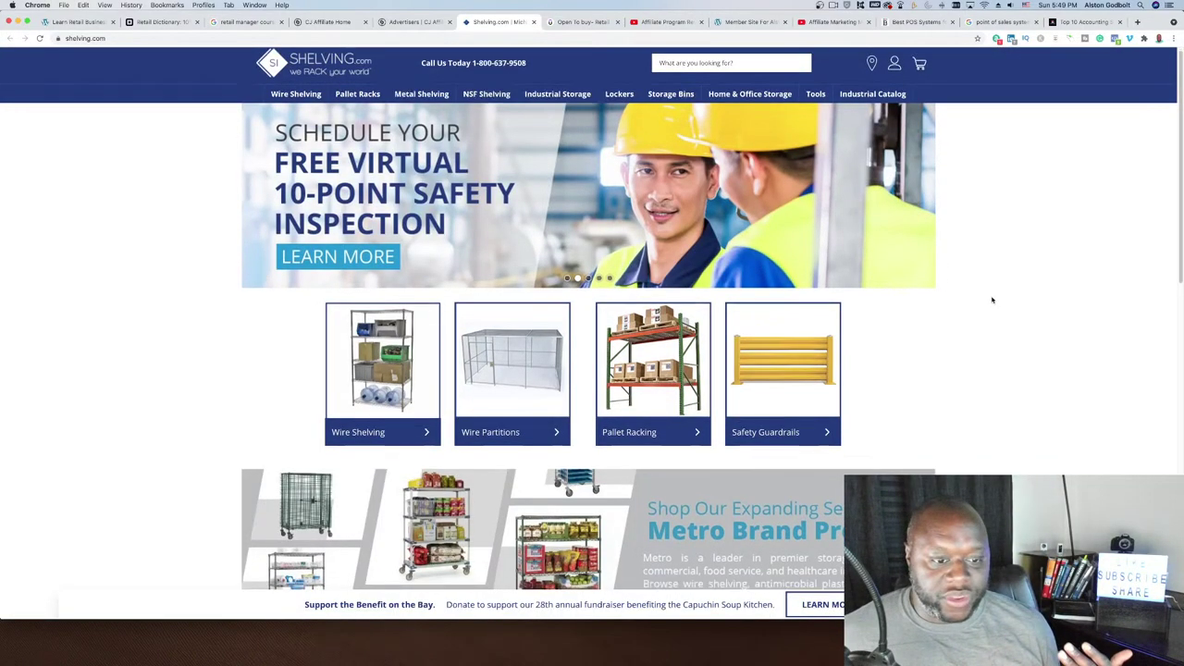
scroll(992, 300, "down", 5)
scroll(992, 300, "down", 5)
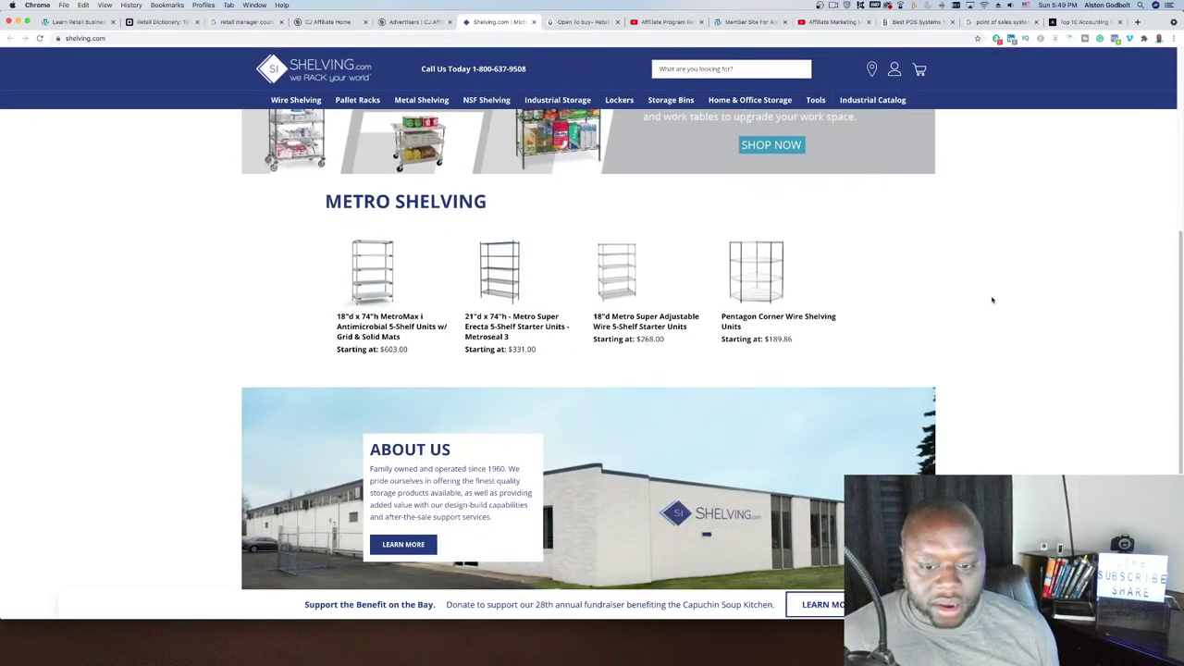
scroll(991, 299, "up", 10)
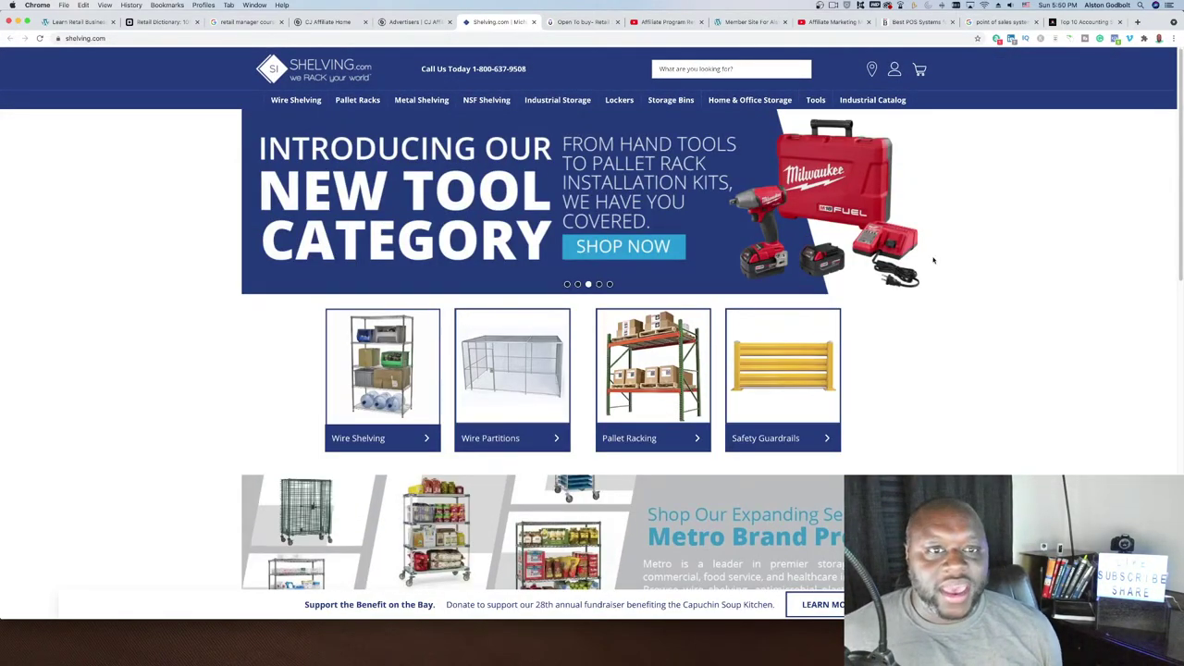
View the 5 Shelf Wire Shelving category page and the Pallet Racks category page on Shelving.com
mouse_move(296, 100)
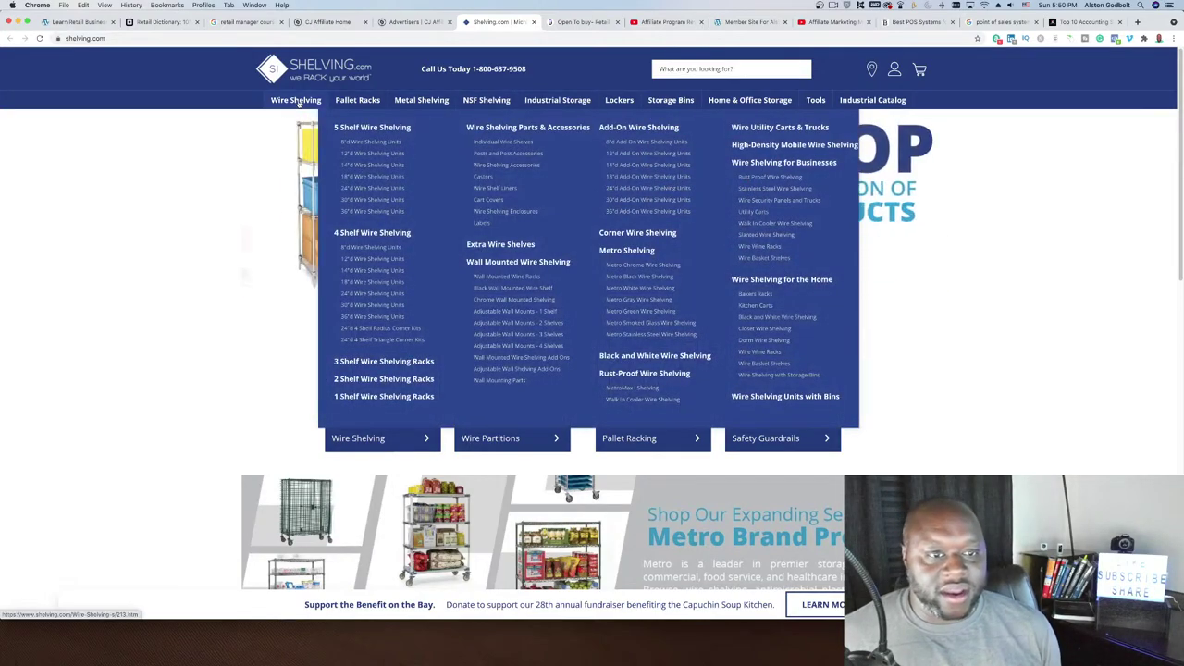
left_click(364, 131)
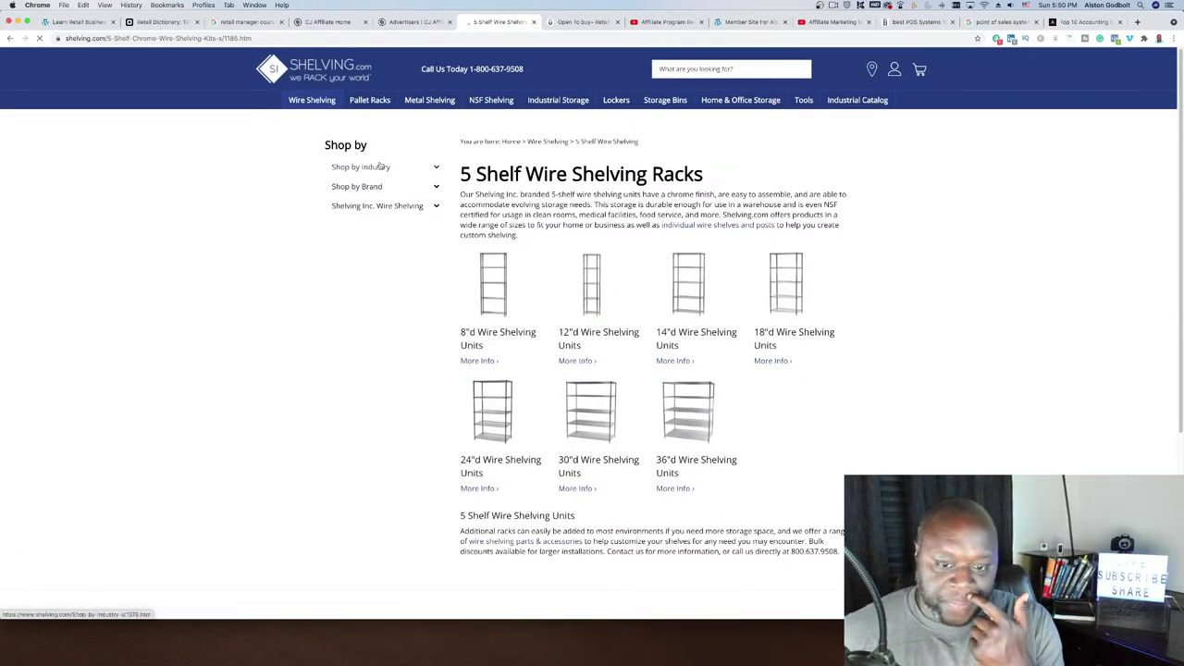
left_click(366, 102)
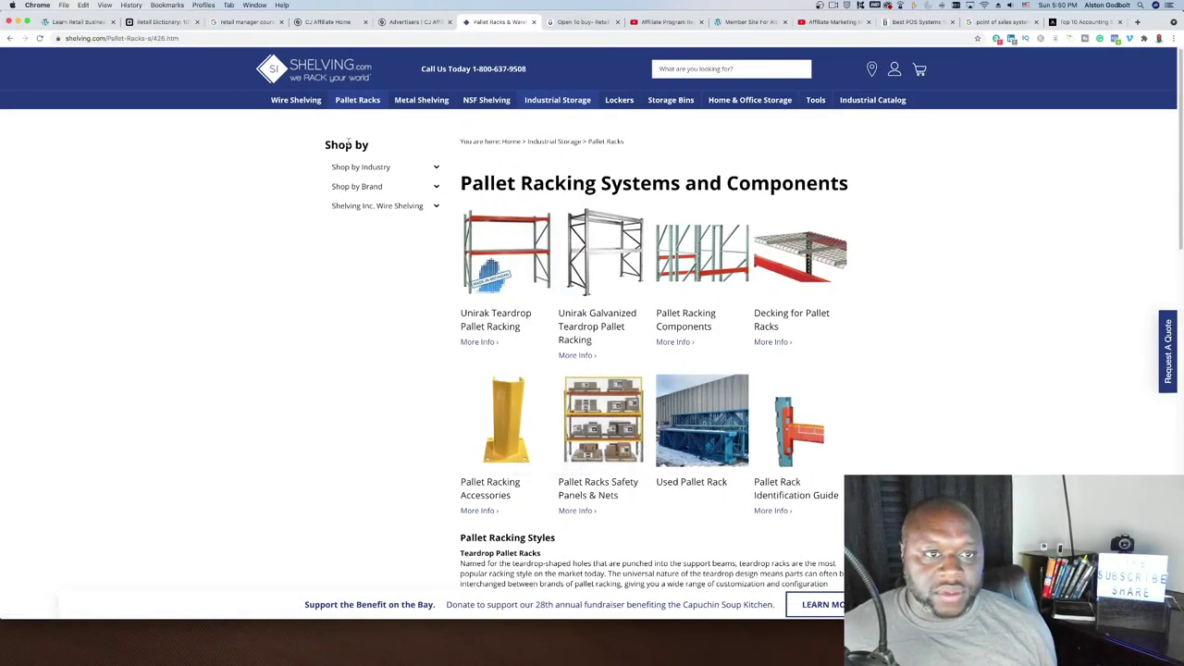
Read through the Metal Shelving category page and preview the Storage Bins and Home & Office Storage subcategories
left_click(422, 101)
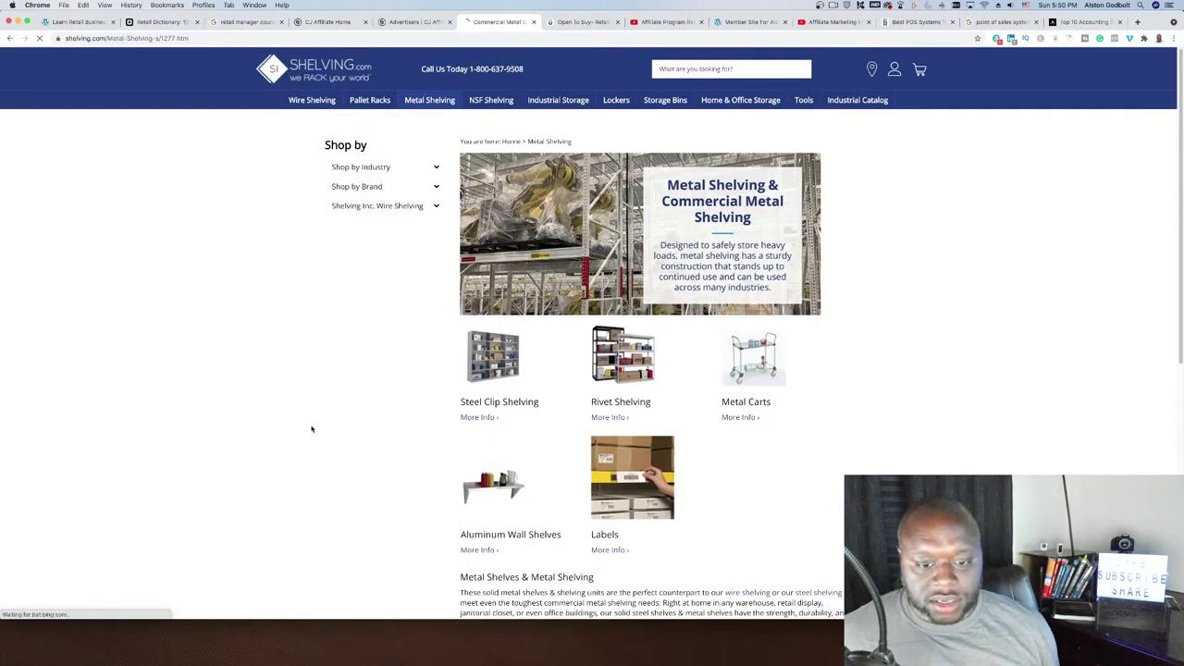
scroll(319, 420, "down", 3)
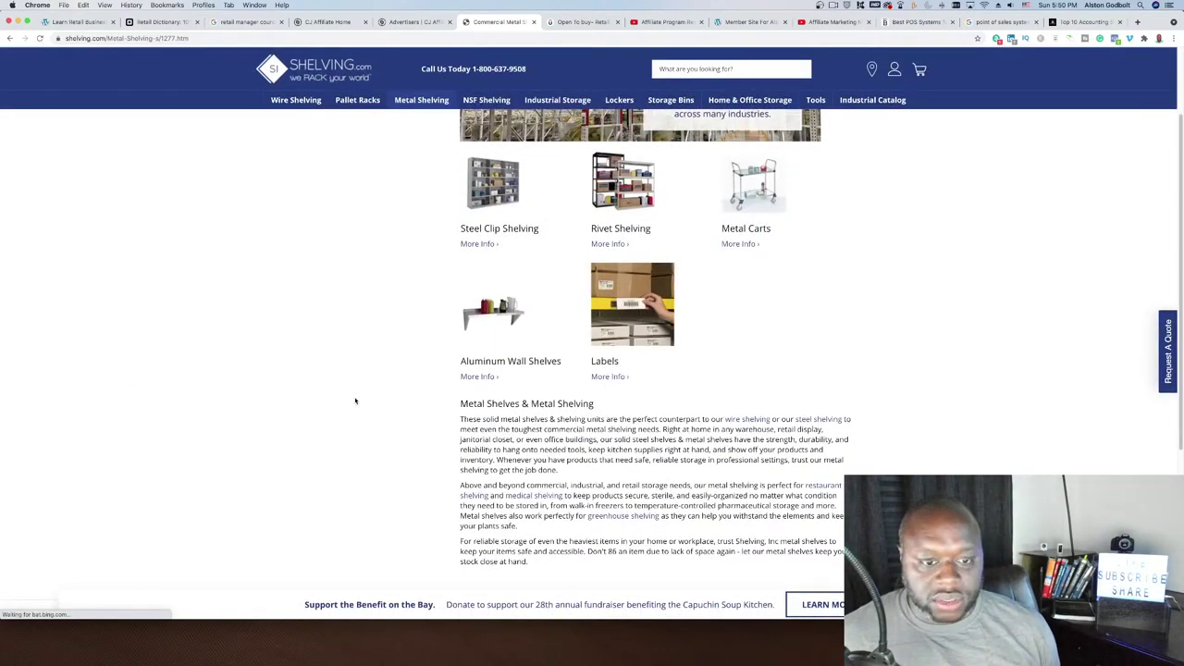
scroll(354, 401, "up", 4)
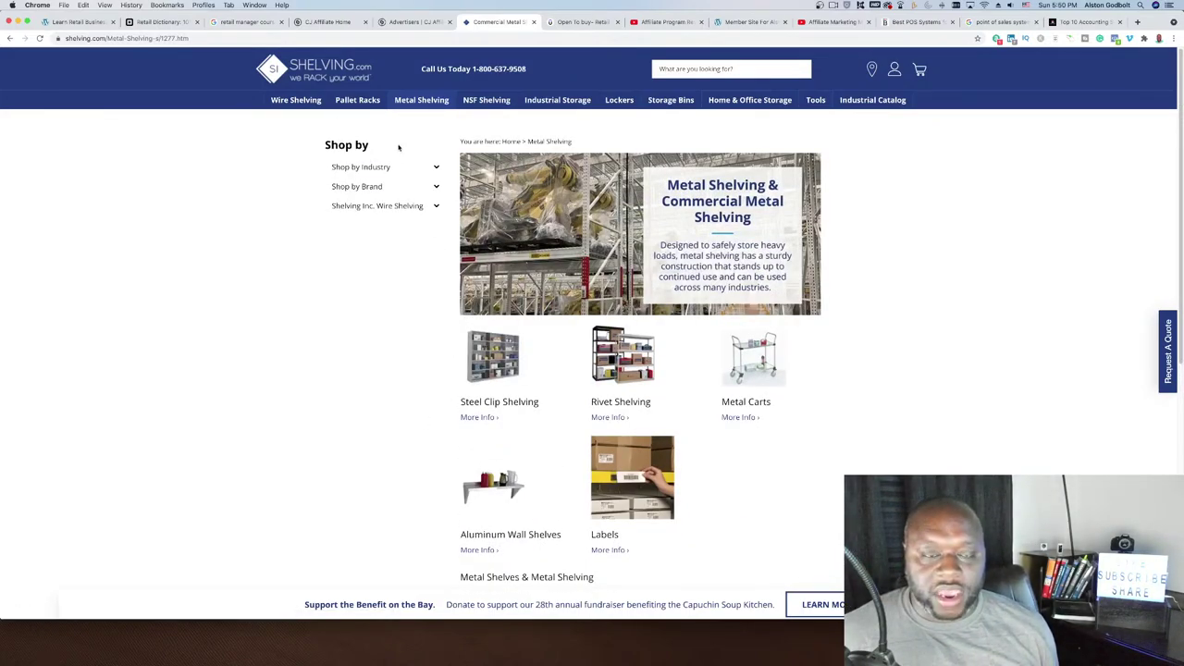
mouse_move(477, 102)
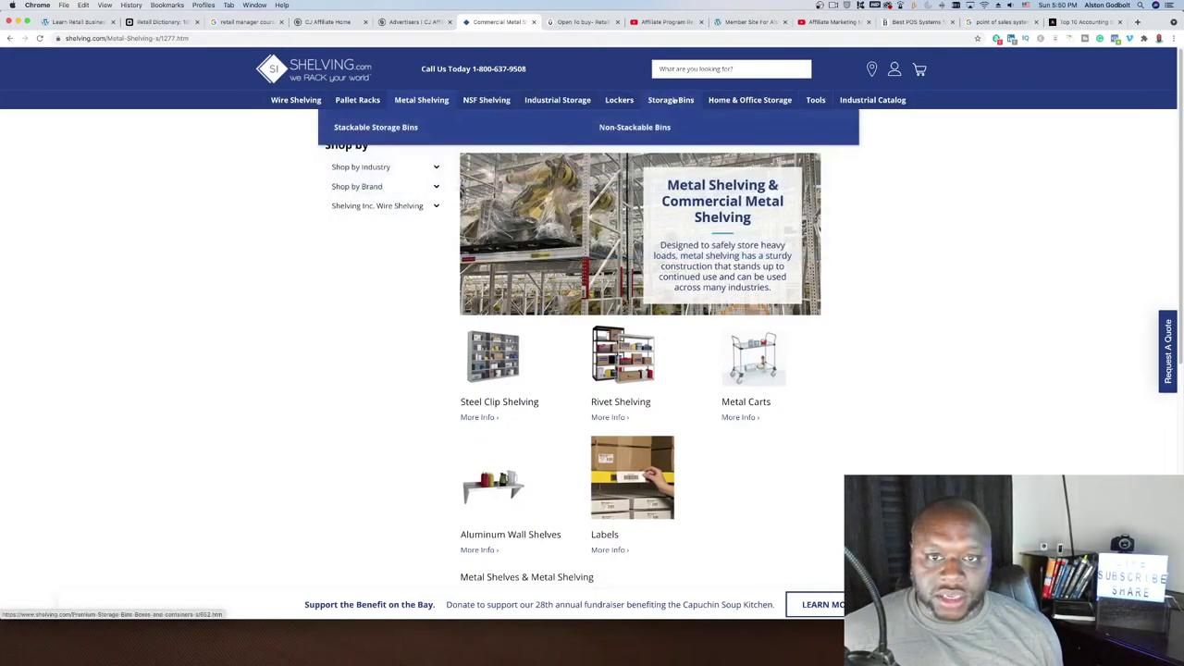
mouse_move(767, 102)
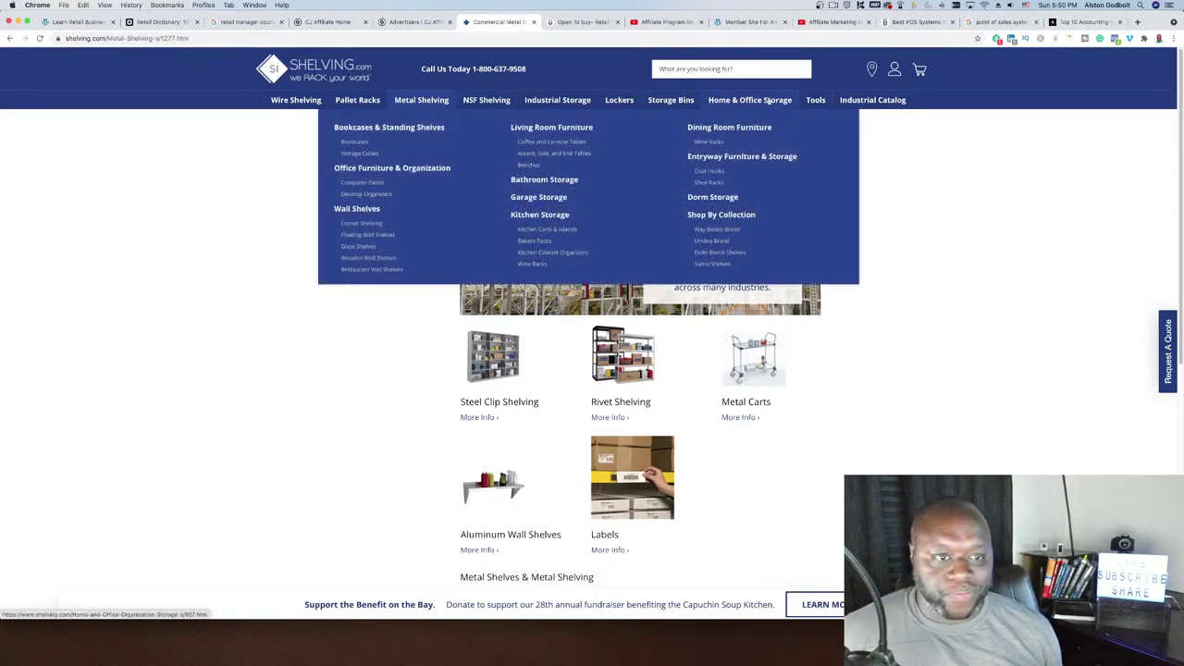
mouse_move(814, 105)
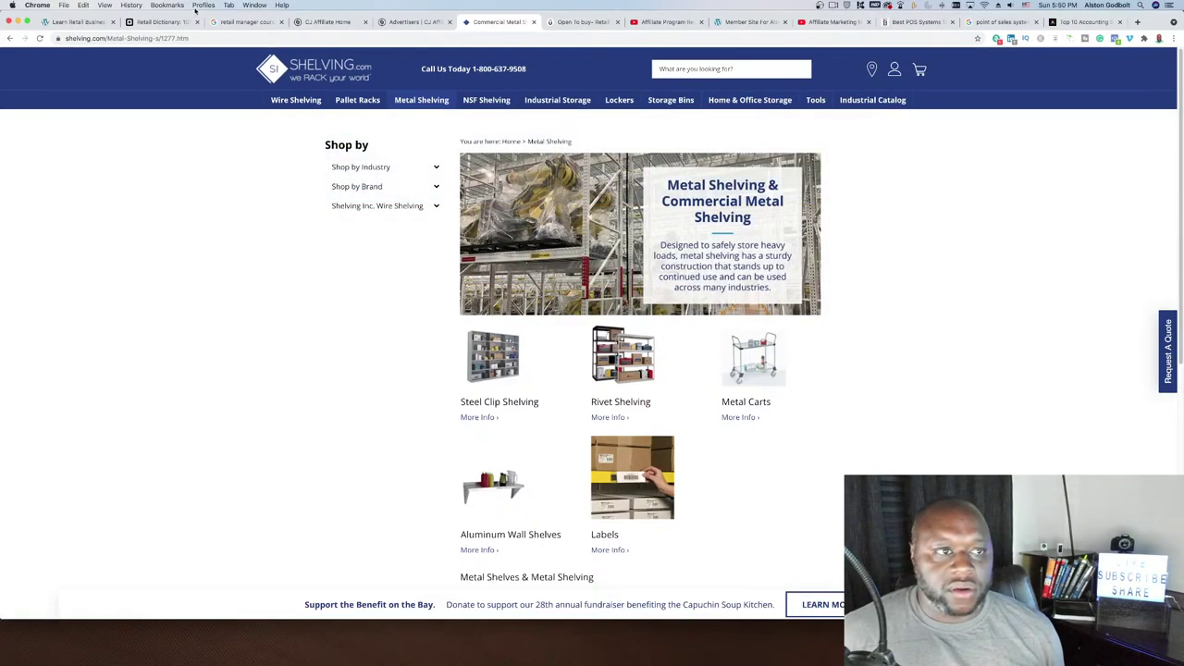
Return to the CJ advertisers page and search it for the keyword "commercial"
left_click(395, 22)
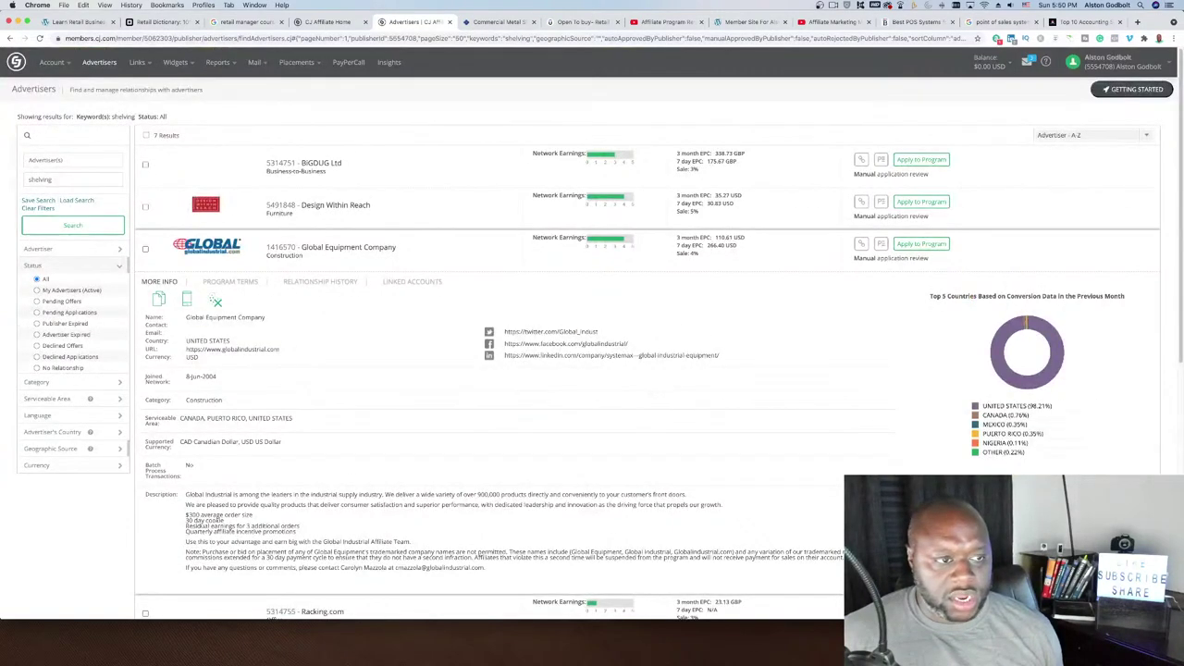
double_click(74, 180)
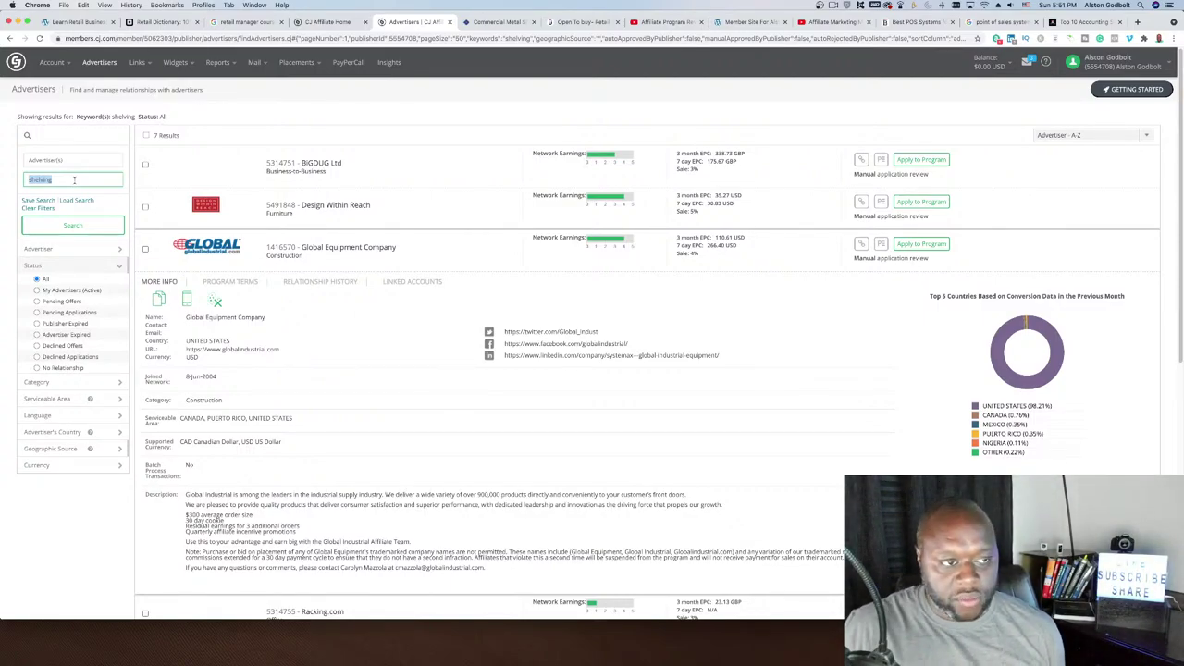
type("commer")
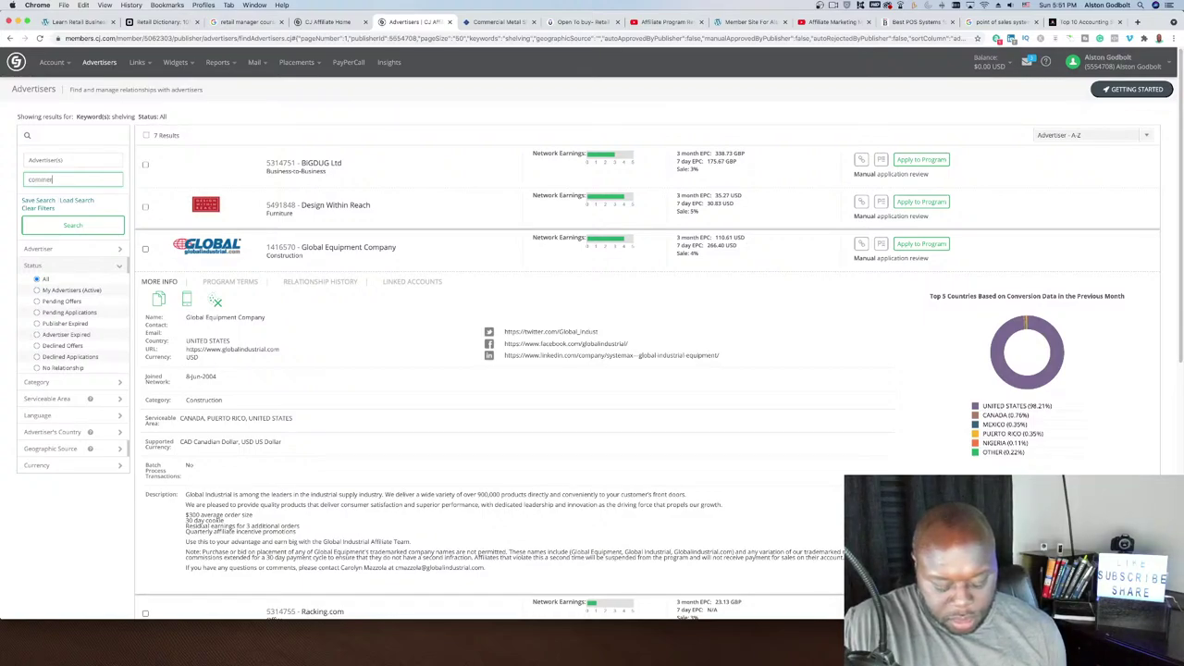
type("cial")
key("Return")
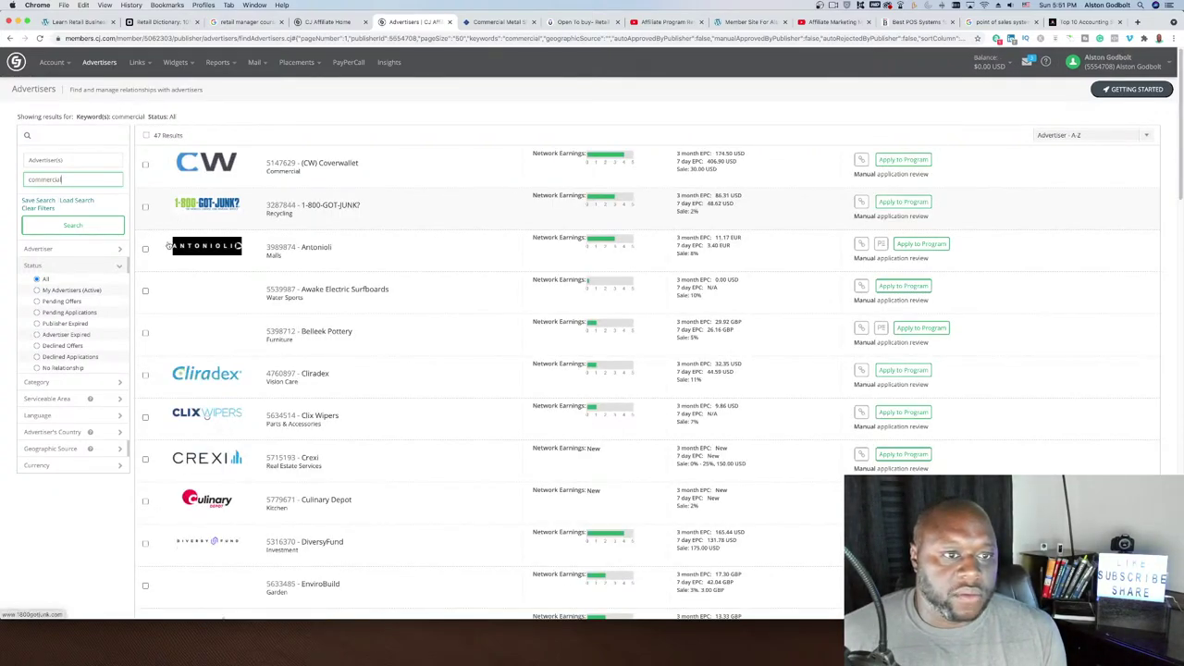
Look through the whole list of CJ advertisers matching the keyword "commercial", checking their categories, earnings and commission rates
scroll(292, 423, "down", 5)
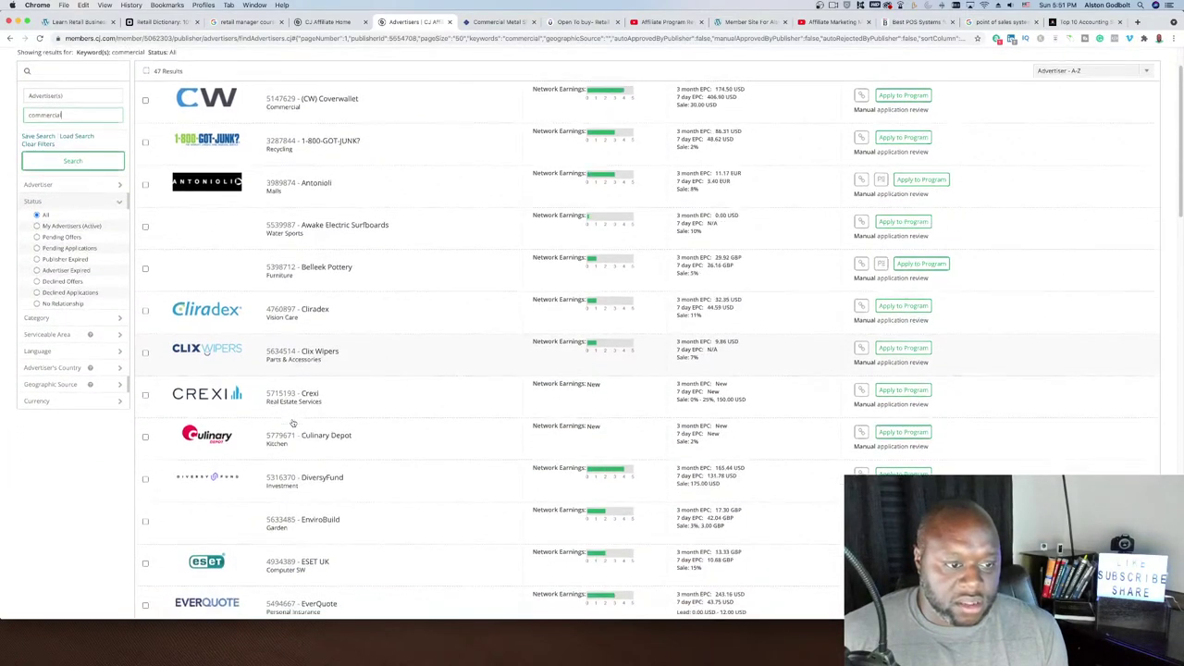
scroll(292, 422, "down", 12)
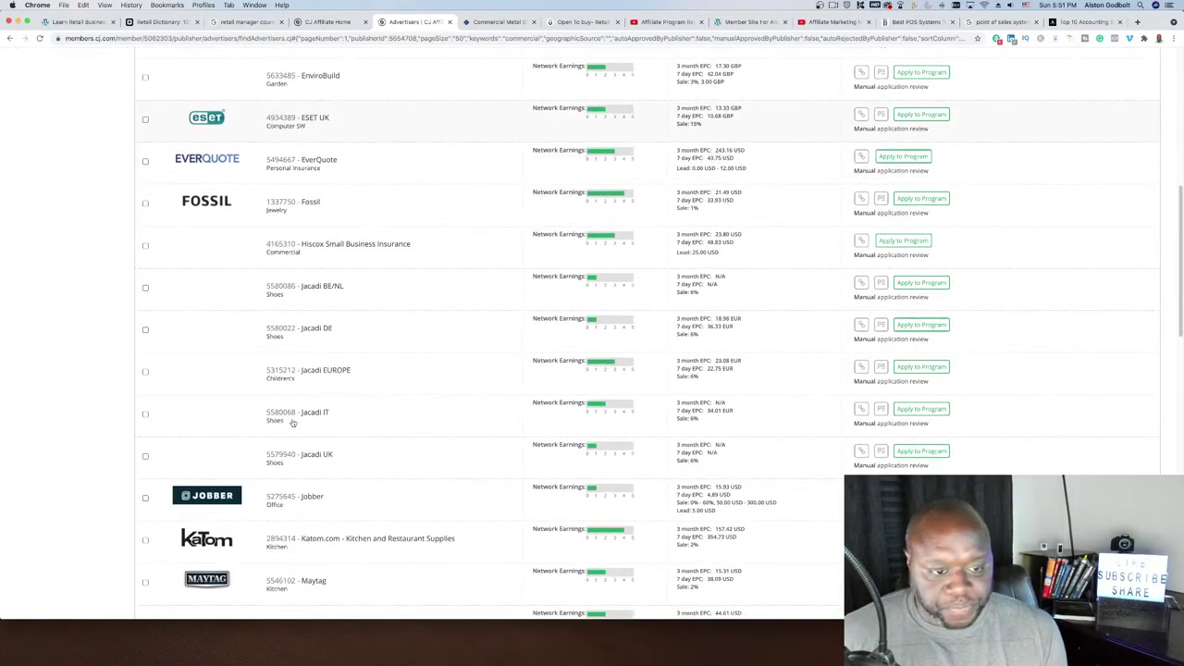
scroll(293, 423, "down", 4)
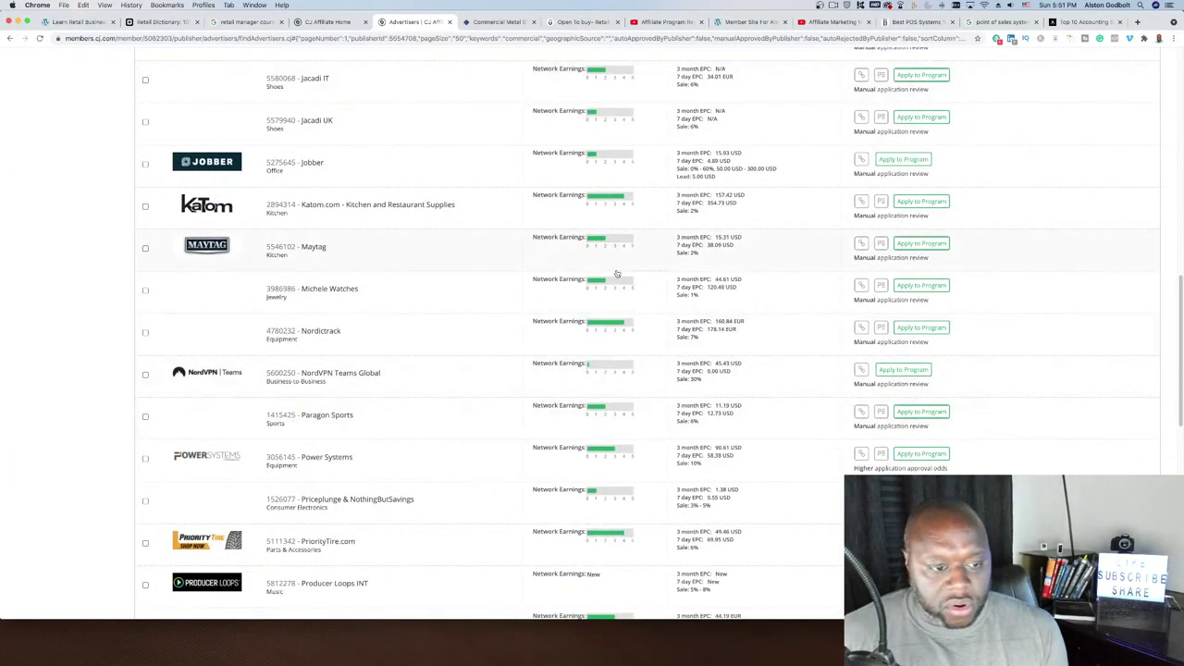
scroll(312, 420, "down", 4)
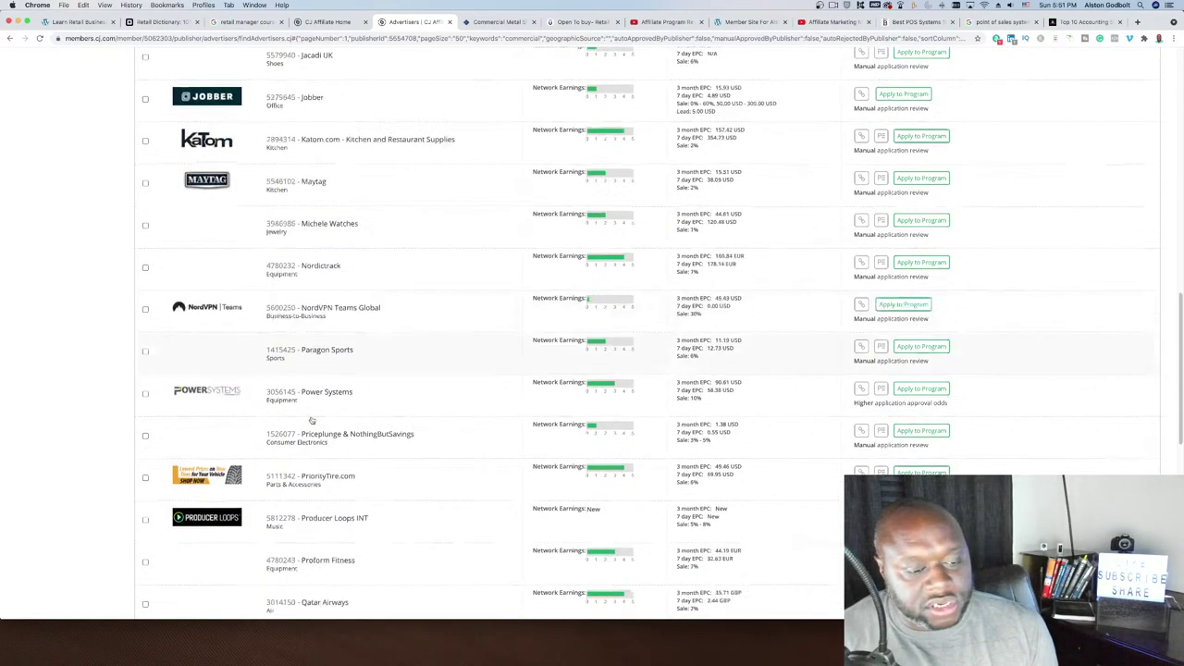
scroll(312, 420, "down", 4)
scroll(305, 421, "down", 4)
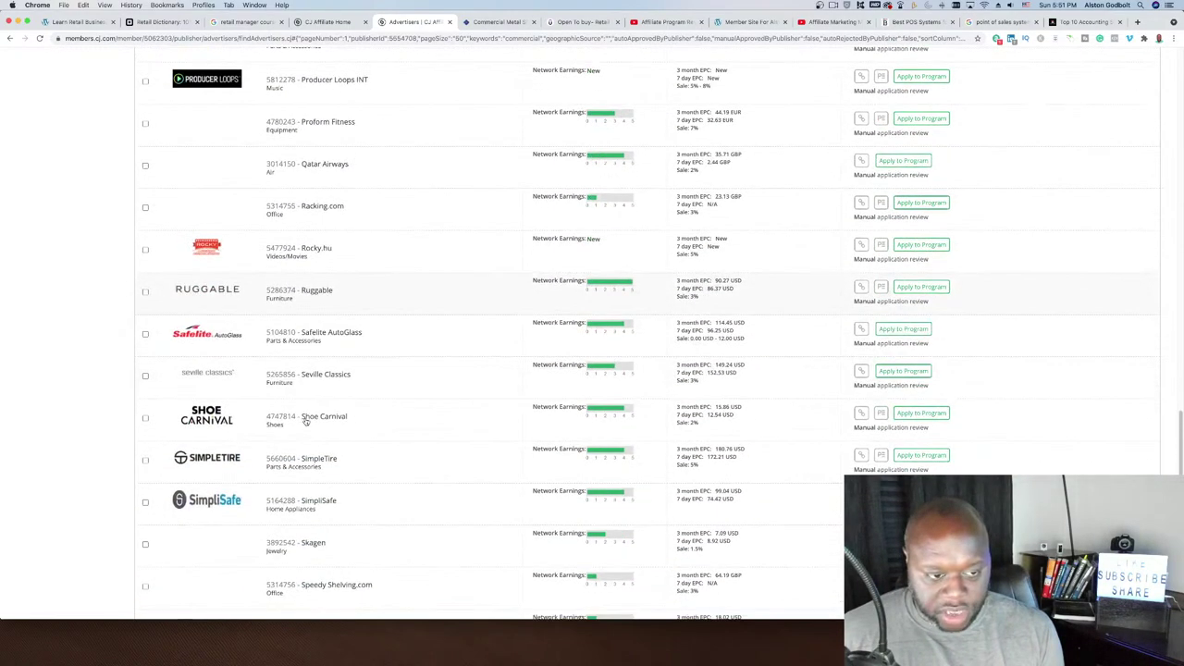
scroll(73, 462, "down", 2)
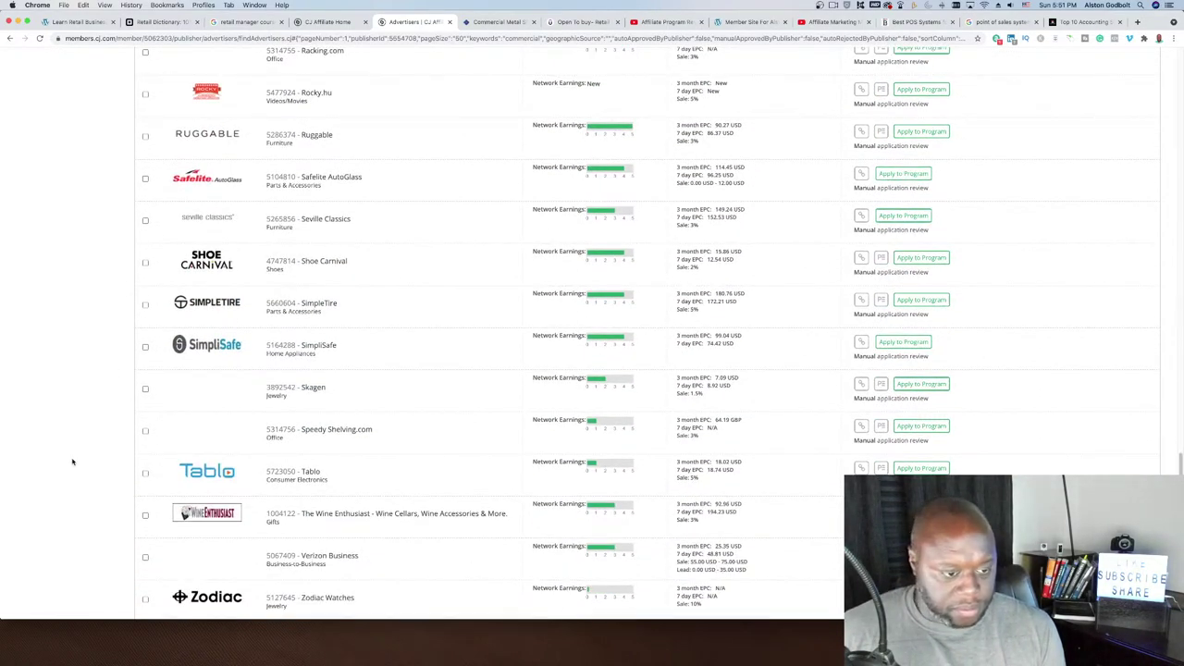
scroll(72, 461, "down", 2)
scroll(73, 461, "up", 3)
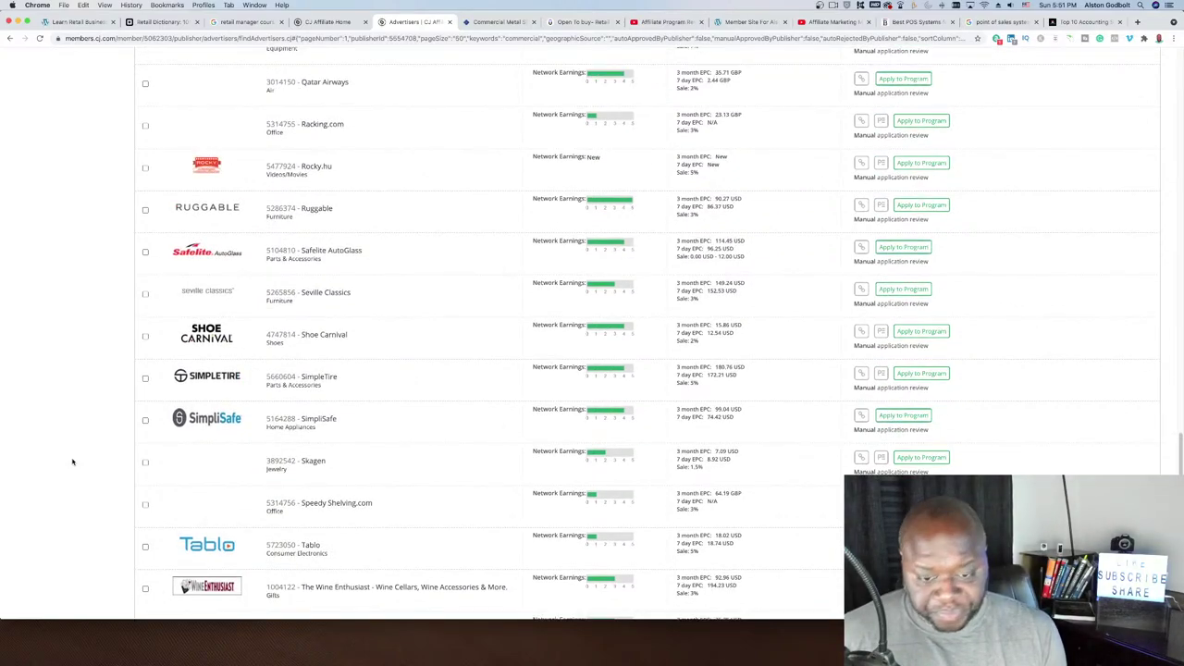
scroll(72, 462, "up", 20)
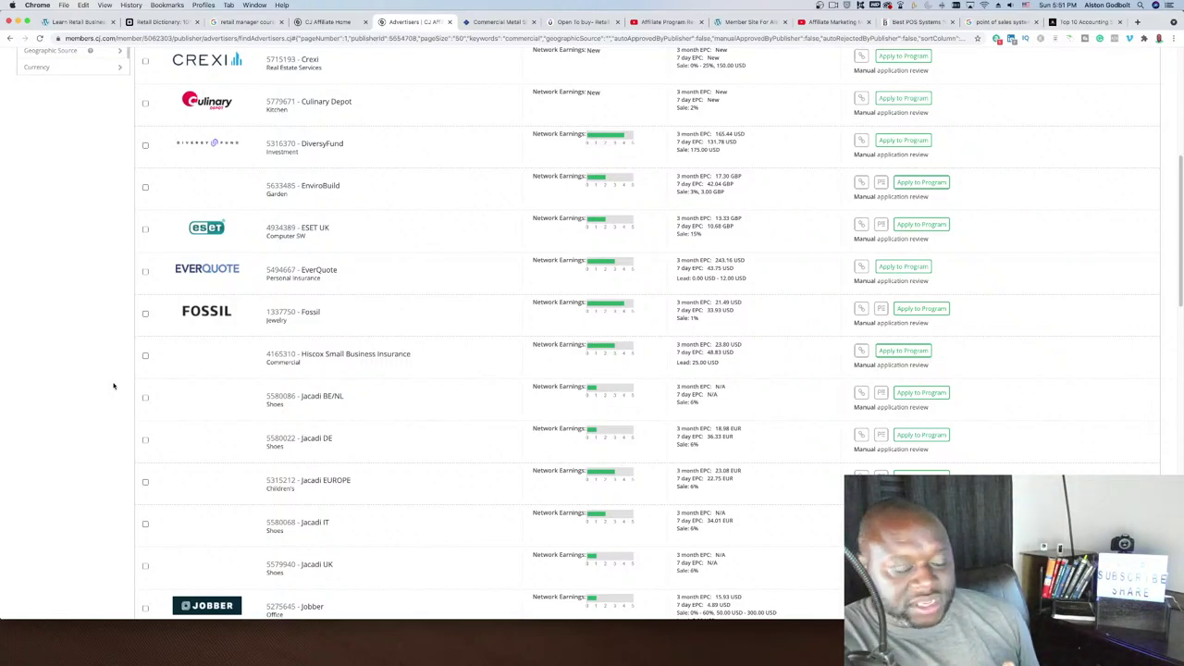
scroll(309, 361, "down", 3)
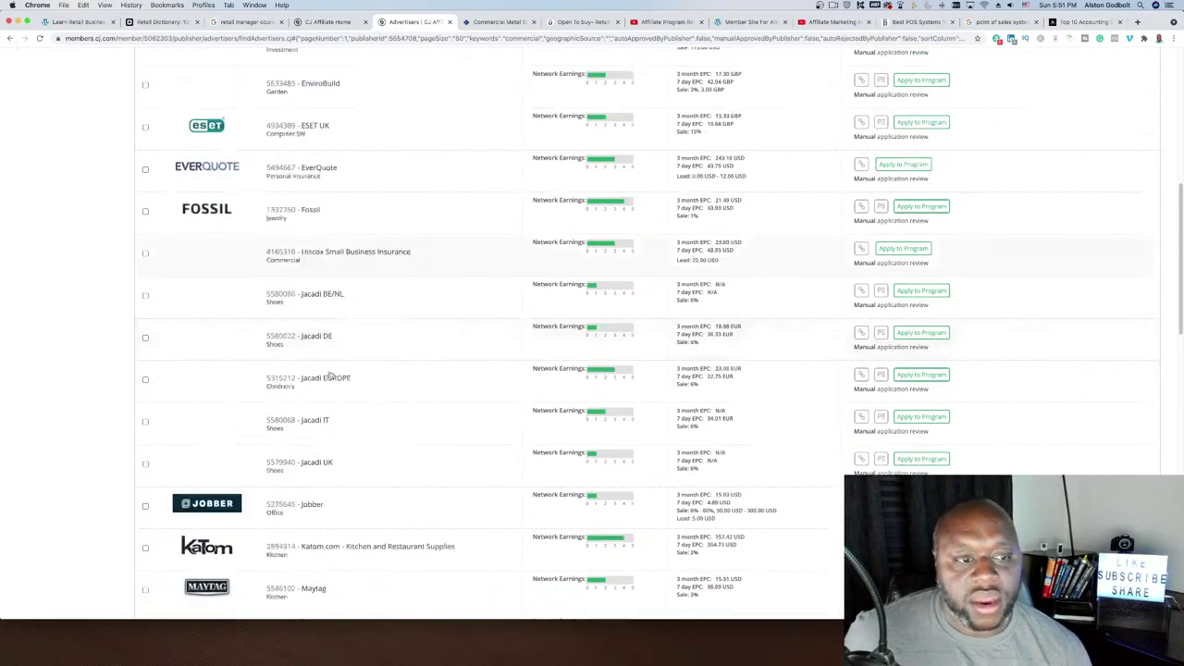
scroll(334, 379, "up", 8)
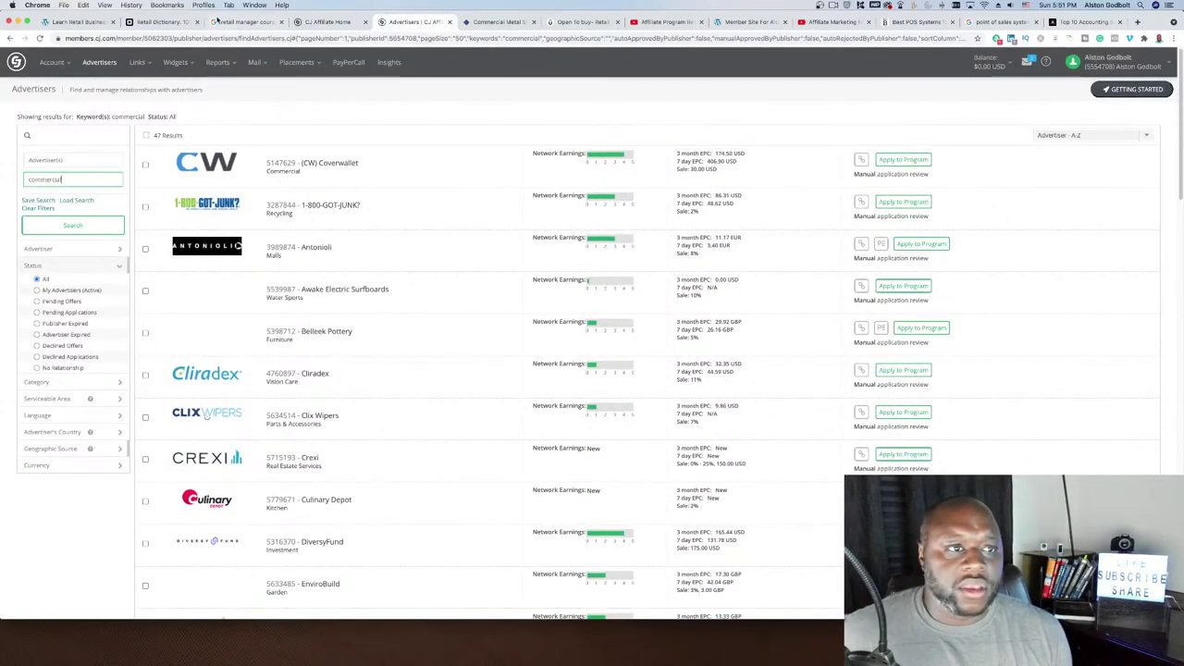
Read Square's Retail Dictionary article from its beginning through term 10, highlighting the term "Bar code"
left_click(162, 21)
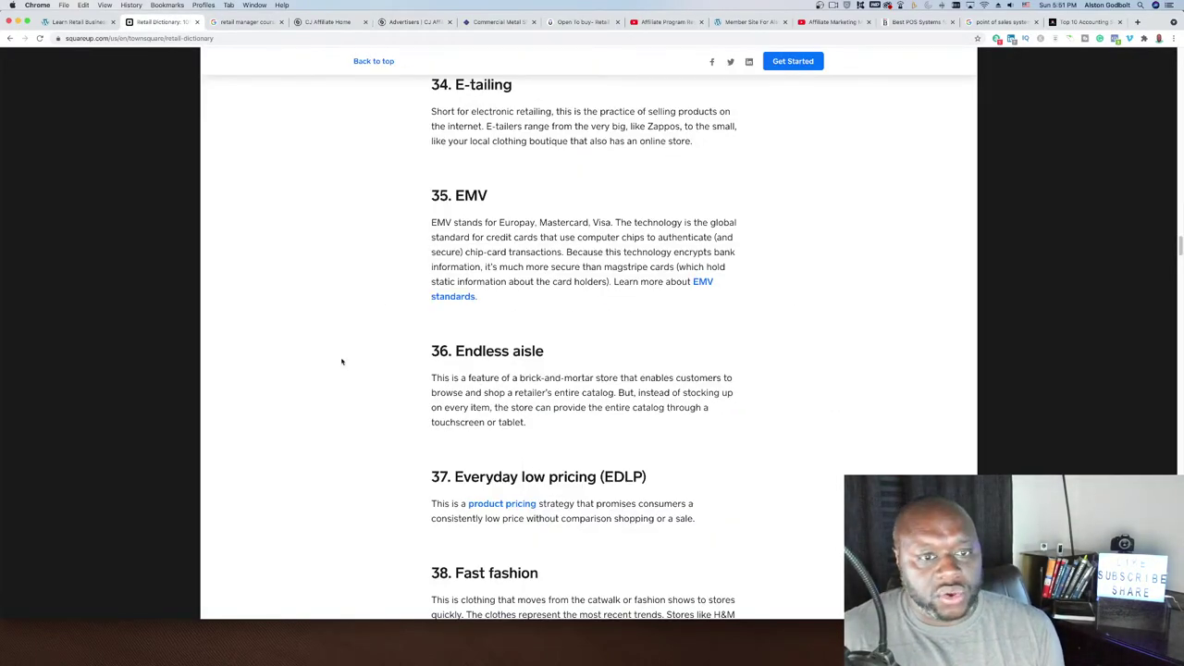
scroll(341, 361, "up", 20)
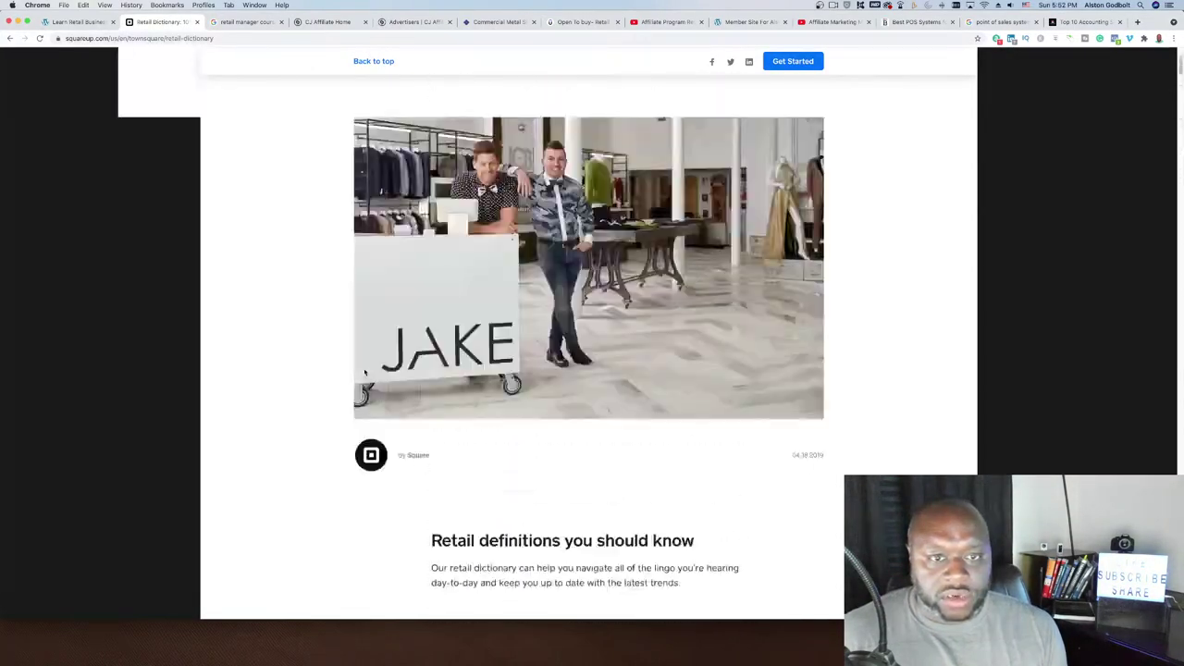
scroll(365, 372, "up", 3)
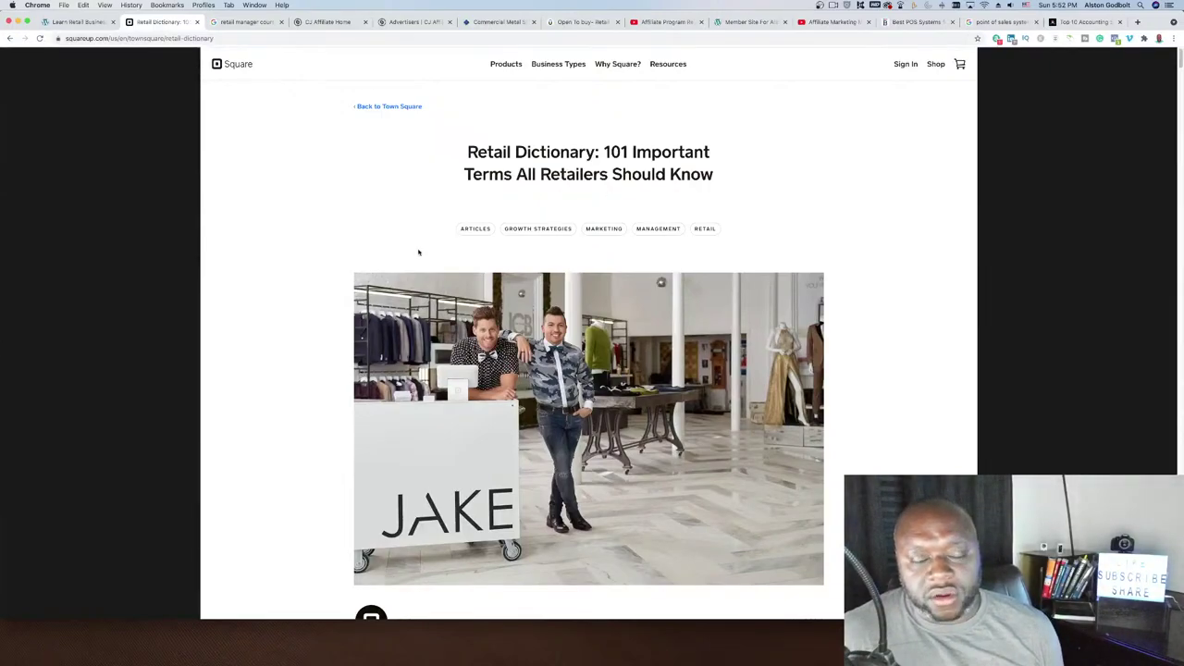
scroll(418, 251, "down", 10)
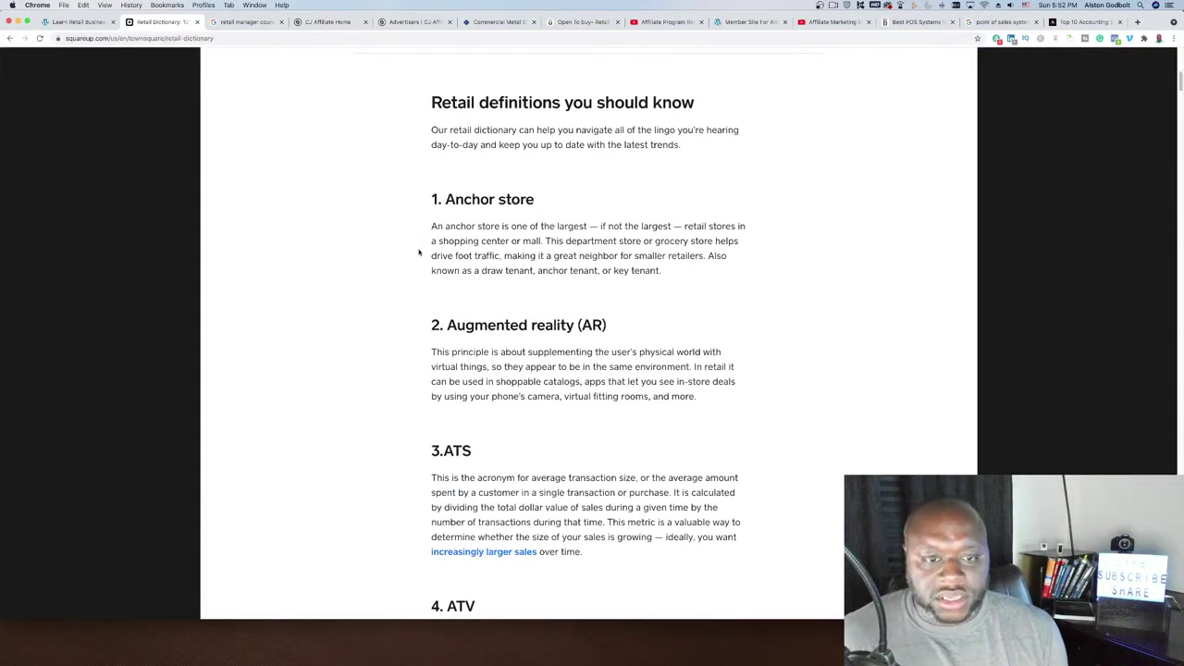
scroll(402, 357, "down", 6)
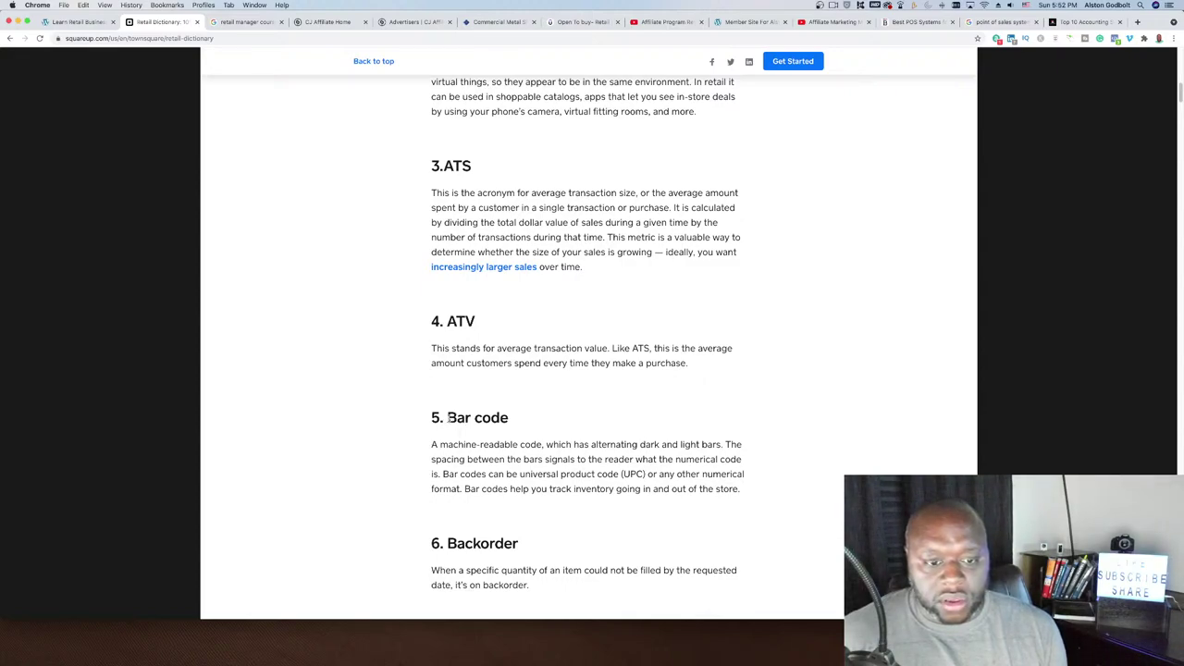
left_click_drag(448, 418, 509, 418)
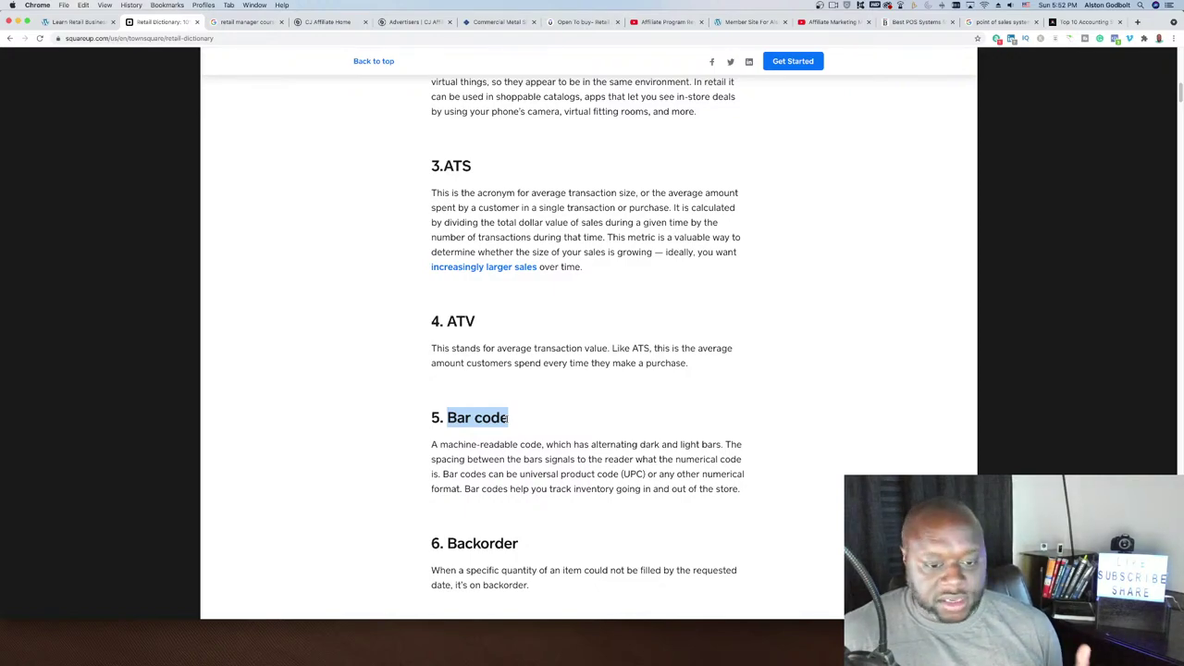
scroll(444, 416, "down", 10)
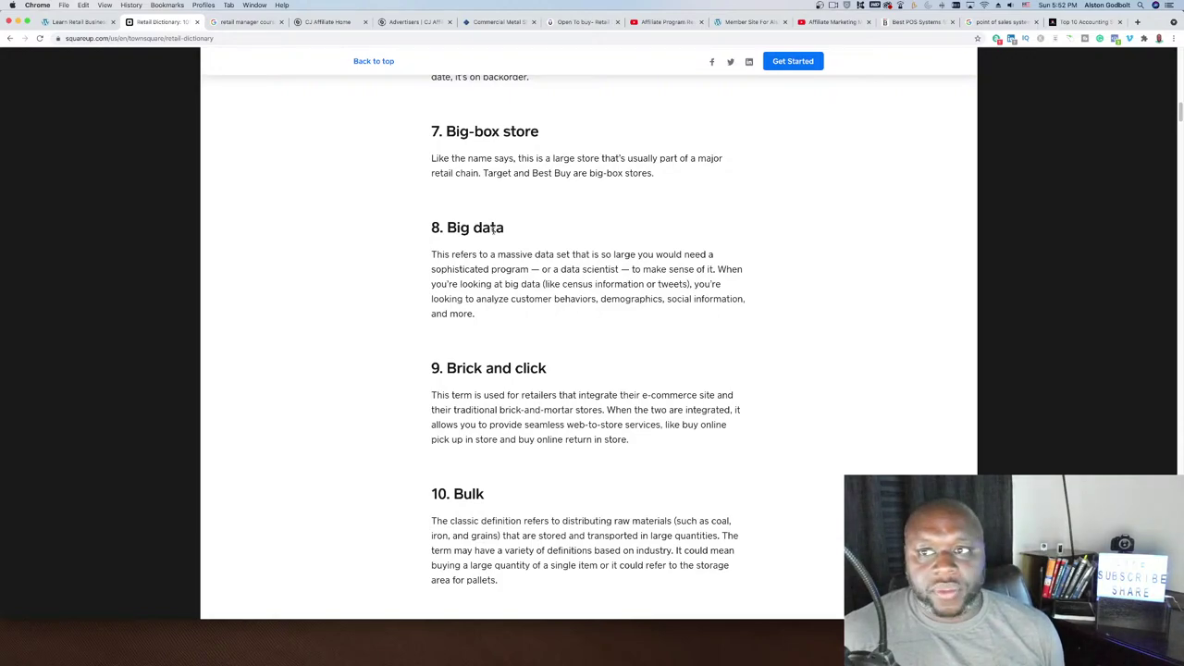
Return to the CJ advertisers page and search it for the keyword "analytics"
left_click(411, 22)
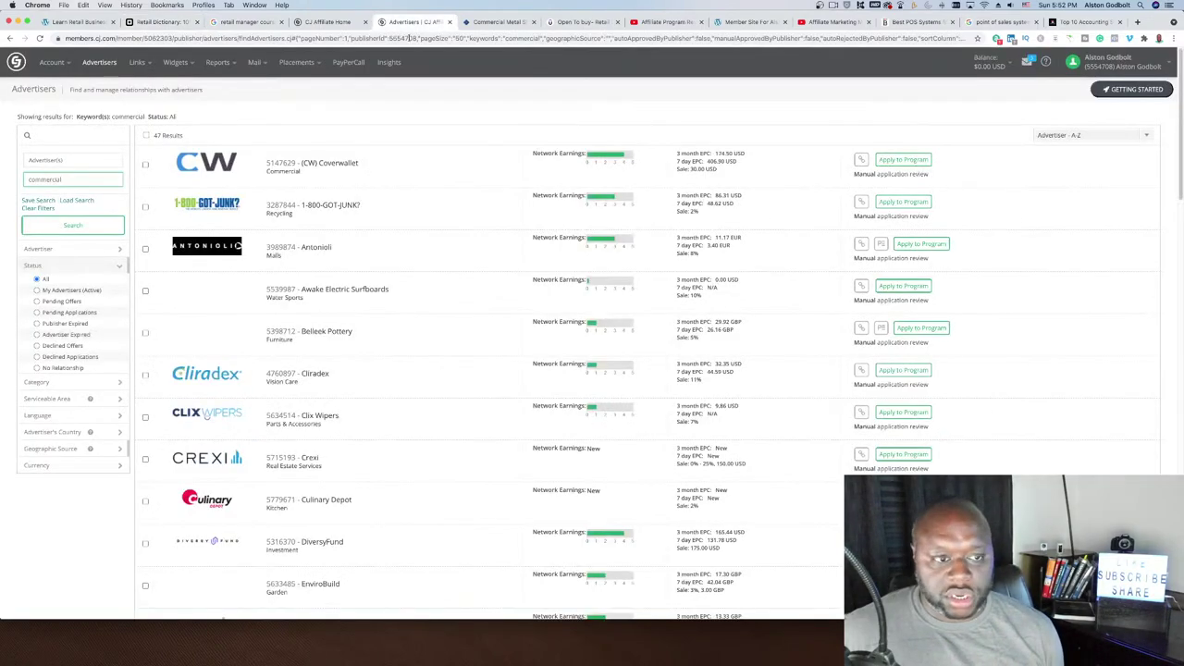
double_click(67, 179)
type("ana")
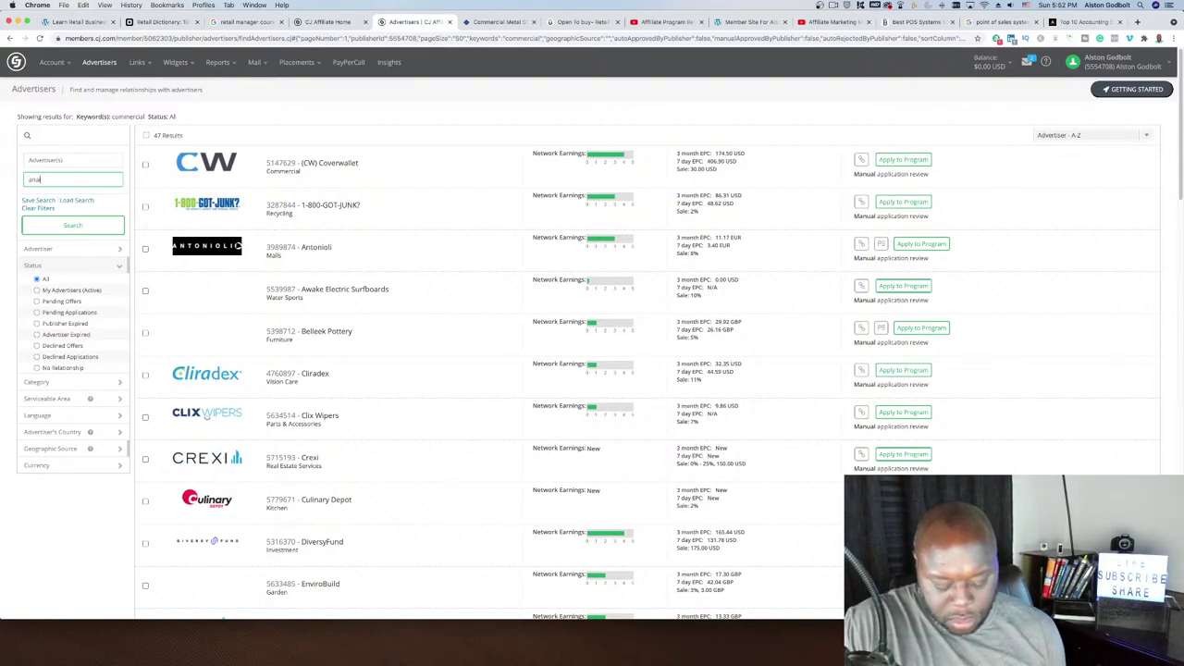
type("lytics")
key("Return")
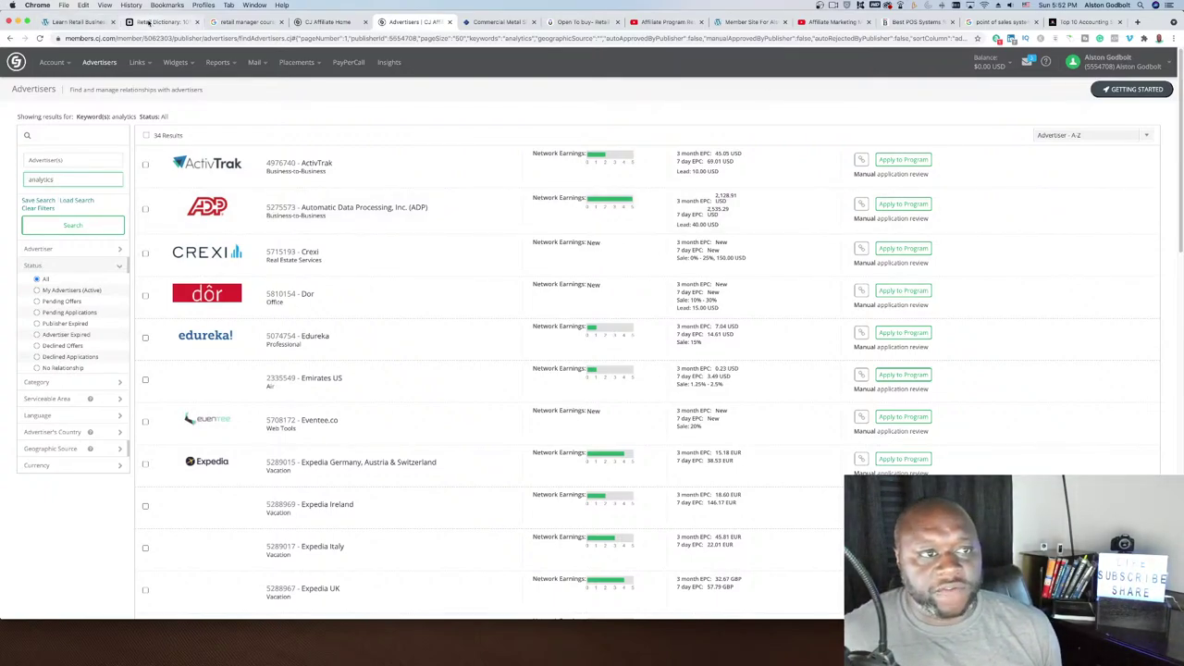
Go back to the Retail Dictionary and read on from "Big-box store" to term 20, "Clienteling", for more niche ideas
left_click(148, 22)
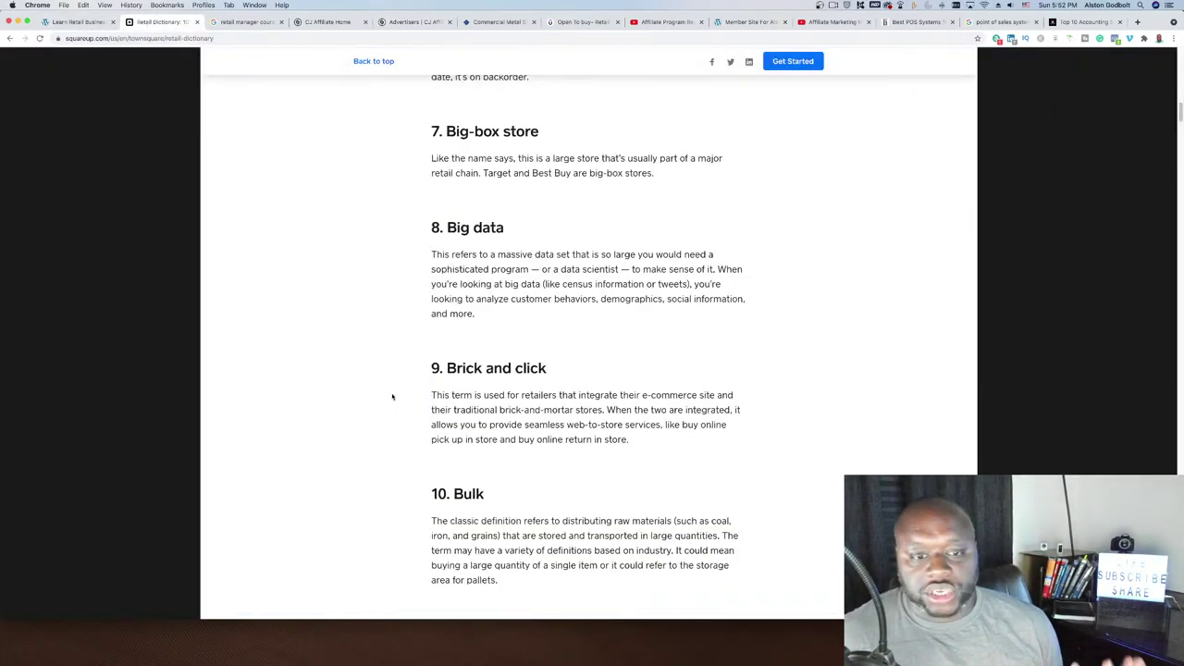
scroll(392, 397, "down", 1)
scroll(392, 397, "down", 5)
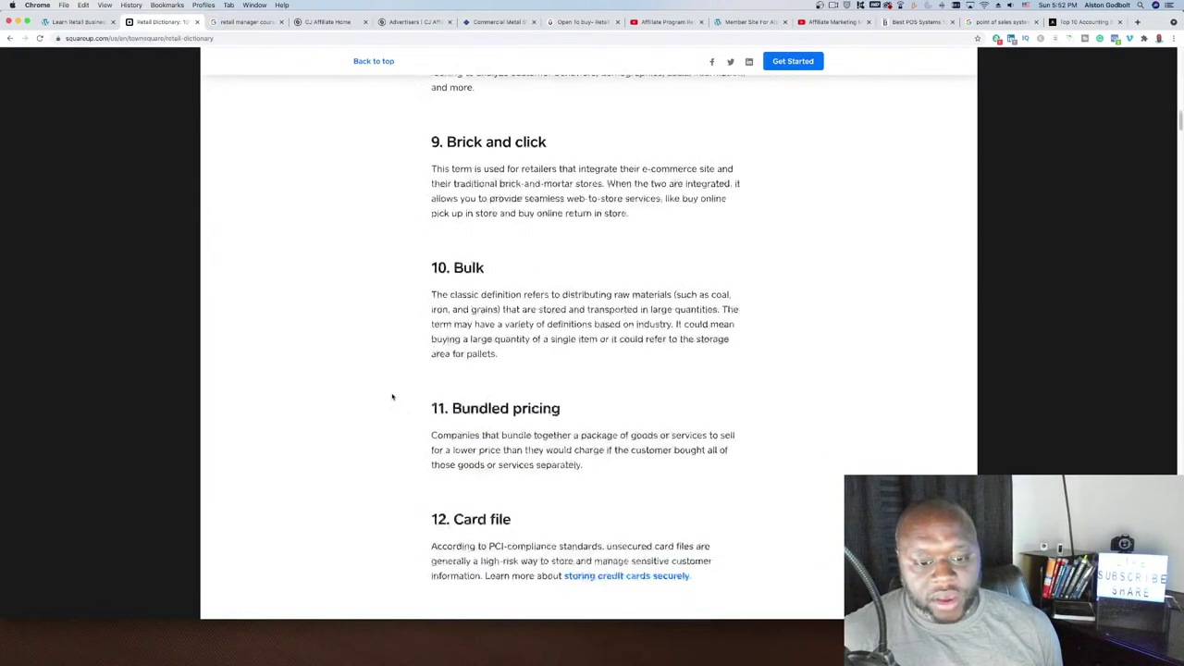
scroll(349, 402, "down", 4)
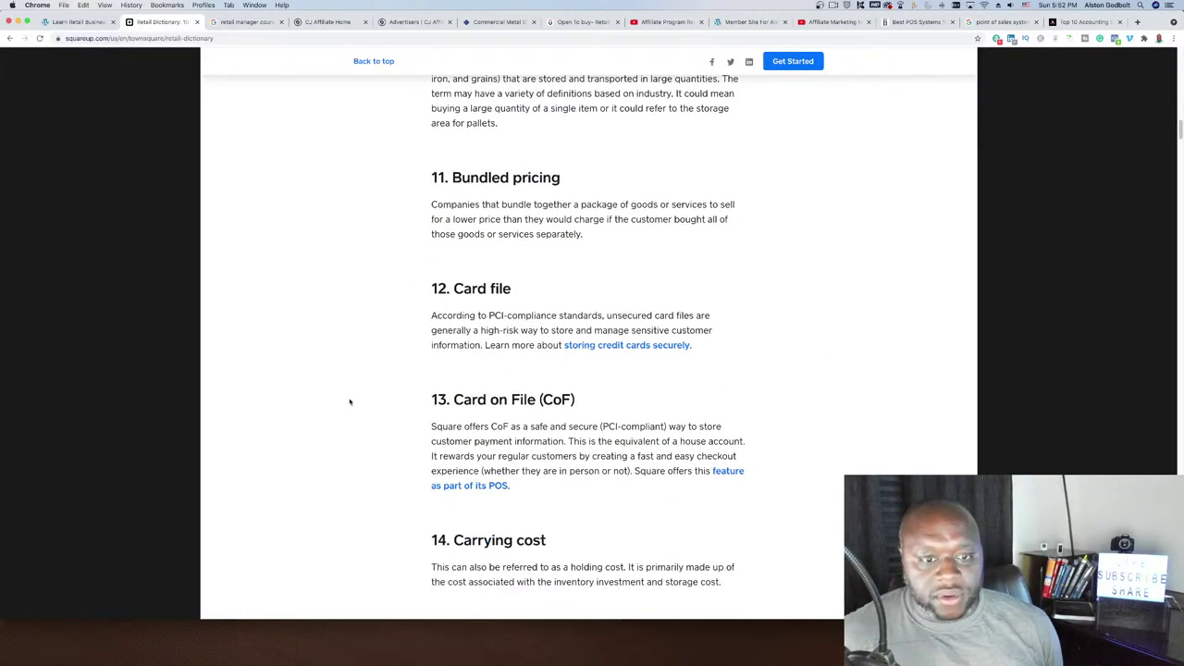
scroll(349, 401, "down", 7)
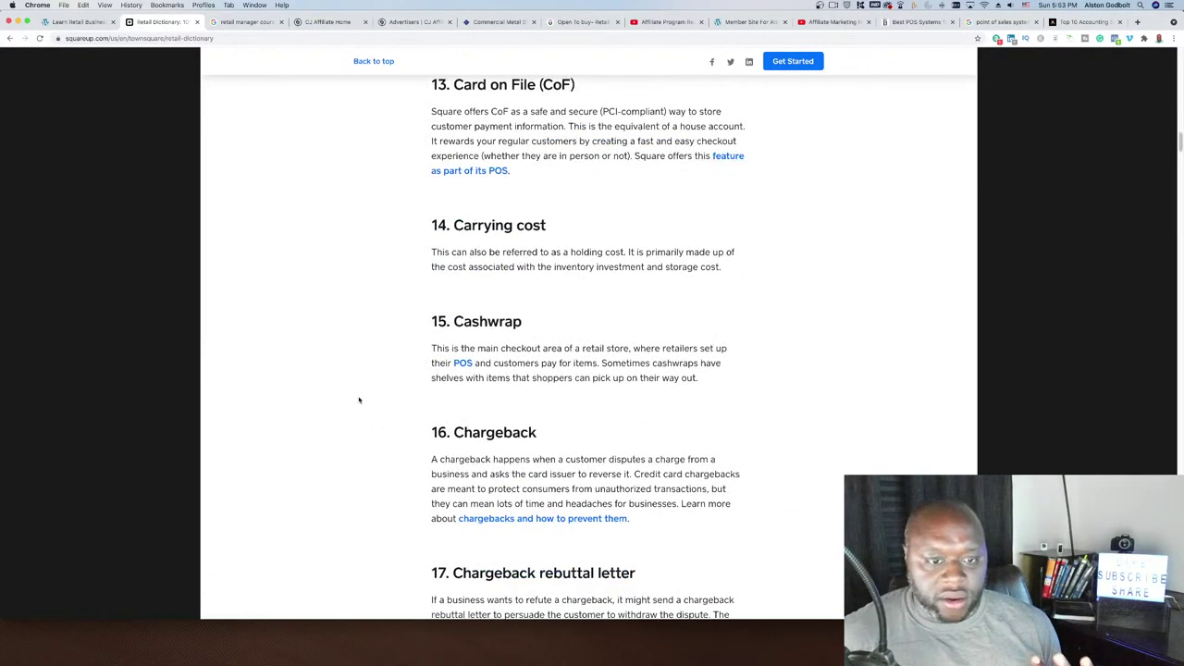
scroll(359, 400, "down", 4)
scroll(359, 400, "down", 6)
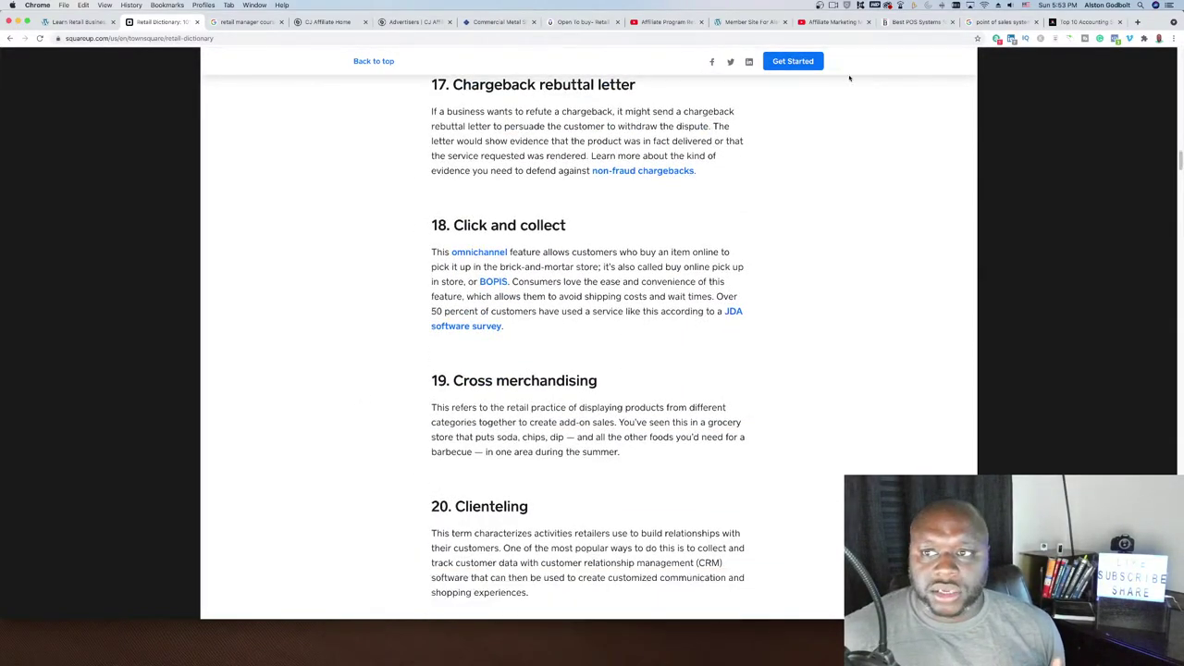
Search Google in a new tab for "stripe affiliate program" and open the Rewardful Affiliate Software page on Stripe Partners
left_click(396, 21)
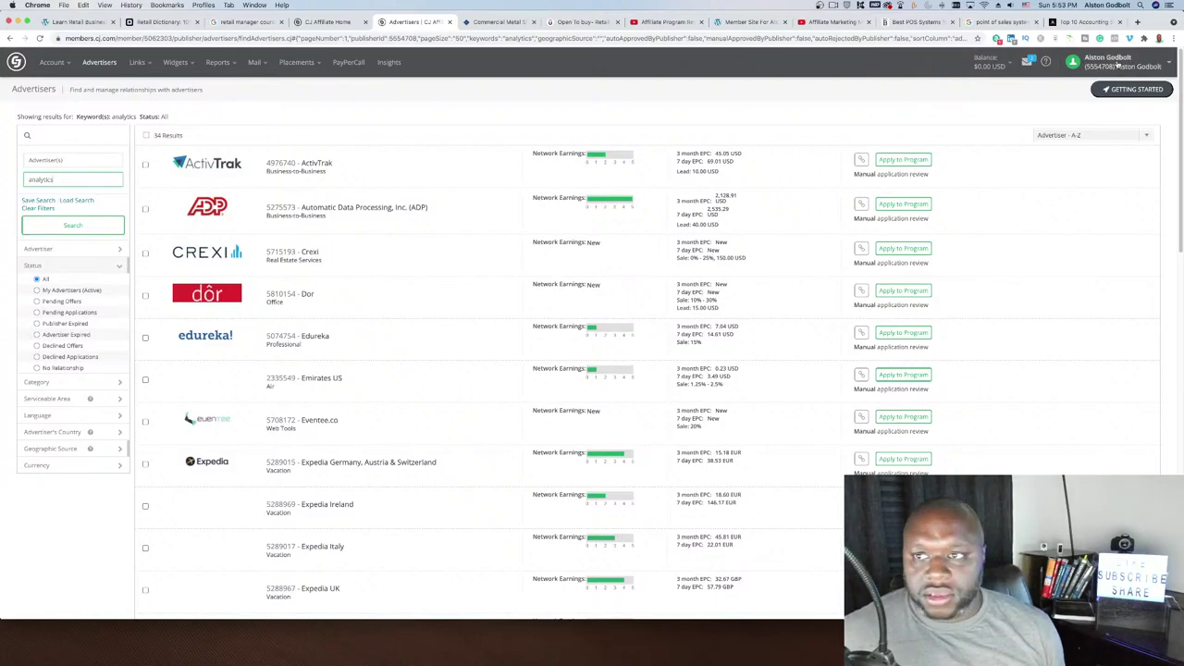
left_click(1137, 21)
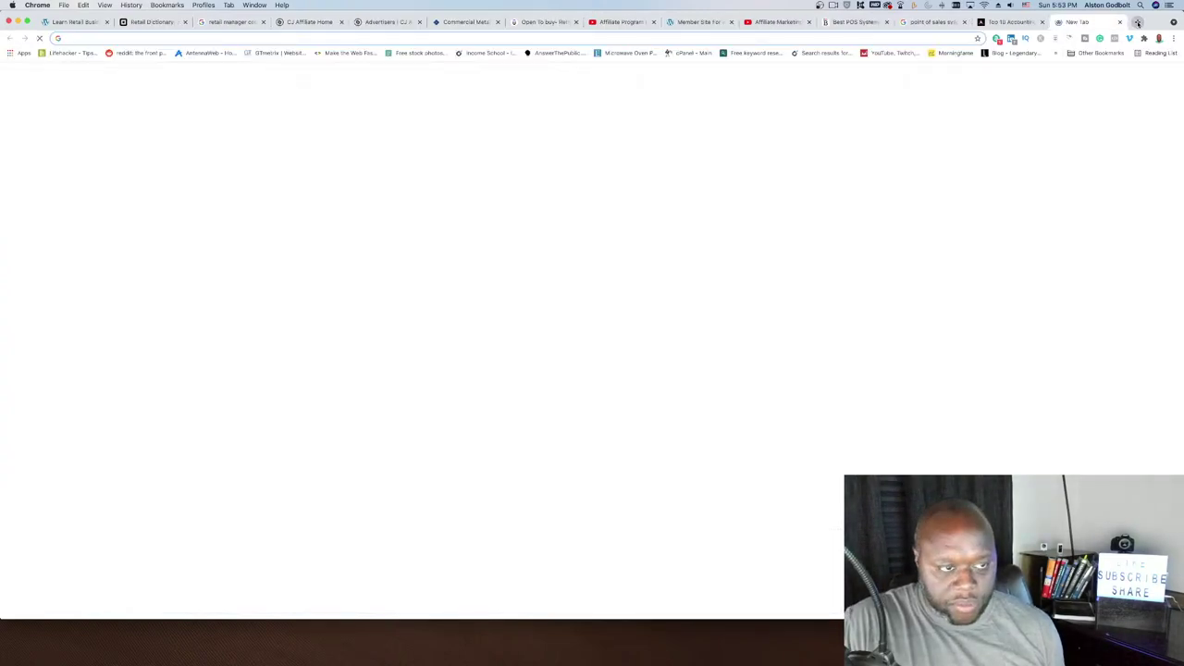
type("stripe affiliact")
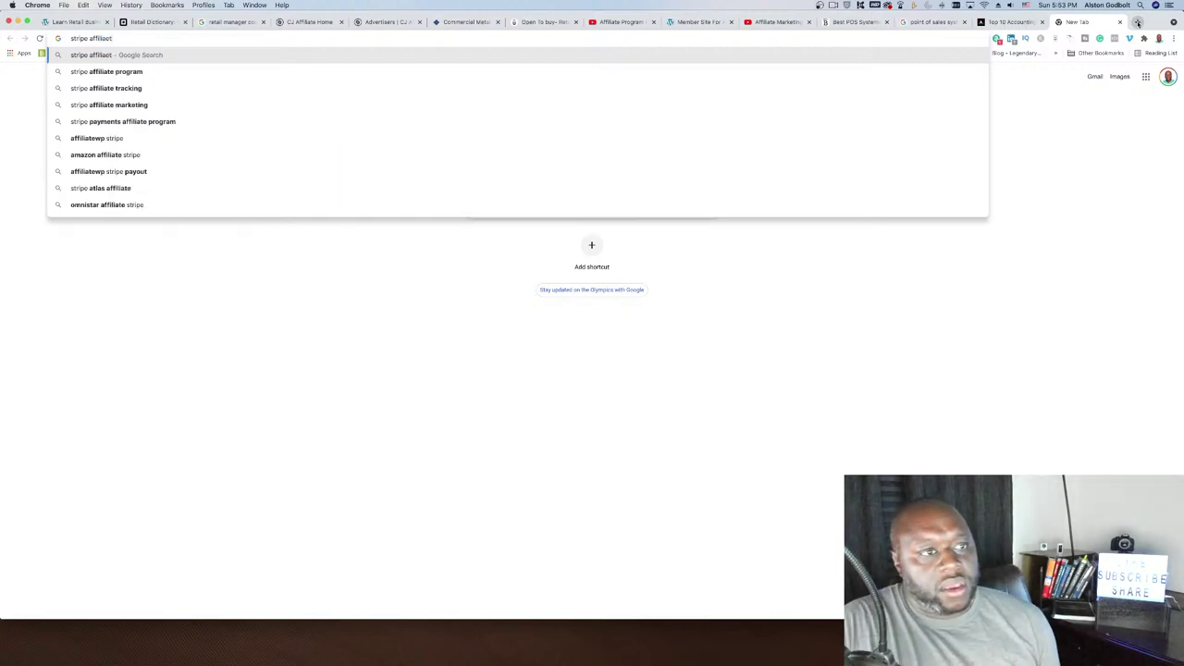
left_click(933, 74)
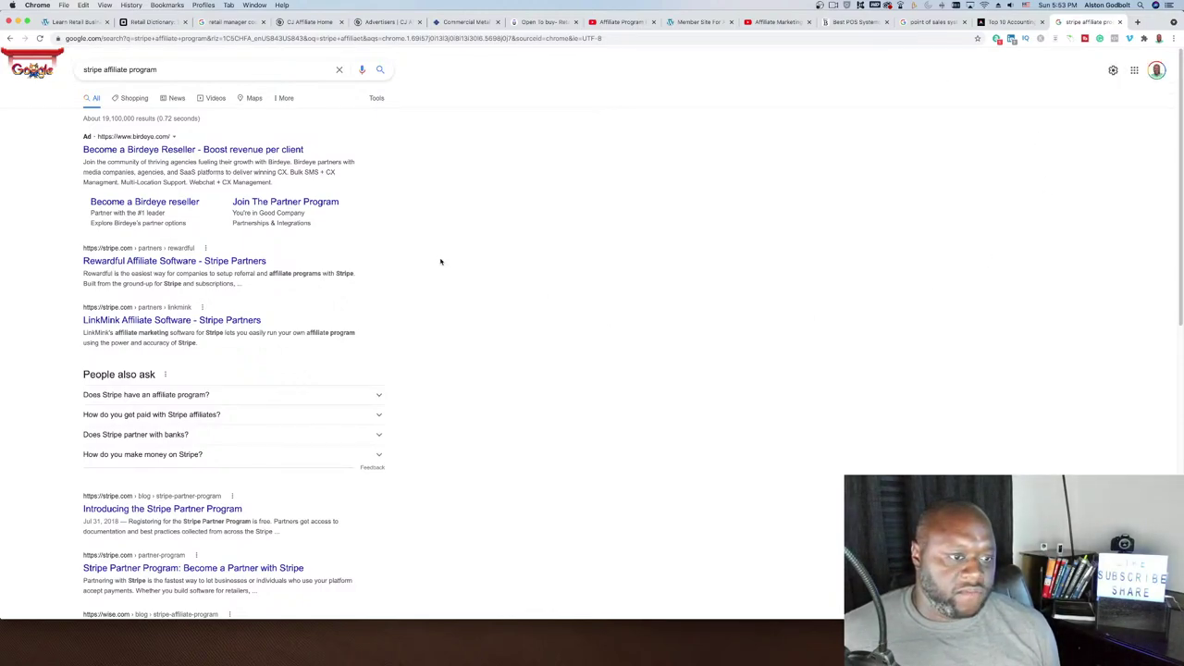
left_click(176, 261)
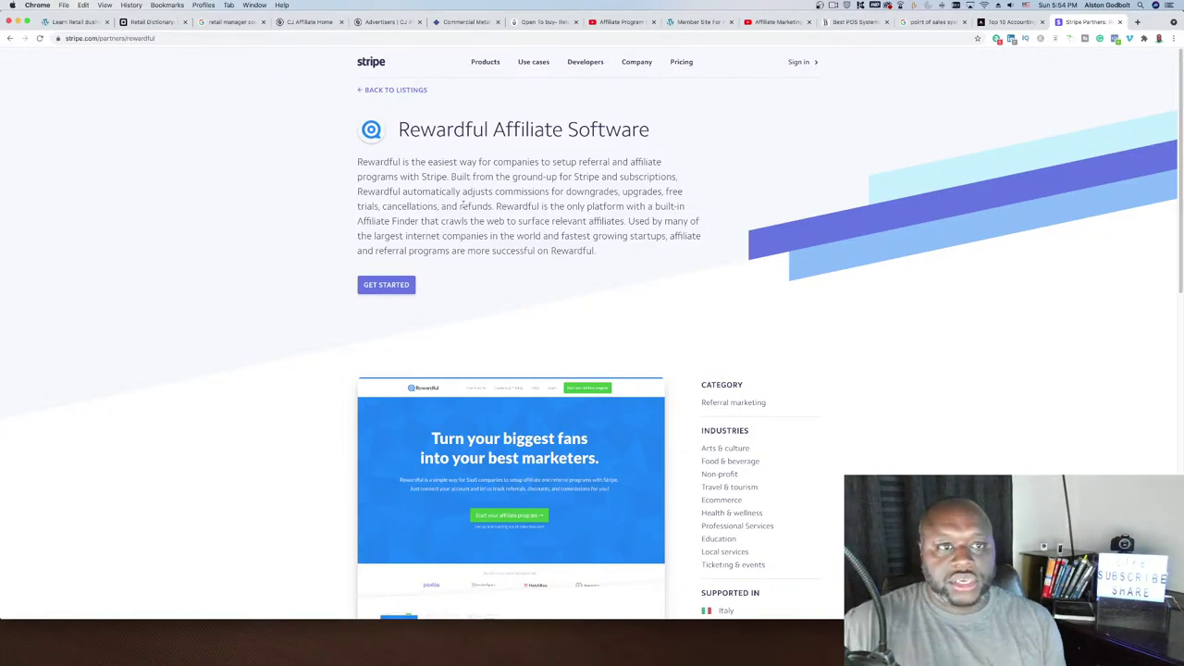
Return to the Retail Dictionary and copy the word "merchandising" from the heading of term 19
left_click(157, 20)
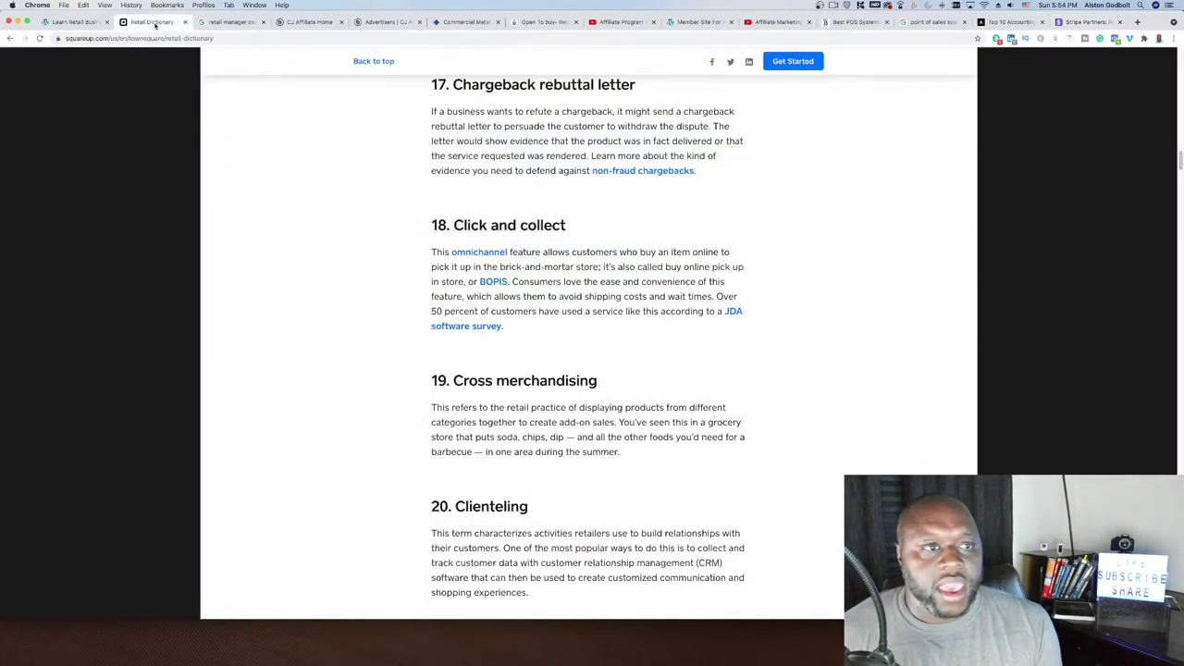
scroll(286, 402, "down", 5)
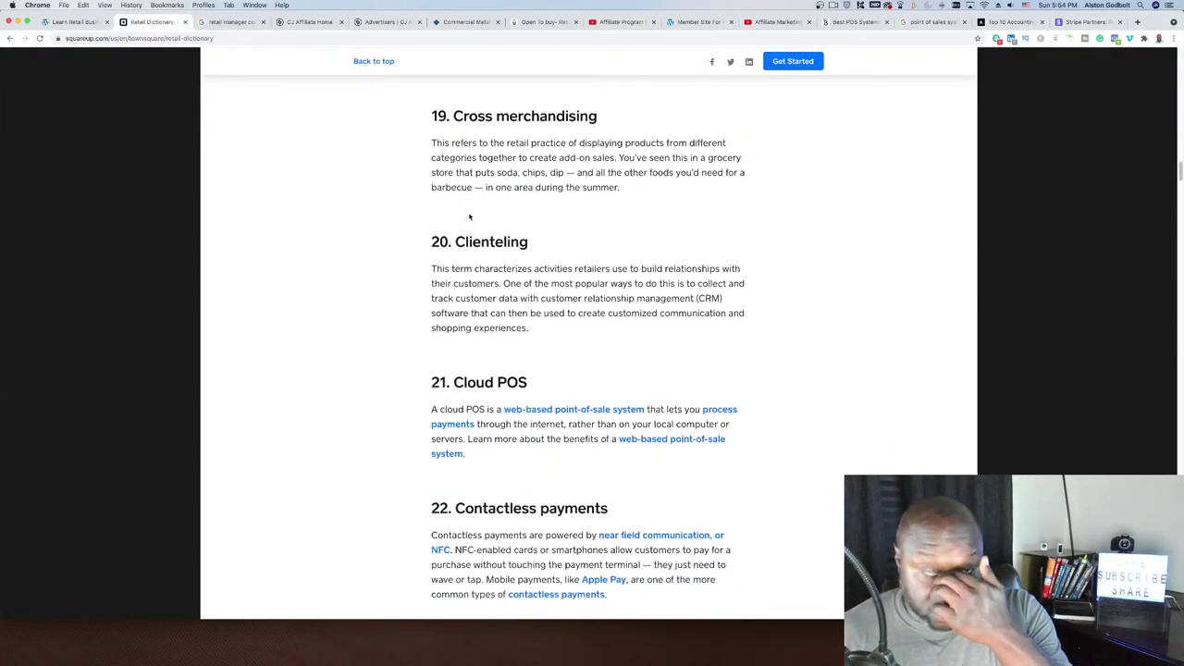
double_click(538, 118)
right_click(538, 117)
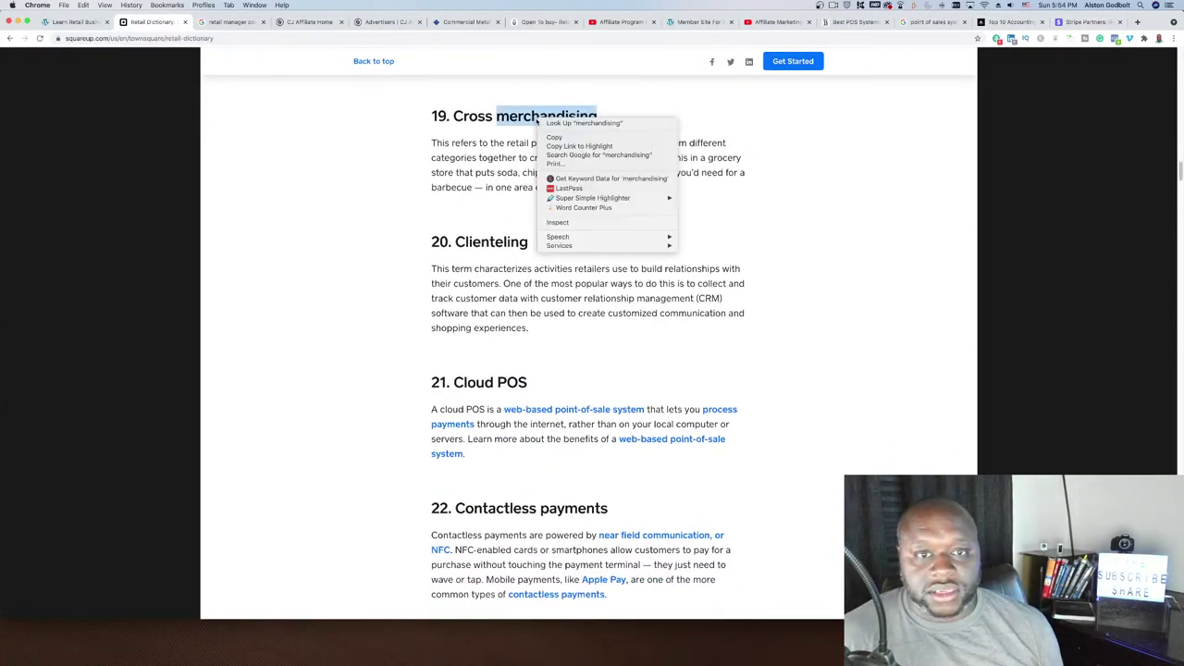
left_click(553, 137)
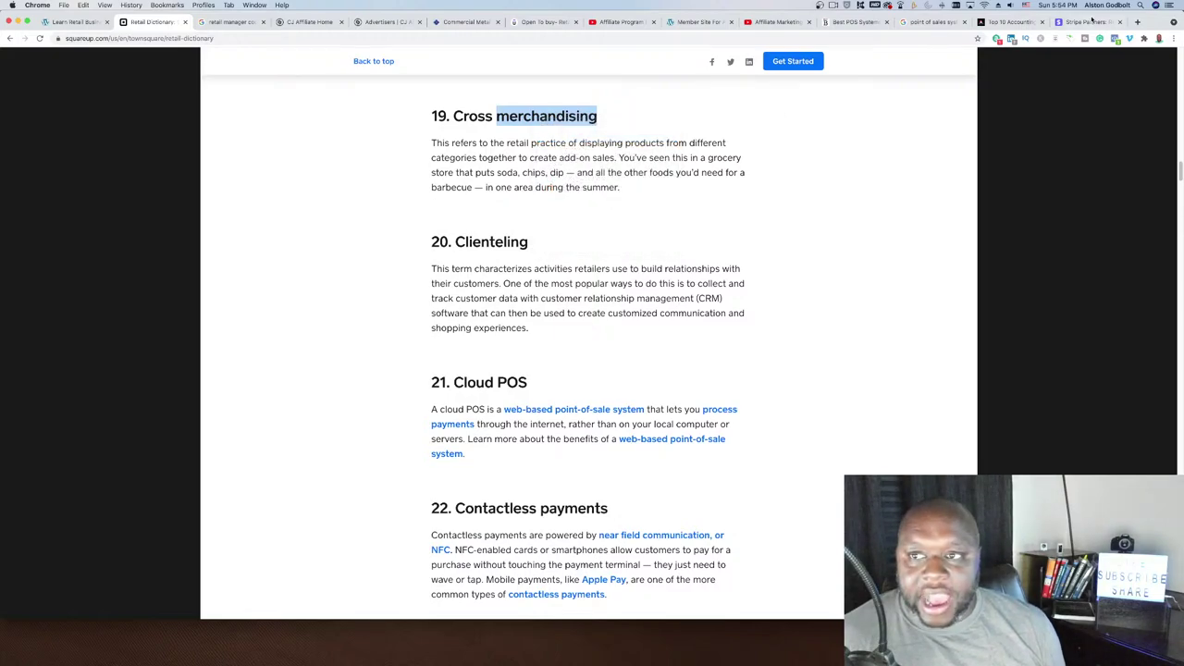
Search Google in a new tab for "merchandising affiliate programs", using the copied word
left_click(1137, 22)
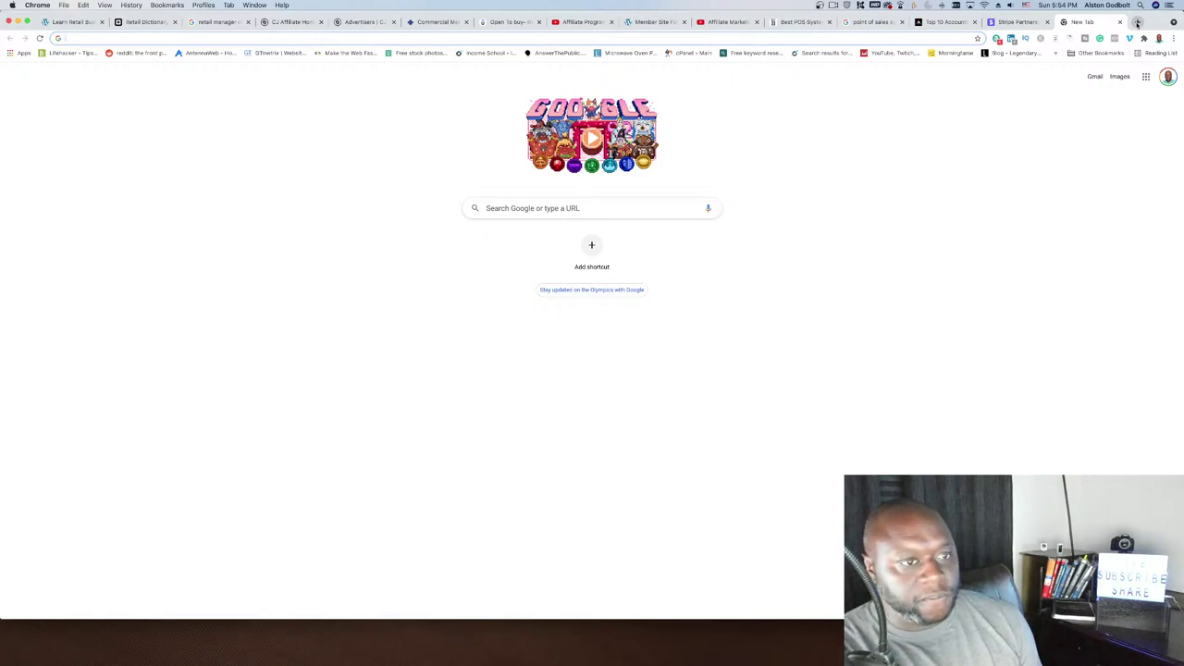
key("super+v")
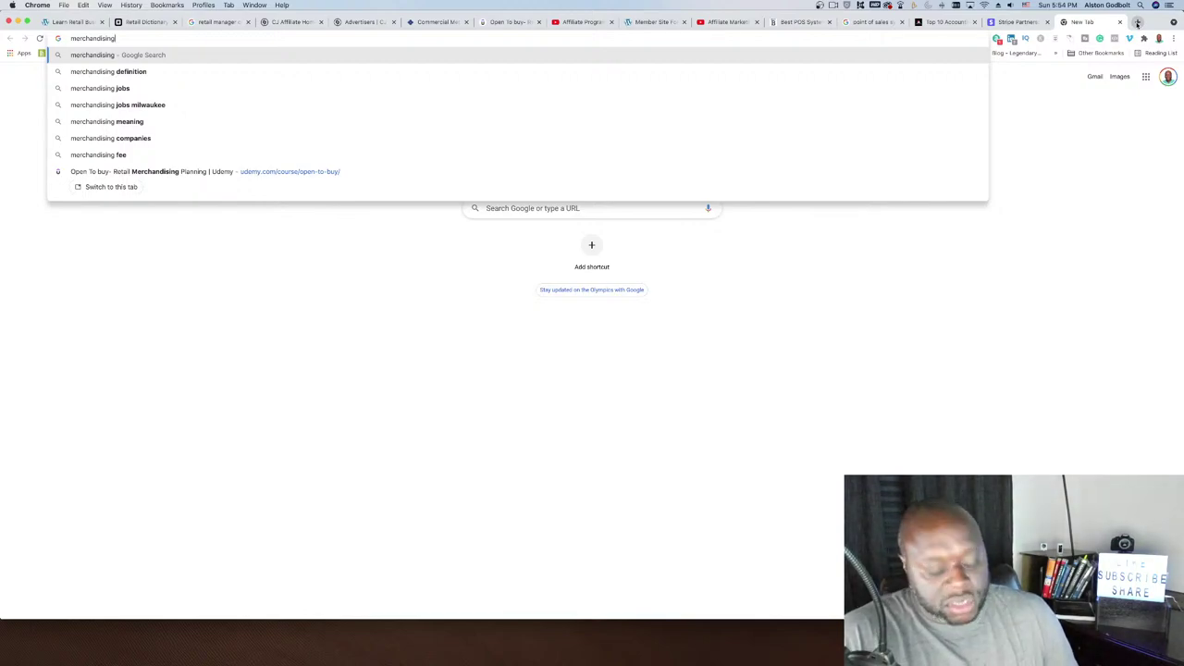
type("affili")
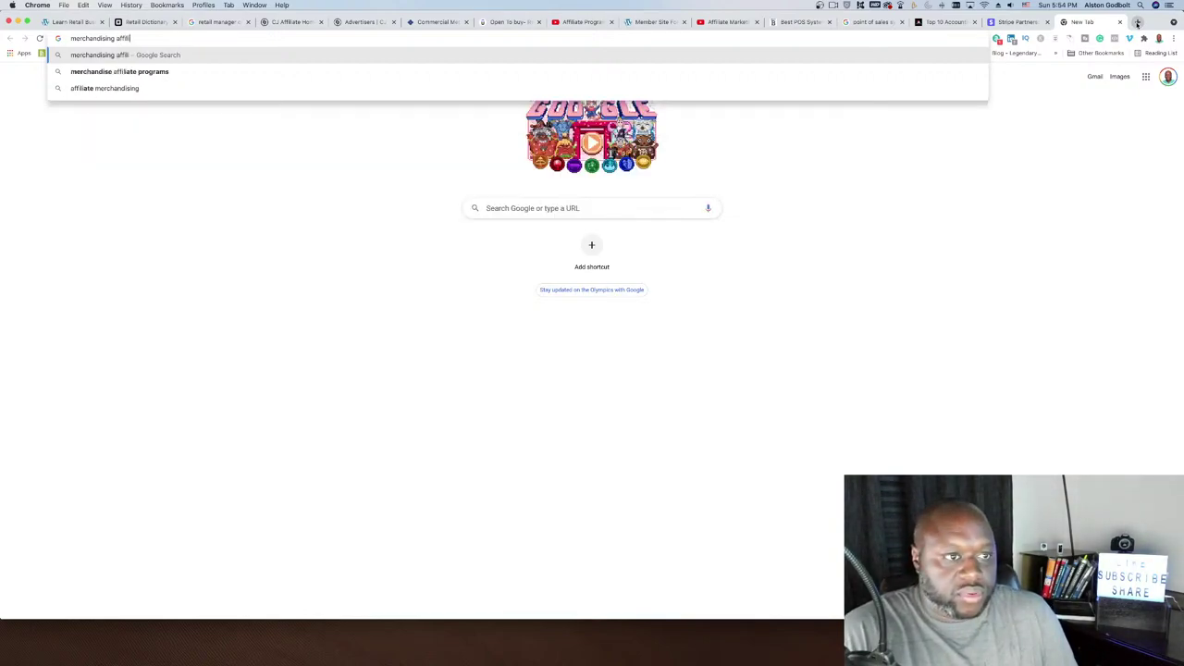
type("ate ")
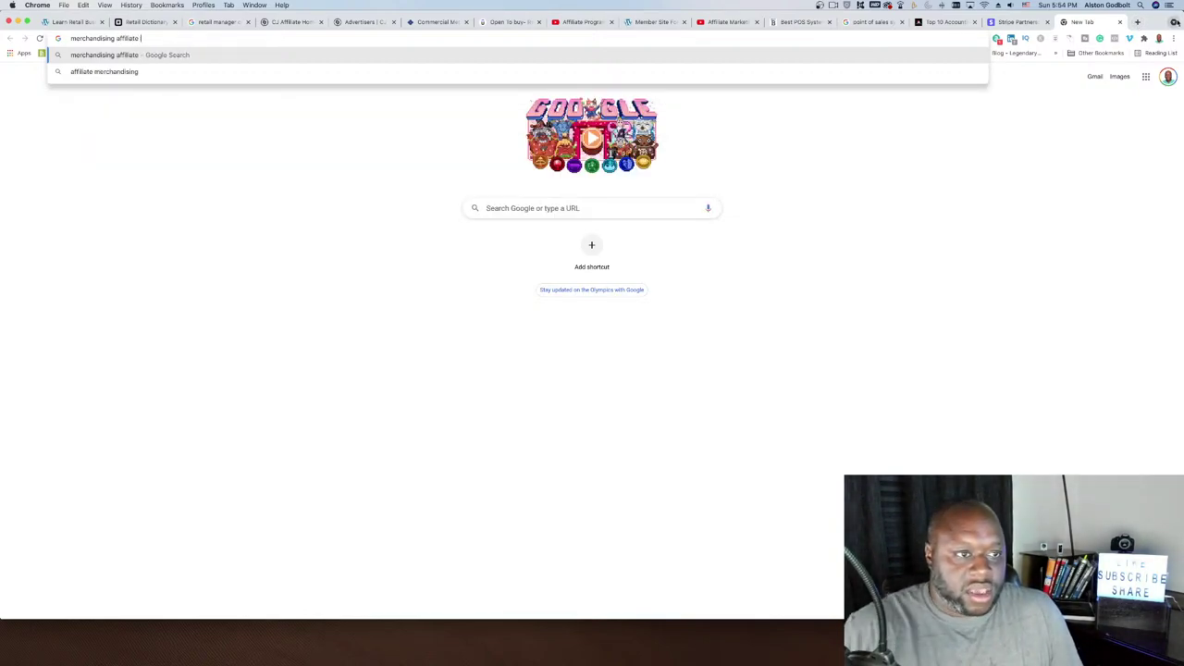
type("programs")
key("Return")
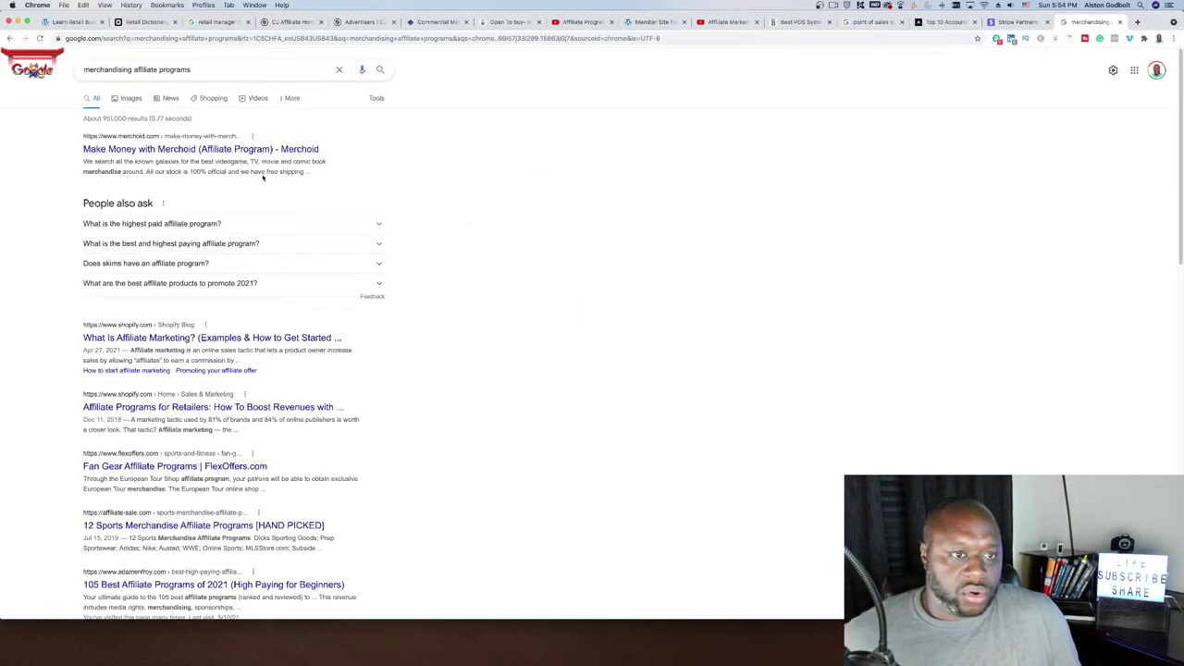
Look over Merchoid's affiliate program page, dismissing its newsletter sign-up, and return to the search results
left_click(259, 152)
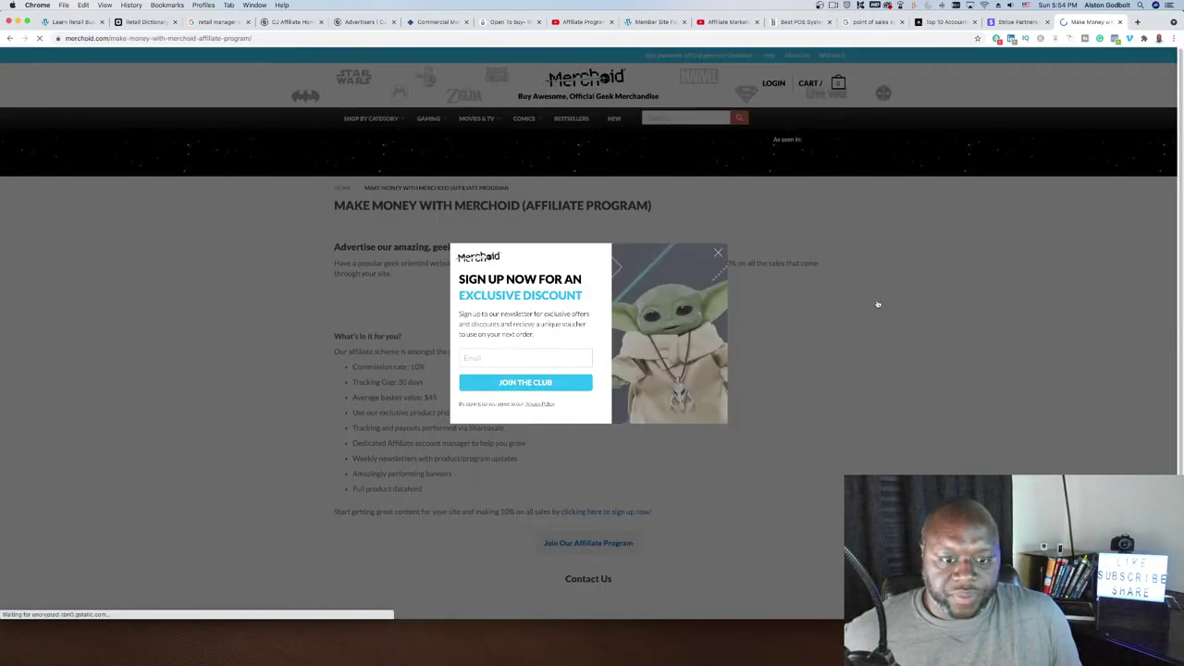
left_click(878, 304)
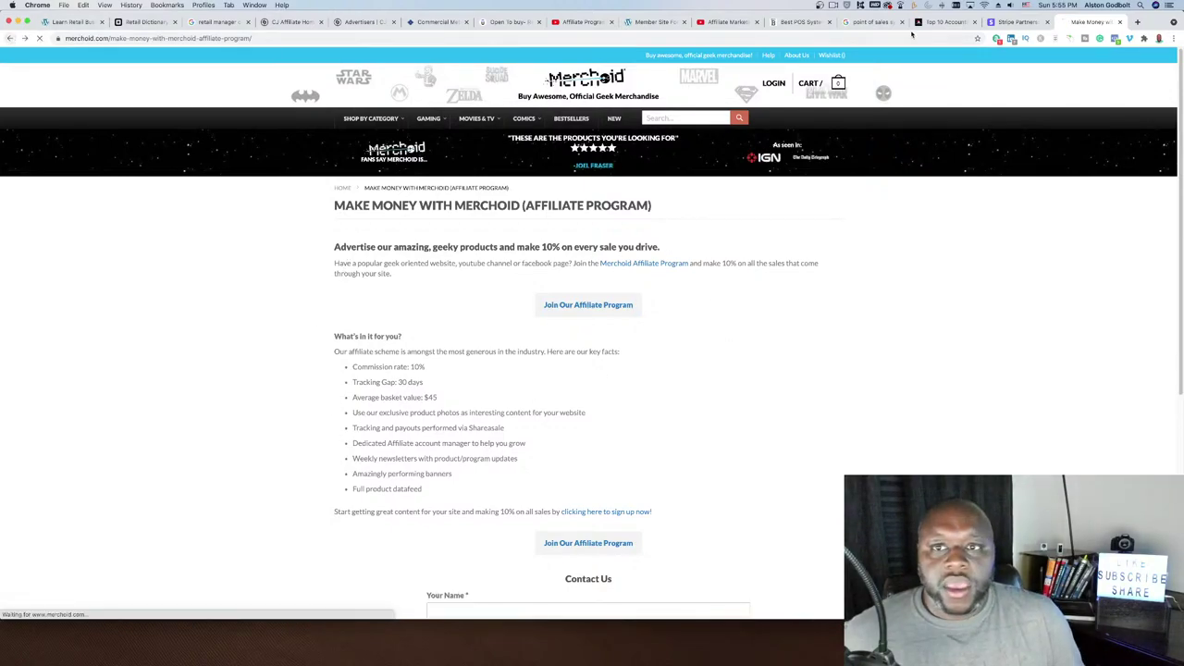
key("super+[")
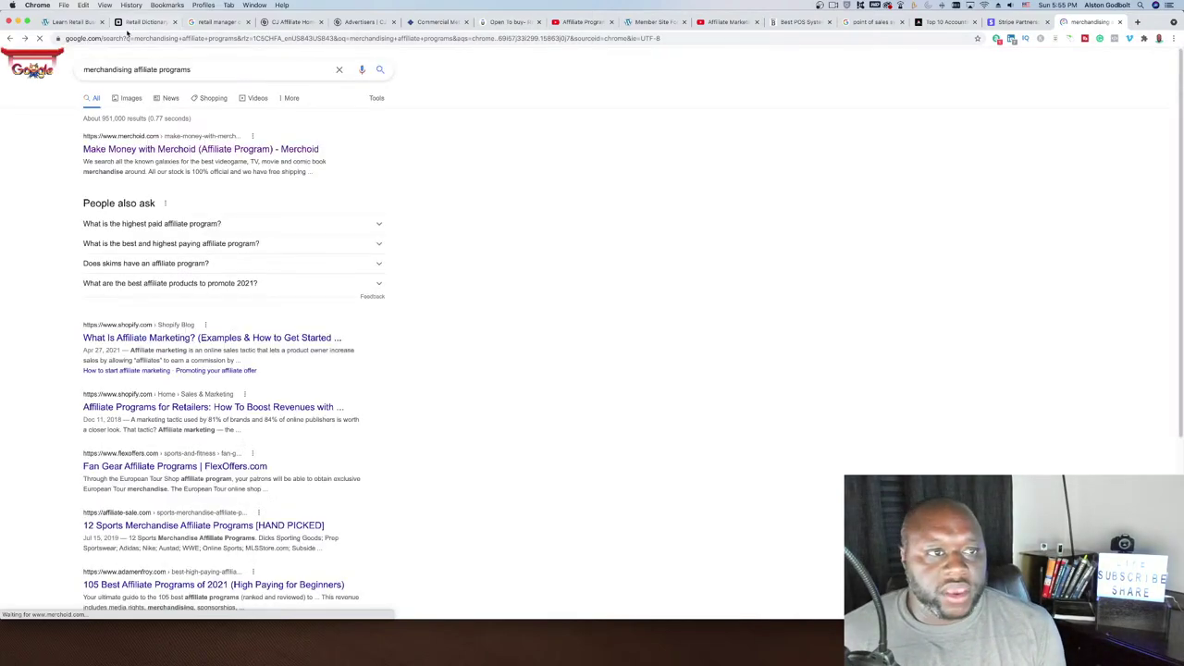
Read on in the Retail Dictionary from "Clienteling" to term 28, "Dead stock", highlighting "Consignment merchandise" and "CRM"
left_click(131, 23)
scroll(305, 465, "down", 3)
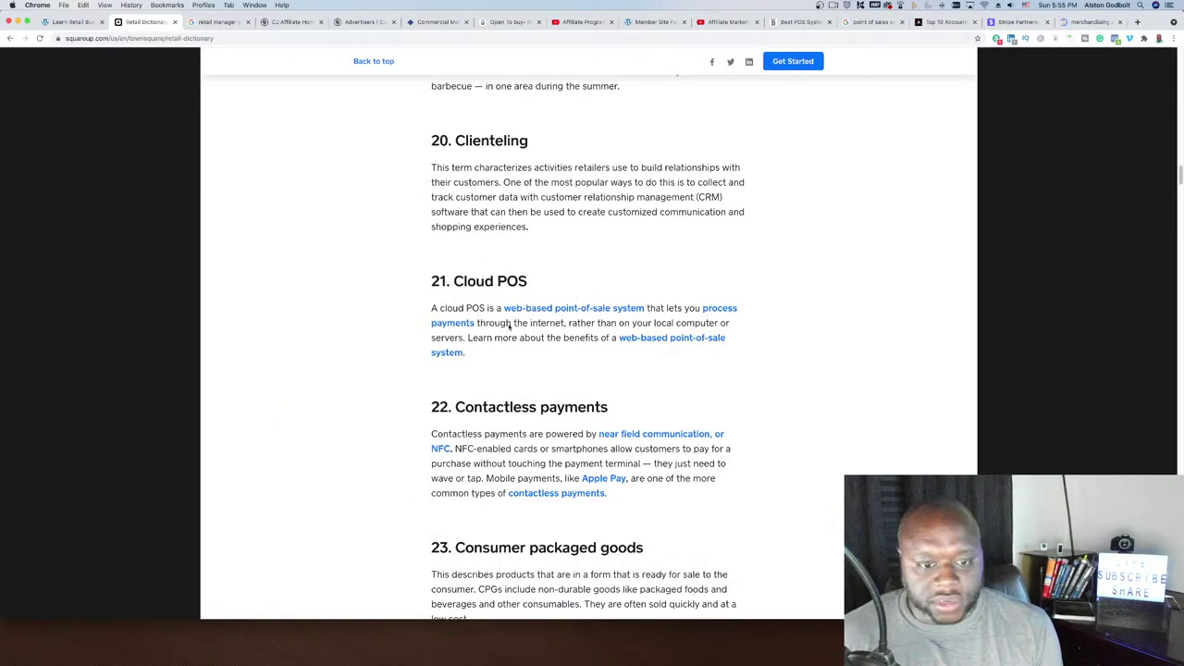
scroll(303, 465, "down", 5)
scroll(304, 465, "down", 2)
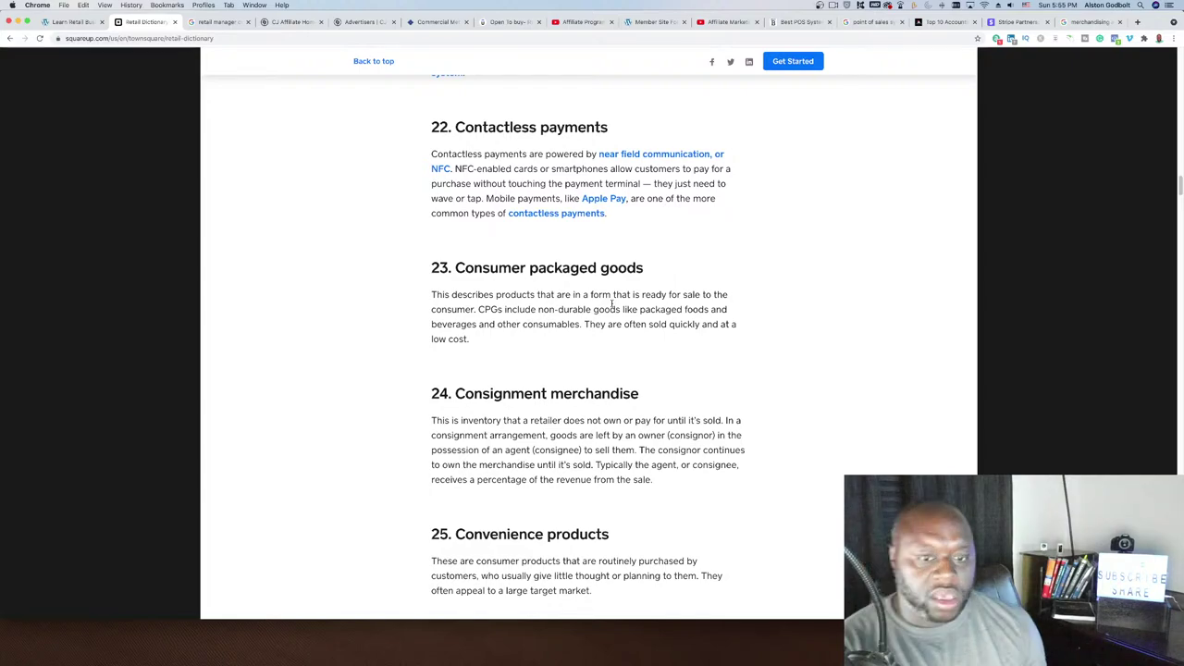
scroll(782, 298, "down", 2)
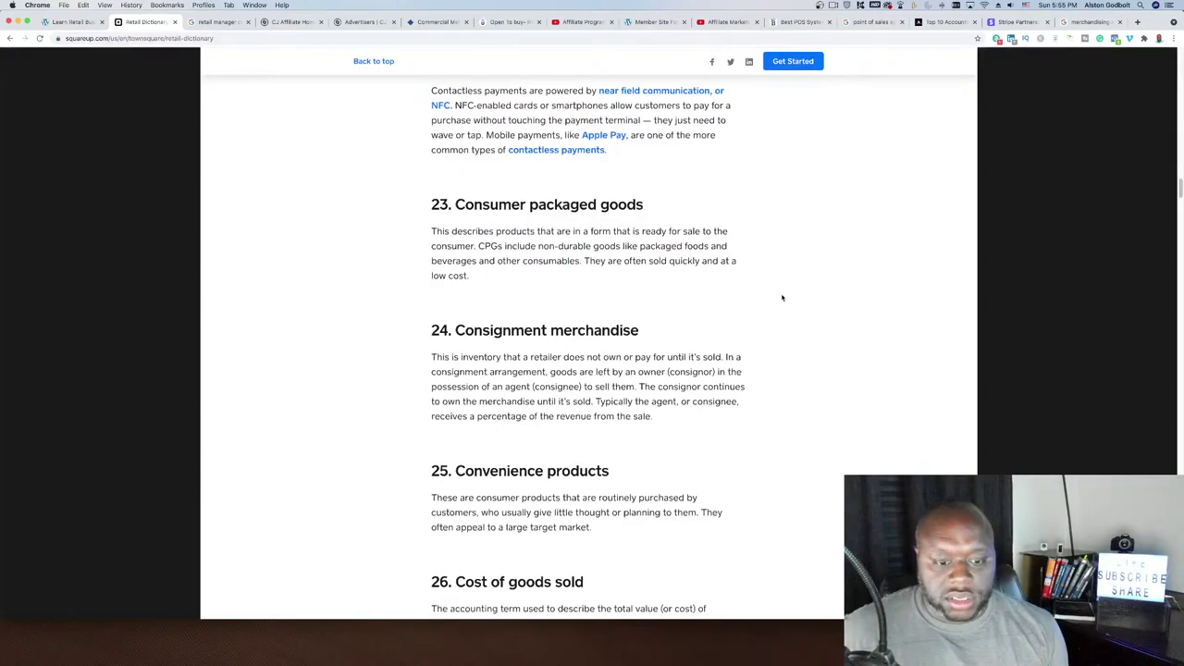
scroll(648, 240, "down", 5)
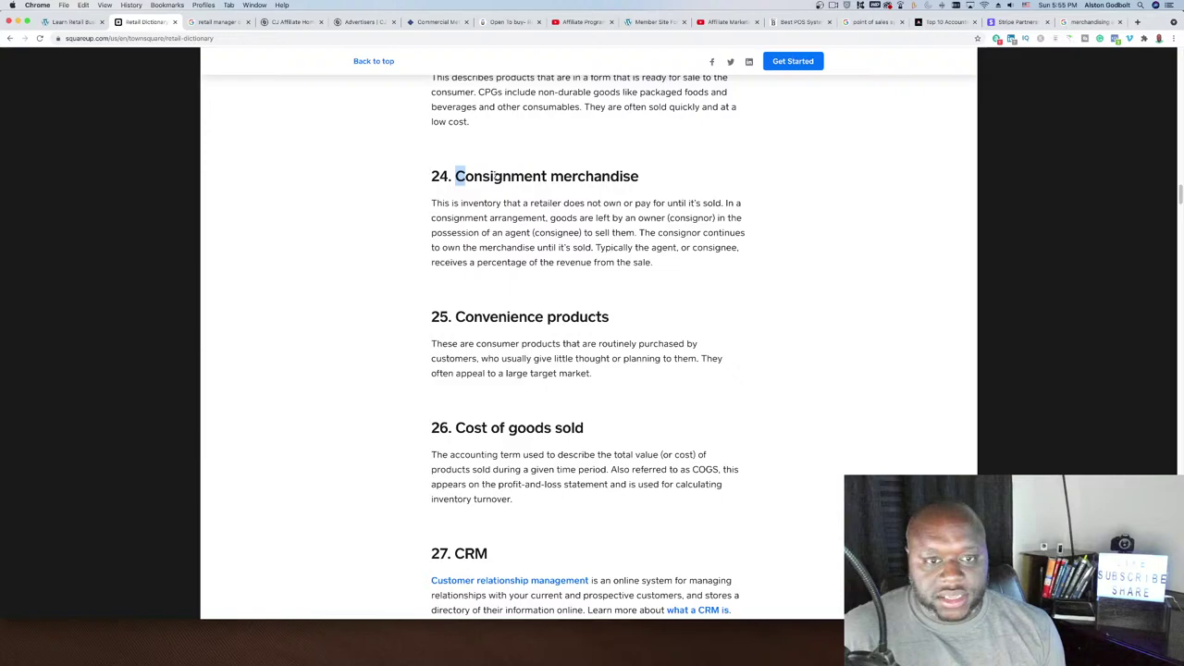
left_click_drag(497, 175, 640, 181)
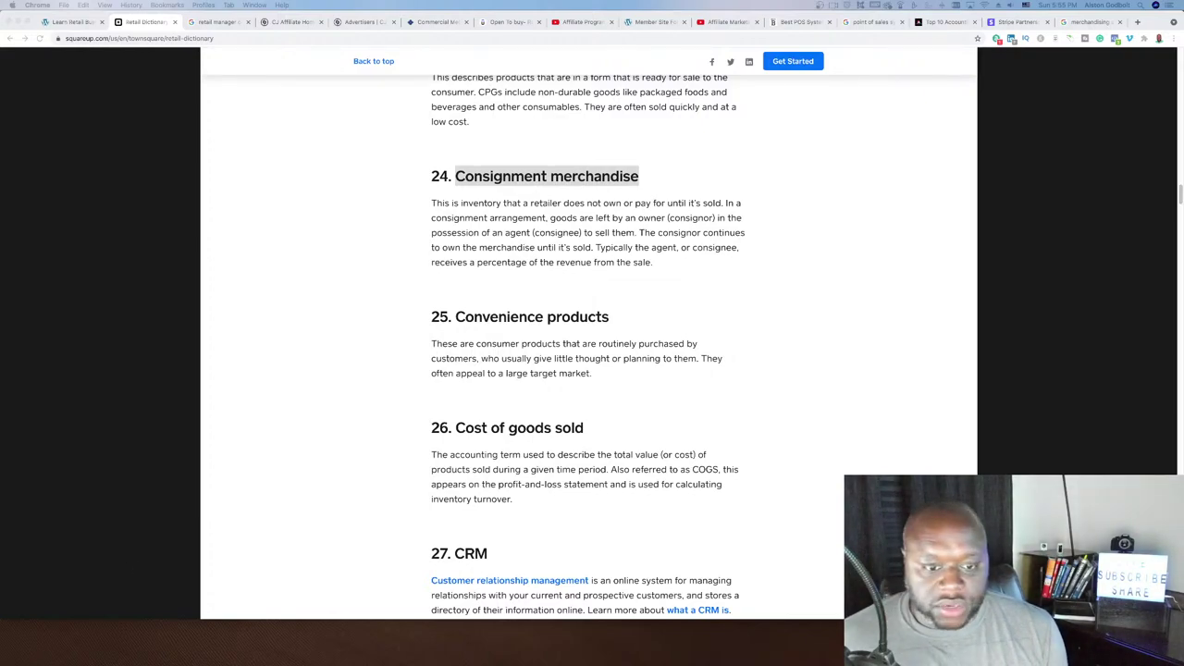
scroll(402, 357, "down", 5)
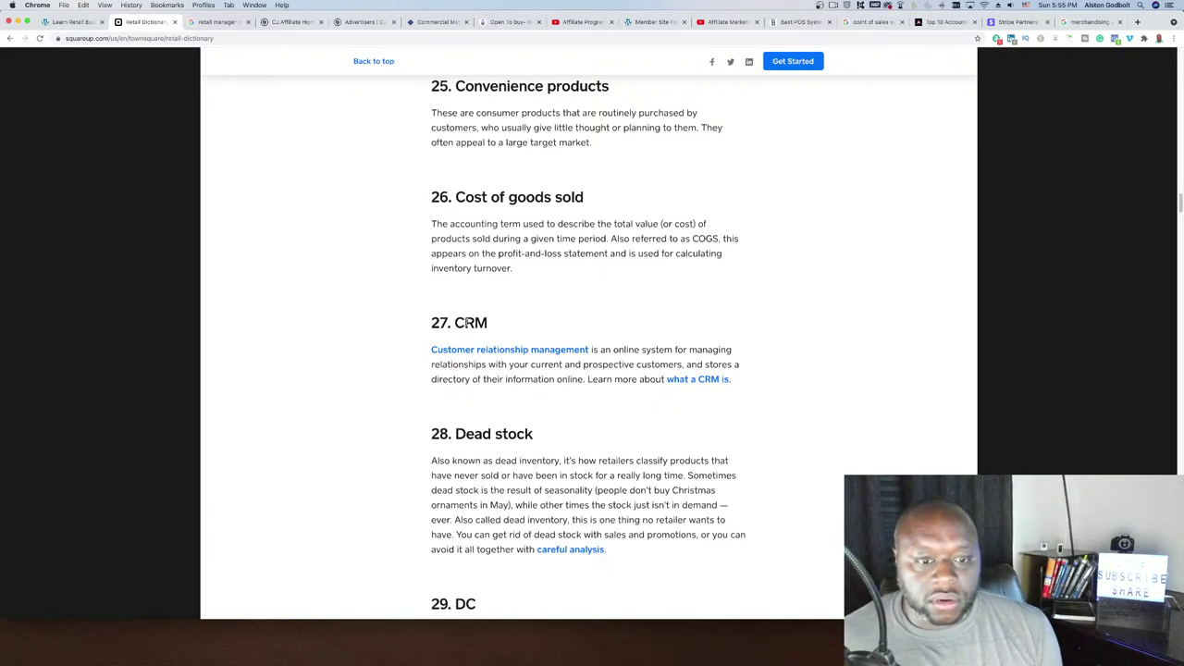
double_click(467, 321)
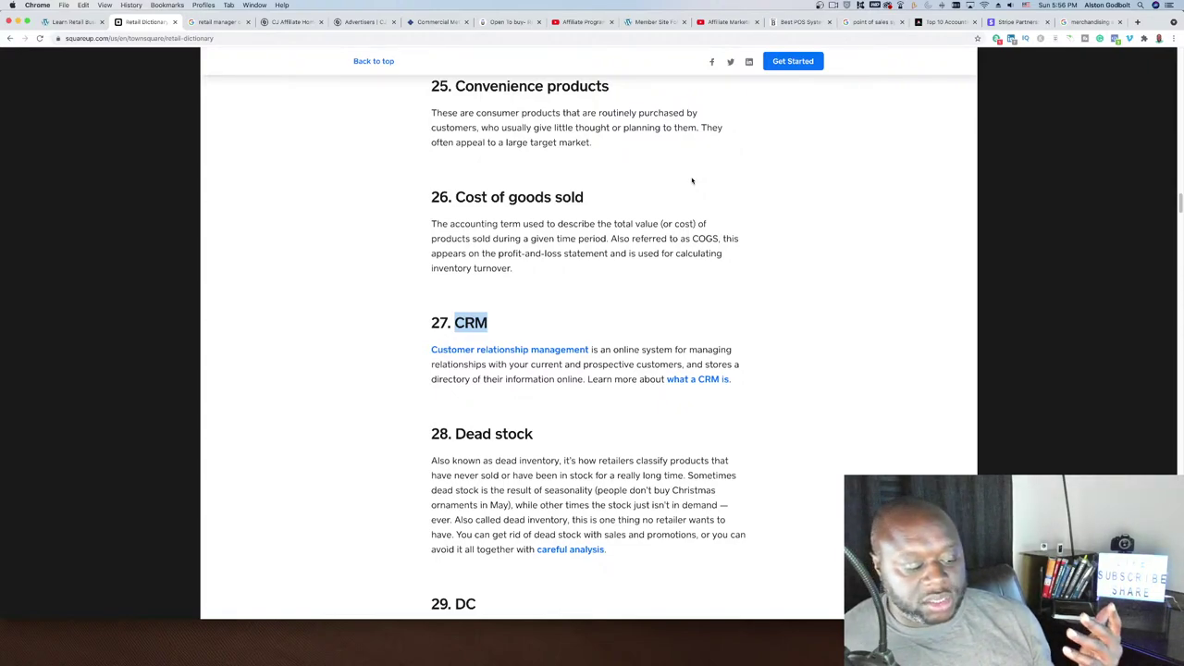
Return to the CJ advertisers page and search it for the keyword "CRM"
left_click(355, 20)
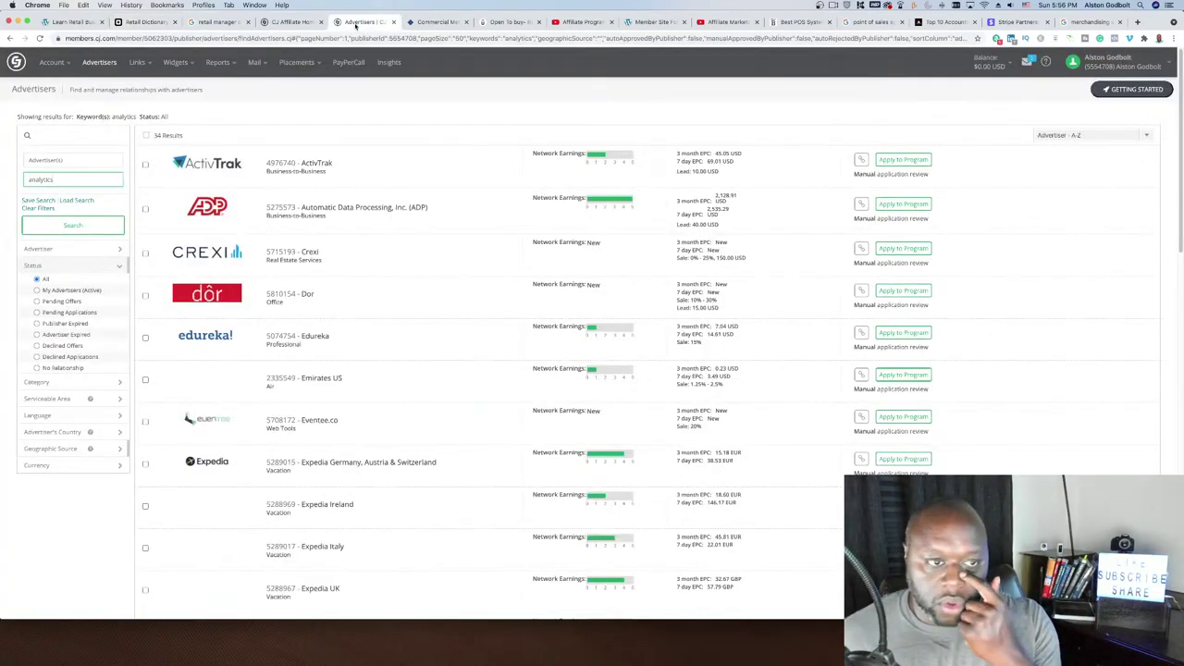
double_click(69, 177)
type("CRM")
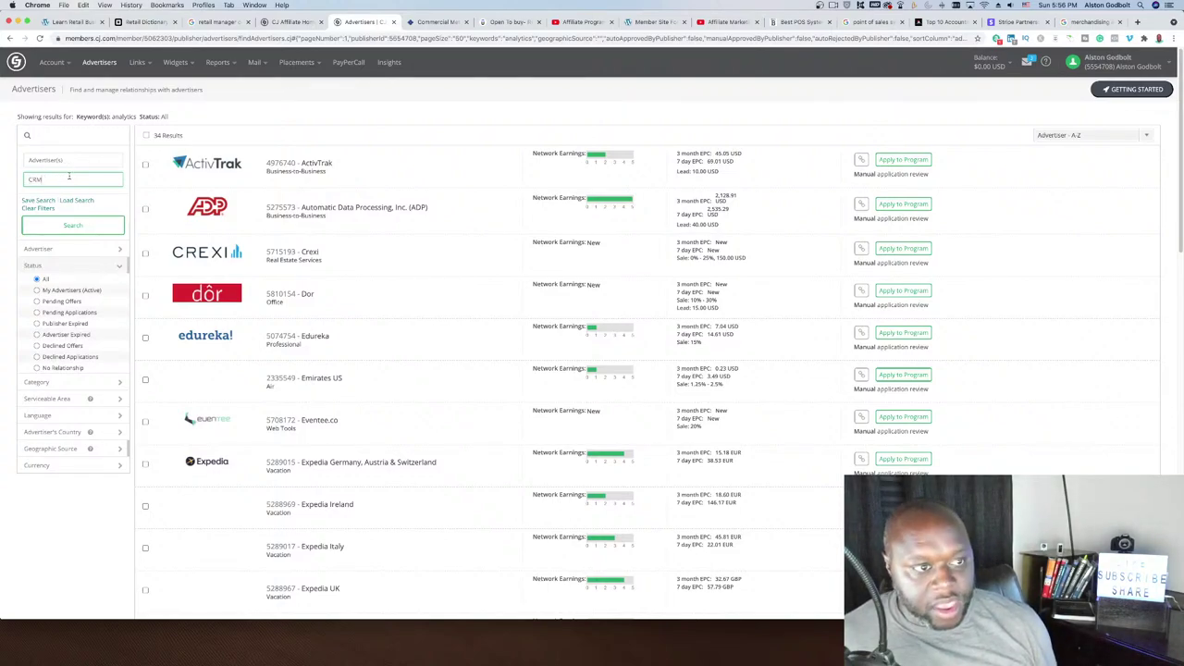
key("Return")
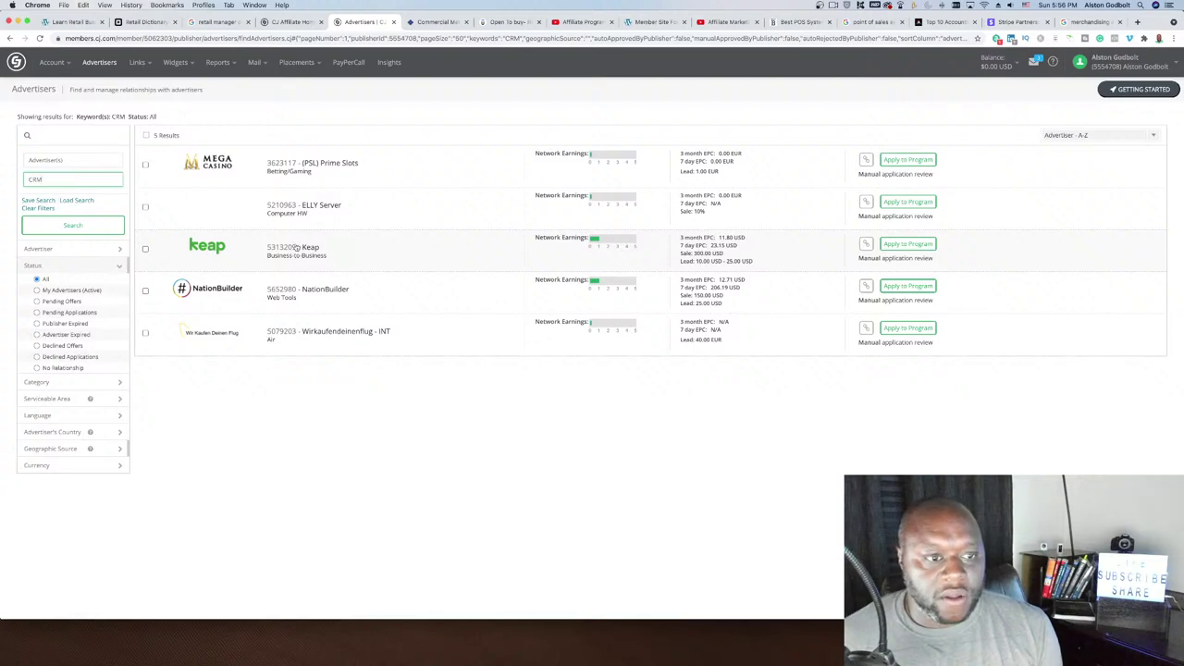
Clear the advertiser keyword and search by the Business subcategories Business-to-Business, Marketing, Office and Productivity Tools
left_click(97, 381)
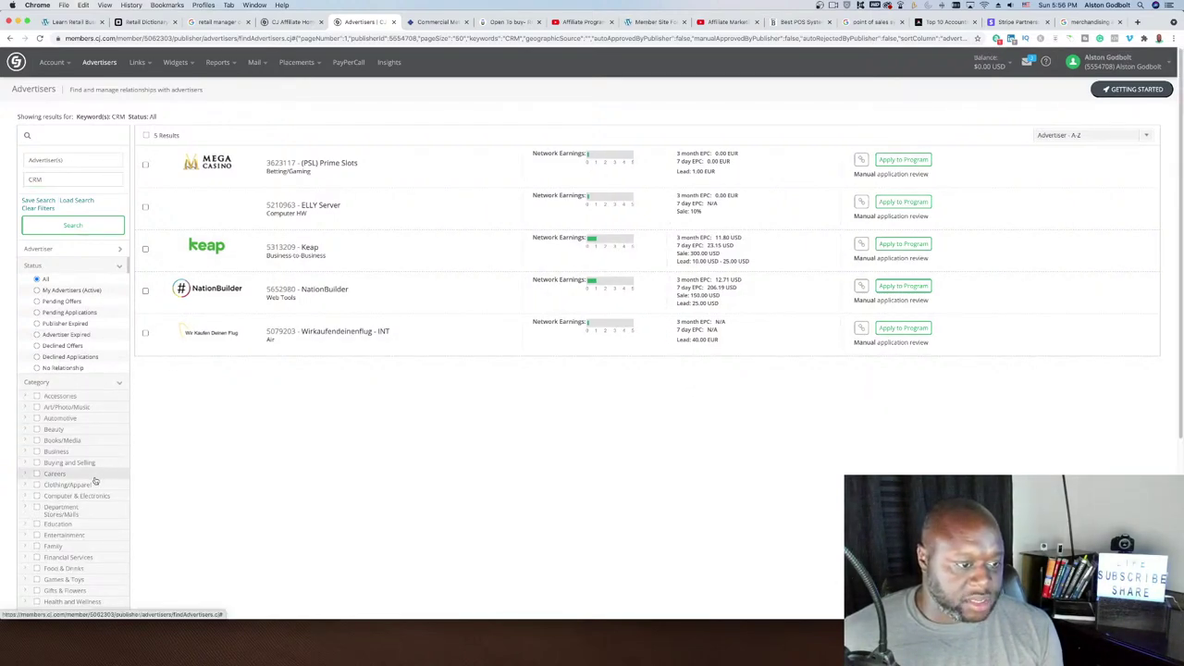
left_click(49, 452)
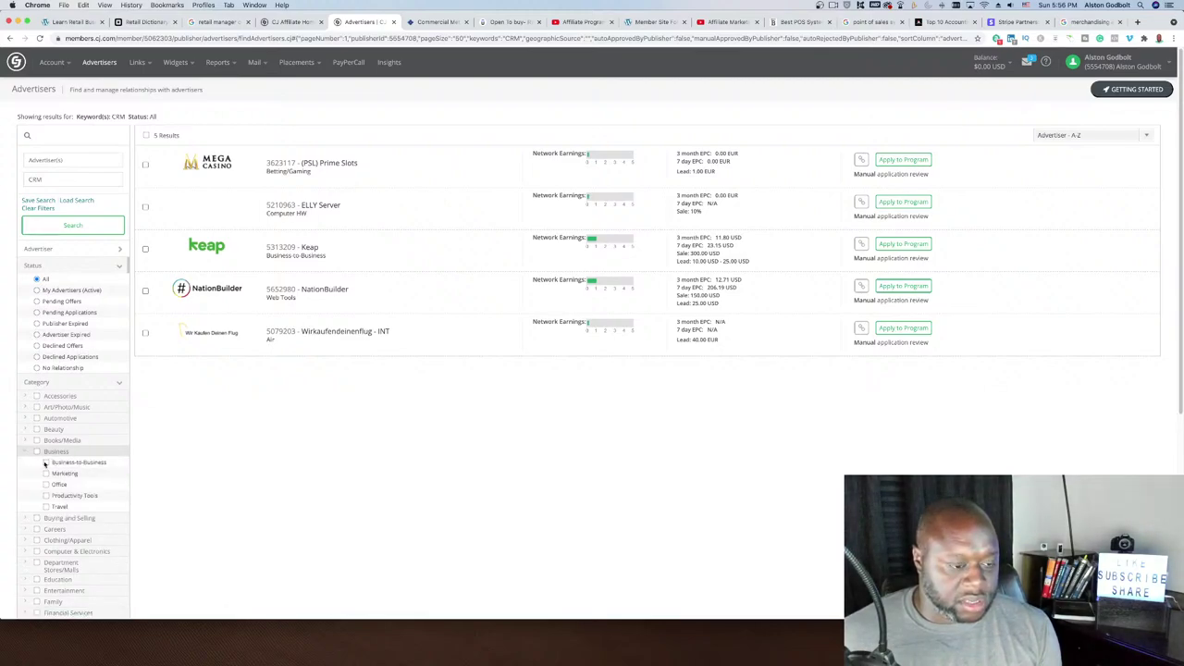
left_click(45, 462)
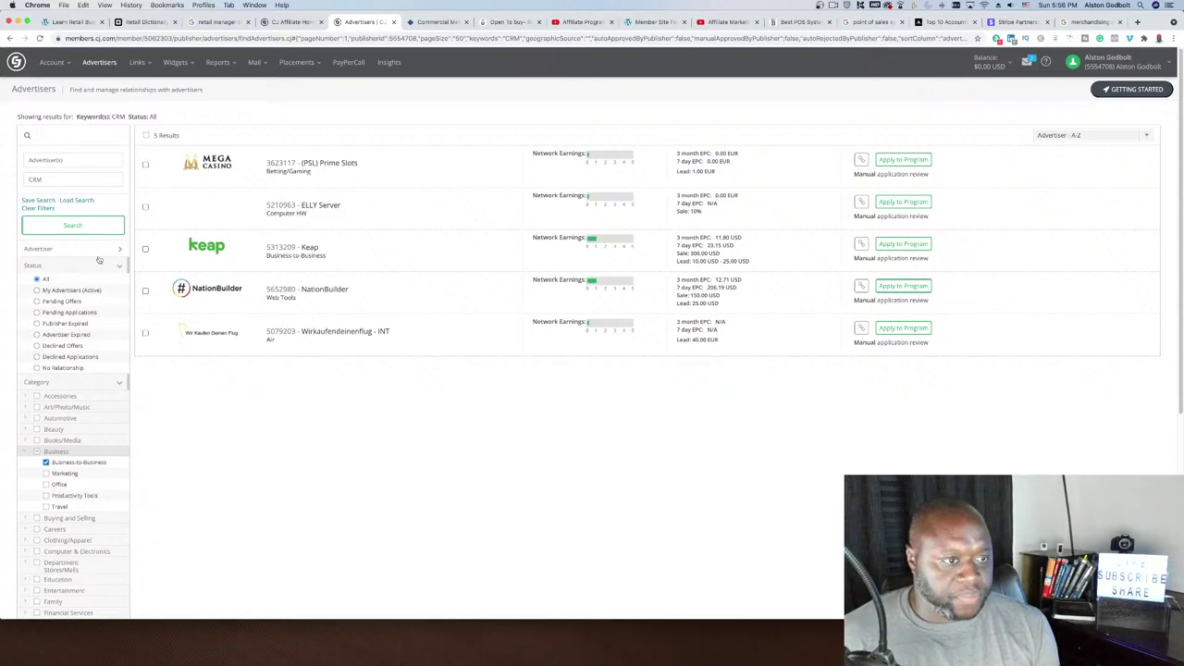
left_click(53, 181)
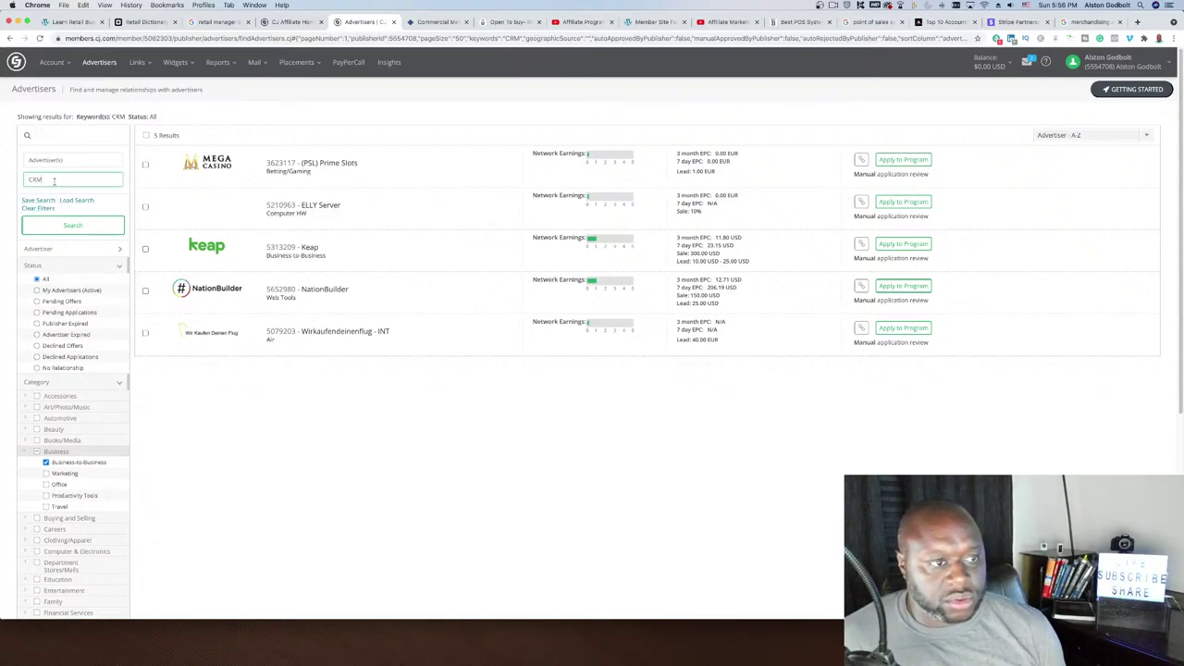
double_click(53, 180)
key("BackSpace")
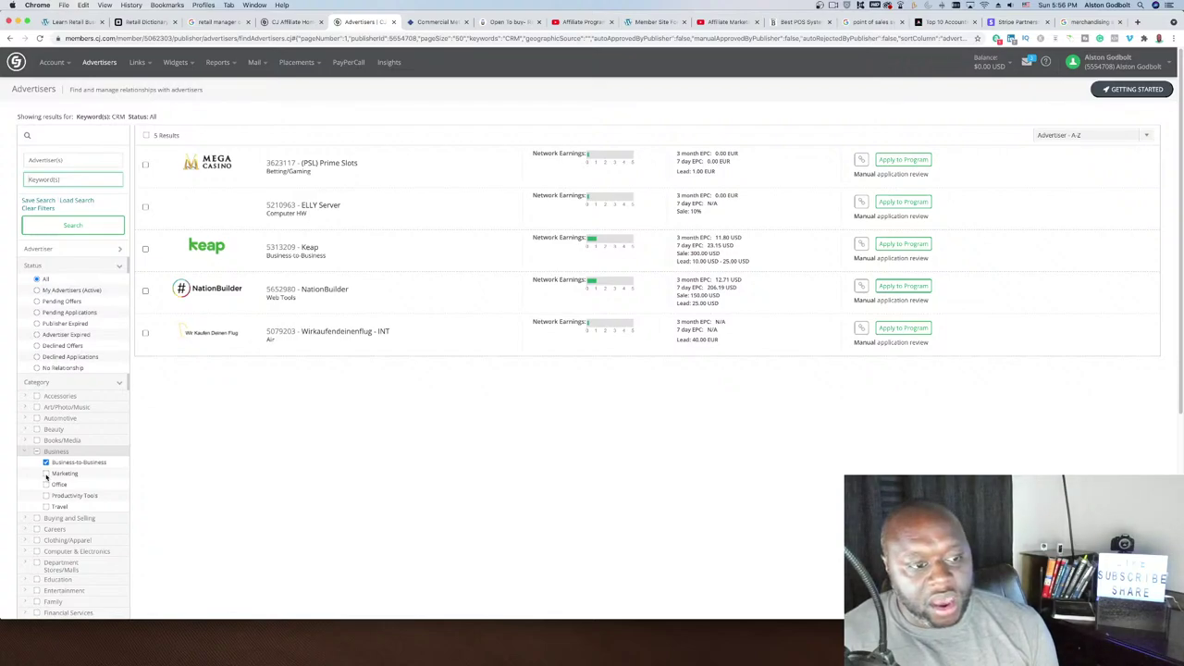
left_click(45, 474)
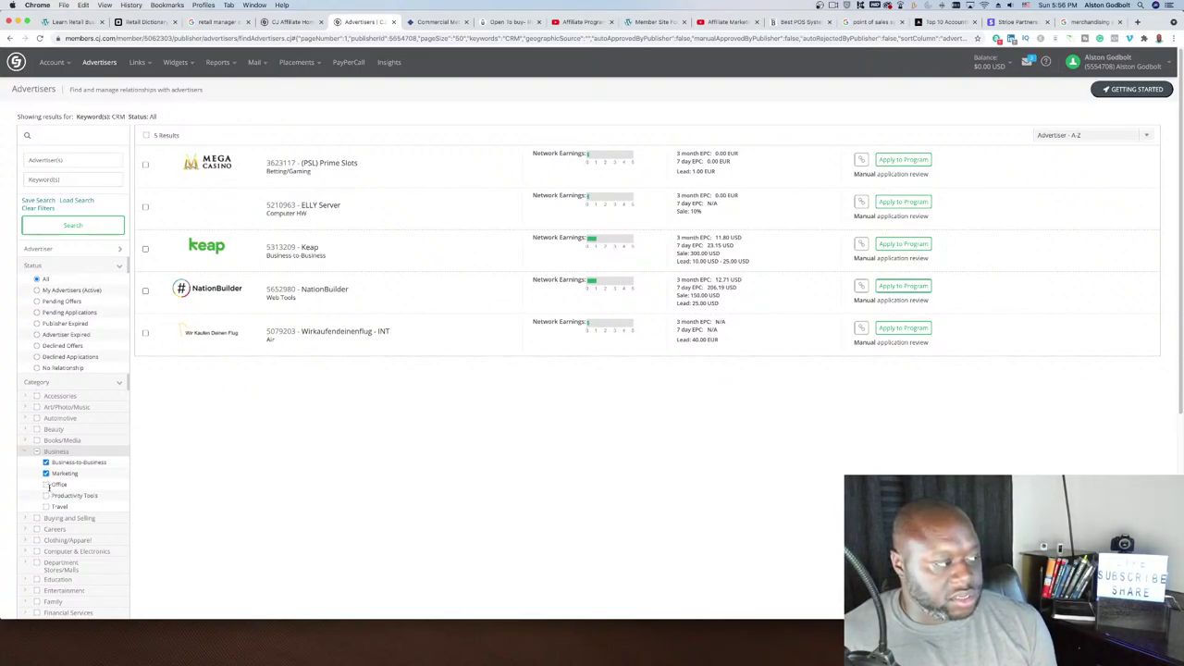
left_click(46, 485)
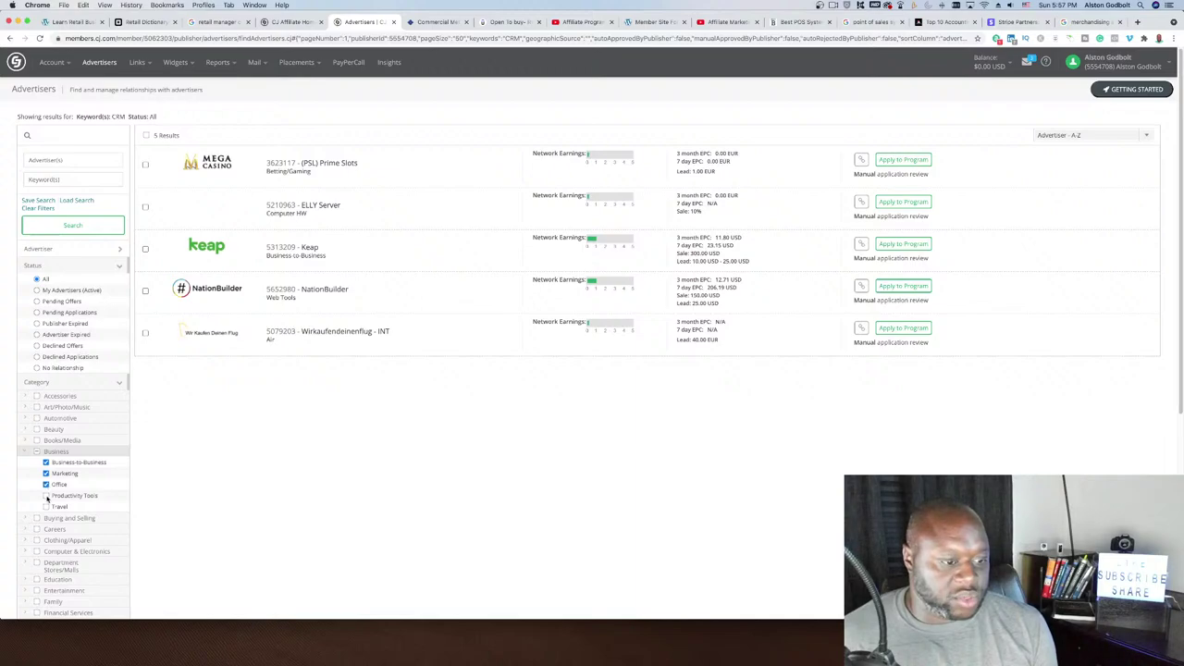
left_click(46, 496)
left_click(81, 227)
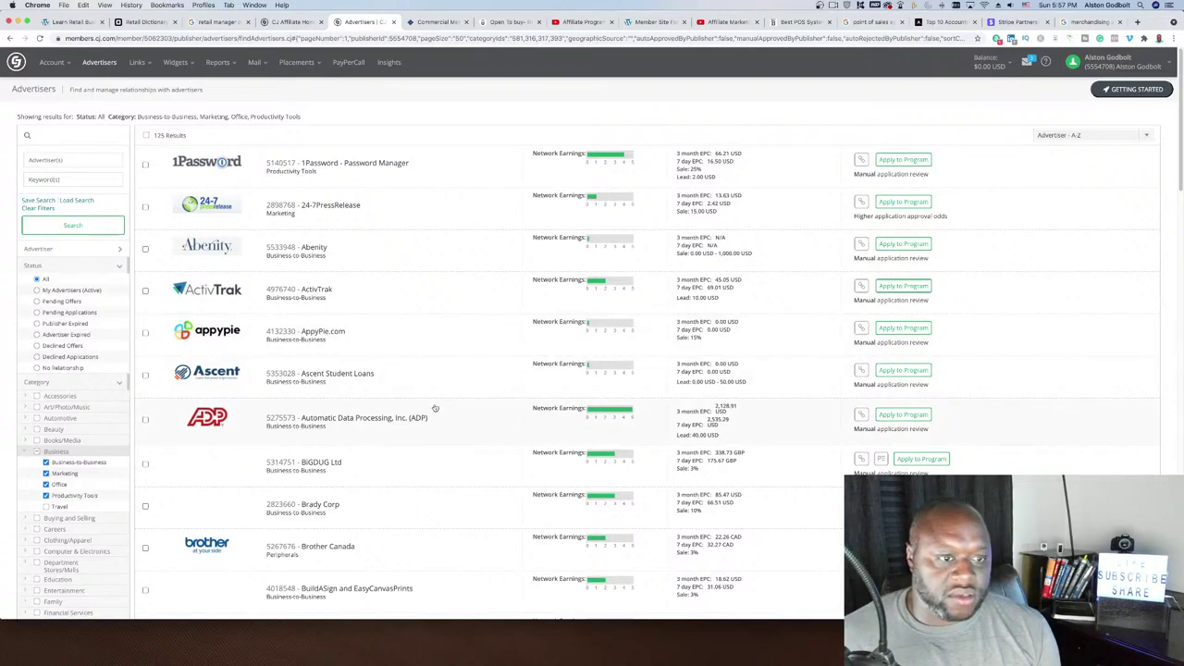
Look through the Business-category advertiser results from 1Password to Lumen5, checking each program's network earnings and commission
scroll(438, 408, "down", 1)
scroll(440, 410, "down", 3)
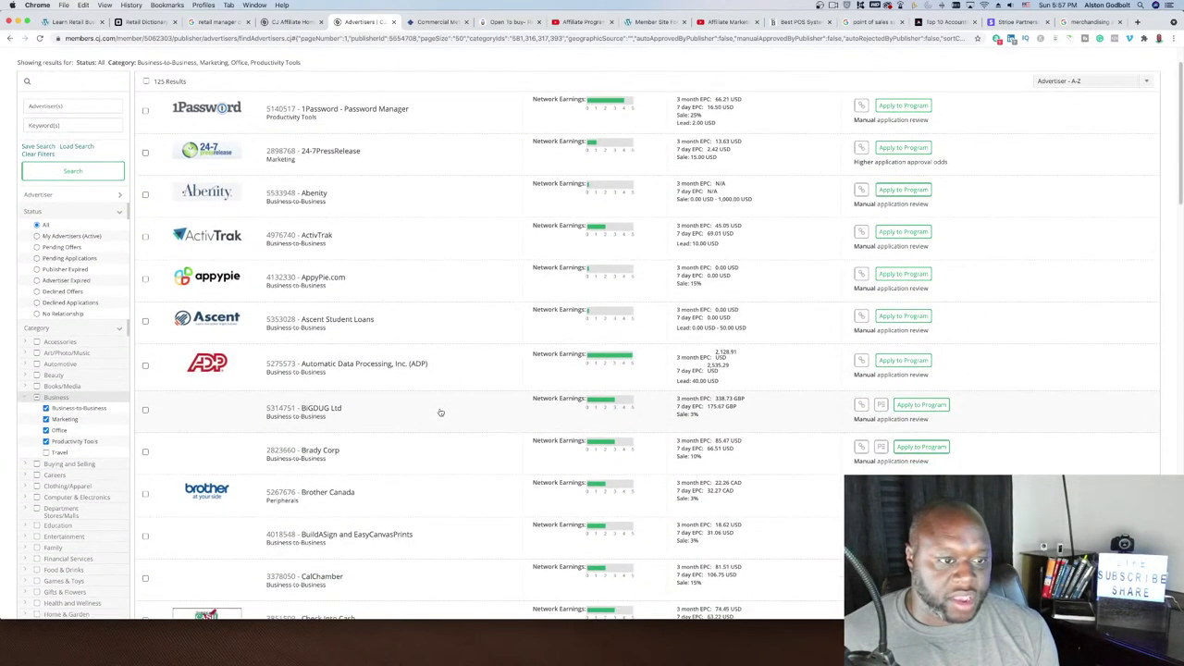
scroll(255, 427, "down", 1)
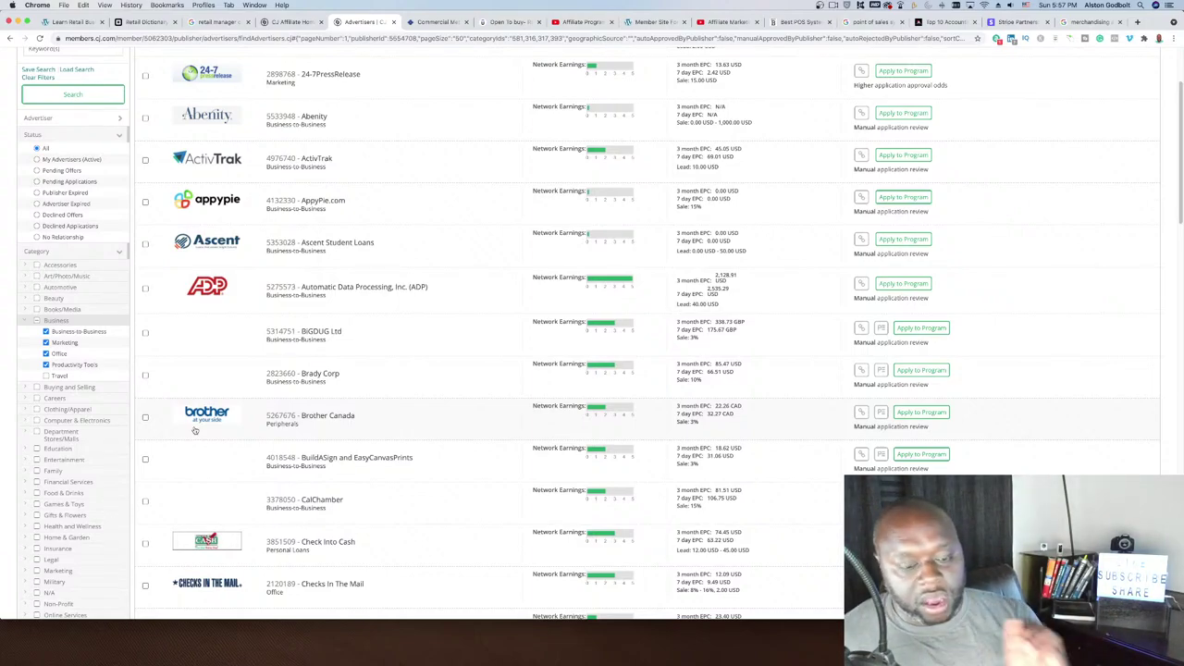
scroll(204, 425, "down", 4)
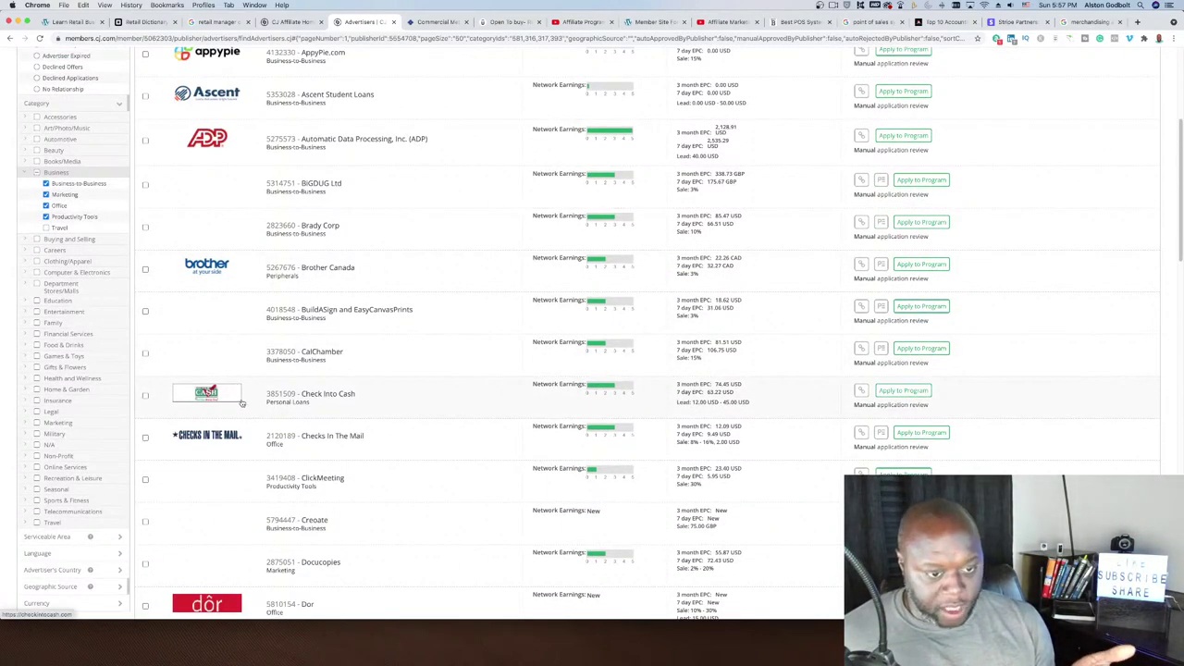
scroll(243, 405, "down", 1)
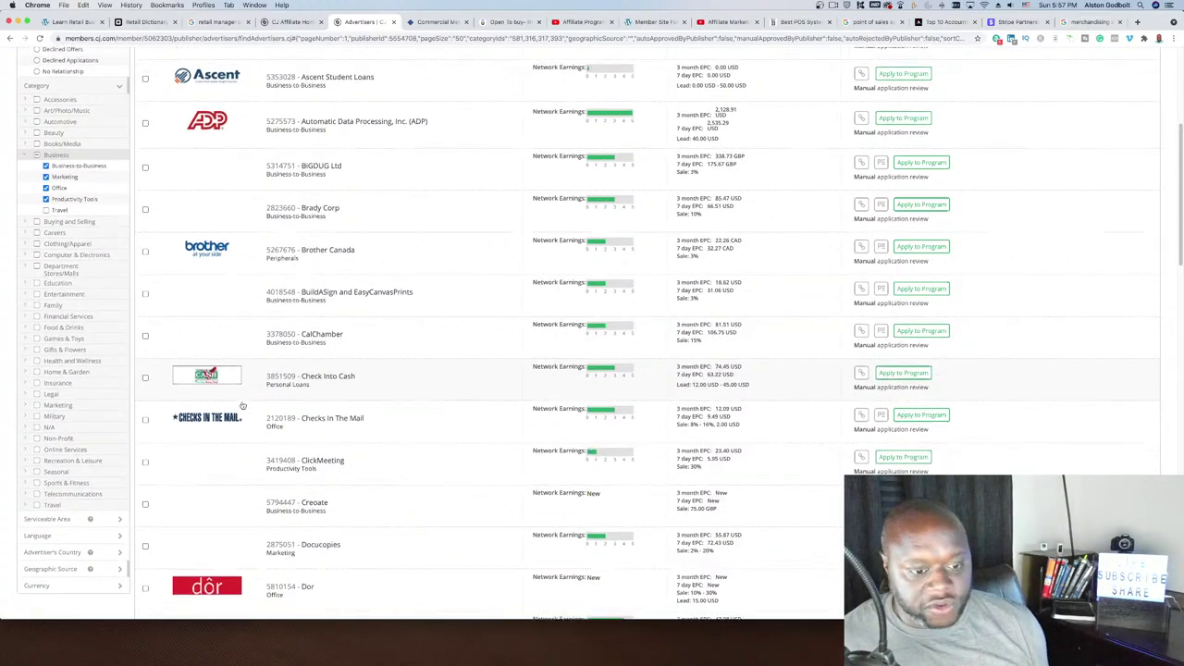
scroll(244, 400, "down", 4)
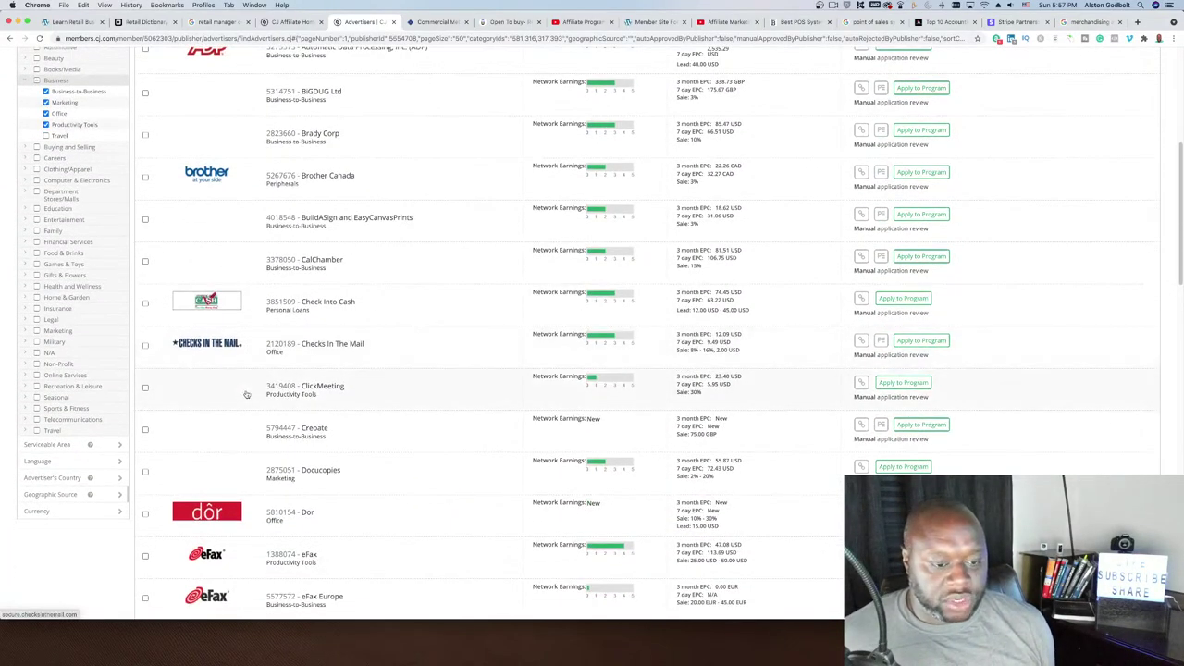
scroll(246, 395, "down", 6)
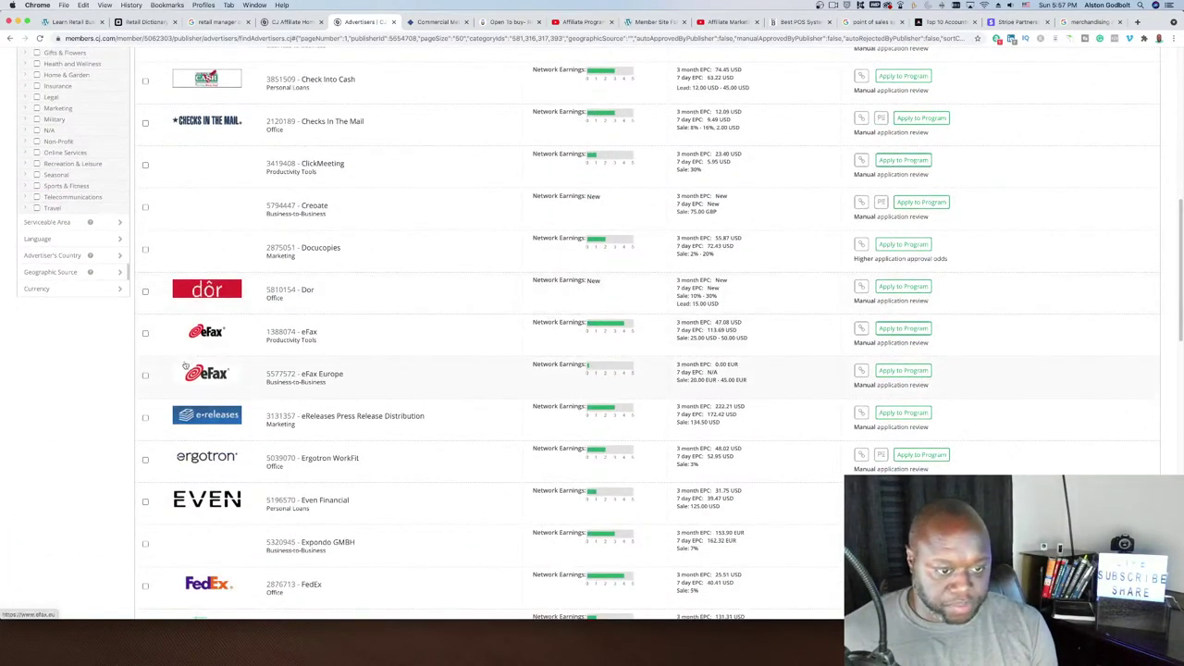
scroll(231, 407, "down", 3)
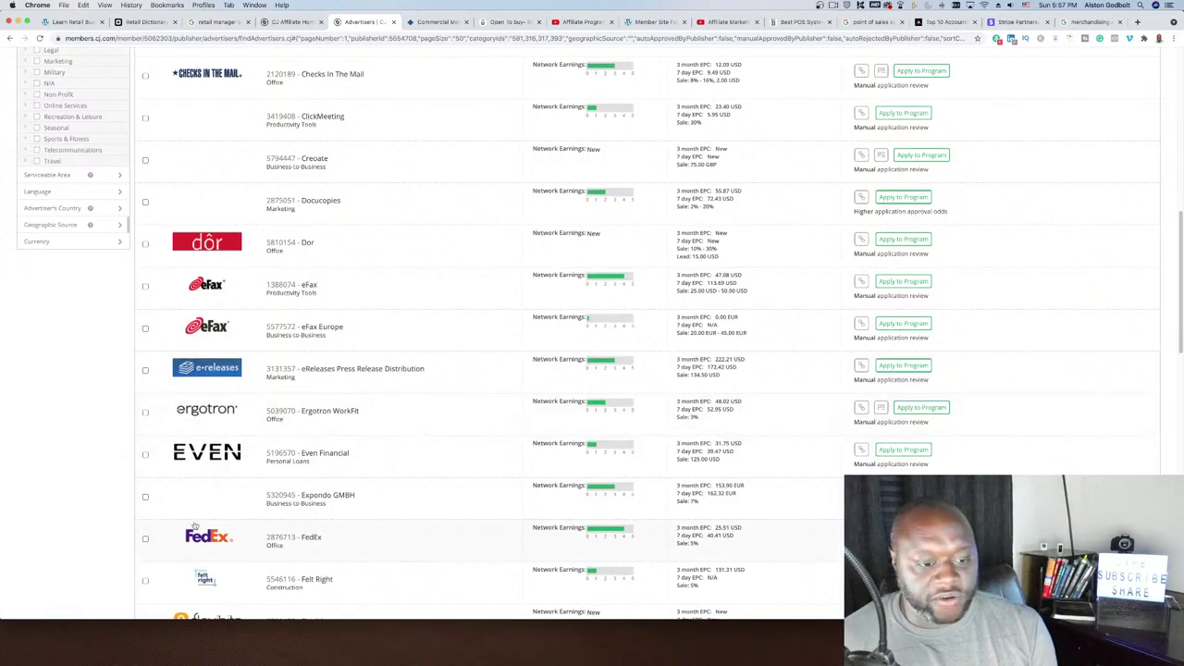
scroll(251, 504, "down", 6)
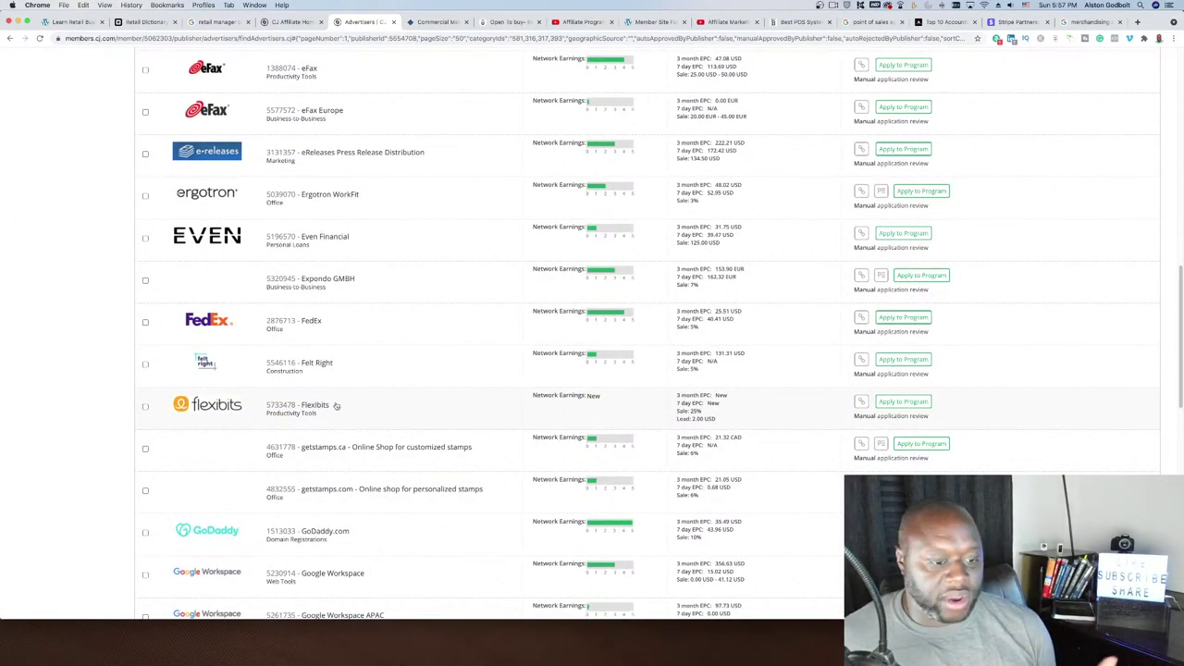
scroll(336, 406, "down", 5)
scroll(407, 491, "down", 5)
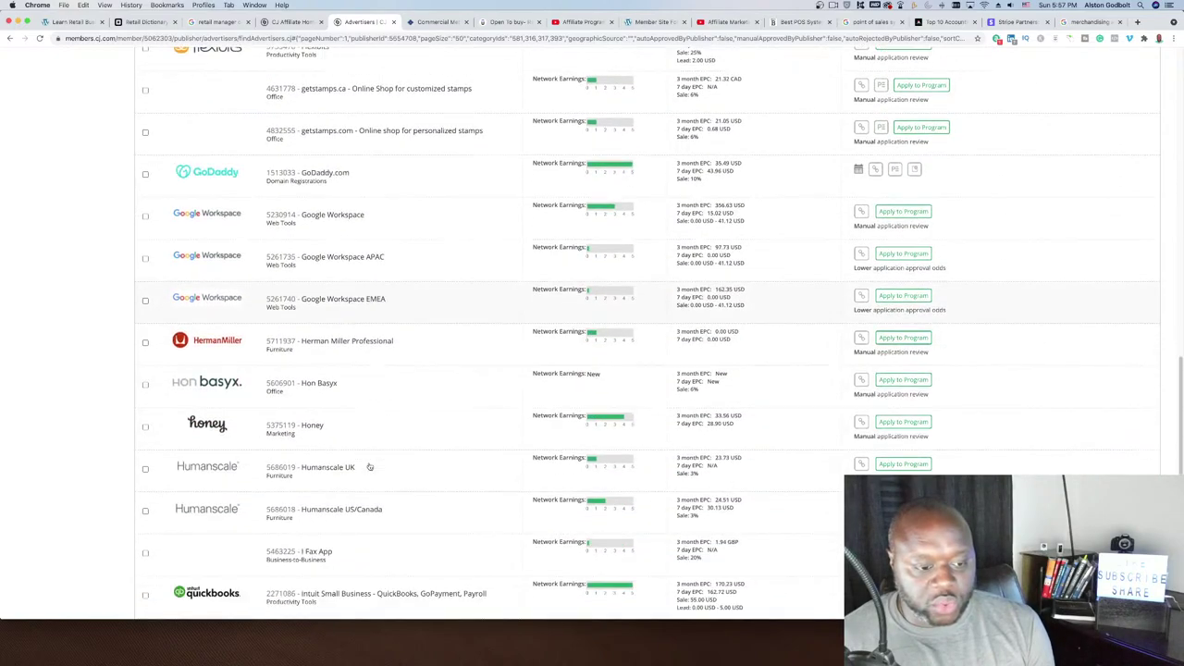
scroll(333, 380, "down", 6)
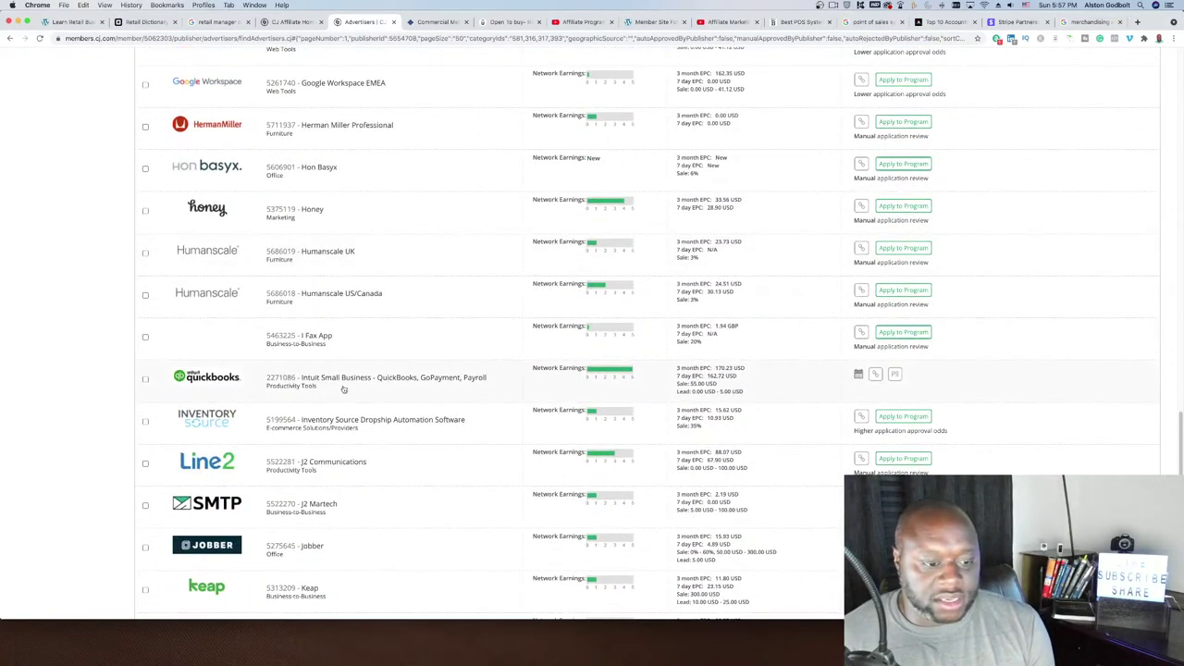
scroll(344, 388, "down", 7)
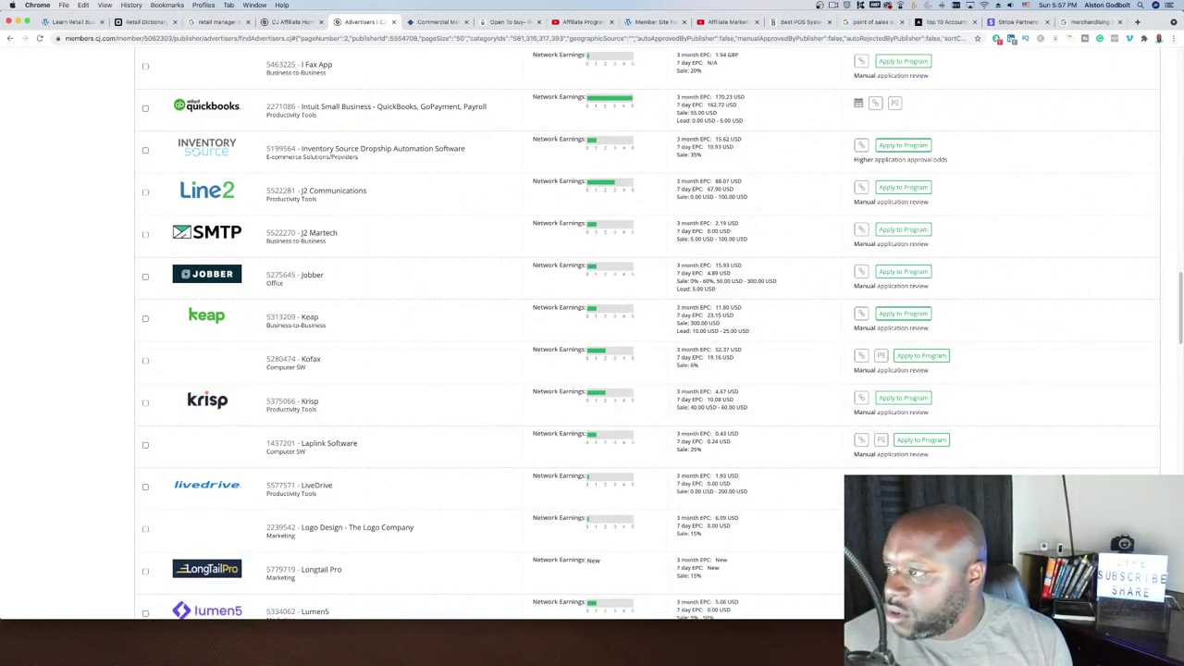
Check the Ahrefs Keywords Explorer matching terms for "consignment" in an enlarged window, and return to the CJ advertiser results
key("super+grave")
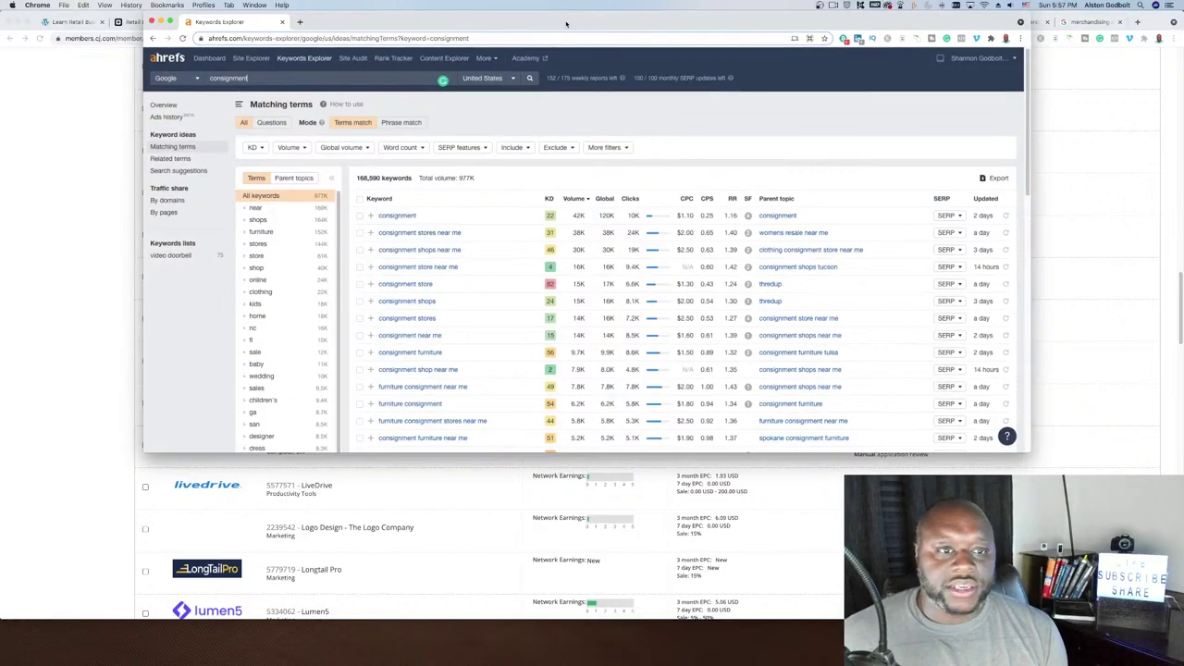
double_click(566, 23)
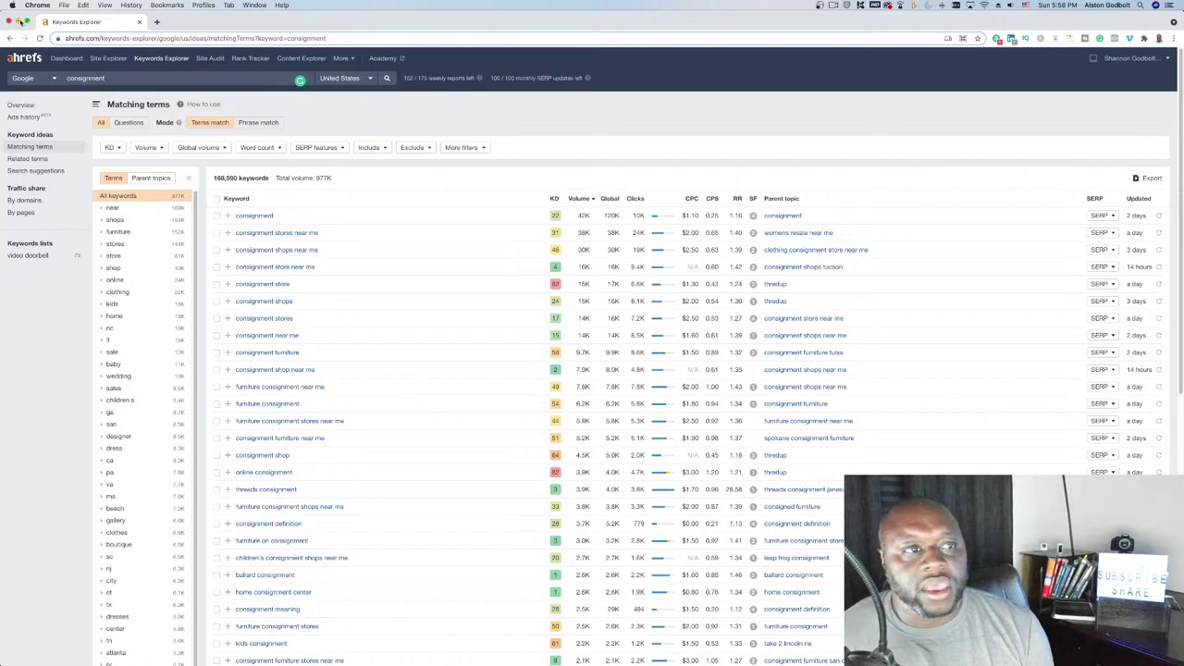
left_click(19, 21)
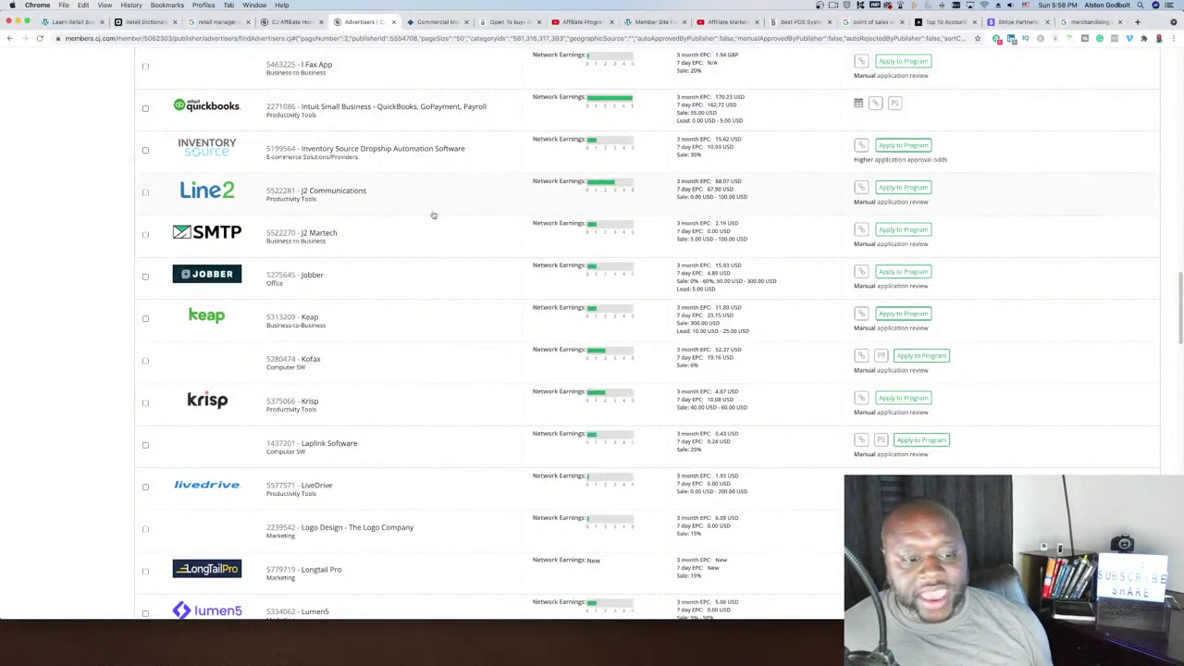
Look through the remaining Business-category advertisers from Line2 to the UKLG programs, checking their earnings and commissions
scroll(384, 356, "down", 5)
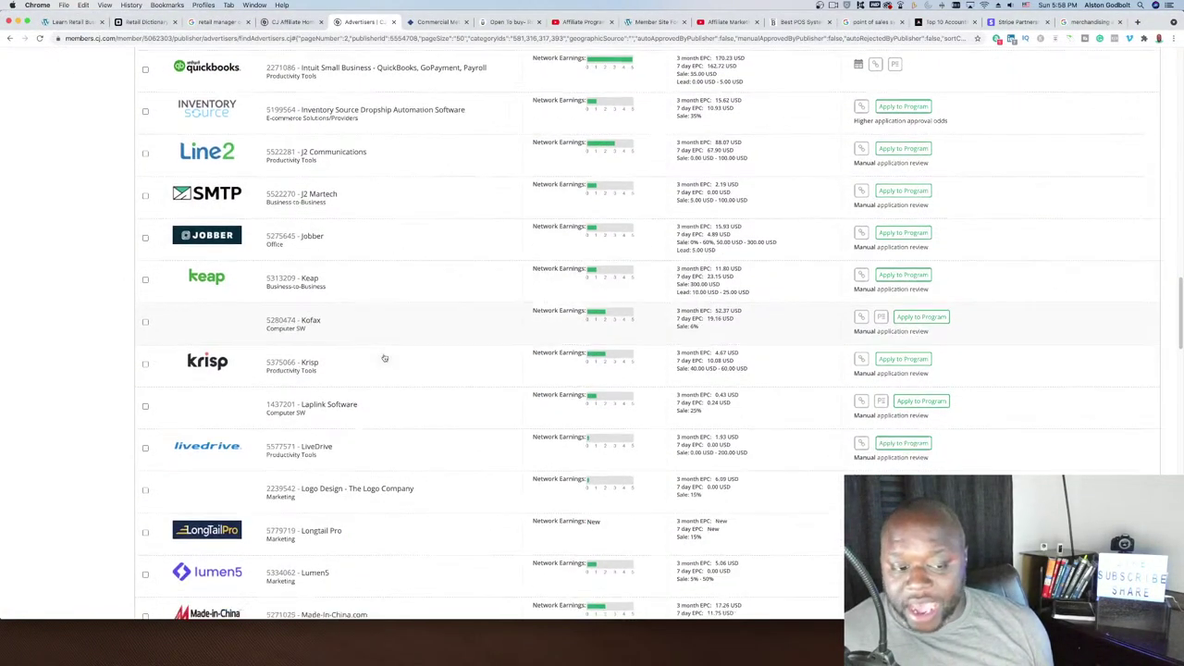
scroll(384, 358, "down", 3)
scroll(384, 358, "down", 10)
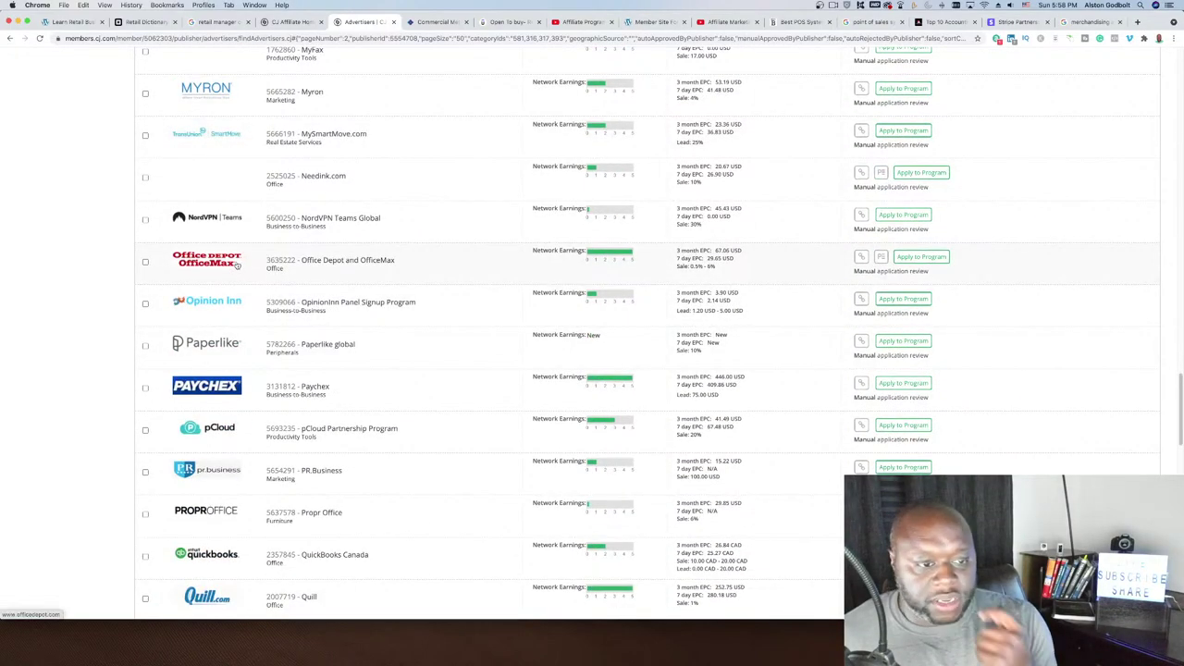
scroll(479, 423, "down", 2)
scroll(479, 423, "down", 11)
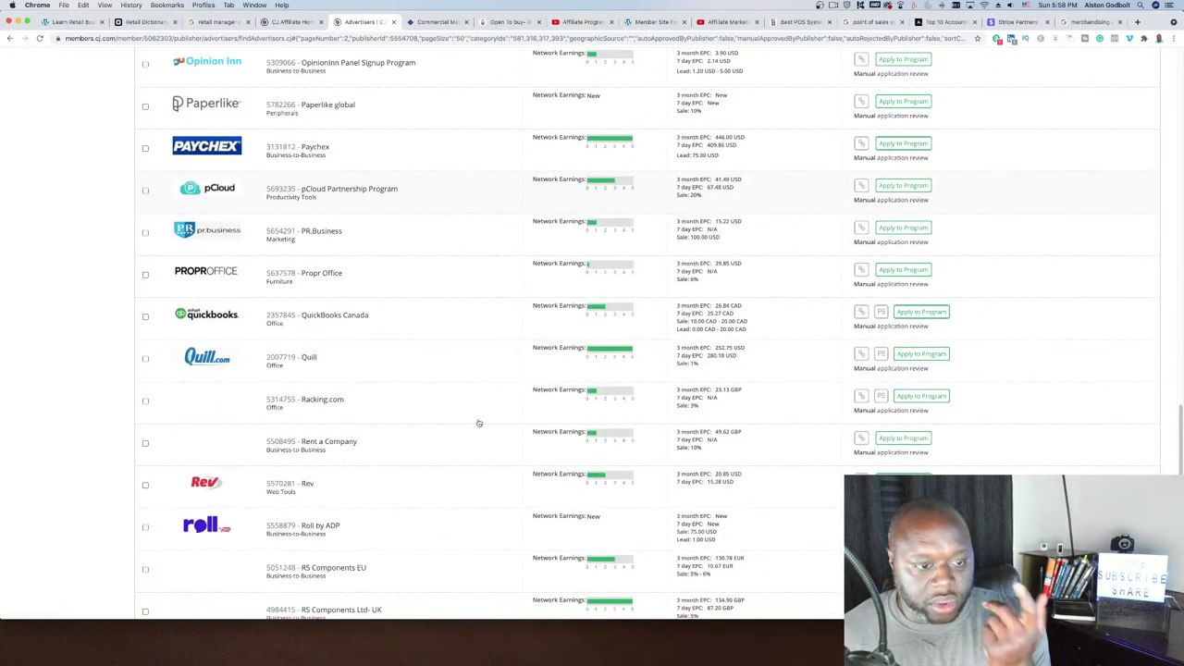
scroll(479, 422, "down", 10)
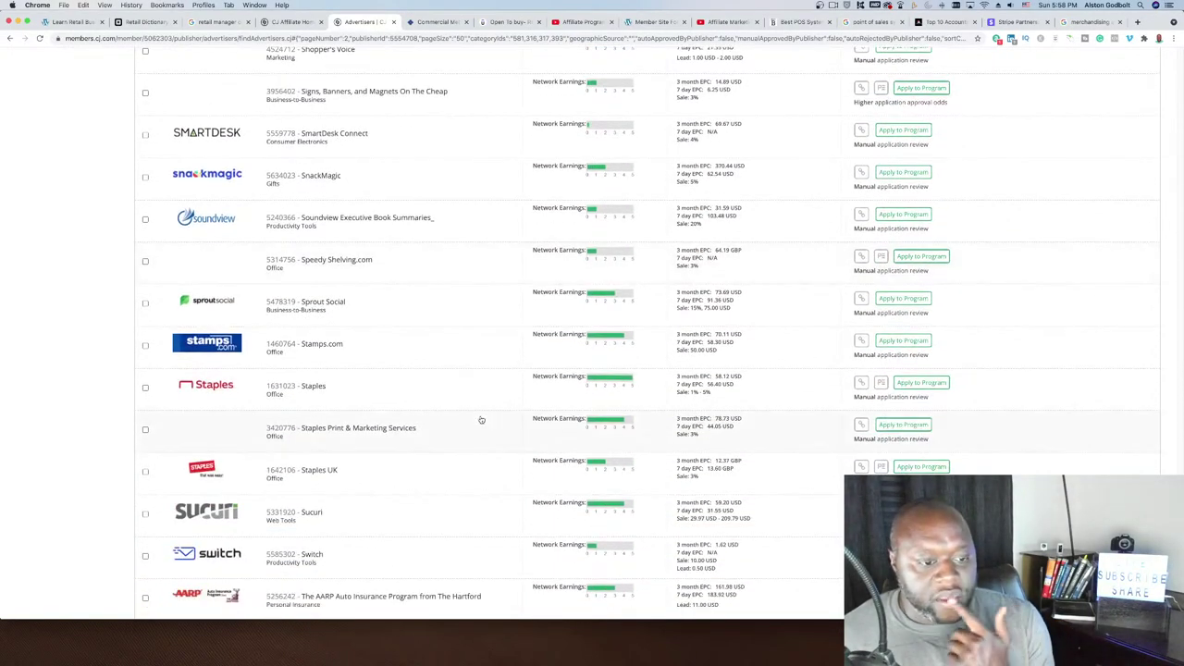
scroll(481, 420, "down", 4)
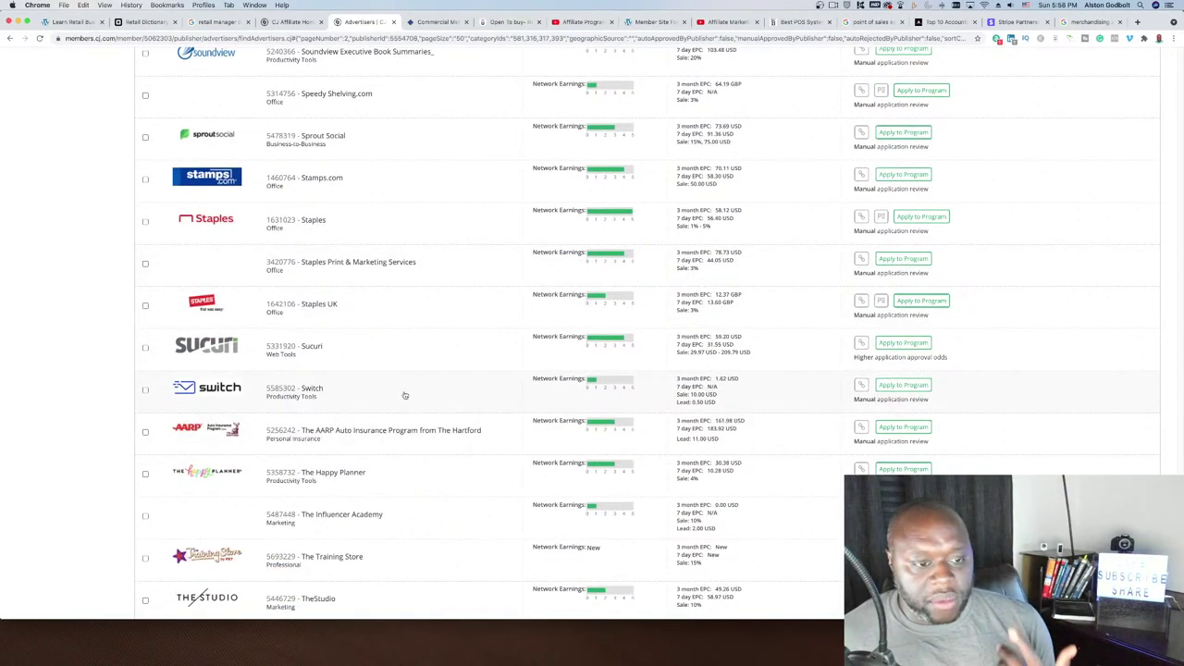
scroll(288, 445, "down", 3)
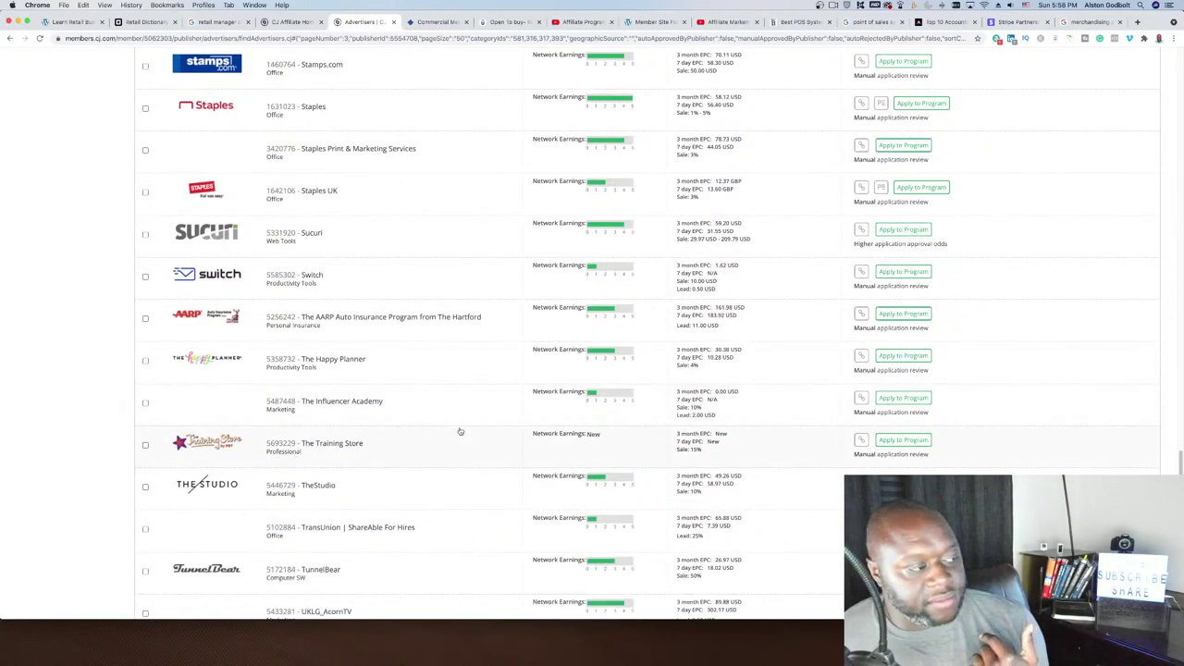
scroll(460, 432, "down", 3)
scroll(460, 431, "down", 6)
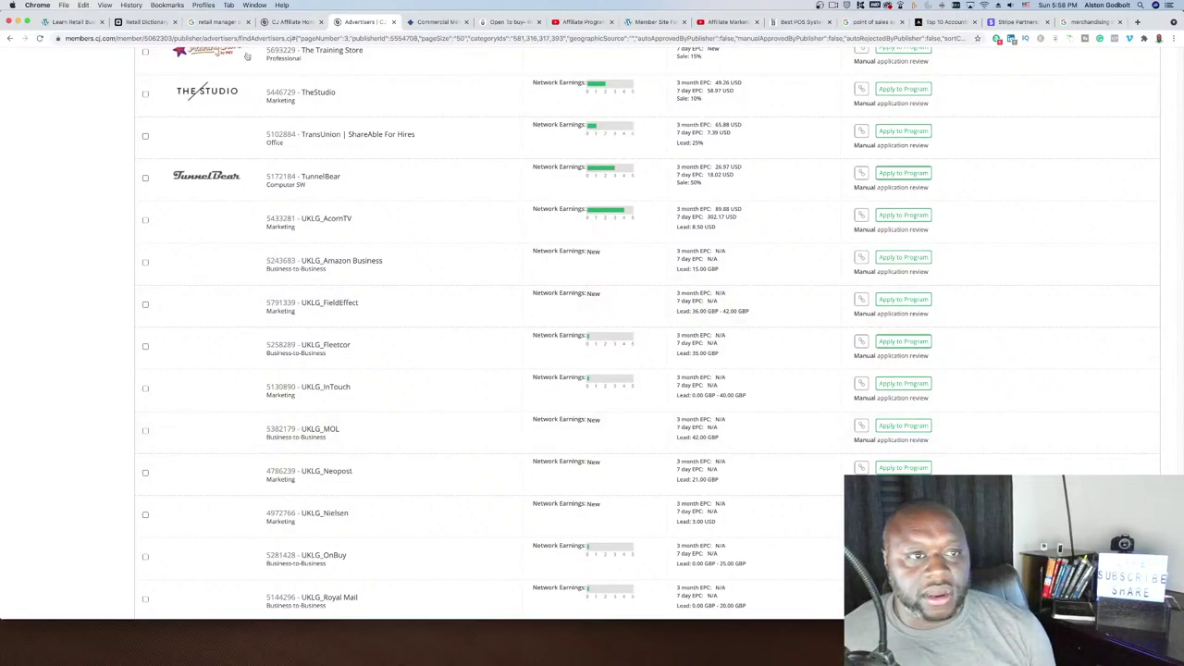
Return to the Retail Dictionary and read from term 28, "Dead stock", to term 35, highlighting the "EMV" entry
left_click(156, 26)
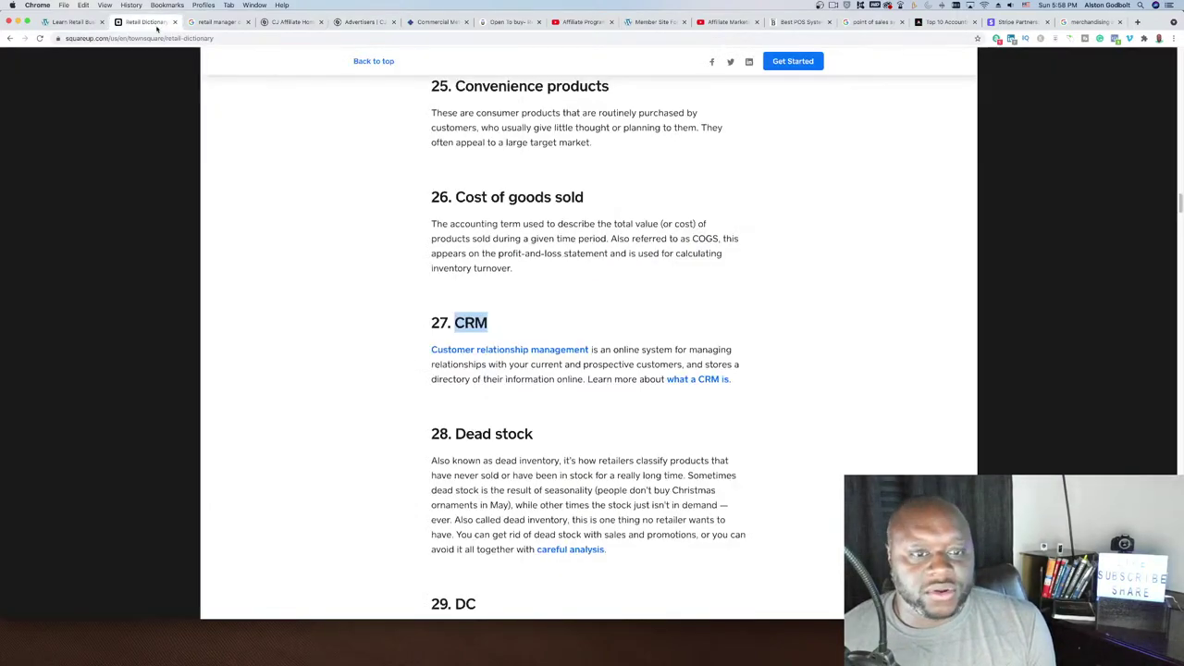
scroll(416, 379, "down", 10)
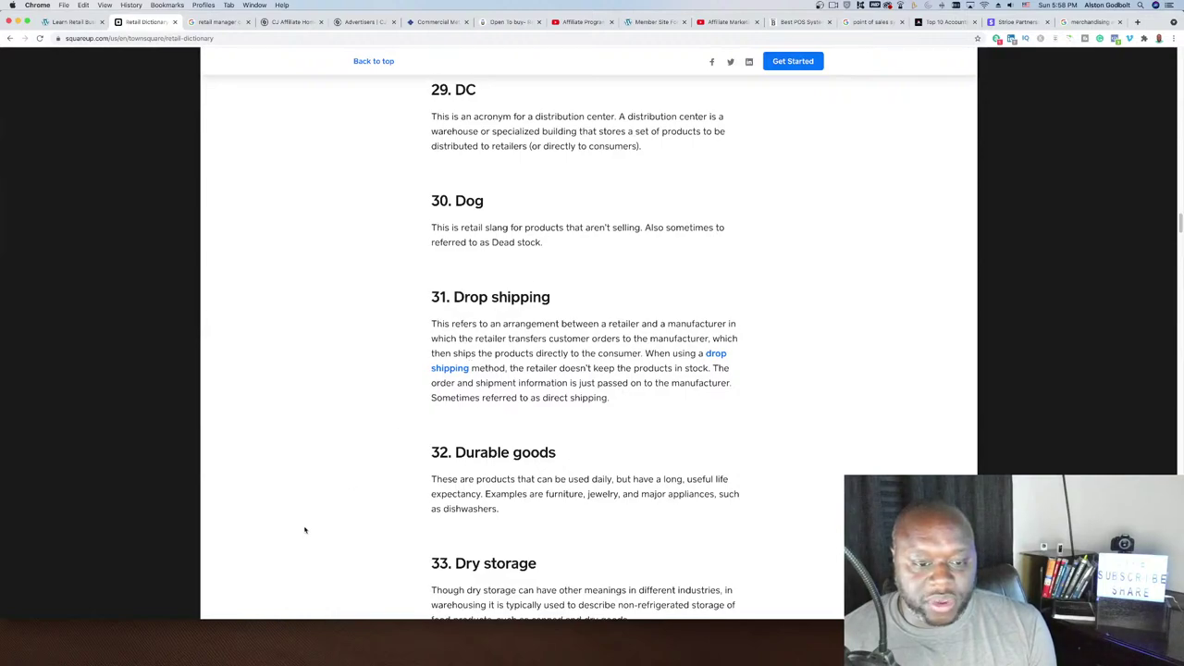
scroll(305, 528, "down", 4)
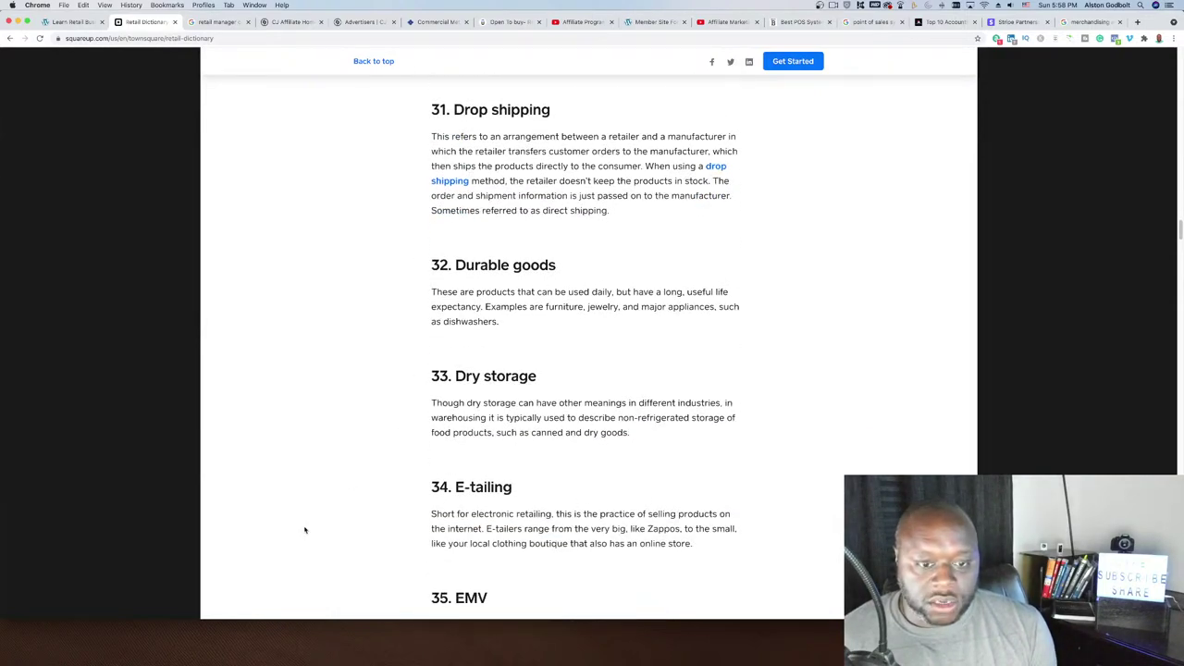
scroll(304, 529, "down", 6)
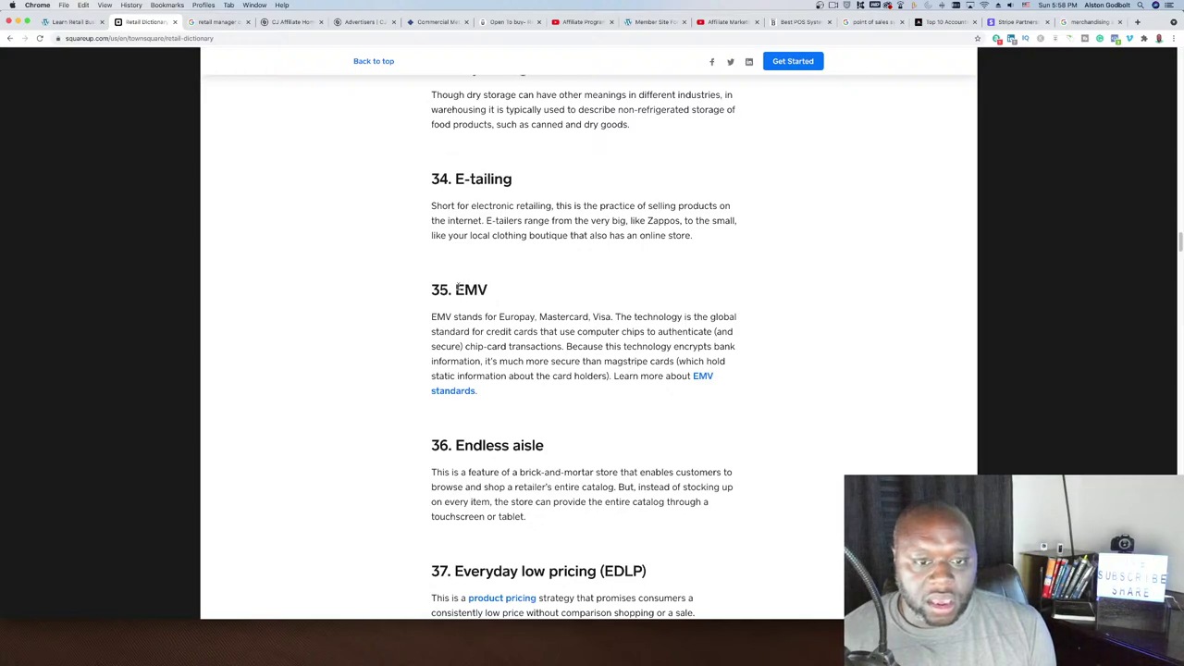
left_click_drag(447, 295, 577, 392)
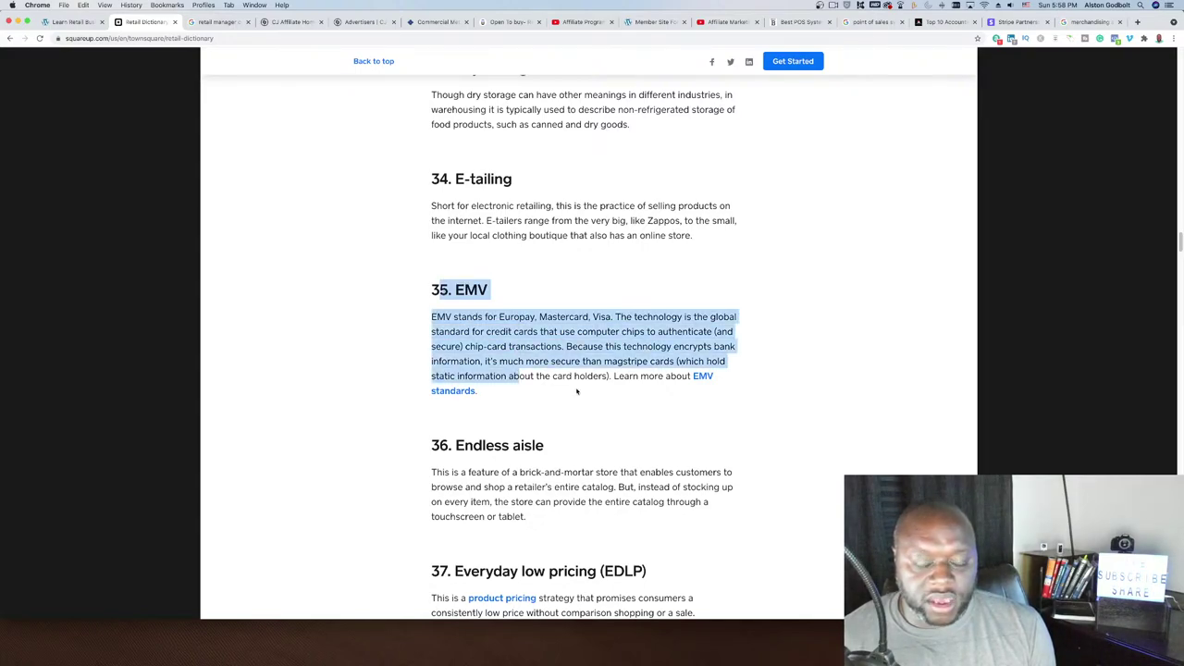
Read on in the Retail Dictionary from term 36, "Endless aisle", to term 48, "Inventory turnover"
scroll(311, 494, "down", 10)
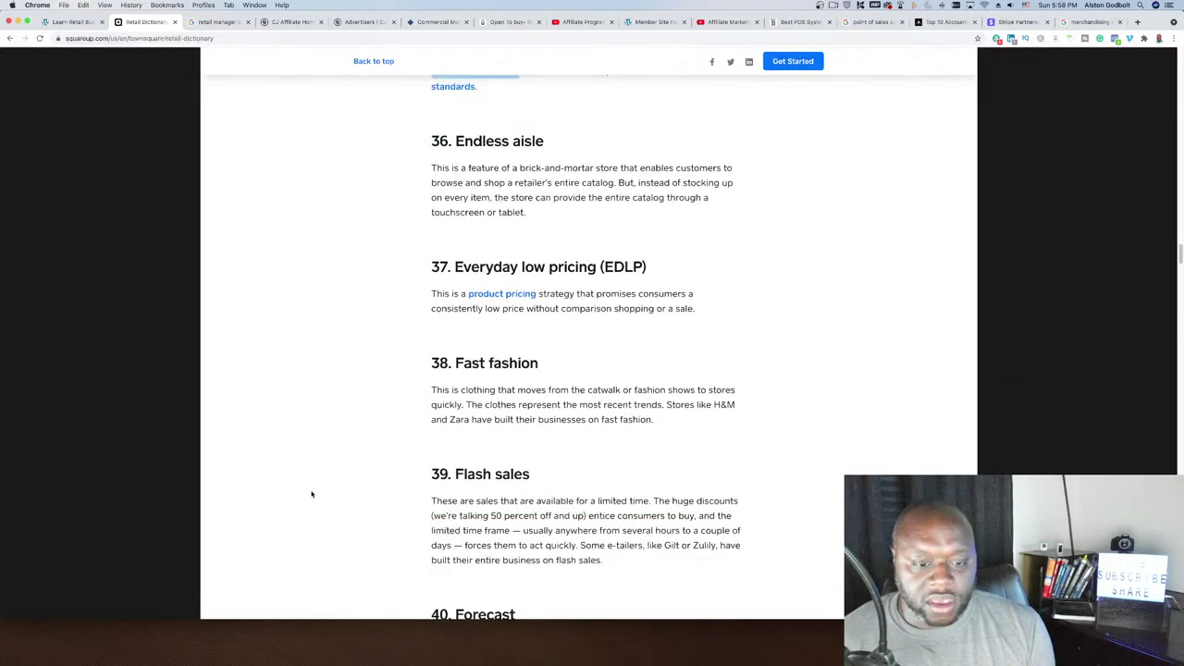
scroll(312, 494, "down", 3)
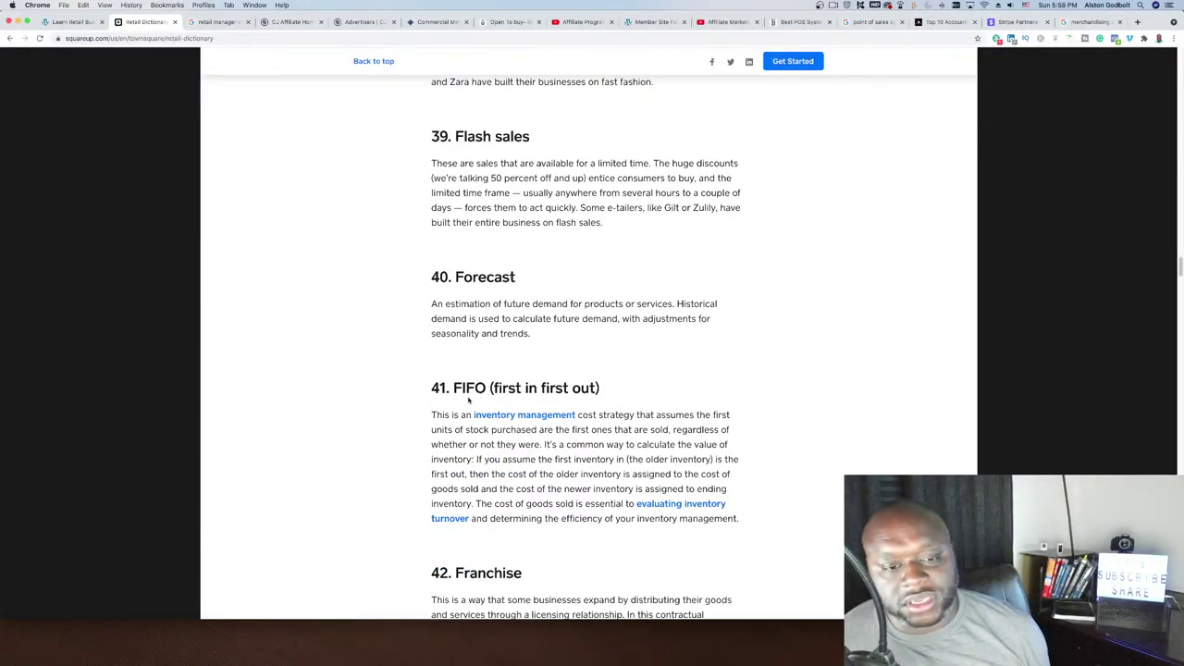
scroll(381, 424, "down", 3)
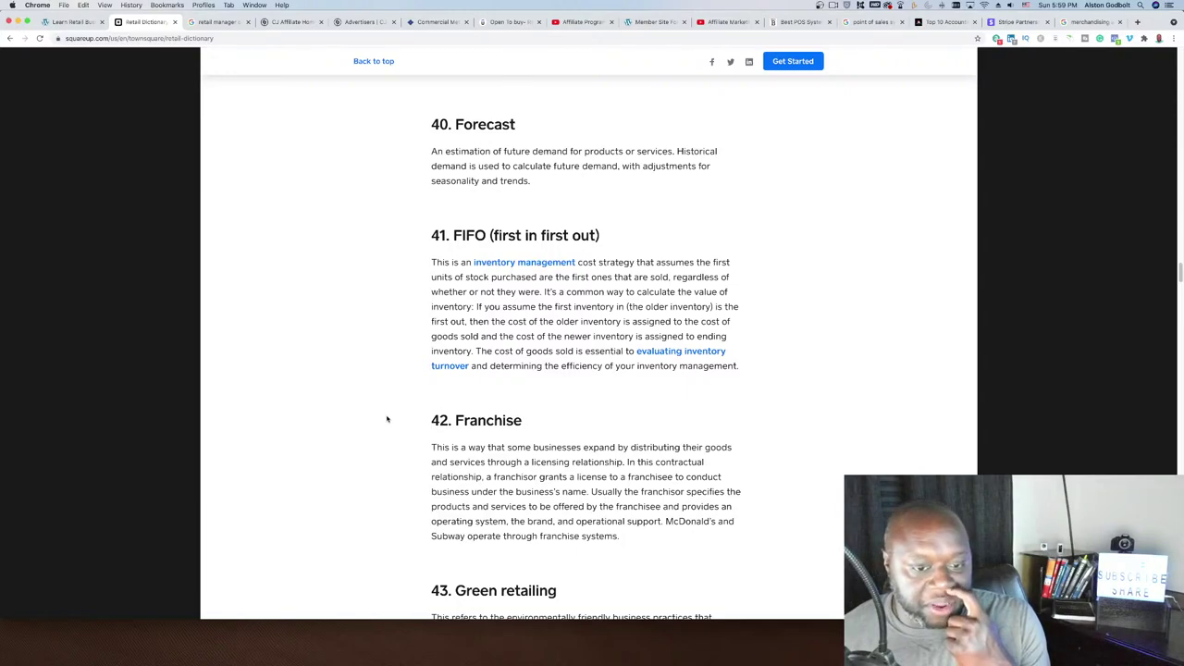
scroll(386, 419, "down", 7)
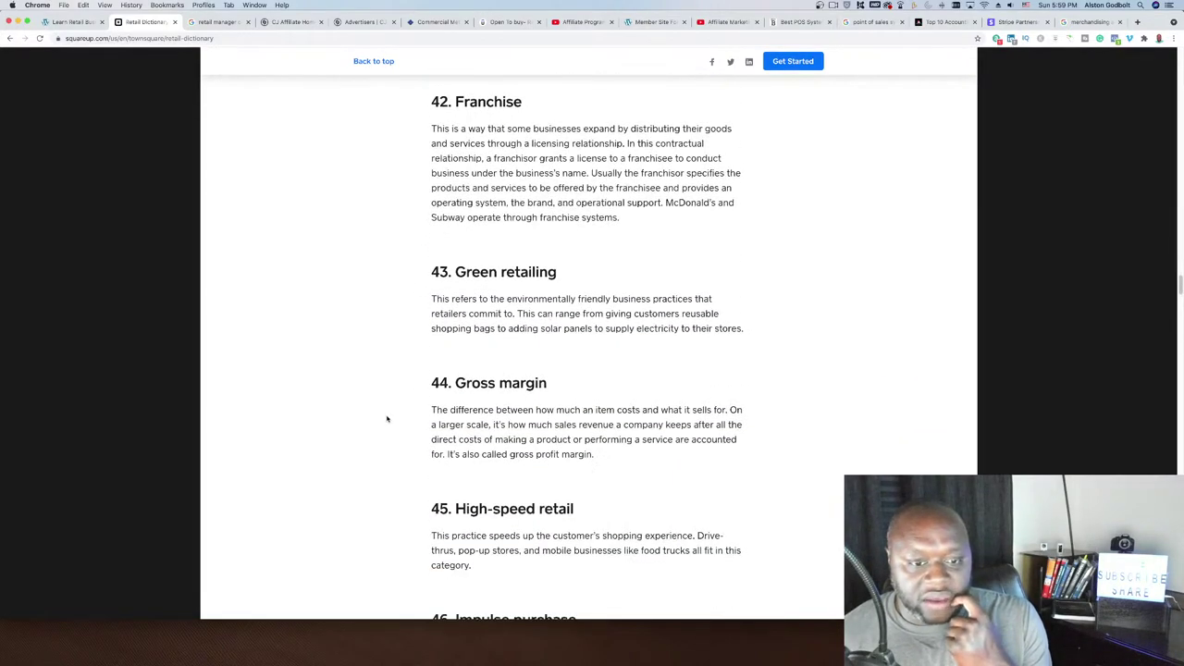
scroll(387, 419, "down", 8)
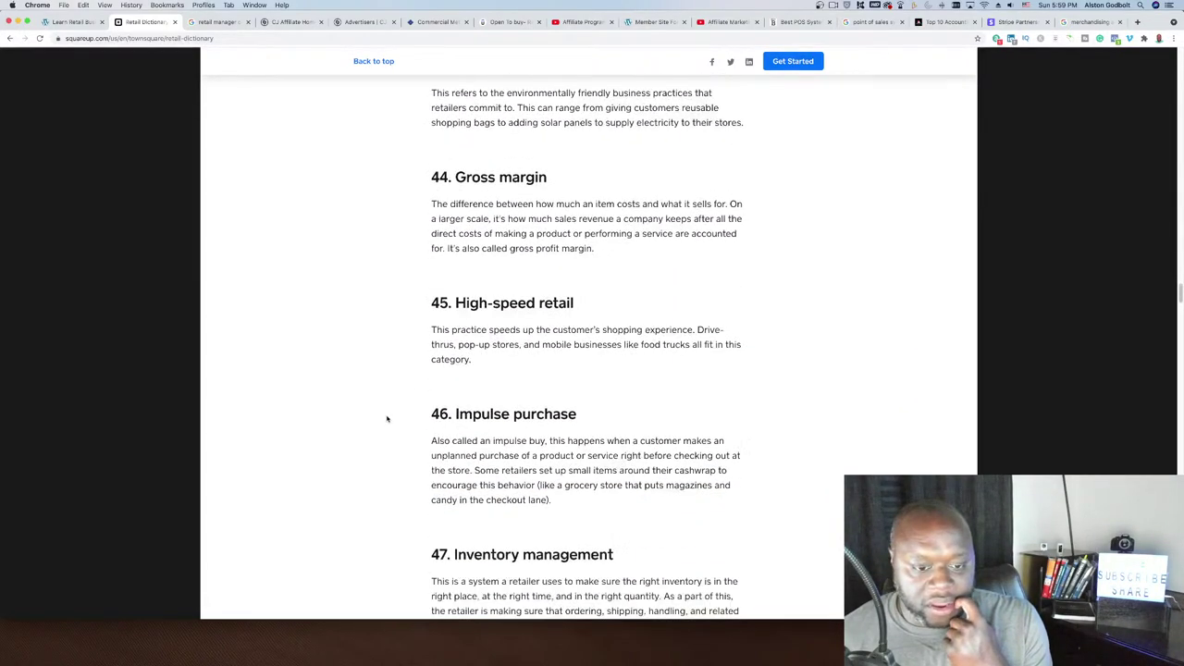
scroll(387, 419, "down", 1)
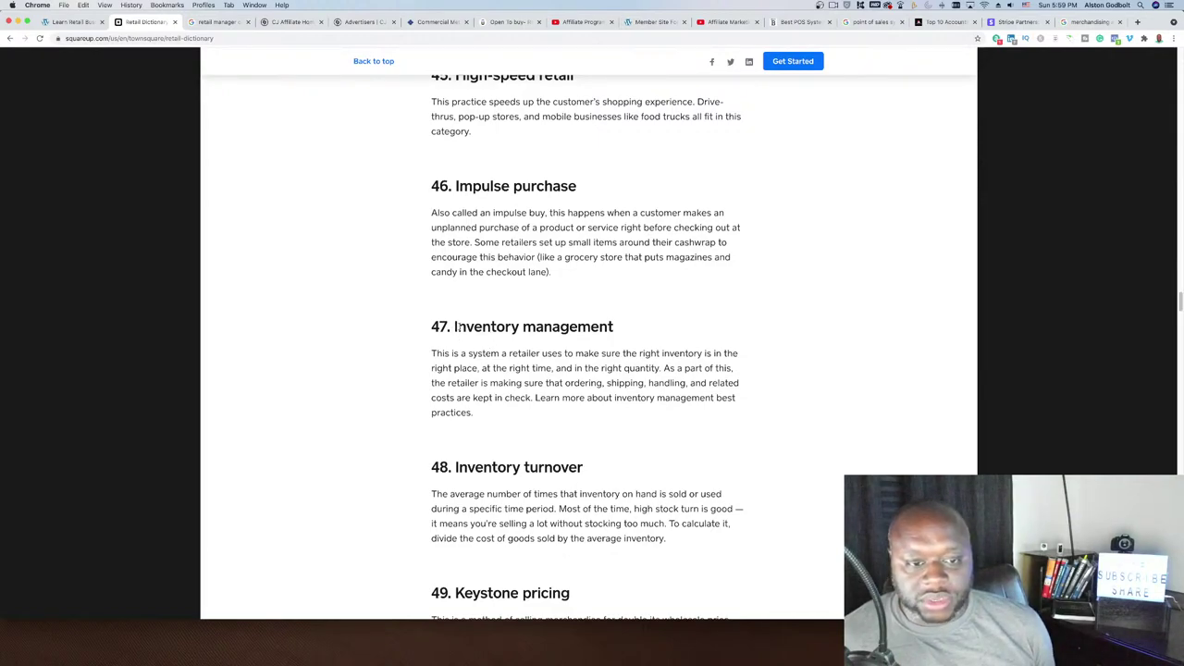
Copy the term "Inventory management" from the heading of dictionary entry 47
left_click_drag(455, 327, 631, 328)
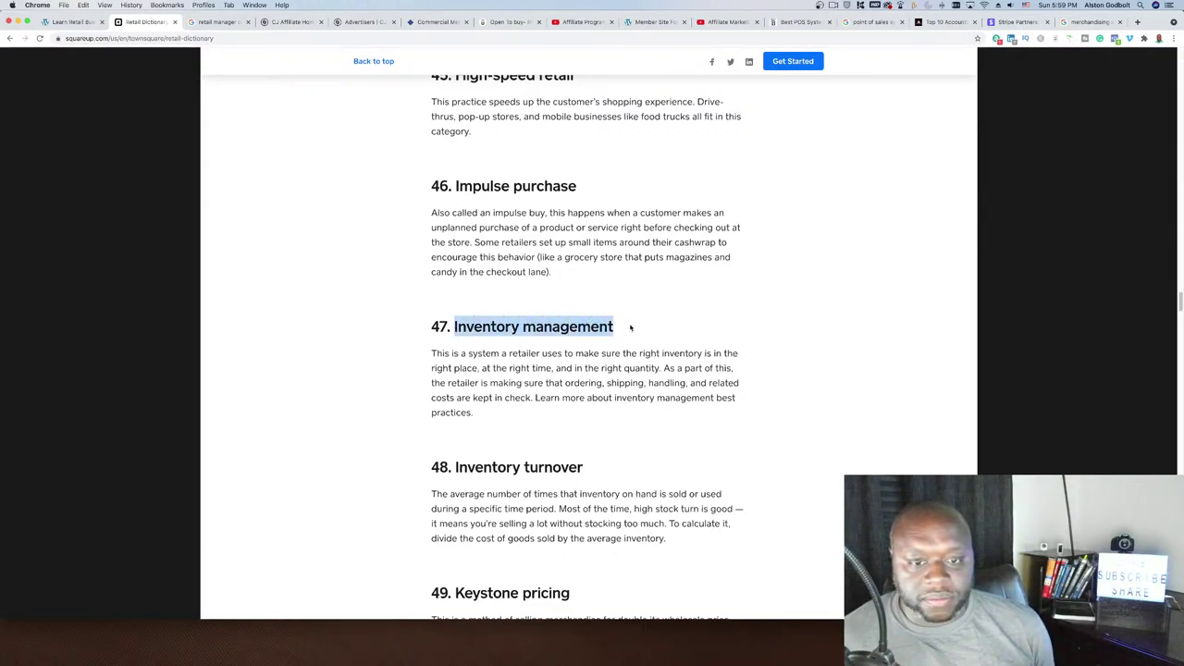
right_click(554, 326)
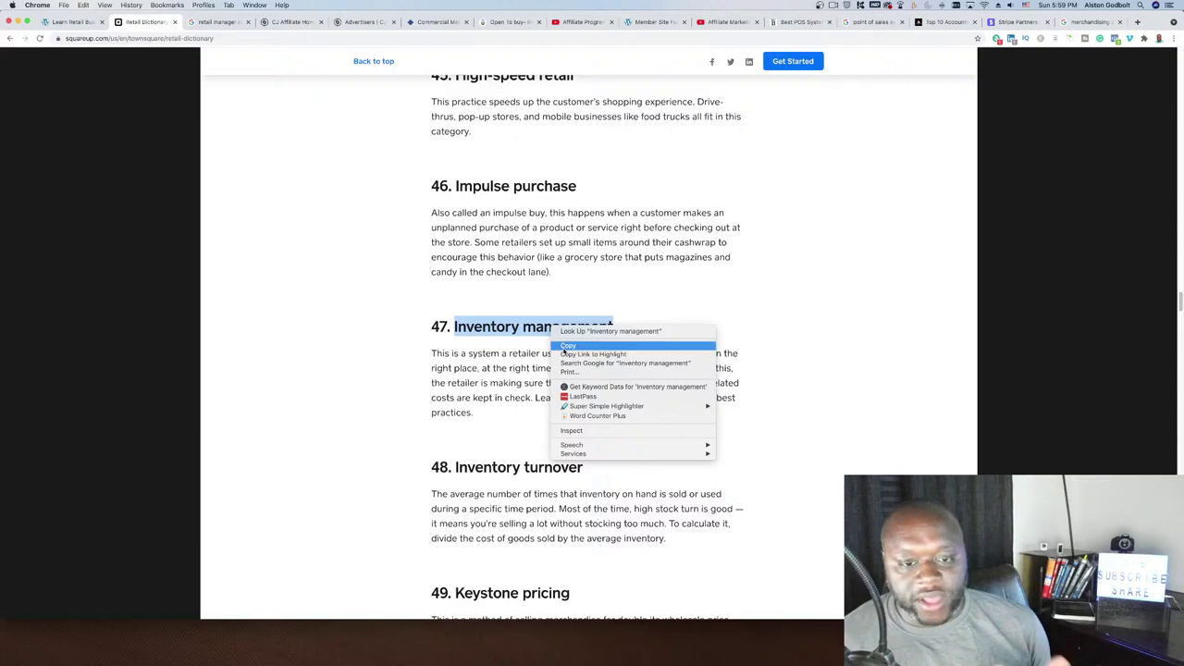
left_click(566, 346)
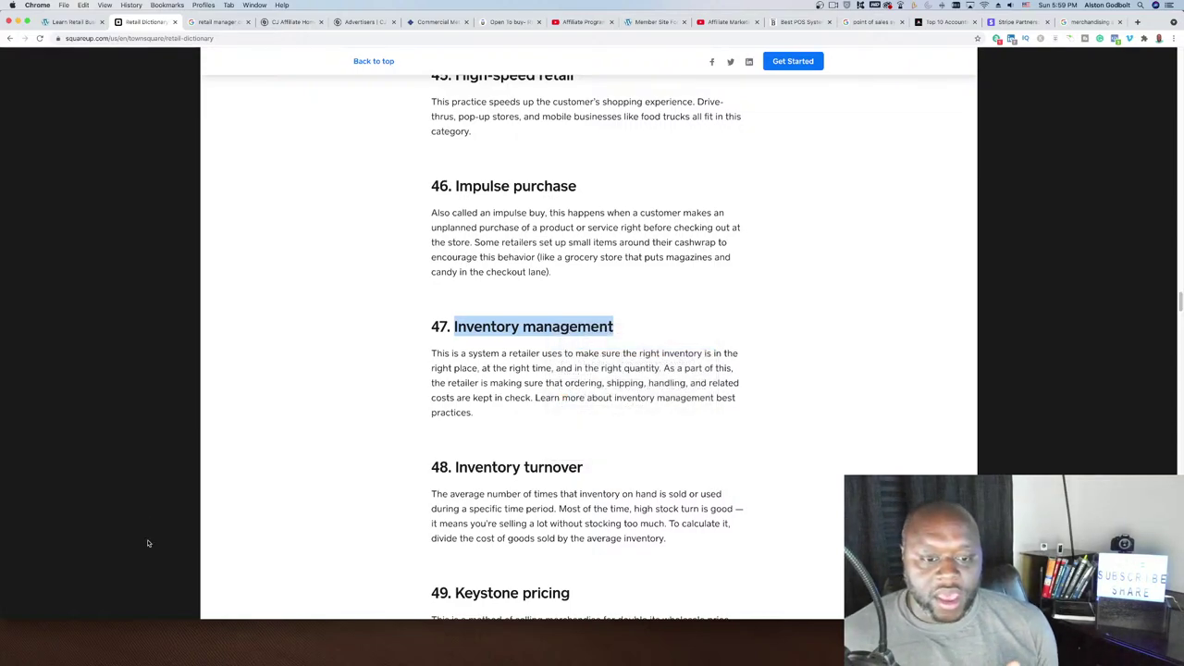
Read on in the Retail Dictionary from term 48, "Inventory turnover", to term 50, "Layaway/lay-by"
scroll(442, 427, "down", 3)
scroll(286, 424, "down", 1)
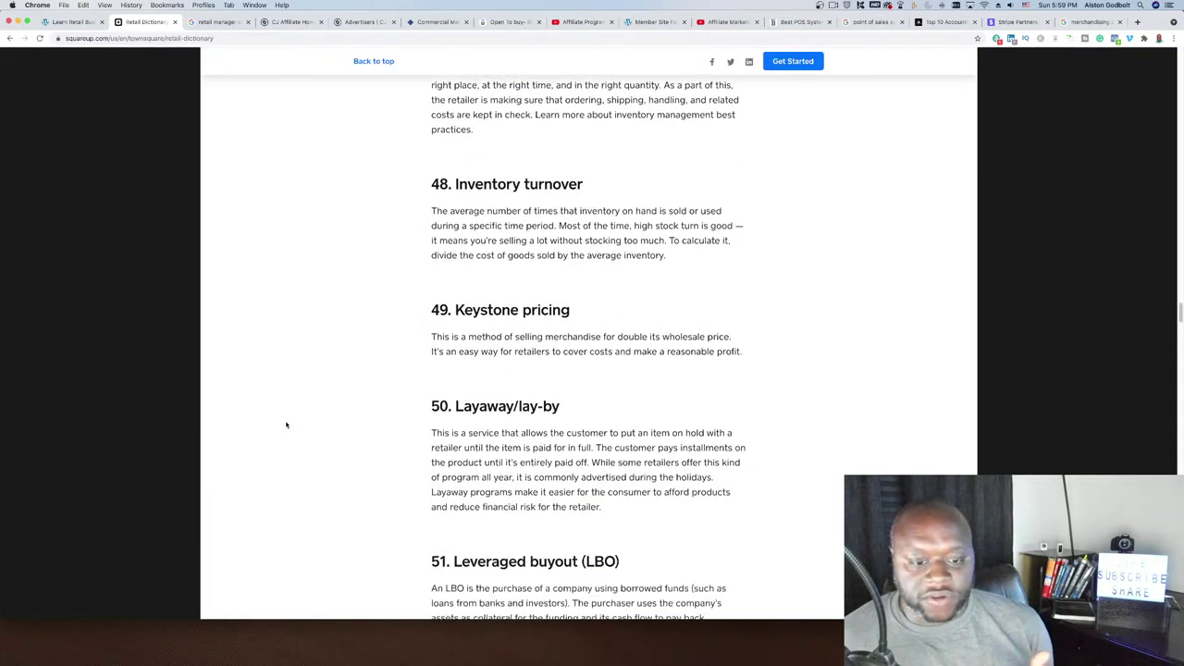
scroll(286, 424, "up", 1)
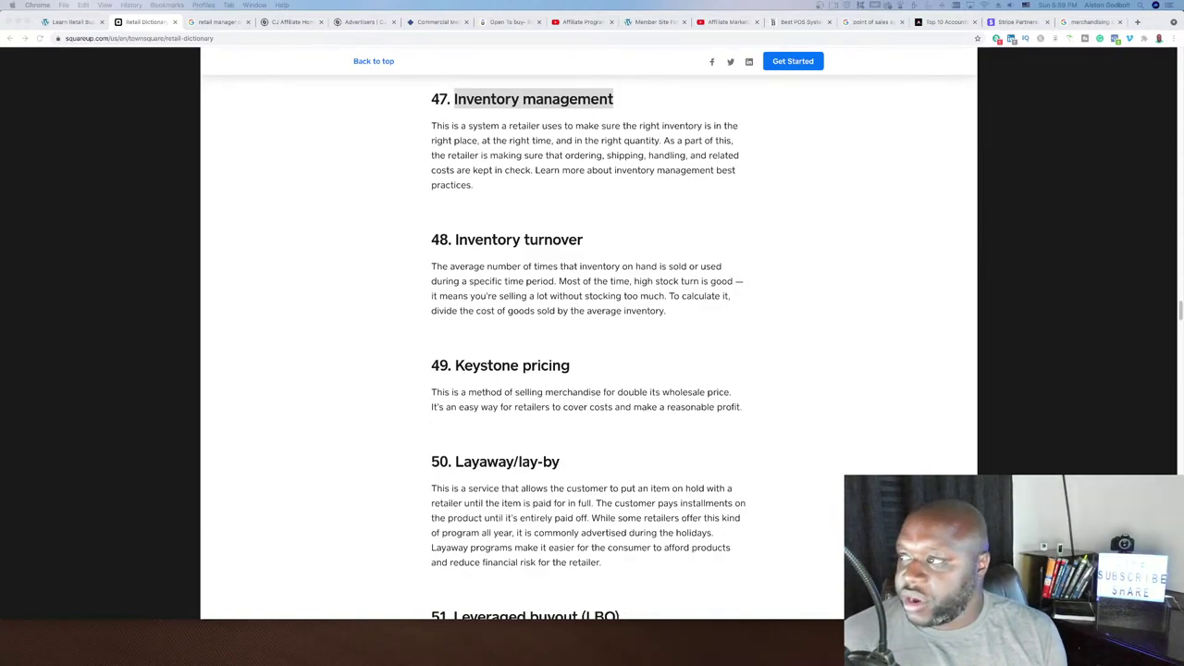
Switch to the Ahrefs Keywords Explorer window, enlarge it and search Google keywords in the United States for "just in time"
left_click(356, 31)
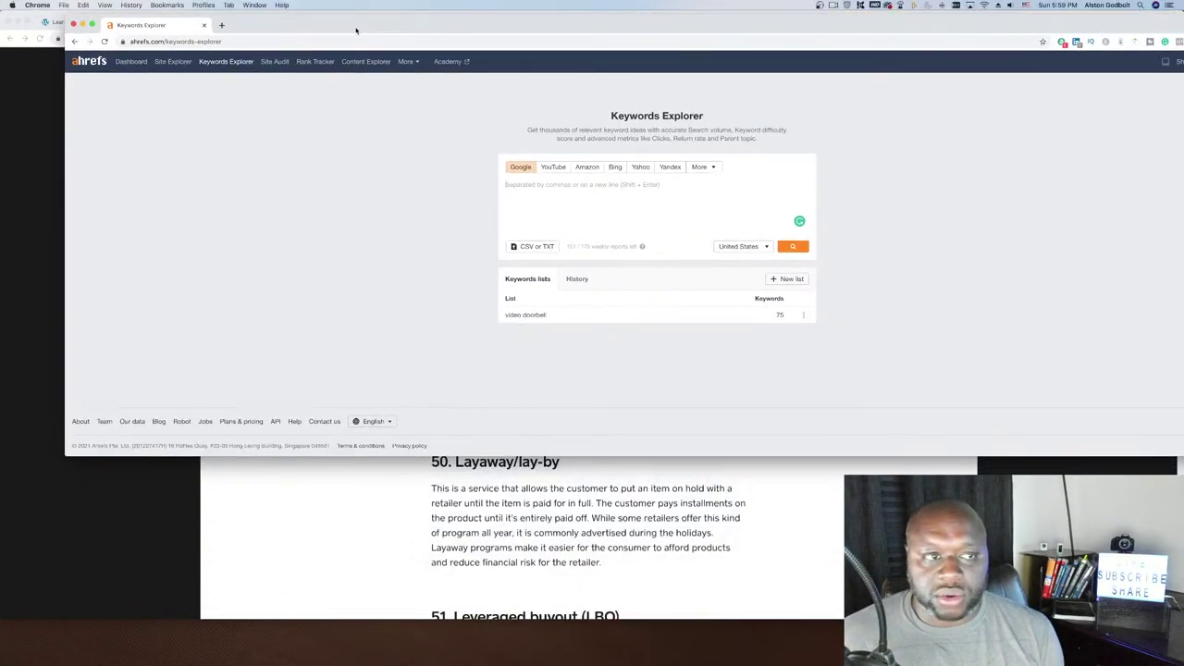
double_click(357, 31)
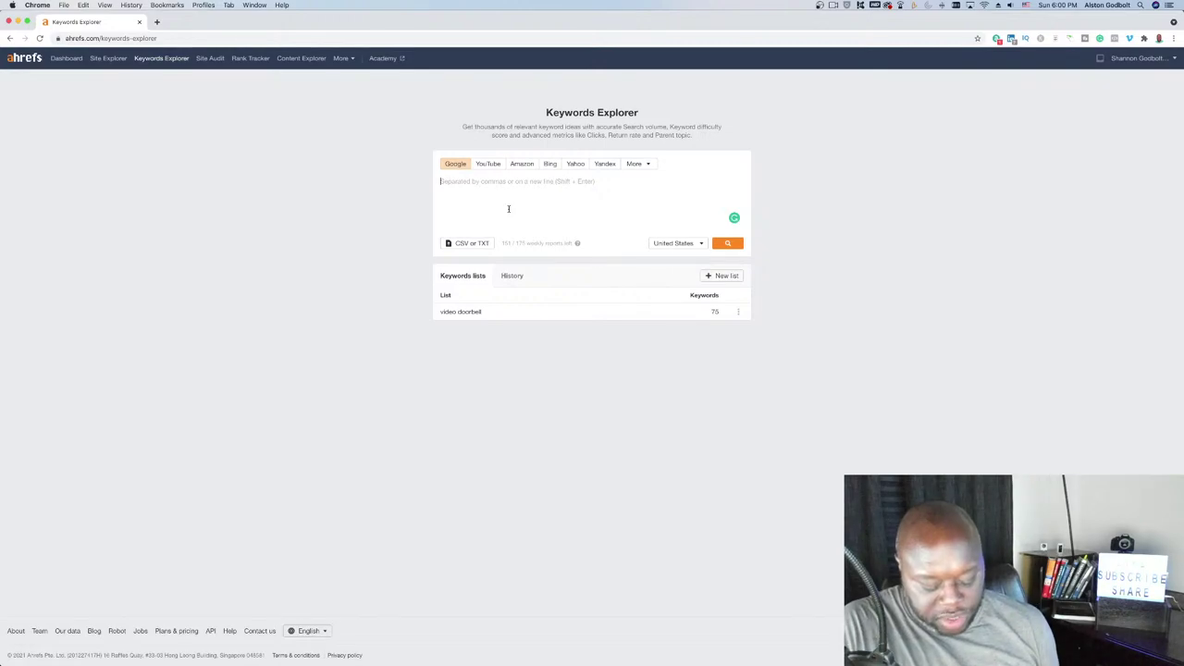
type("just in t")
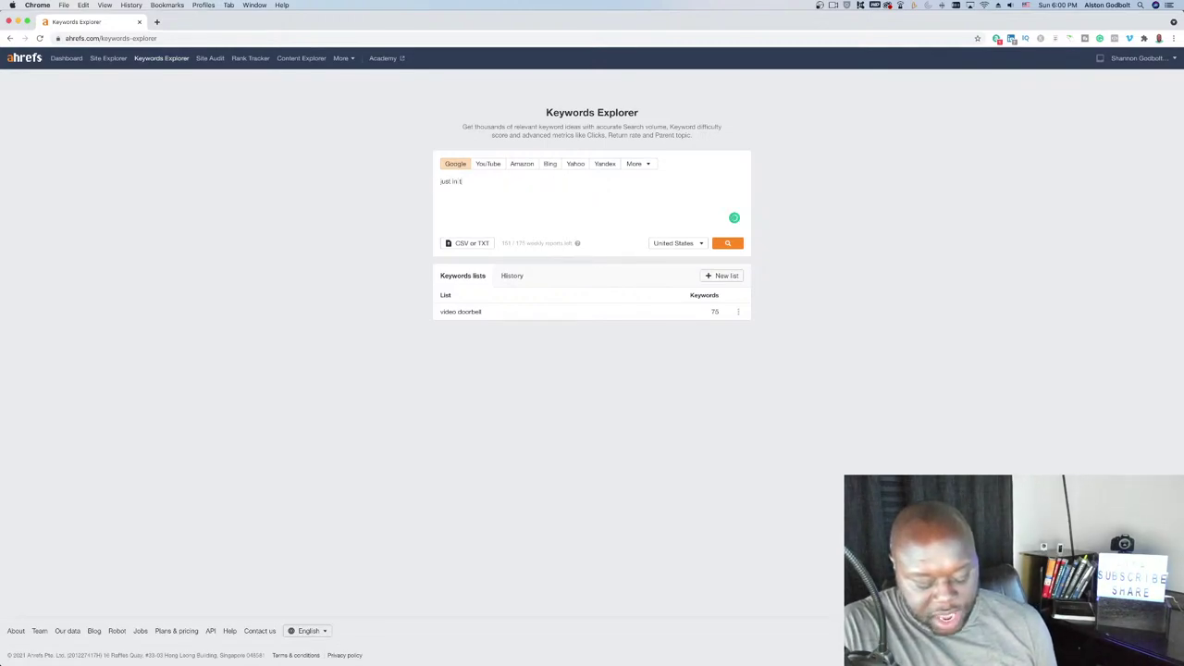
type("ime")
key("Return")
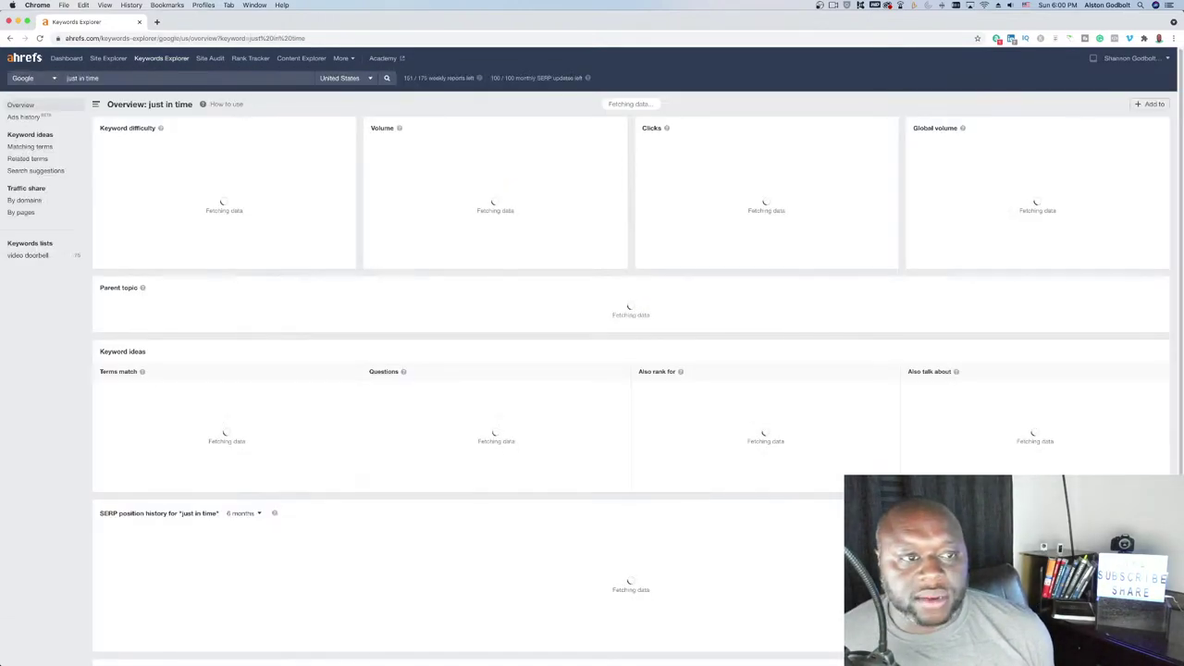
Open the matching terms for "just in time" and look through the first page of keywords, checking difficulty and volume
left_click(37, 147)
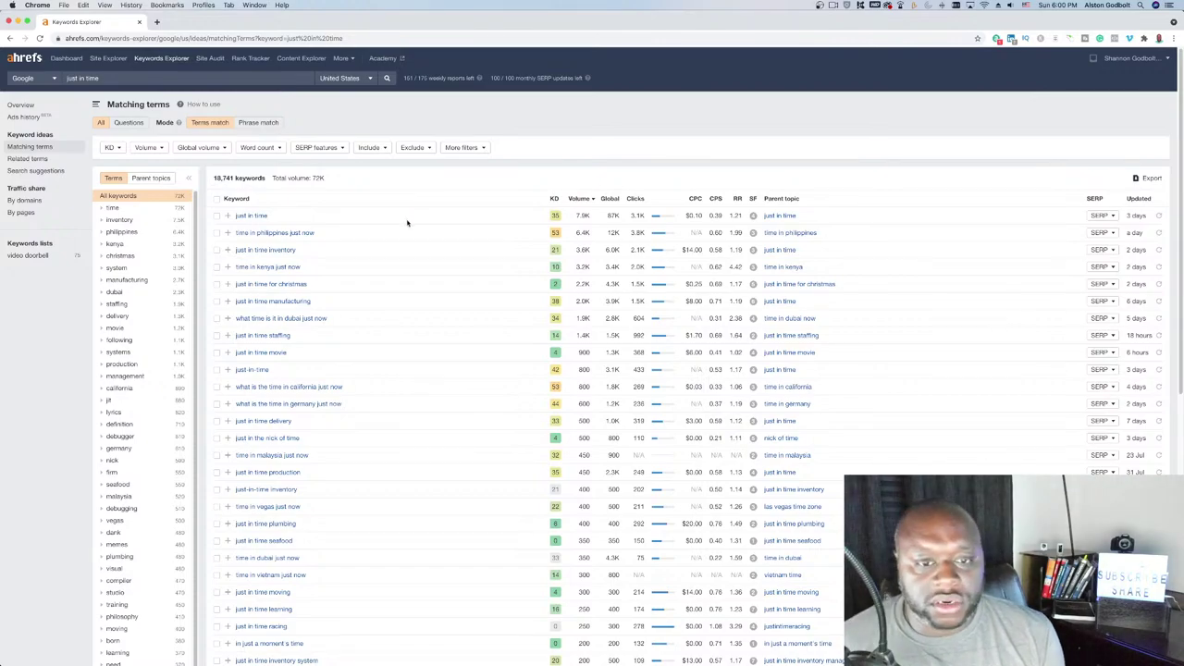
scroll(405, 232, "down", 5)
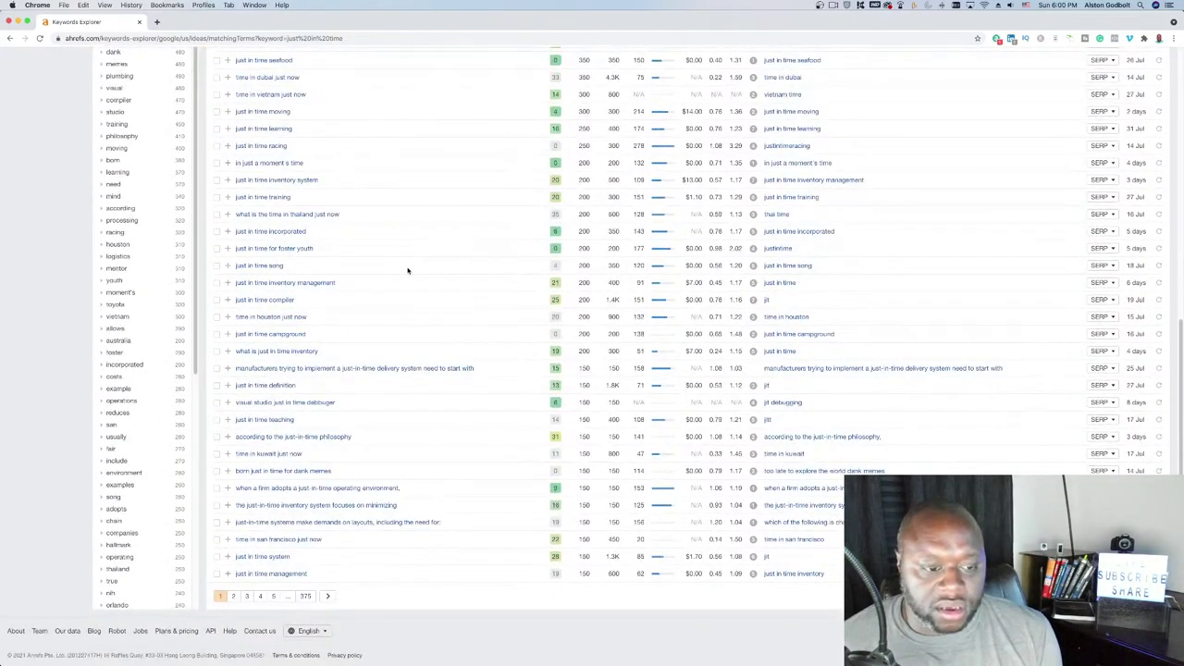
scroll(407, 270, "up", 1)
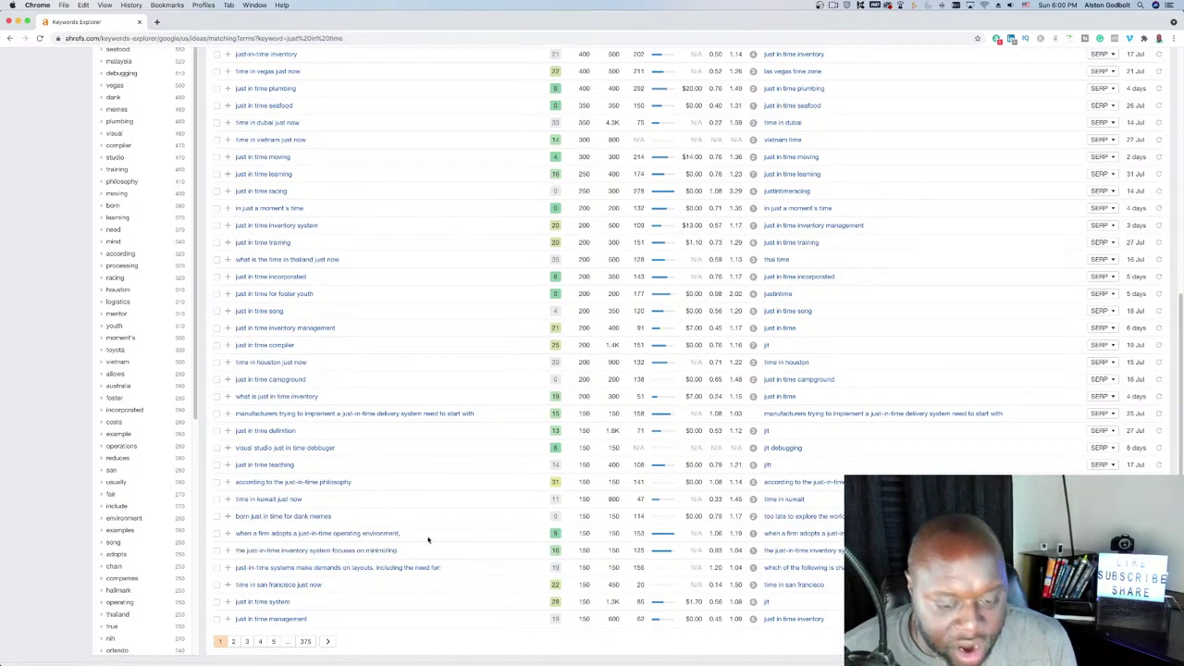
scroll(428, 540, "down", 1)
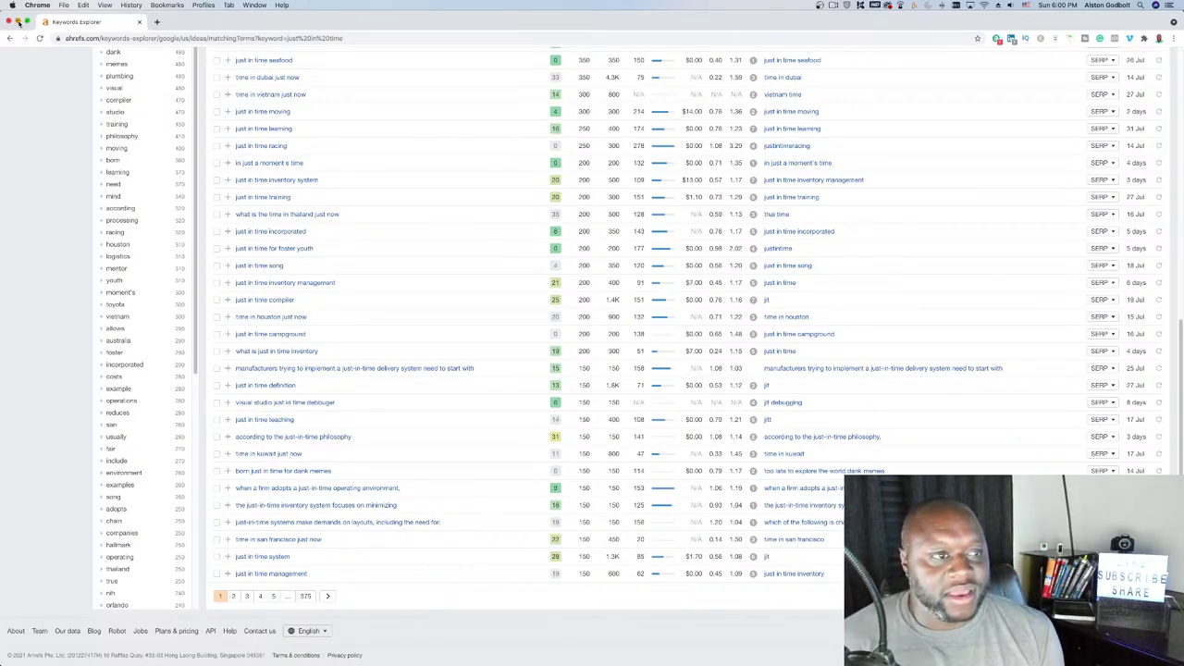
Return to the Retail Dictionary and read from term 49, "Keystone pricing", to term 60, highlighting "Mobile payments"
left_click(17, 21)
scroll(429, 416, "down", 8)
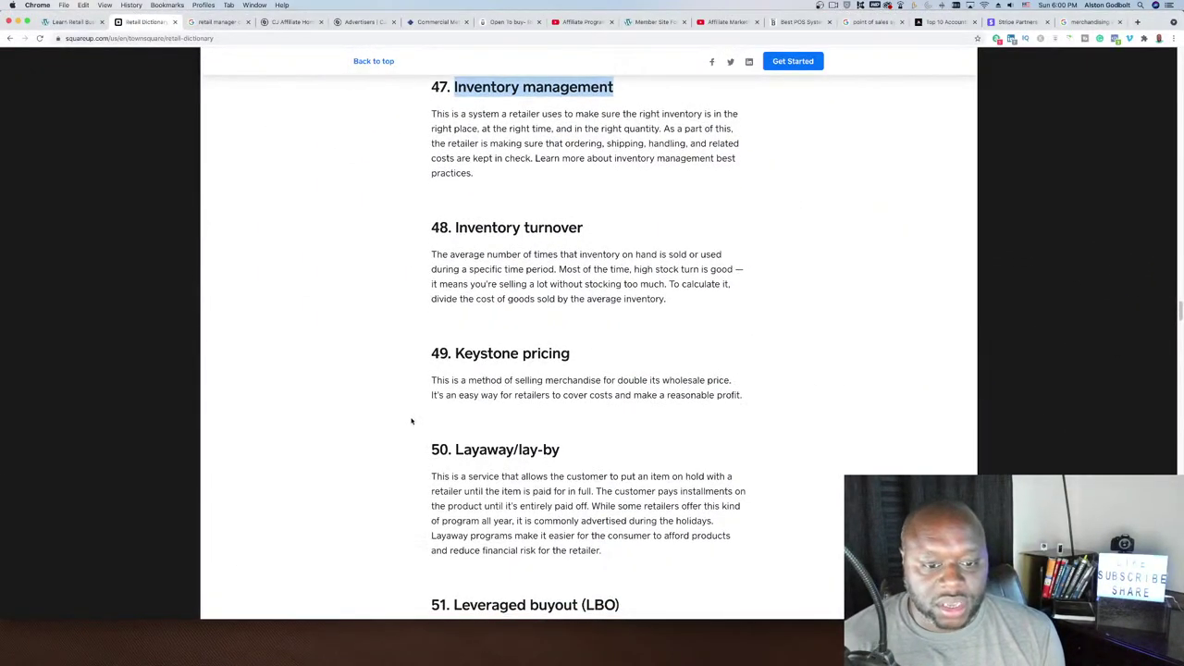
scroll(395, 424, "down", 2)
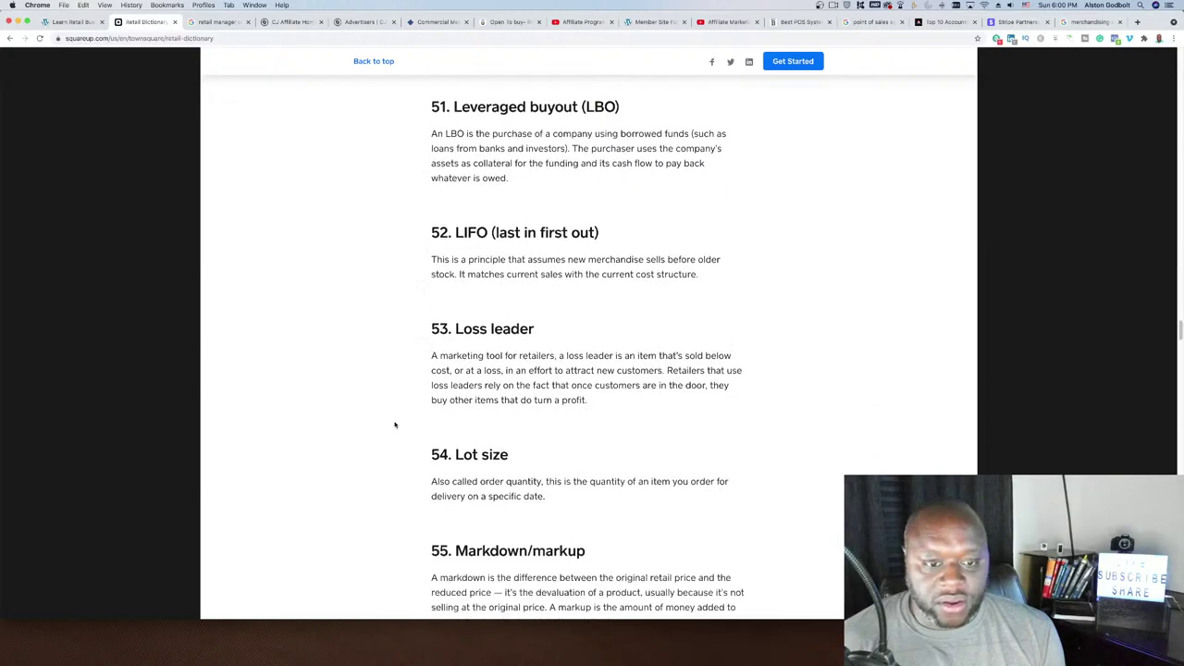
scroll(311, 467, "down", 2)
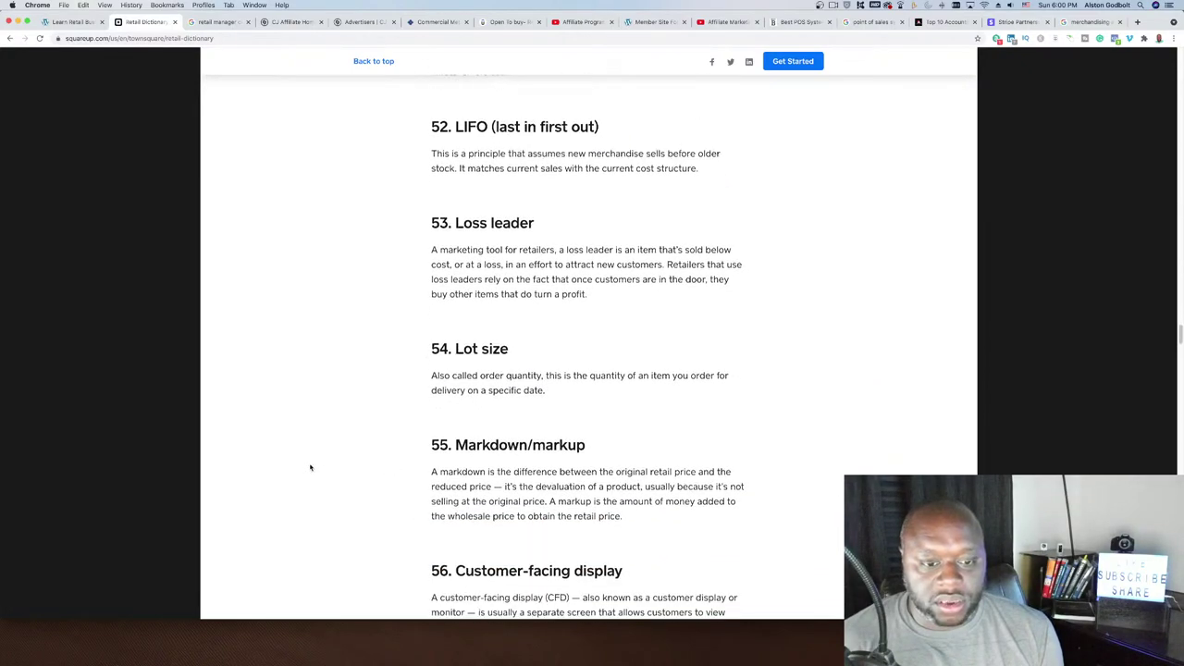
scroll(319, 466, "down", 3)
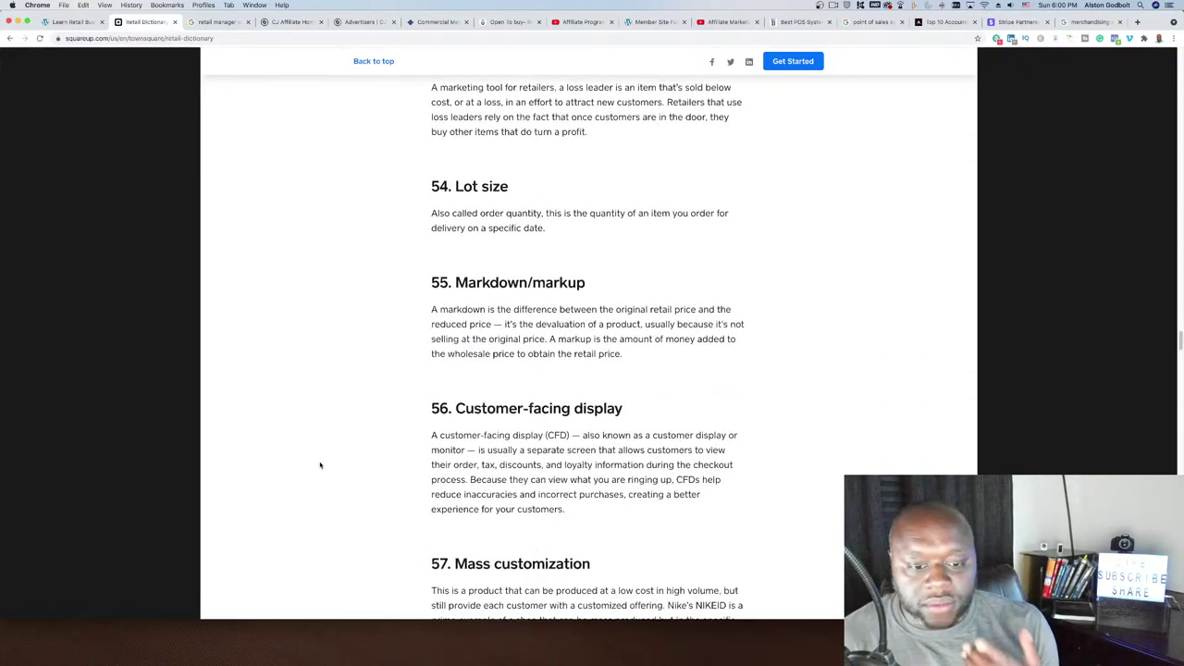
scroll(320, 466, "down", 2)
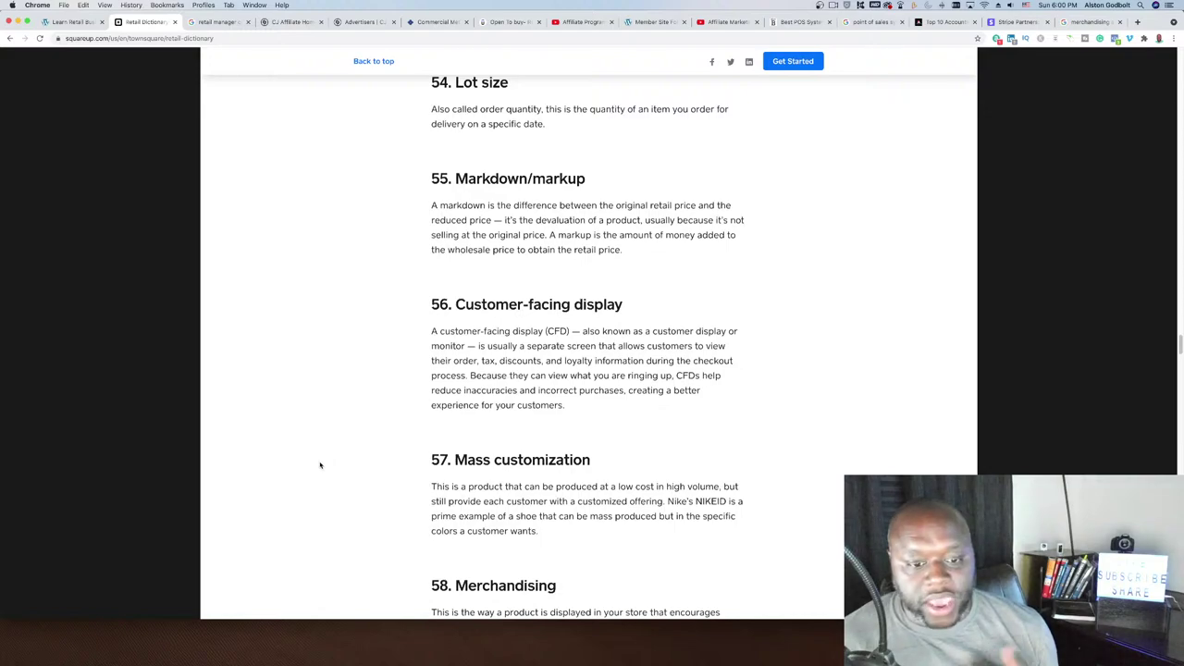
scroll(321, 465, "down", 4)
scroll(321, 465, "down", 2)
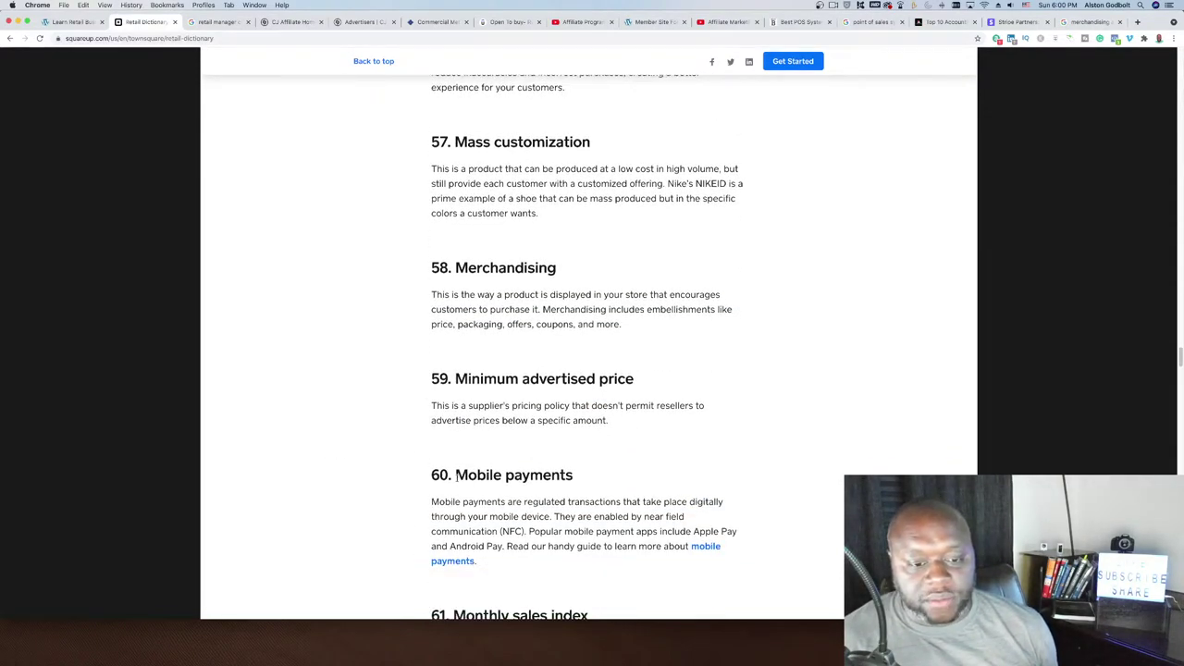
left_click_drag(455, 477, 573, 476)
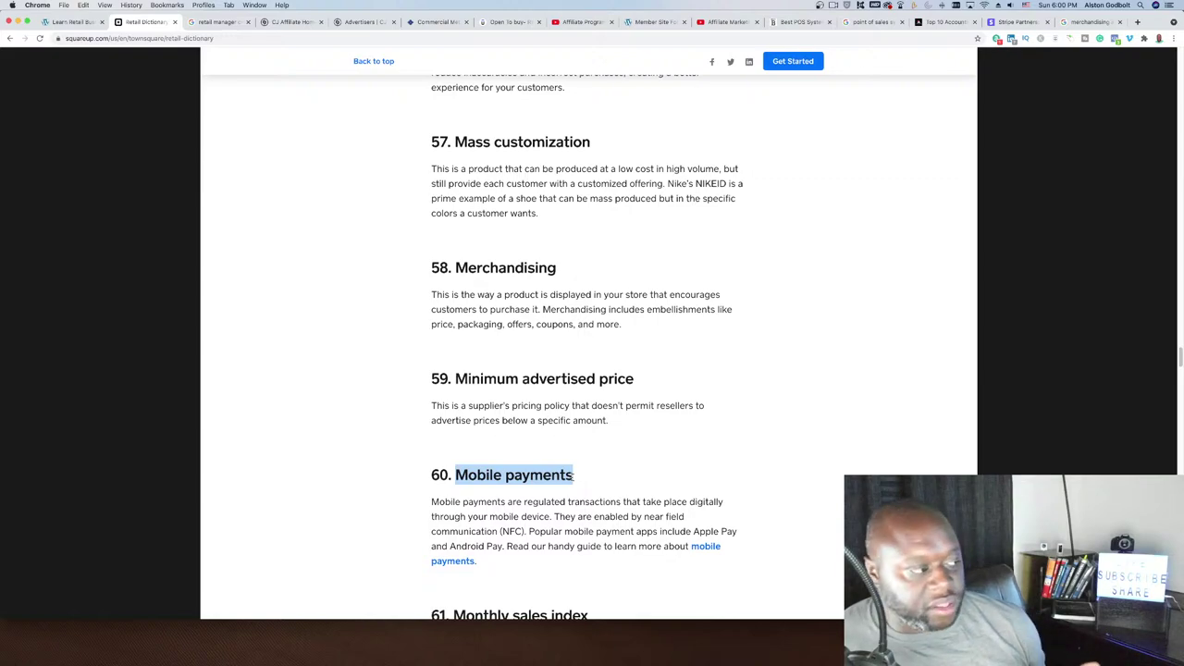
Read on in the Retail Dictionary to term 64 and copy "Niche retailing" from its heading
scroll(571, 476, "down", 3)
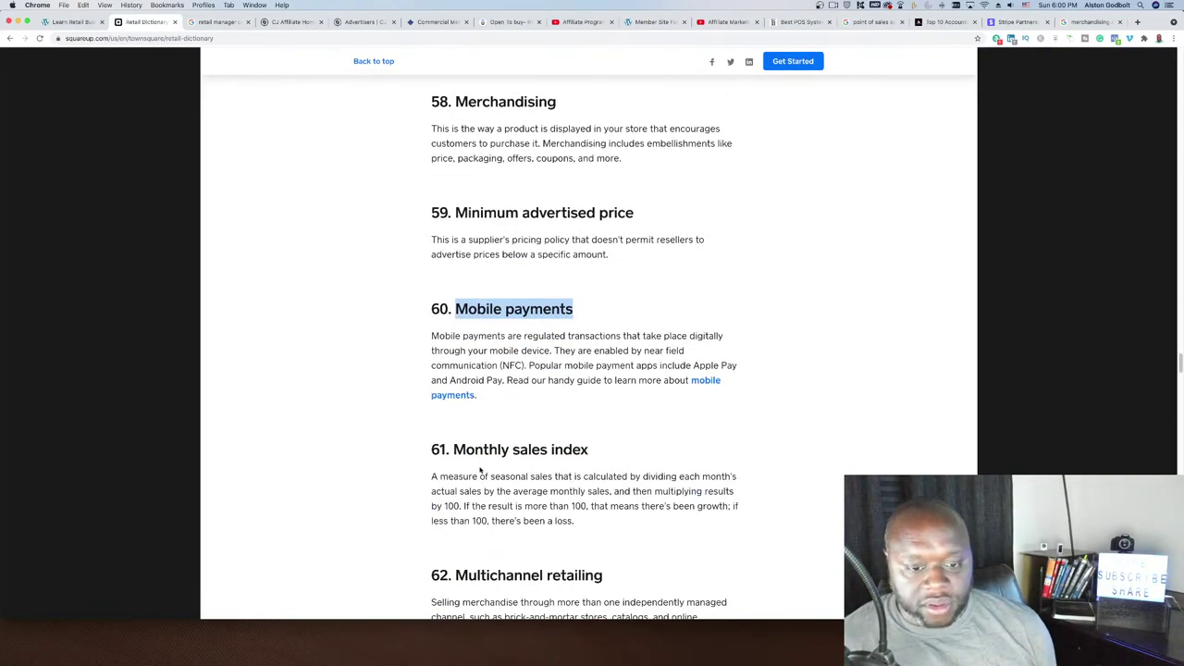
scroll(463, 467, "down", 2)
scroll(404, 454, "down", 6)
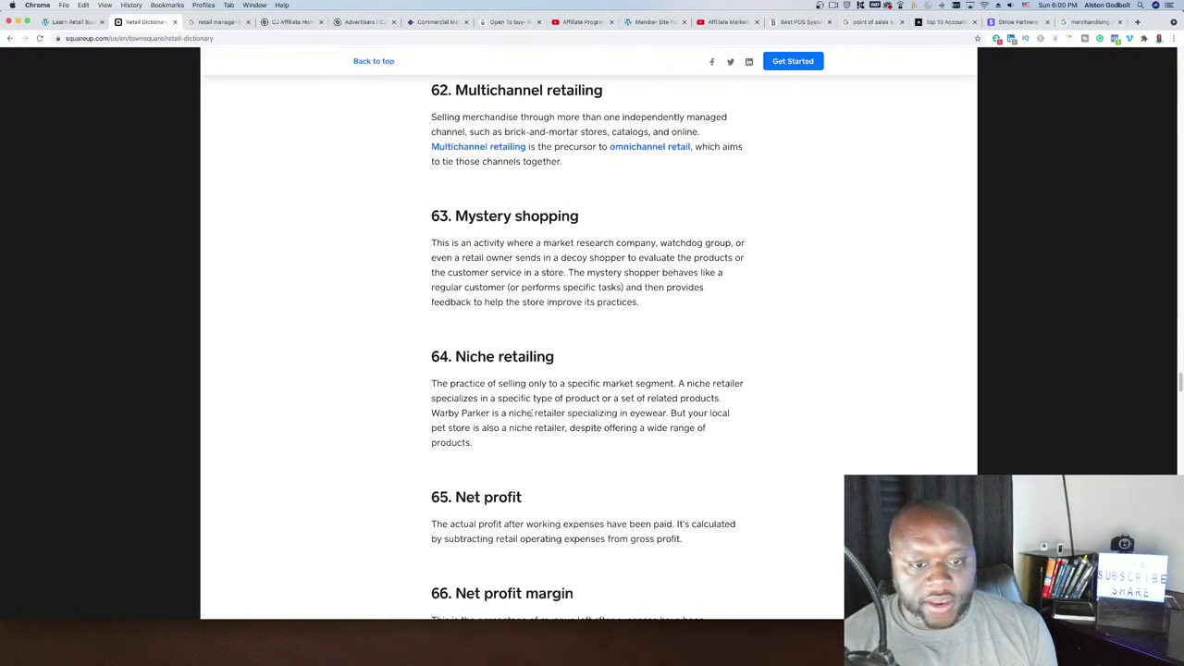
left_click_drag(453, 357, 555, 357)
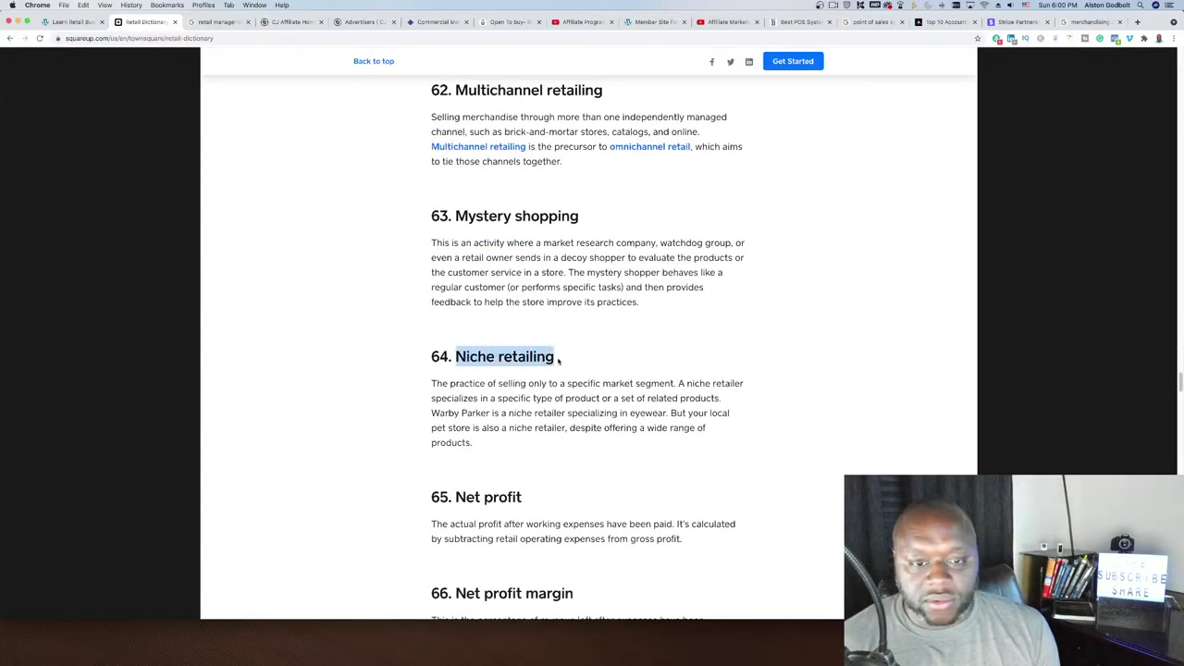
right_click(526, 352)
left_click(543, 372)
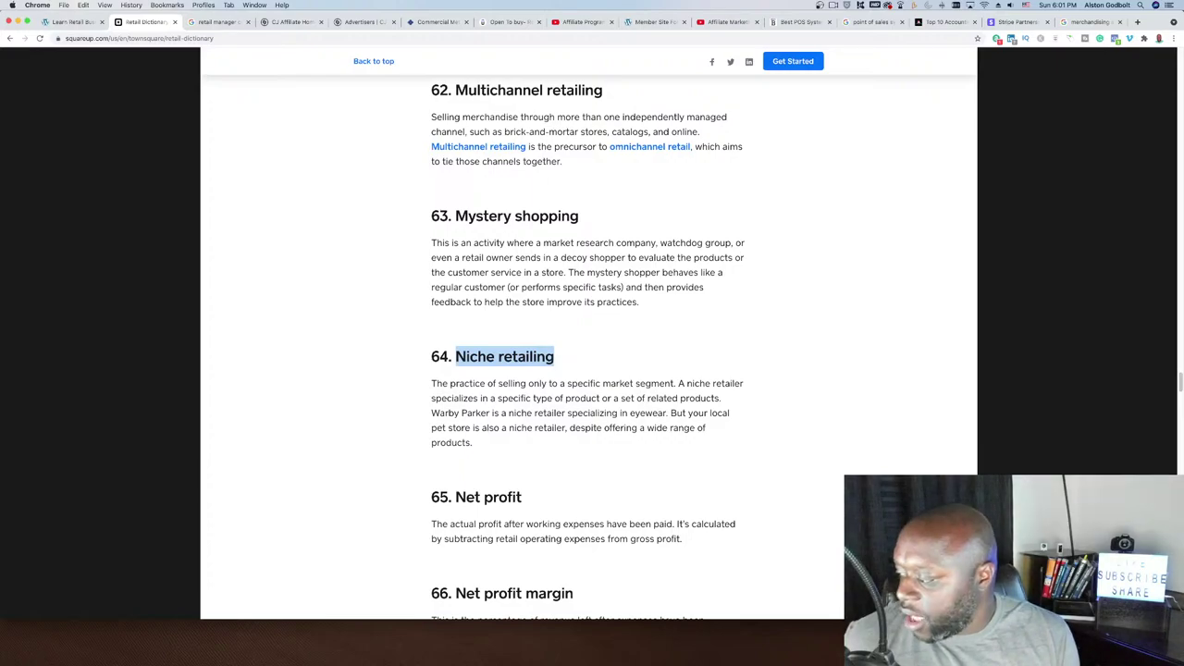
Switch to Ahrefs Keywords Explorer and replace the keyword with the copied "niche retailing" to look up its matching terms
key("super+grave")
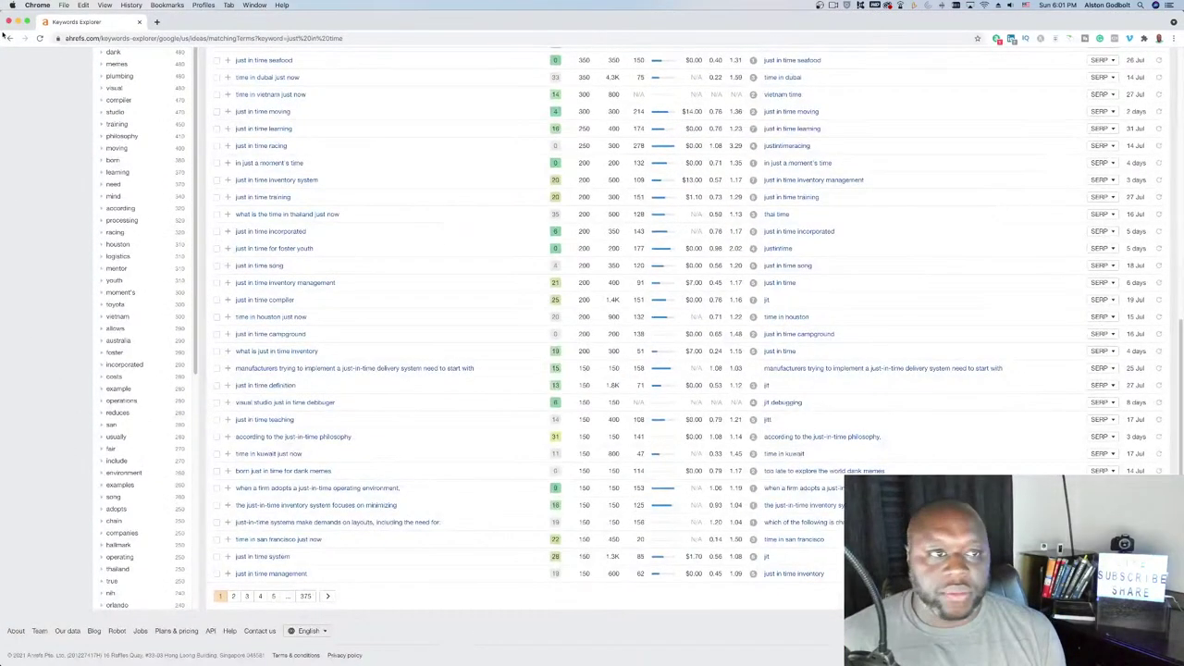
scroll(537, 435, "up", 5)
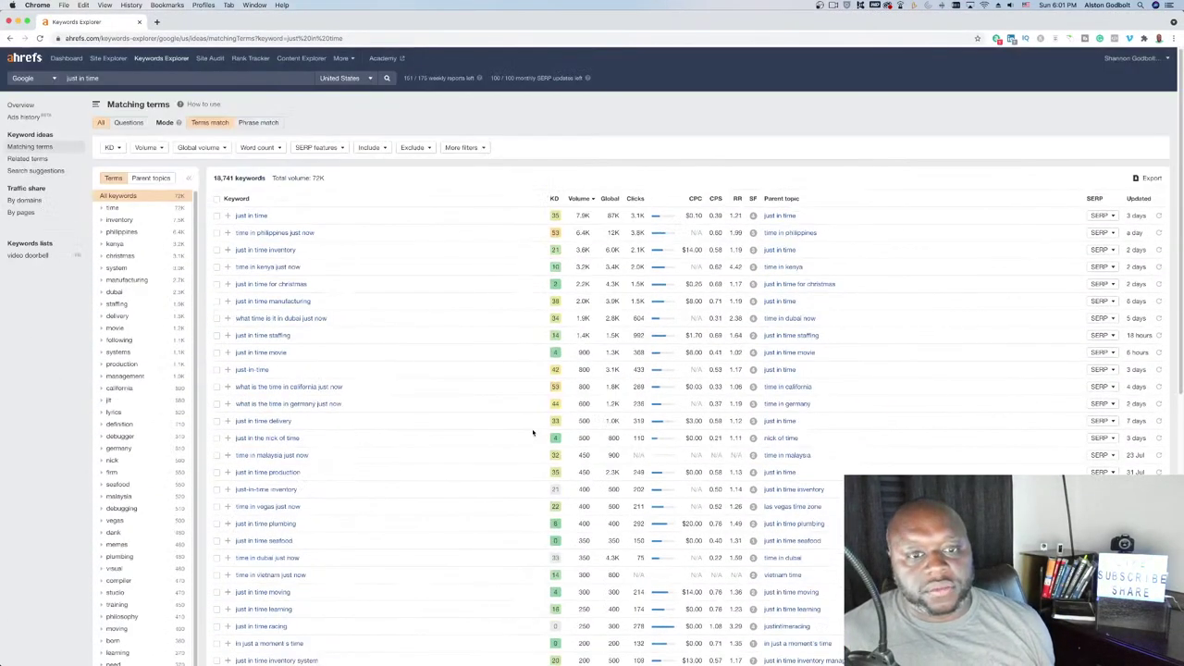
triple_click(162, 79)
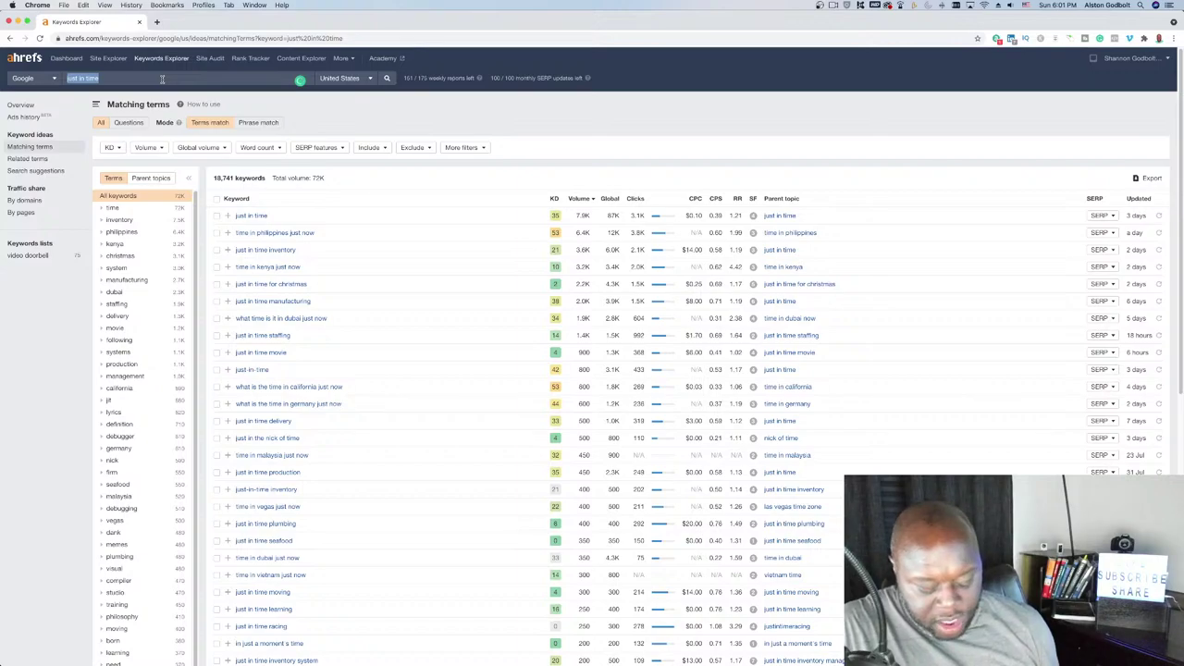
key("super+v")
key("Return")
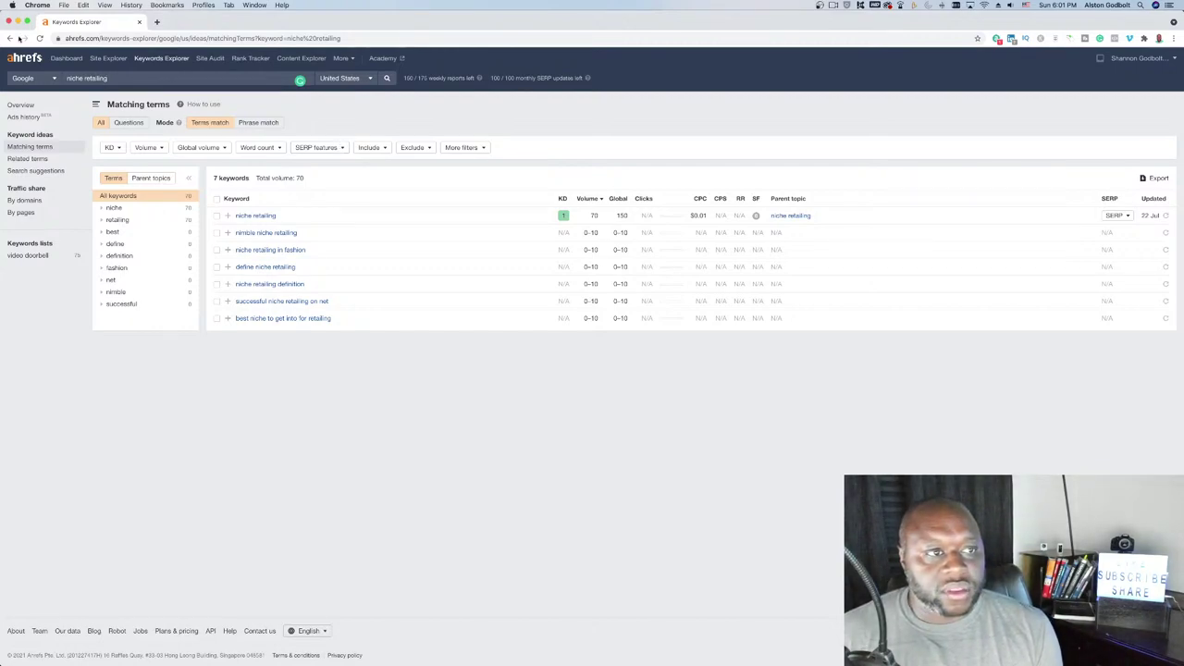
Return to the Retail Dictionary and read from term 65, "Net profit", to term 78, "Product life cycle"
key("super+grave")
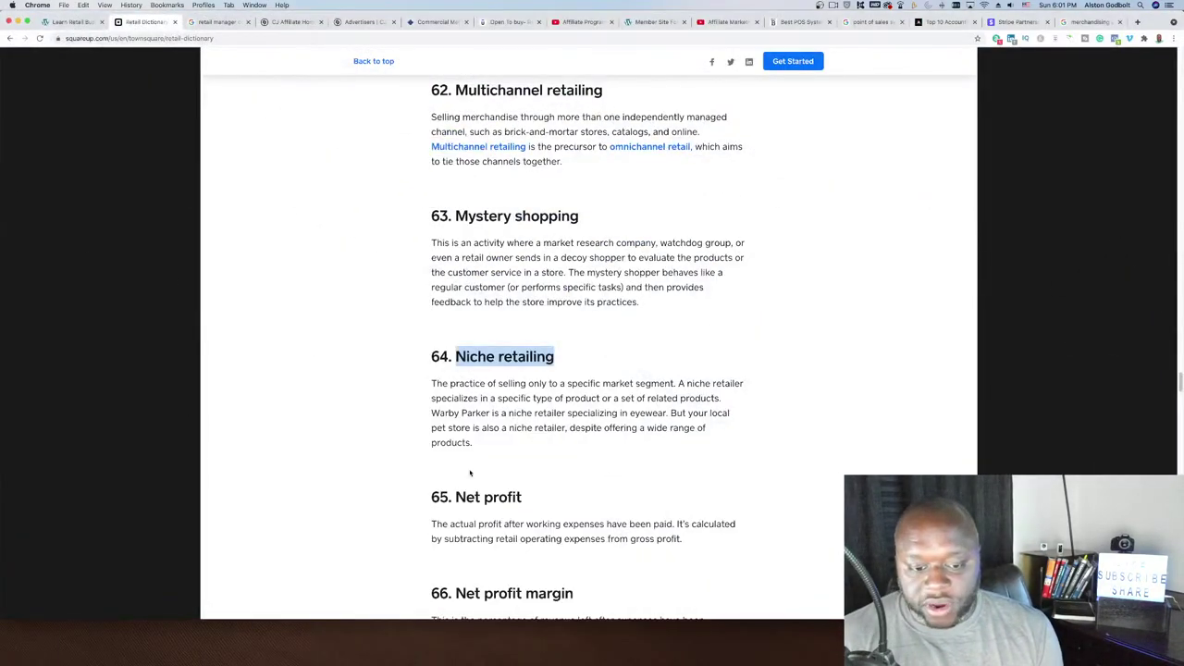
scroll(470, 473, "down", 5)
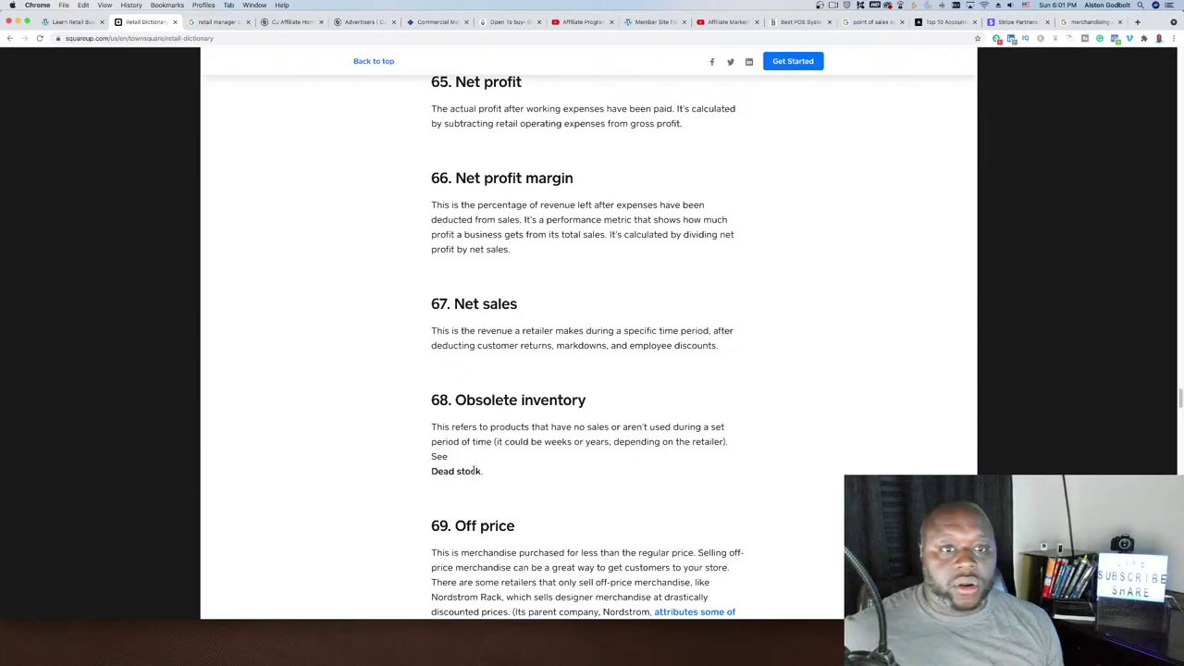
scroll(620, 498, "down", 10)
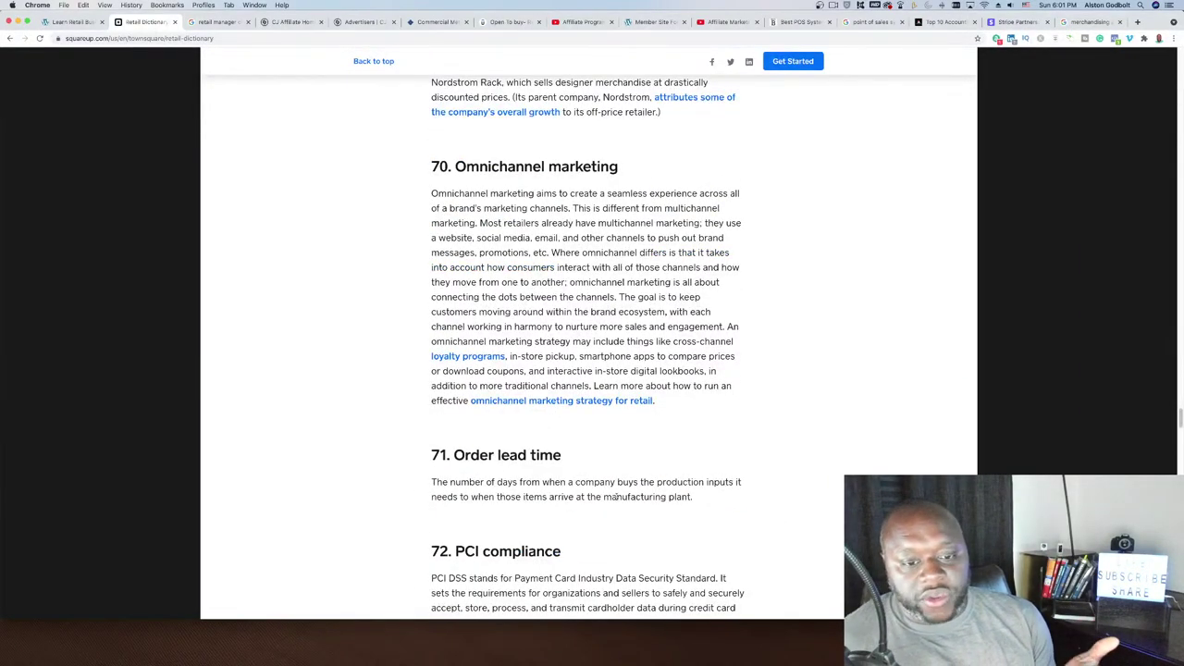
scroll(617, 498, "down", 5)
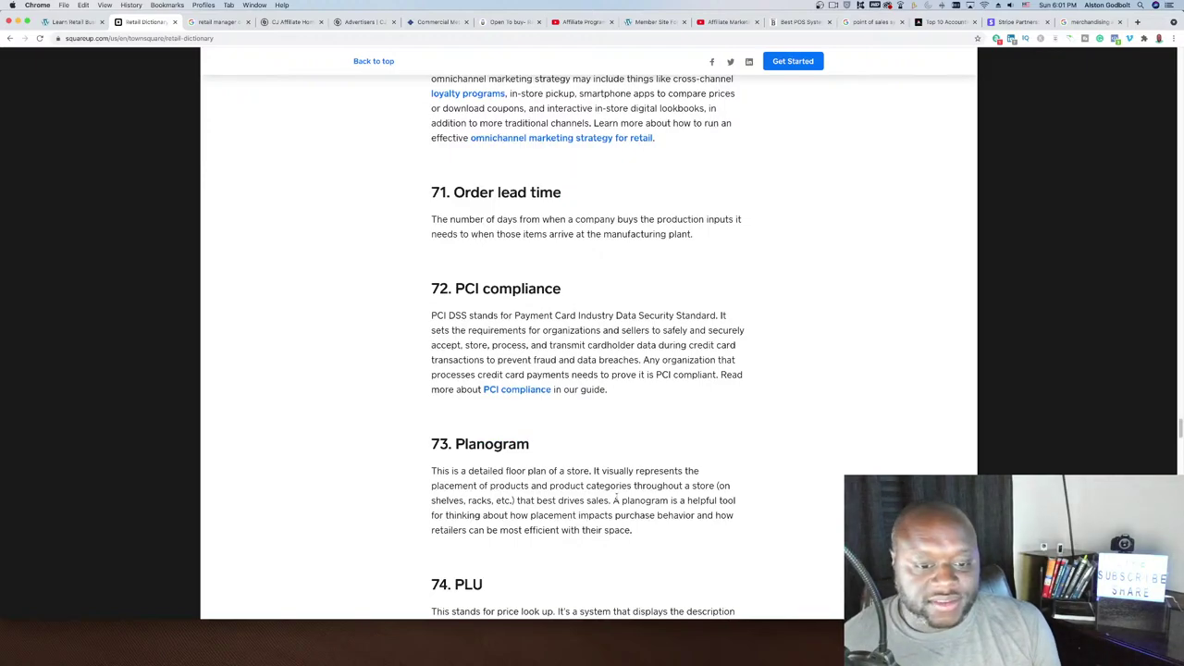
scroll(617, 498, "down", 4)
scroll(617, 499, "down", 3)
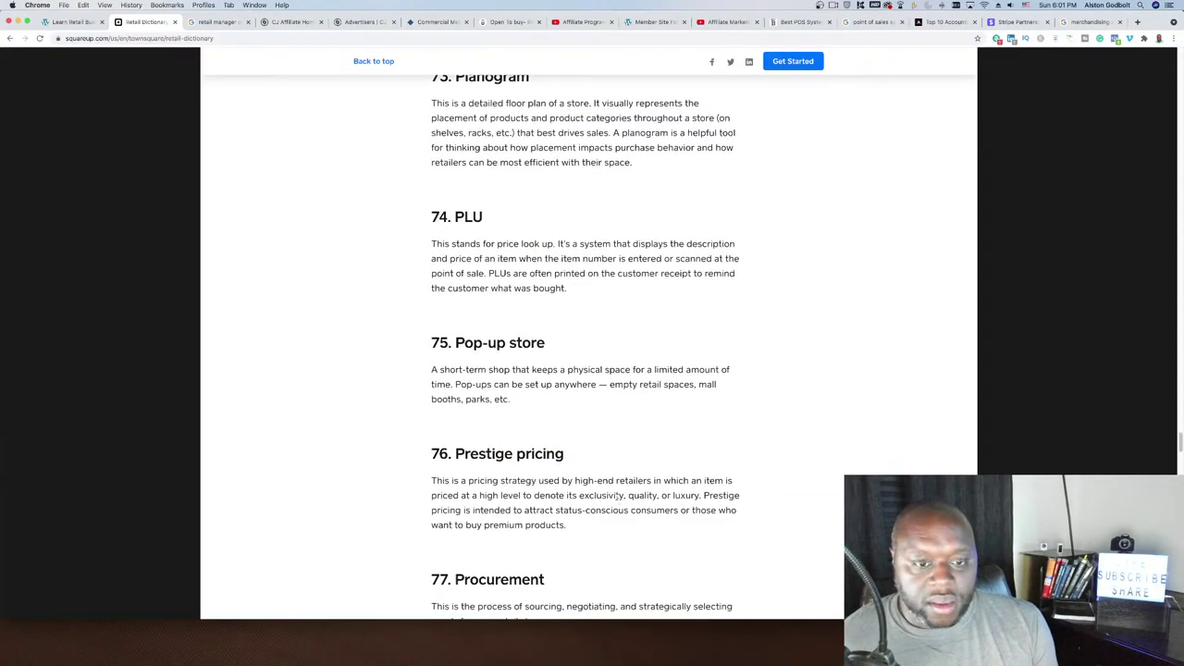
scroll(617, 498, "down", 3)
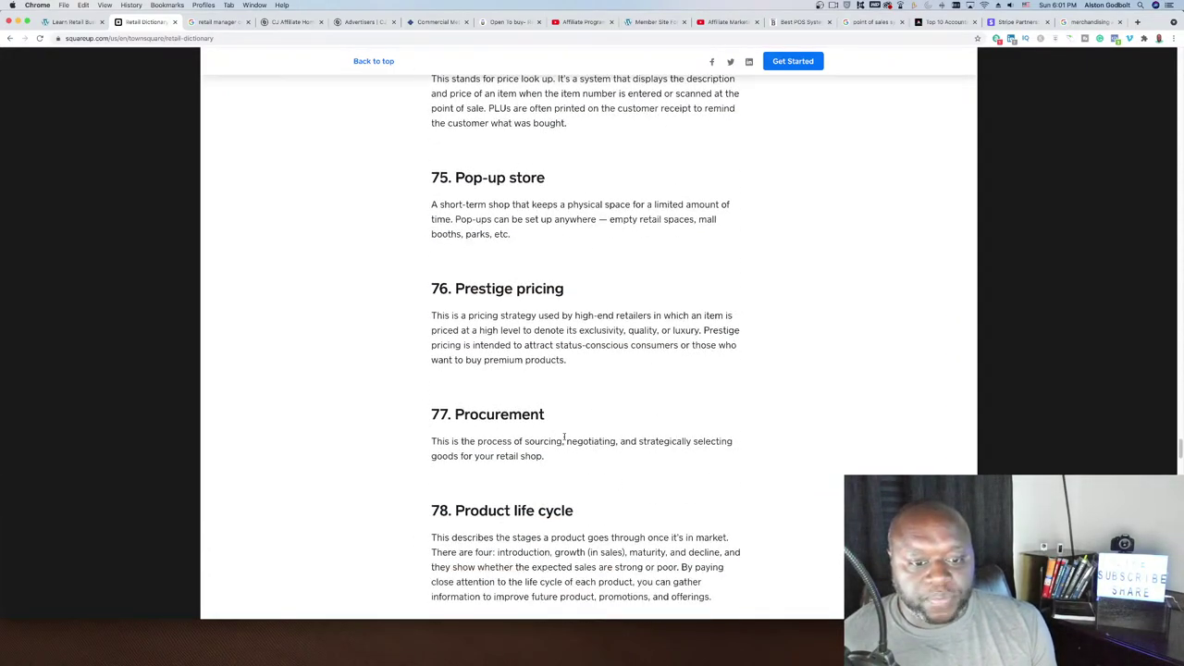
Copy "Pop-up store" from the heading of dictionary entry 75 and look it up in Ahrefs Keywords Explorer in place of "consignment"
left_click_drag(454, 178, 542, 178)
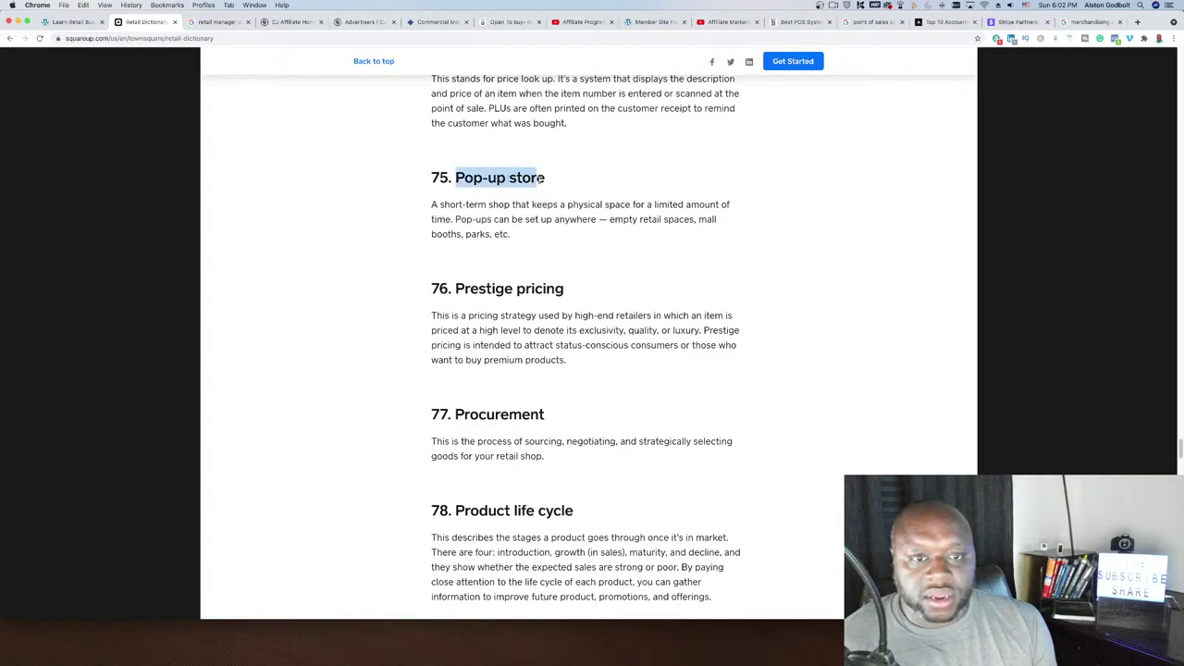
left_click(443, 174)
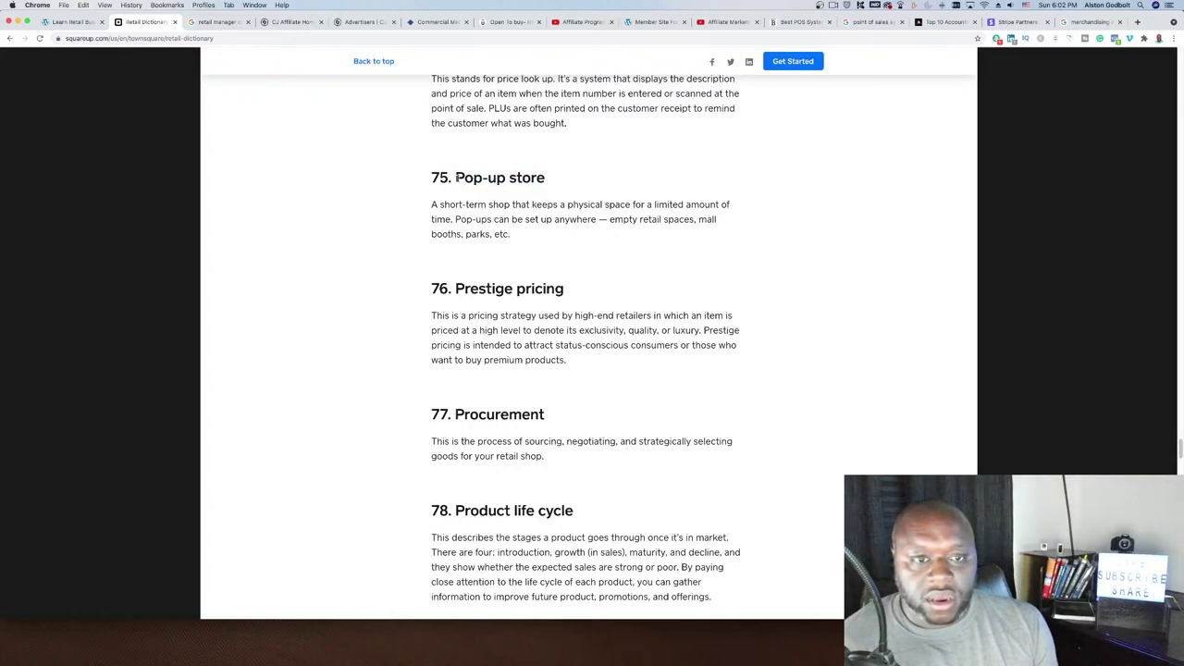
left_click_drag(454, 178, 544, 178)
right_click(543, 177)
left_click(555, 202)
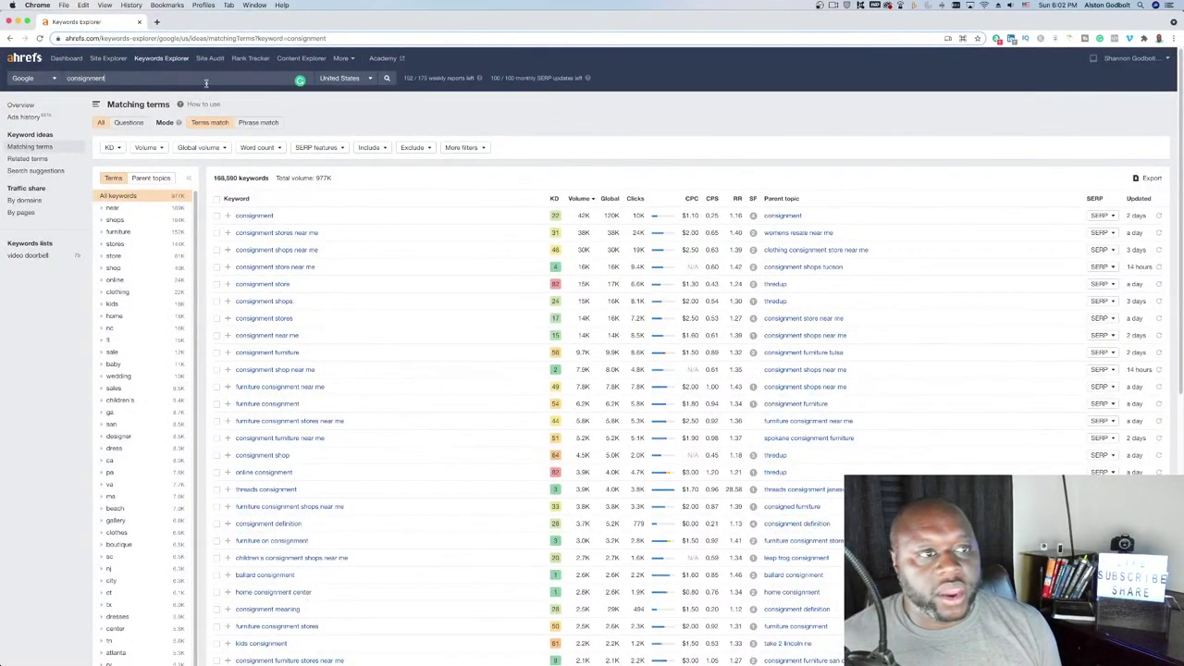
left_click(205, 80)
key("super+v")
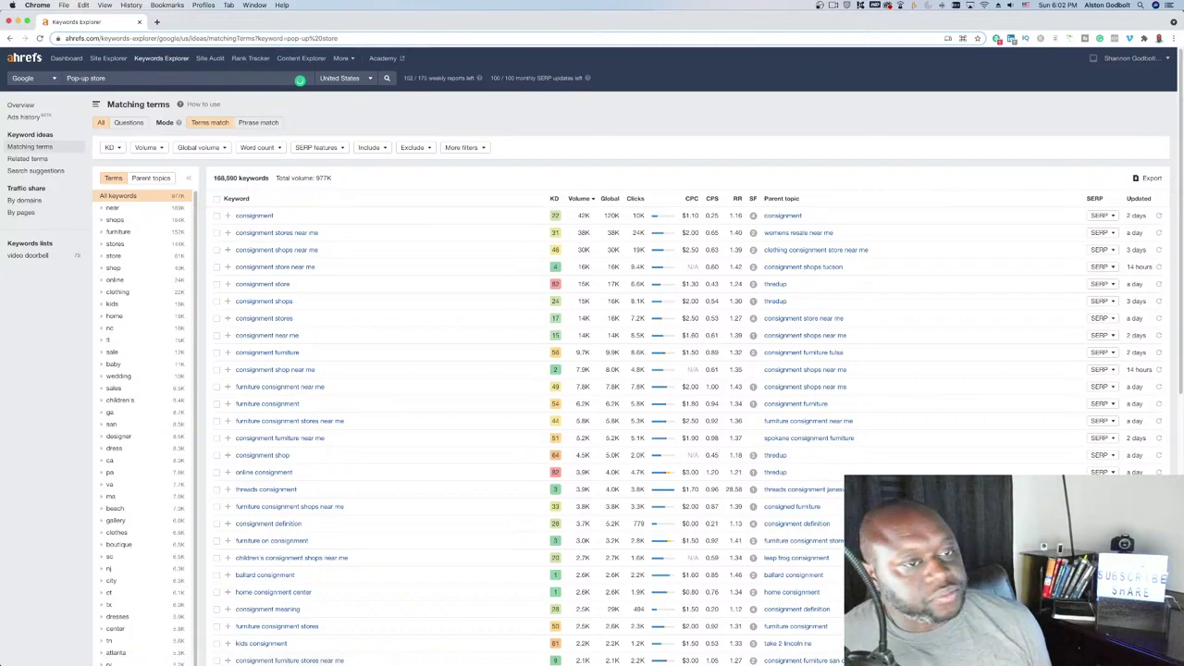
Run the Keywords Explorer lookup for "pop-up store" and review the listed matching terms down to the end of the page
key("Return")
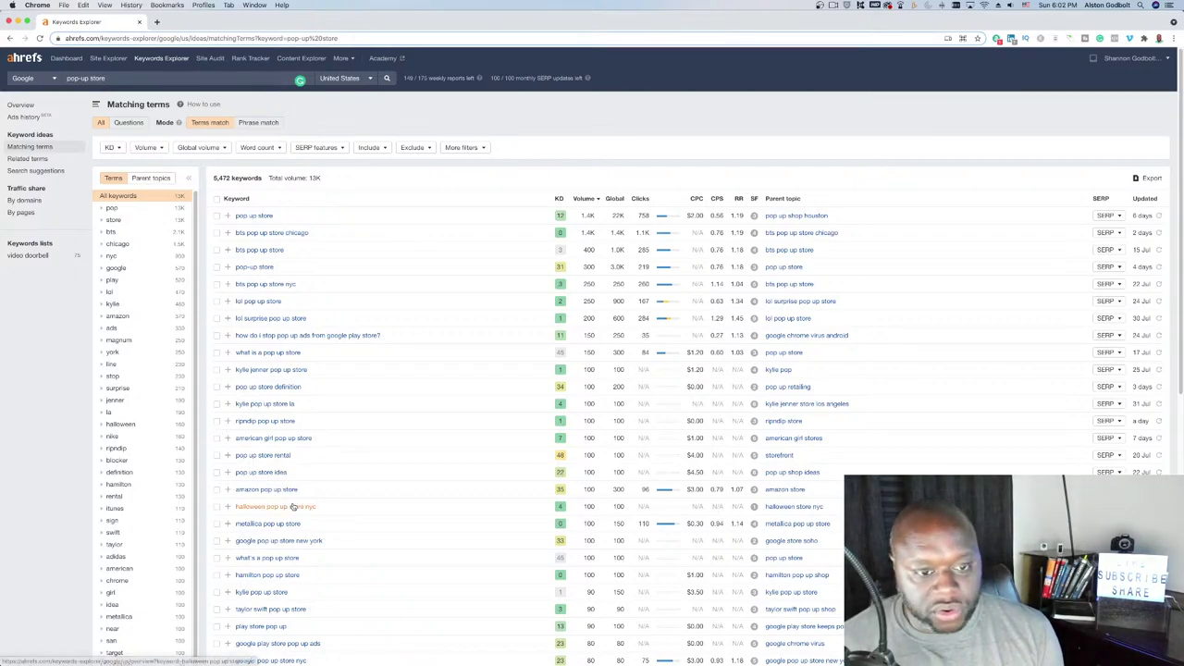
scroll(377, 413, "down", 2)
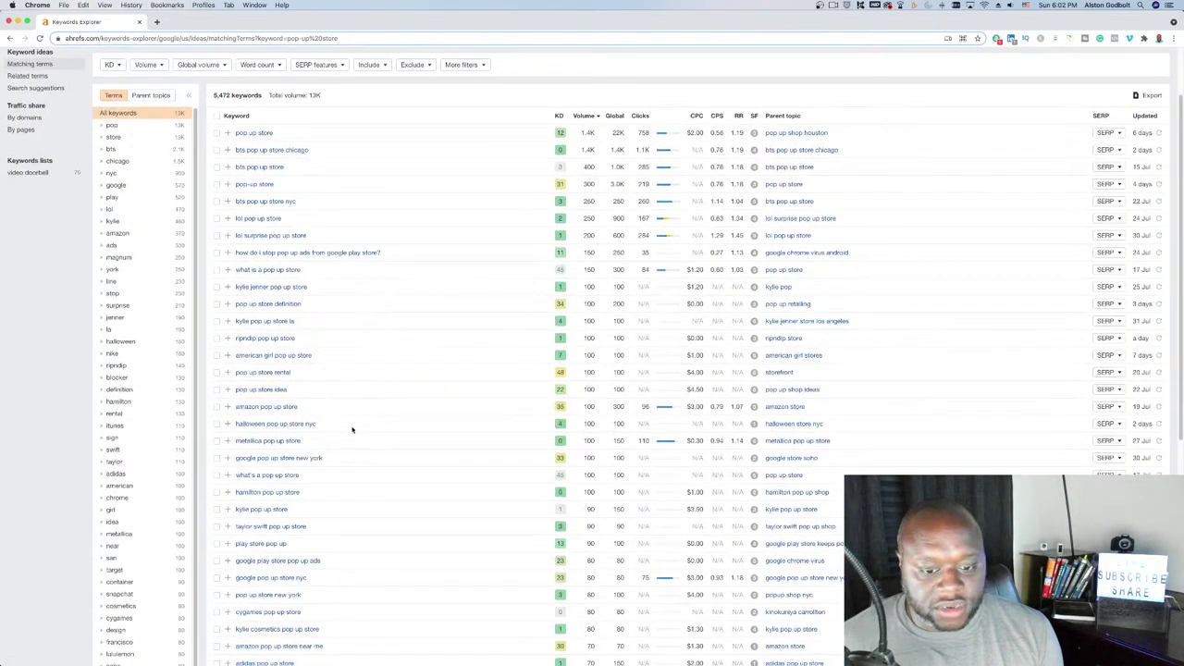
scroll(352, 430, "down", 10)
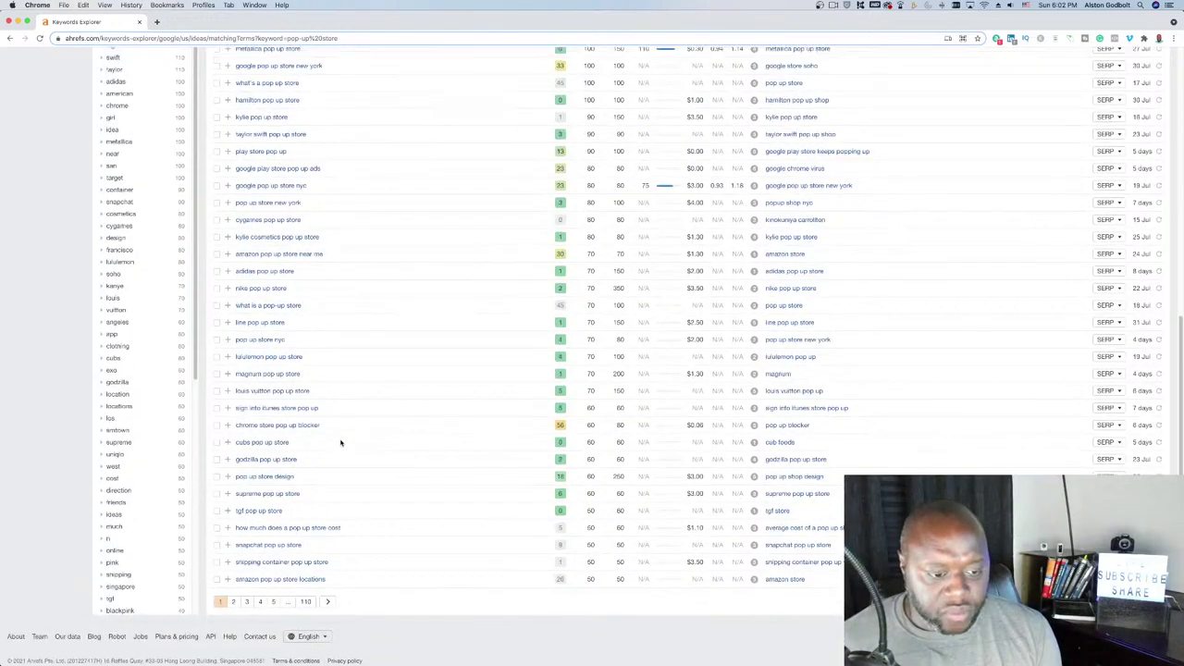
scroll(341, 443, "up", 12)
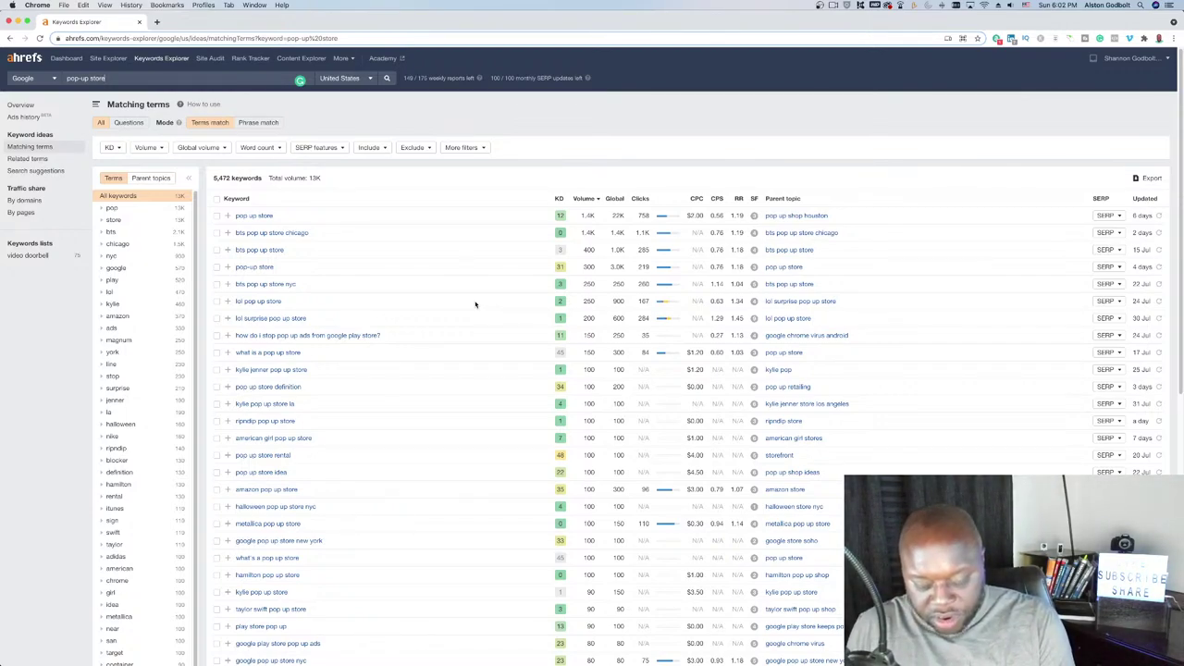
left_click(215, 39)
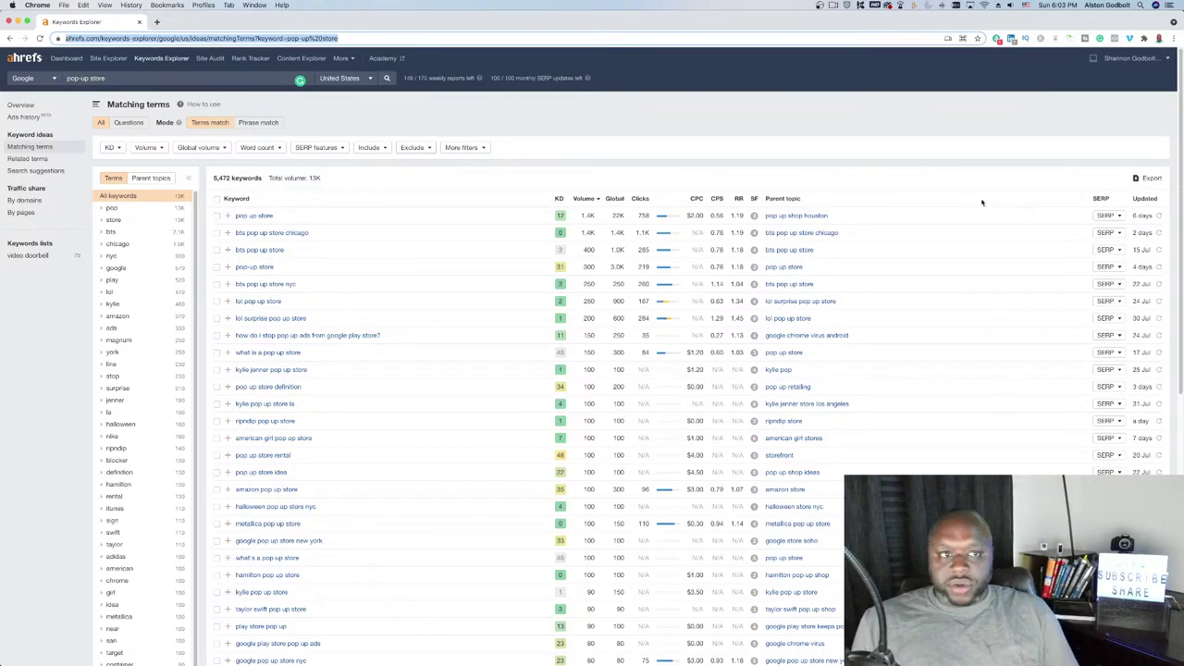
Return to the Retail Dictionary and read on from term 79, "Proforma invoice", to term 86, "Relationship retailing"
left_click(17, 20)
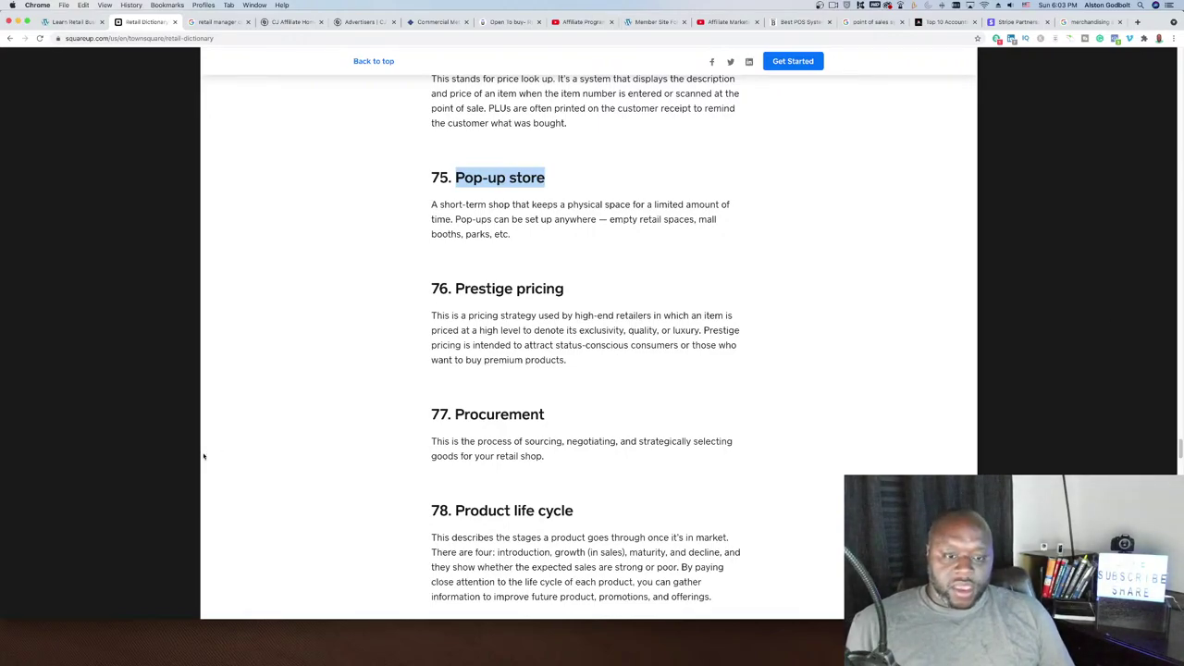
scroll(269, 450, "down", 3)
scroll(319, 473, "down", 3)
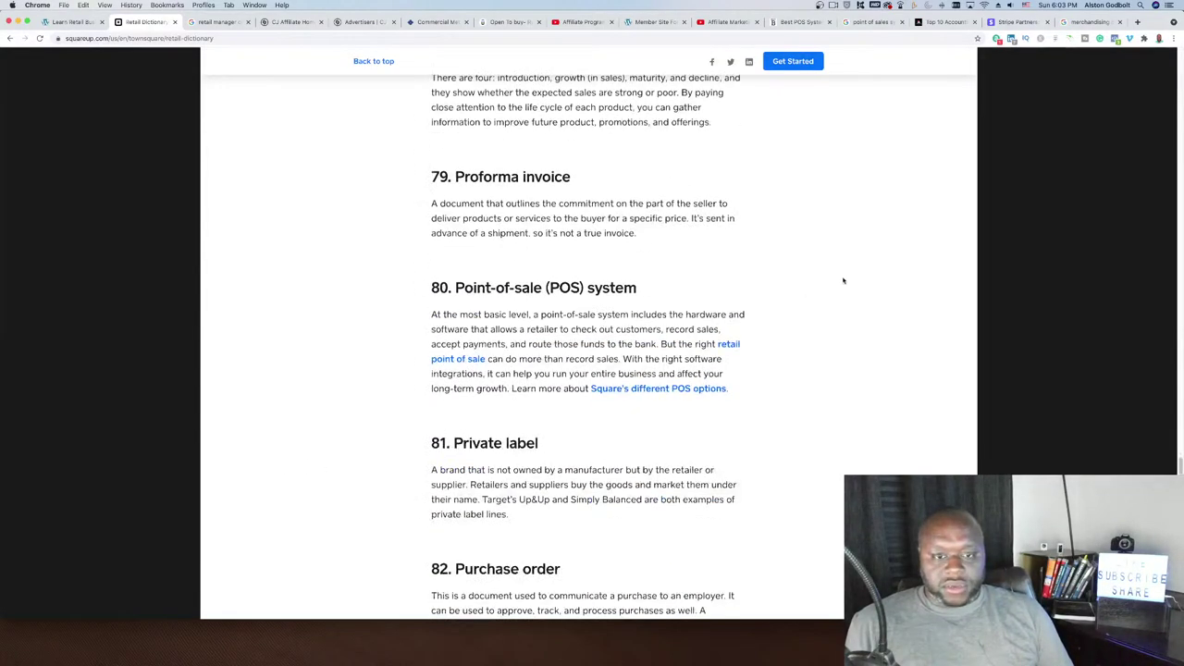
scroll(439, 315, "down", 2)
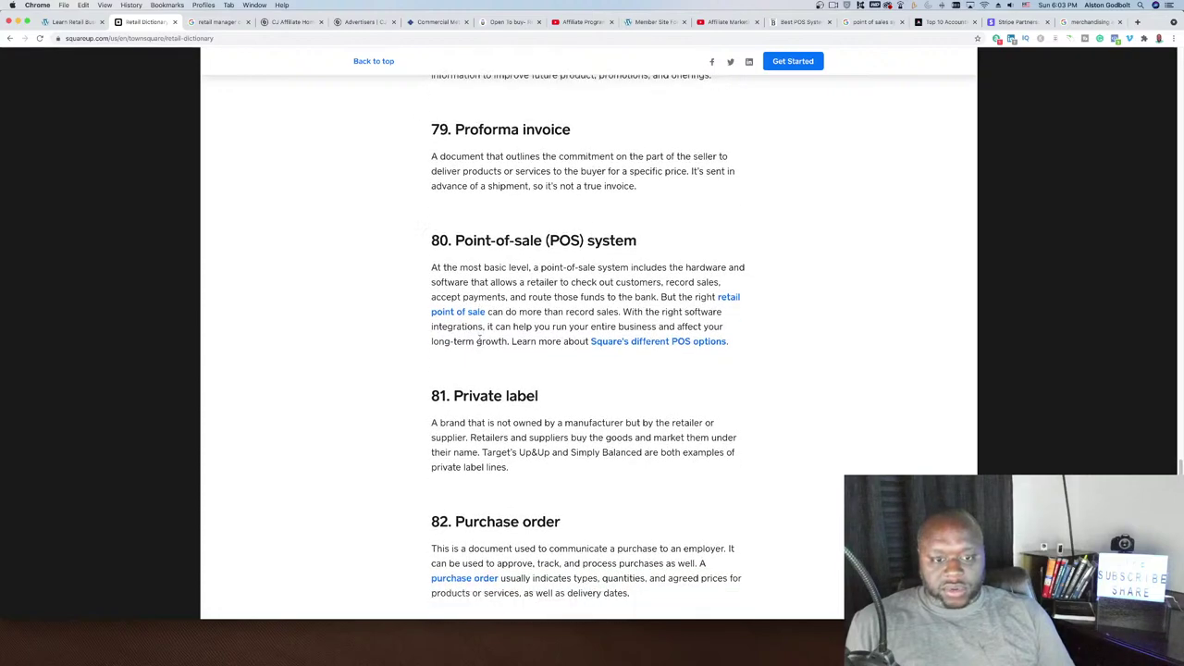
scroll(441, 364, "down", 2)
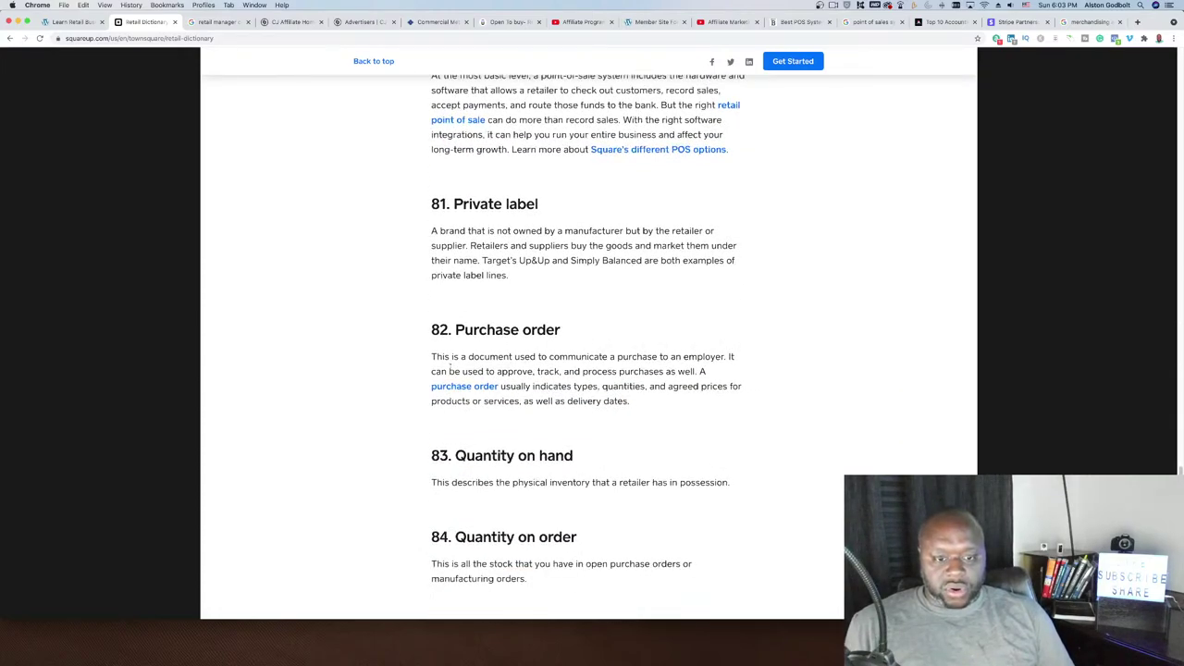
scroll(449, 367, "down", 1)
scroll(449, 367, "down", 4)
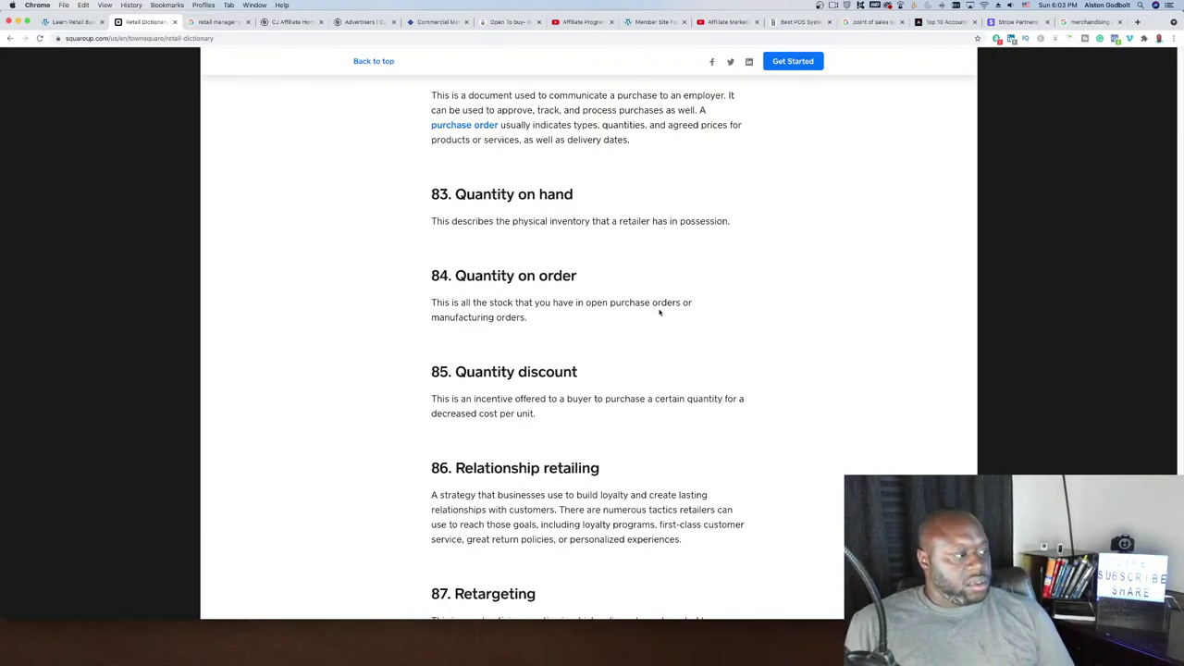
Switch to the Google results for "merchandising affiliate programs"
left_click(470, 39)
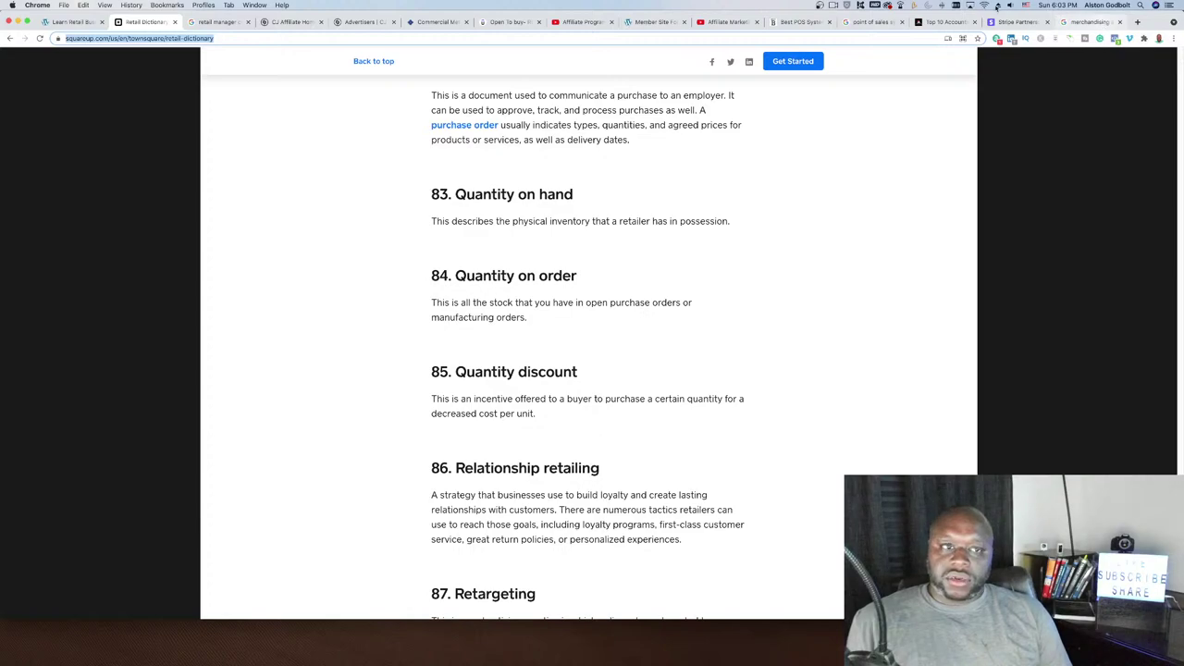
left_click(1088, 21)
left_click(462, 39)
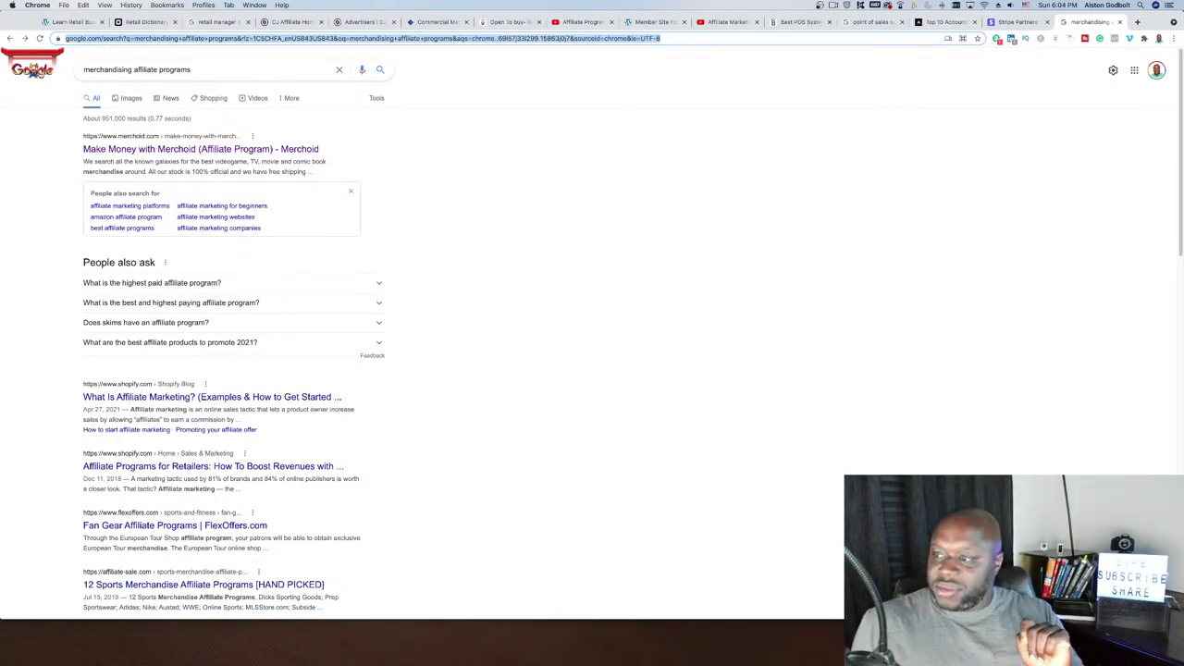
Switch to Ahrefs Keywords Explorer, look up "types of planogram" in place of "pop-up store", and view its keyword overview
left_click(880, 321)
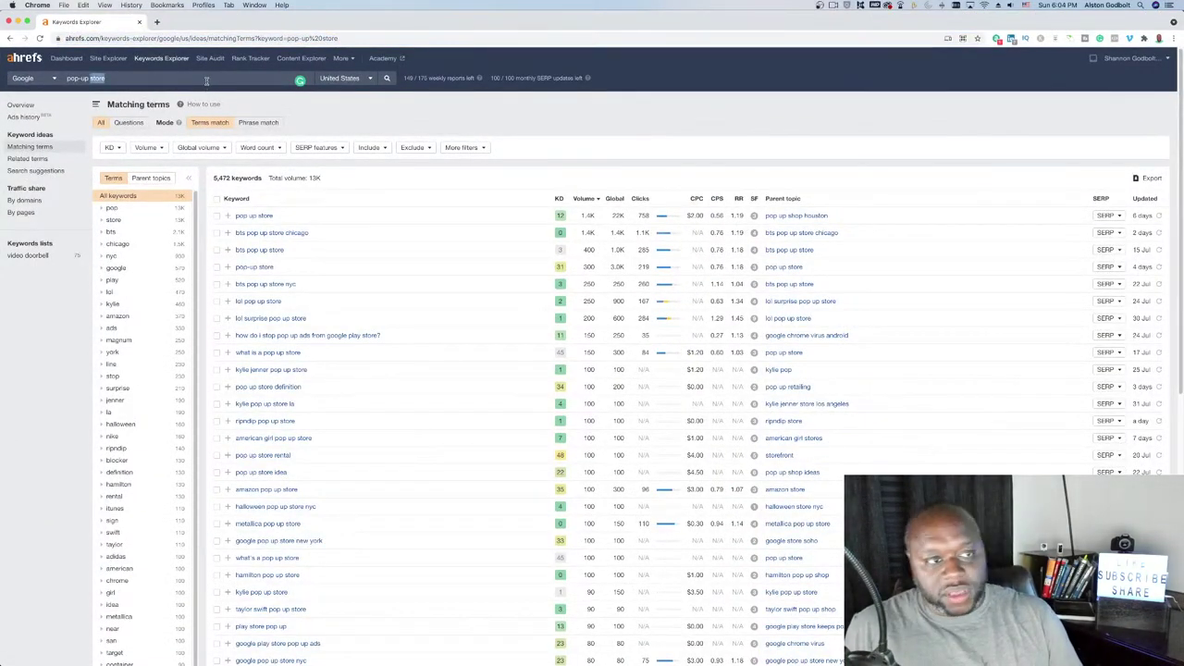
triple_click(207, 79)
key("BackSpace")
type("types of pla")
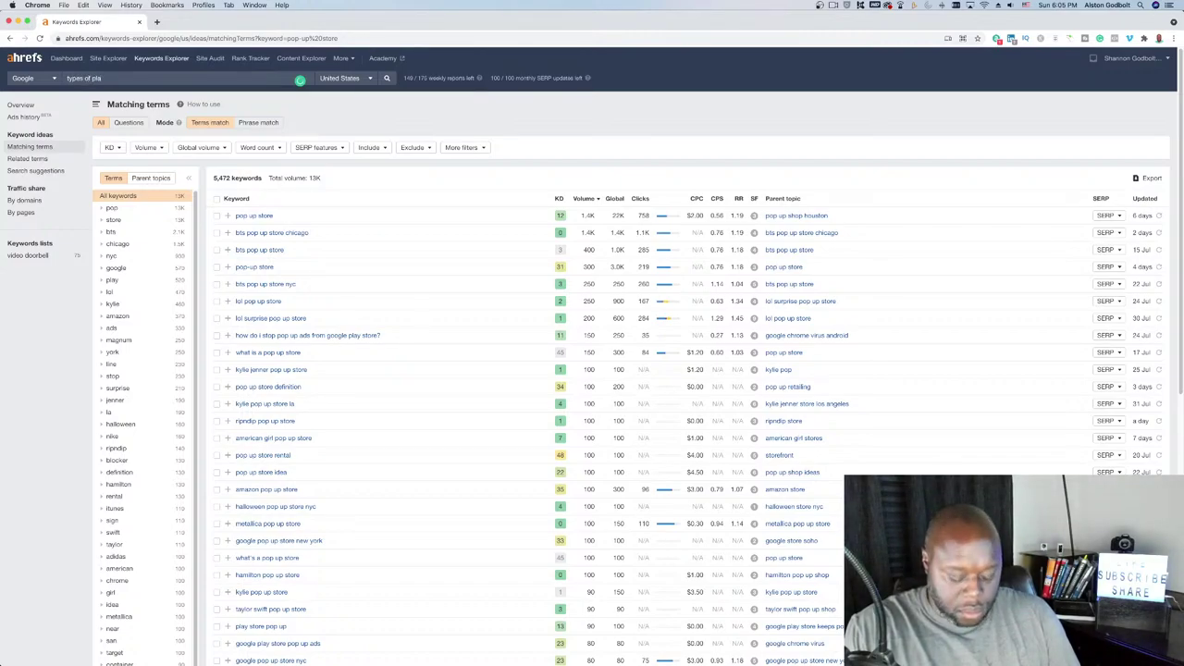
type("nogram")
key("Return")
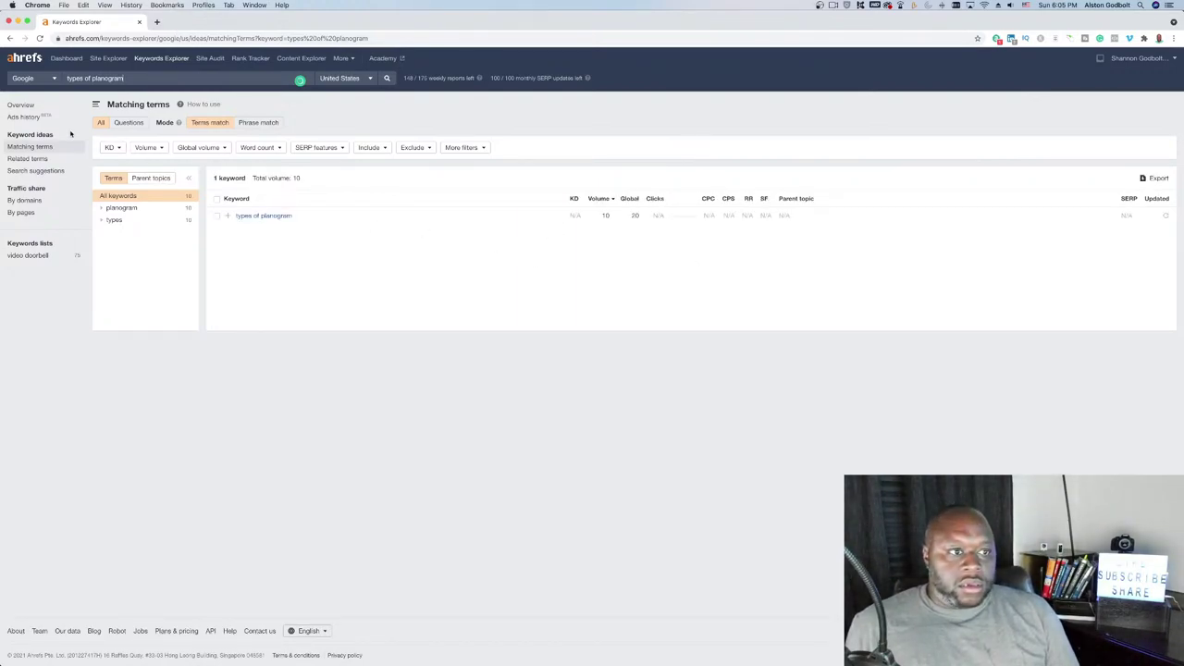
left_click(20, 105)
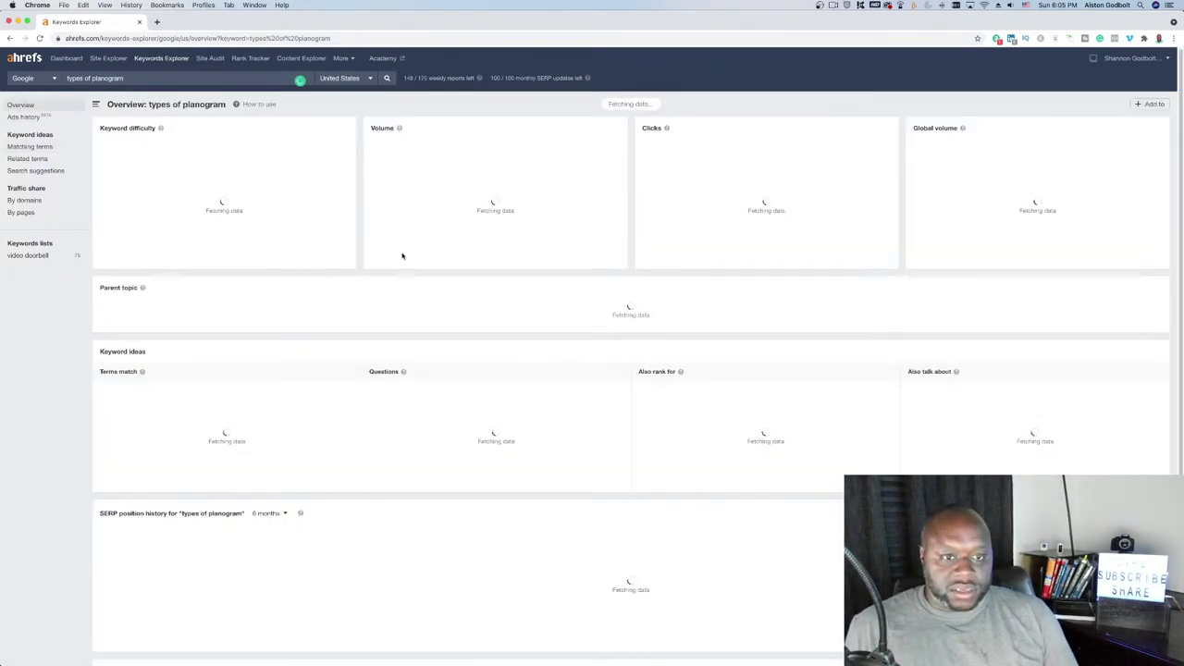
Copy "types of planogram" from the keyword field, search Google for it in a new tab, and check the related search suggestions
left_click(182, 80)
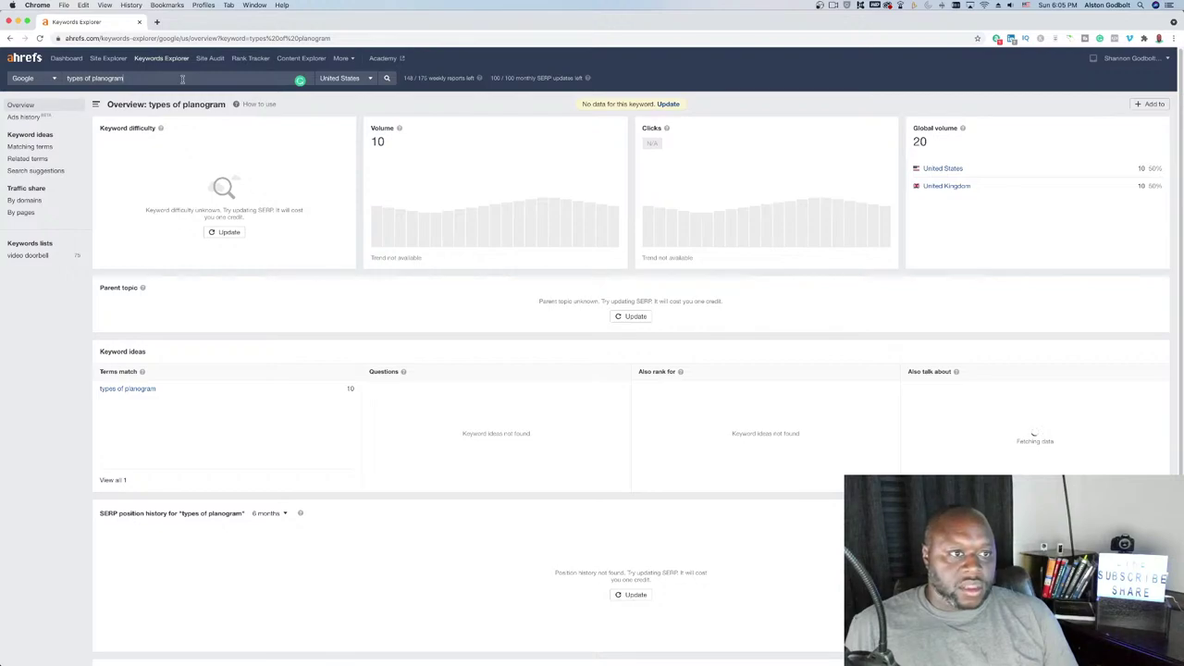
triple_click(167, 79)
key("cmd+c")
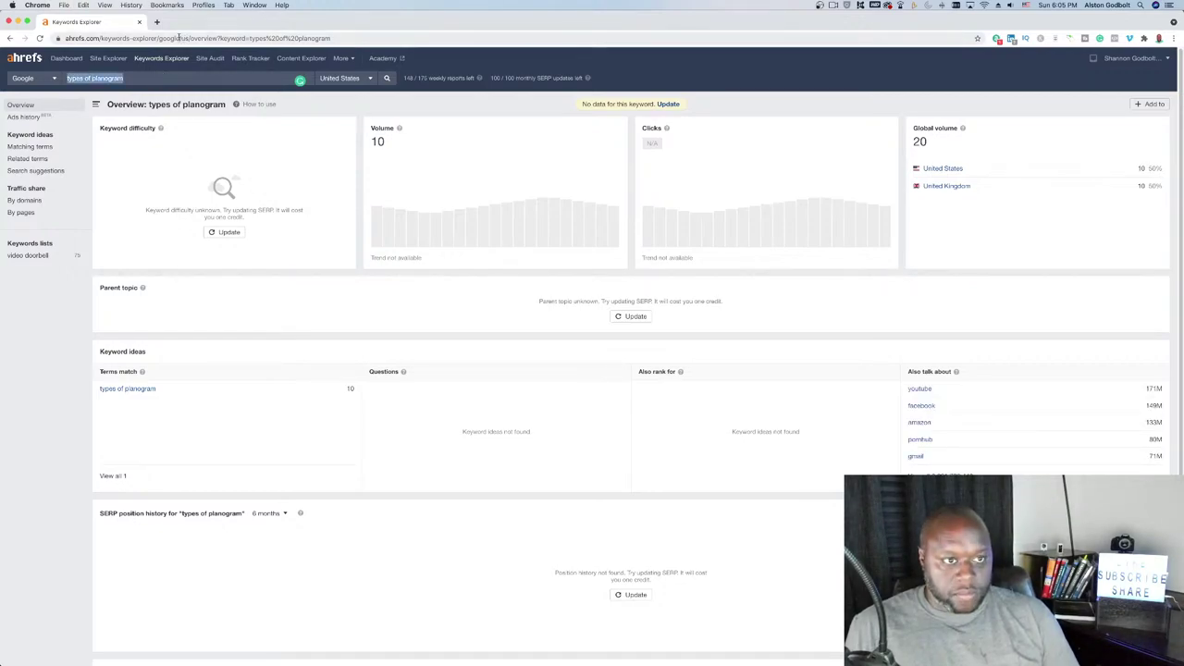
left_click(157, 21)
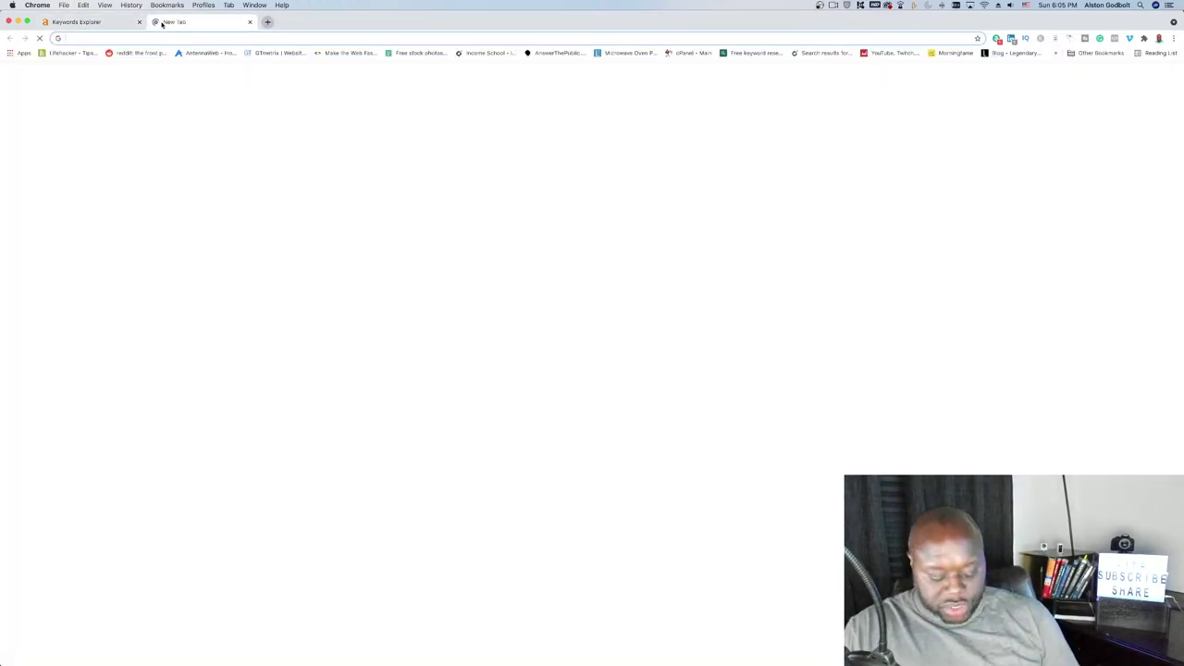
key("cmd+v")
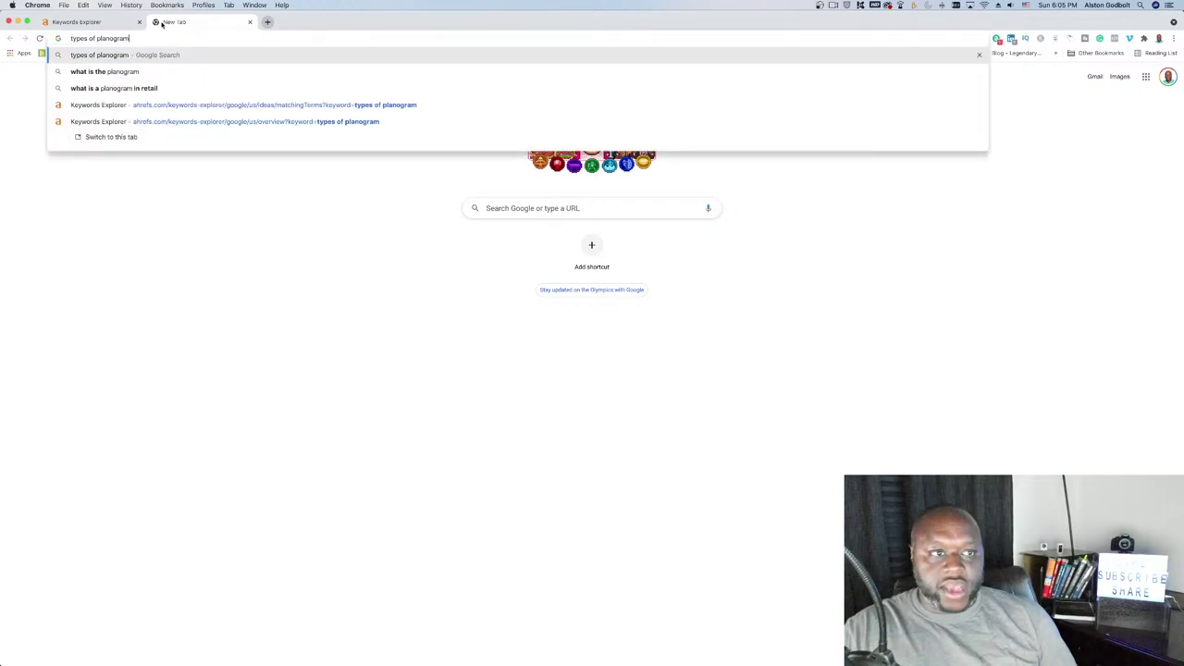
key("Return")
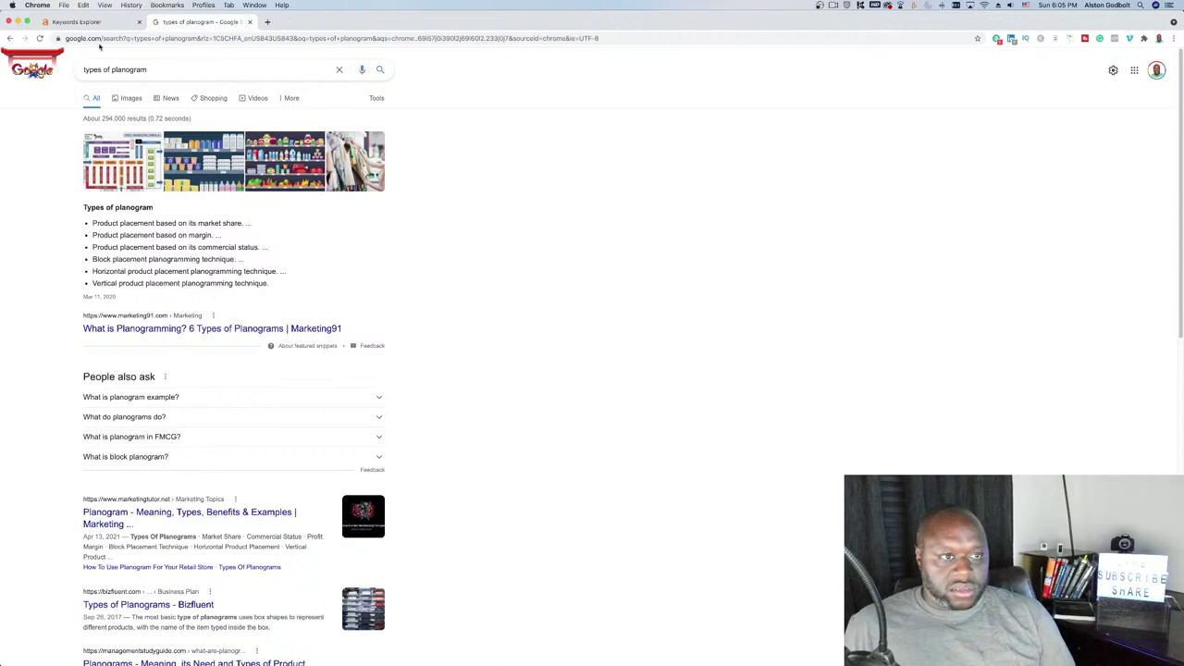
double_click(131, 68)
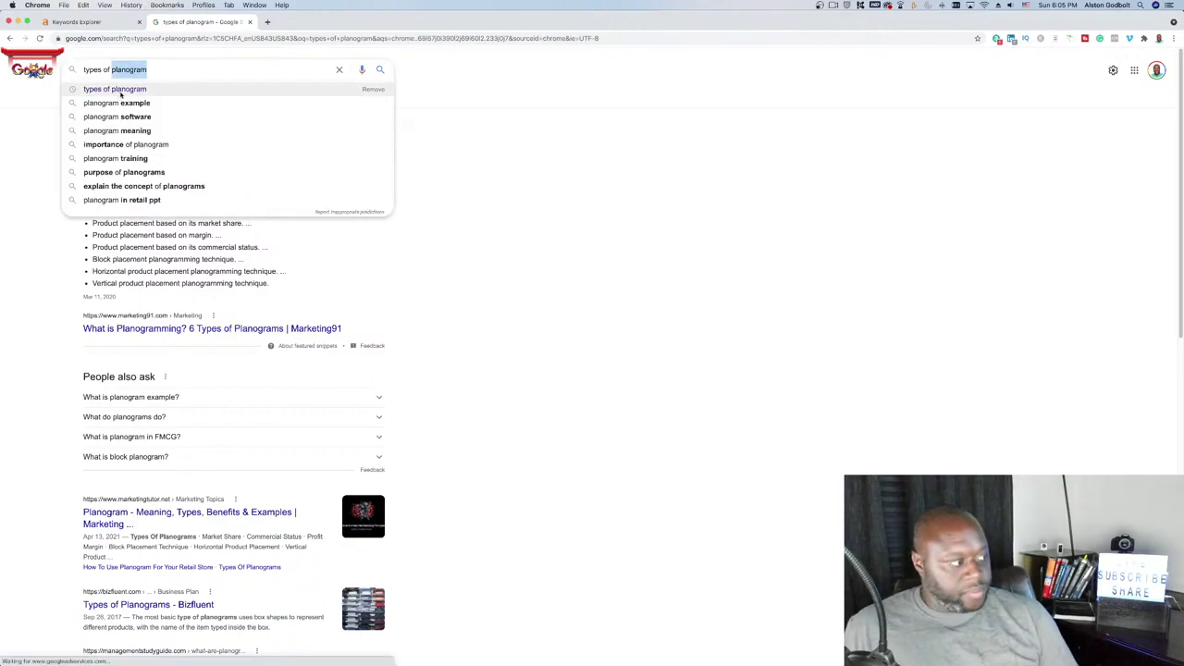
Return to Ahrefs Keywords Explorer and replace the keyword with "planogram" to look up its overview
left_click(89, 25)
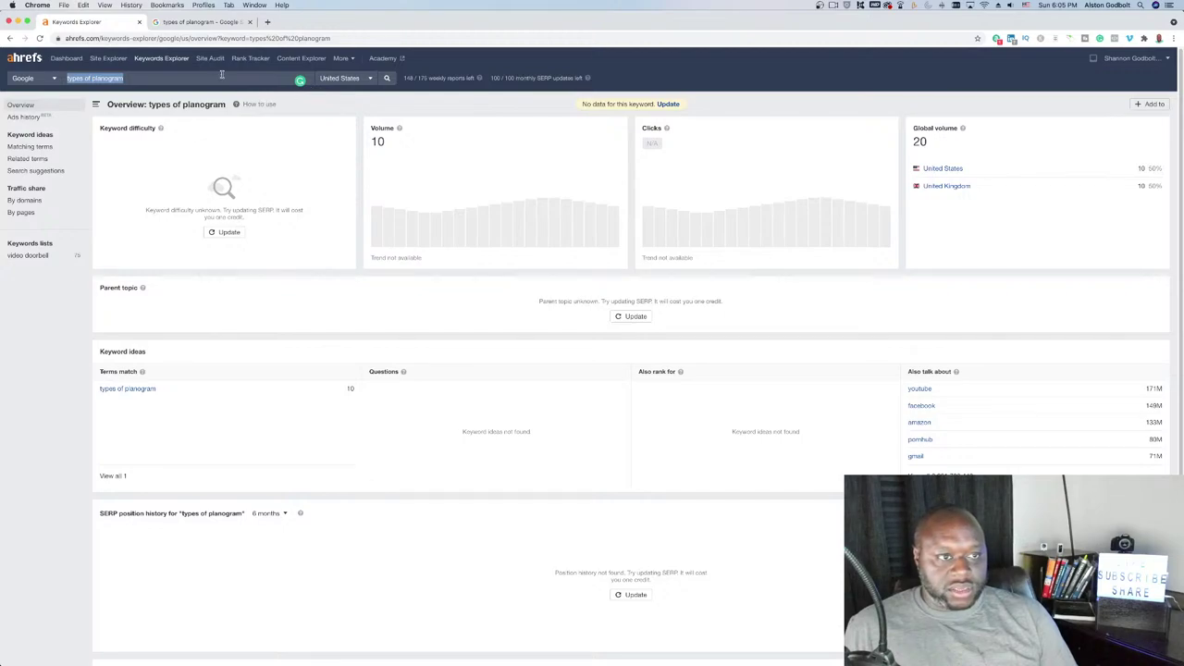
key("alt+BackSpace")
key("alt+BackSpace")
key("alt+BackSpace")
type("planogram")
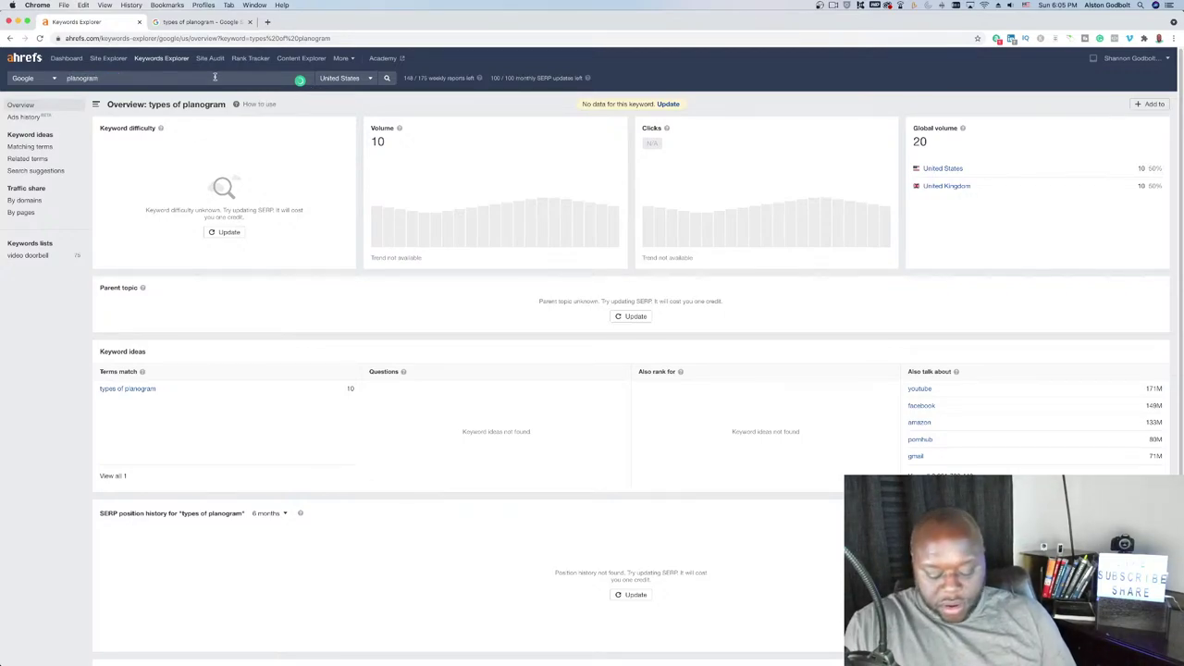
key("Return")
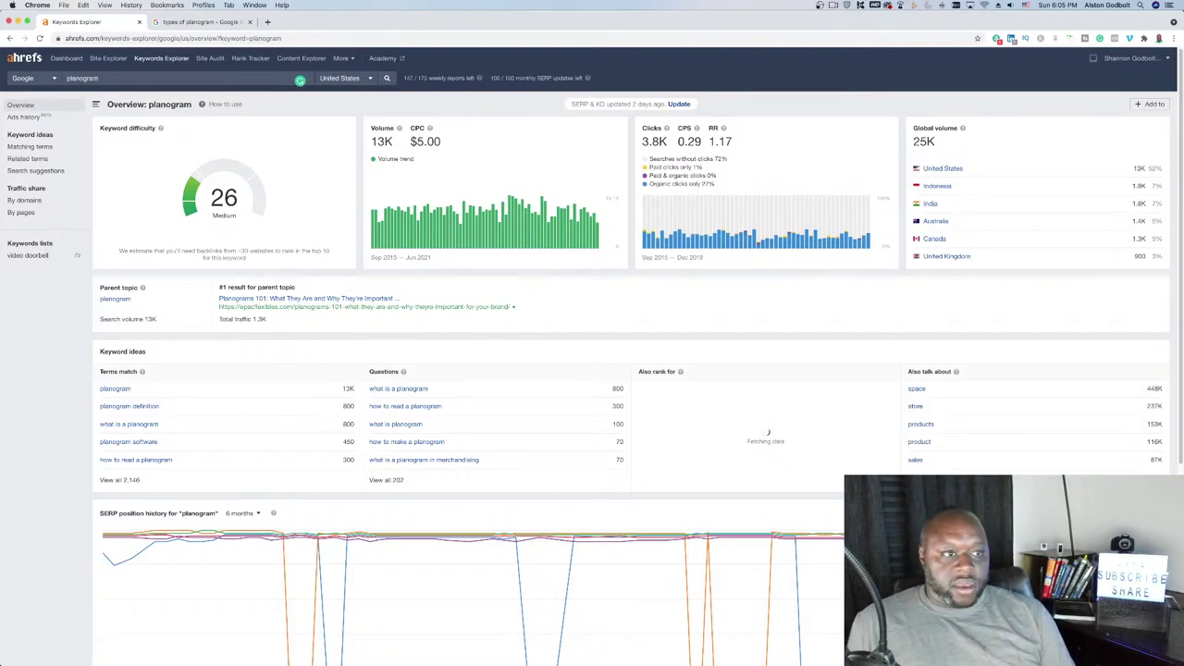
Review the matching terms for "planogram" and open the keyword overview of "how to read a planogram"
left_click(43, 146)
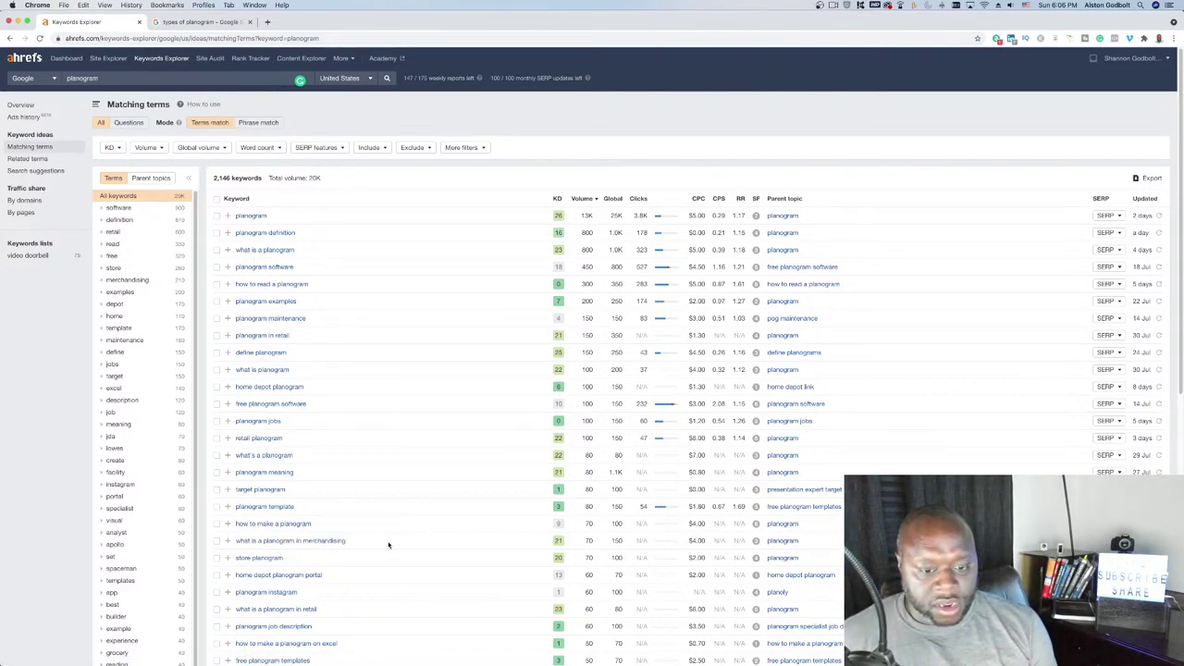
scroll(358, 555, "down", 1)
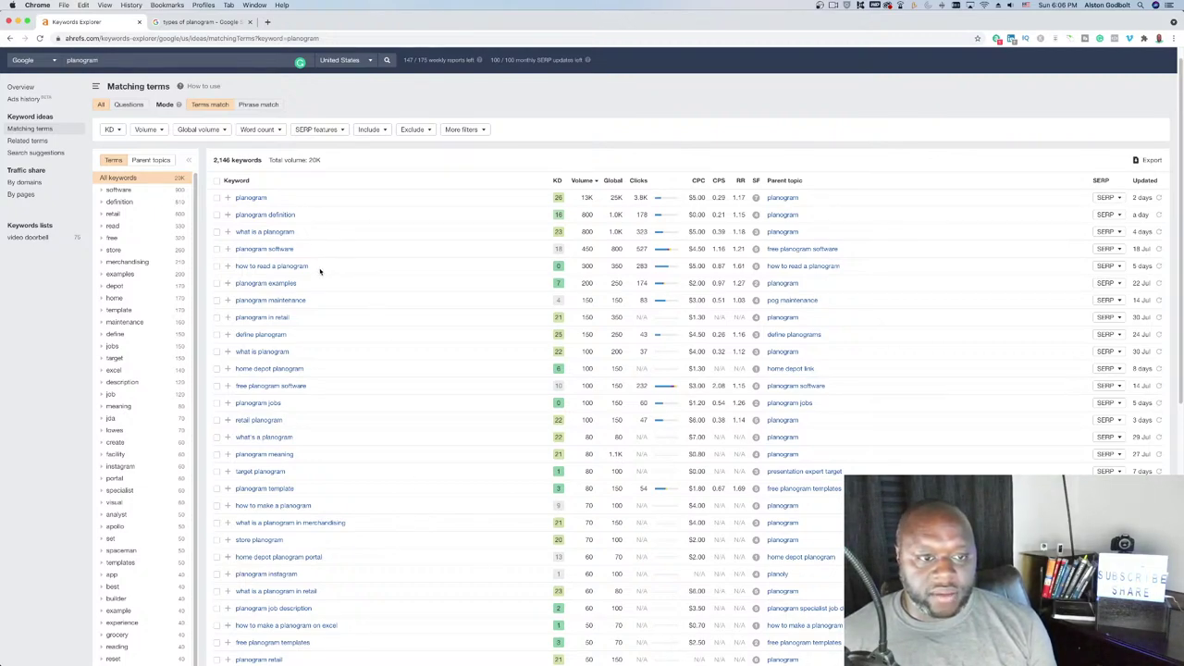
left_click_drag(309, 266, 244, 269)
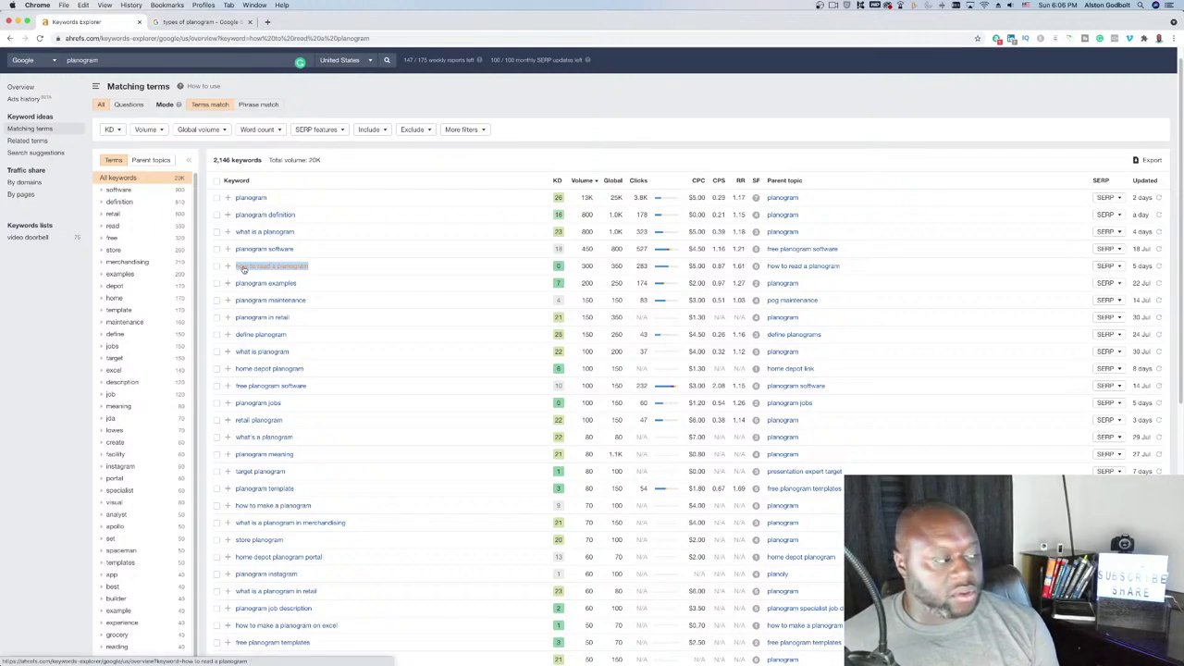
left_click(244, 268)
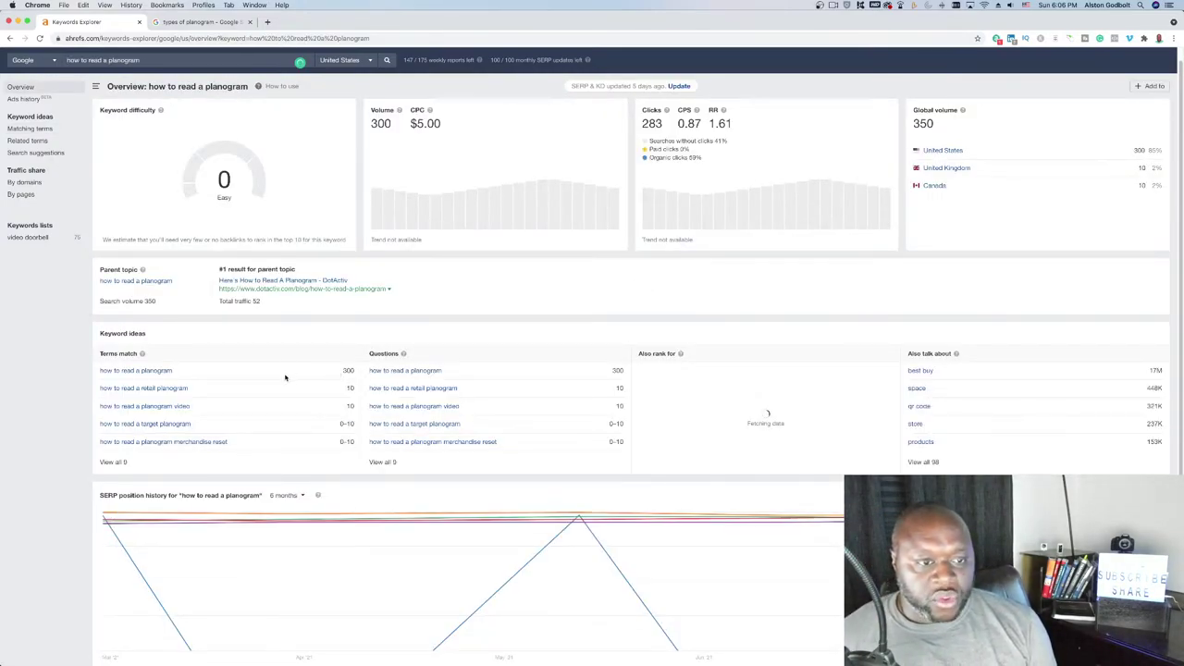
Open the Nexgen featured-snippet result from the SERP overview of "how to read a planogram" in a new tab and skim the article
scroll(268, 454, "down", 3)
scroll(277, 488, "down", 3)
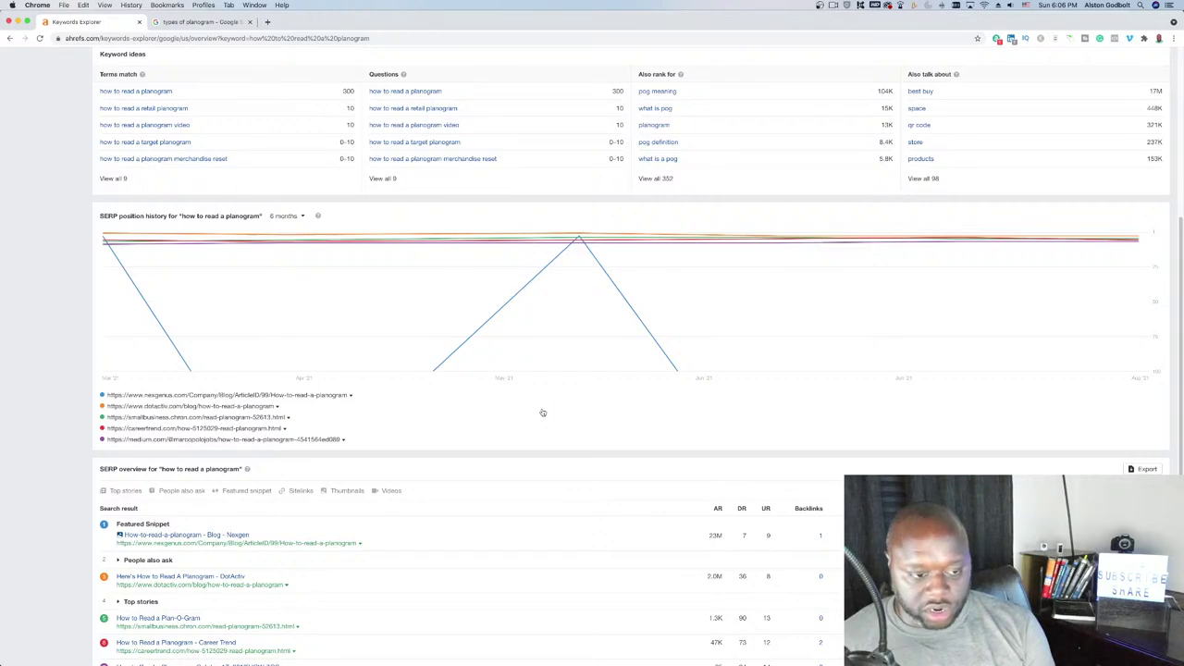
scroll(545, 416, "down", 4)
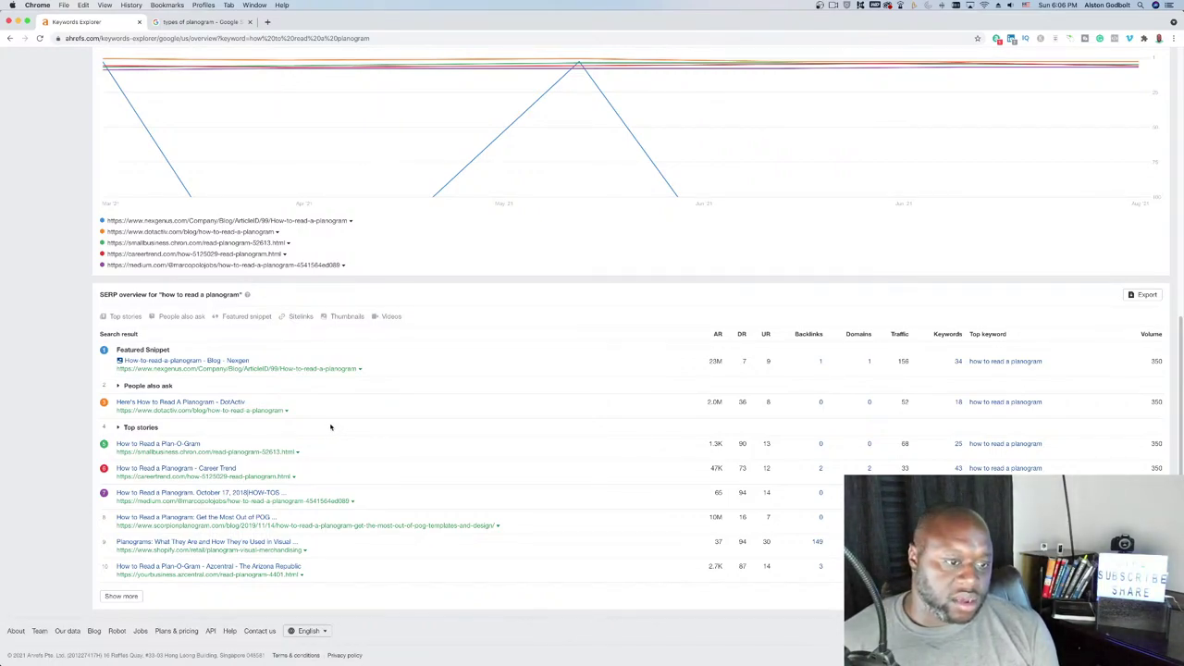
right_click(214, 362)
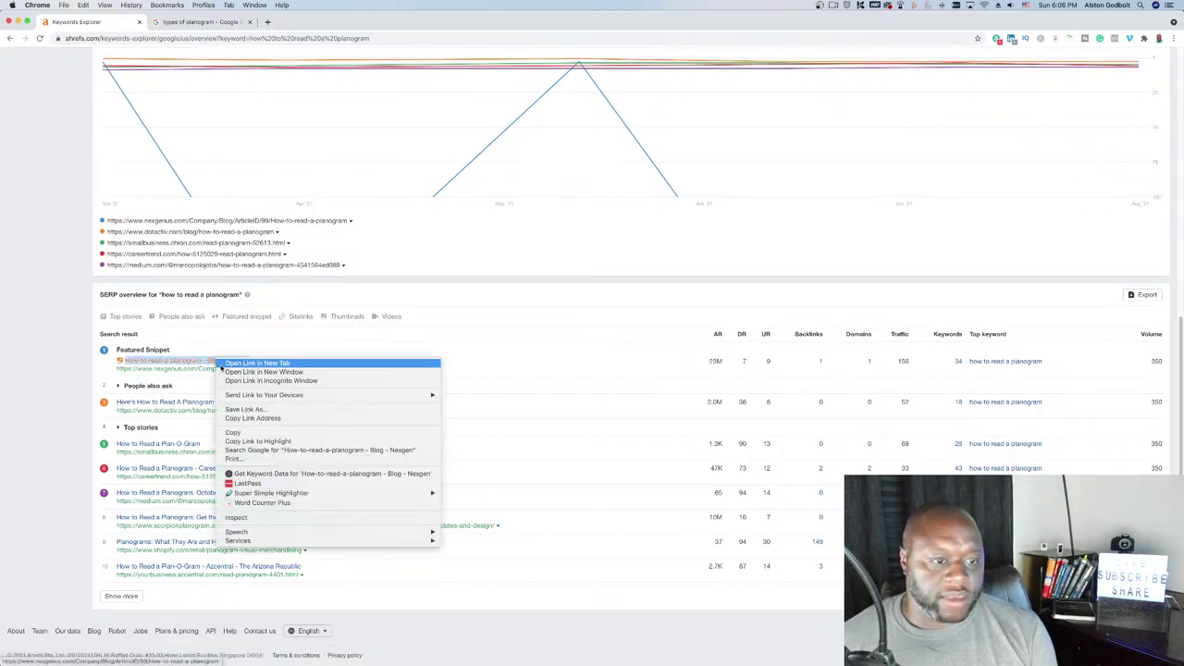
left_click(240, 368)
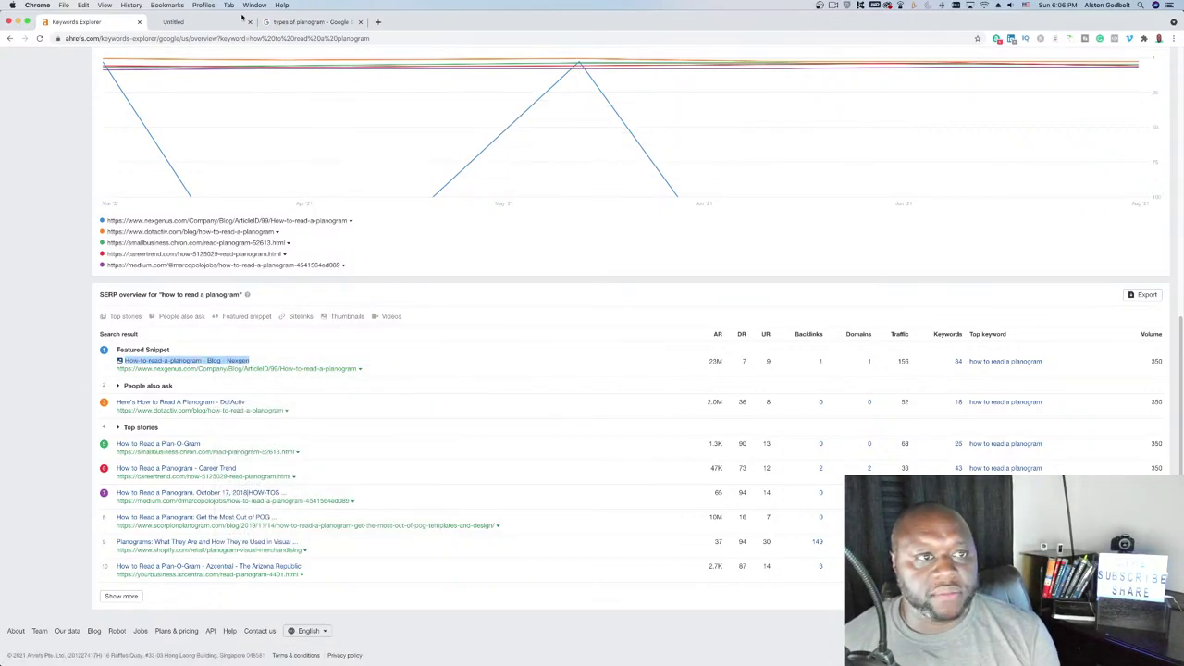
left_click(205, 21)
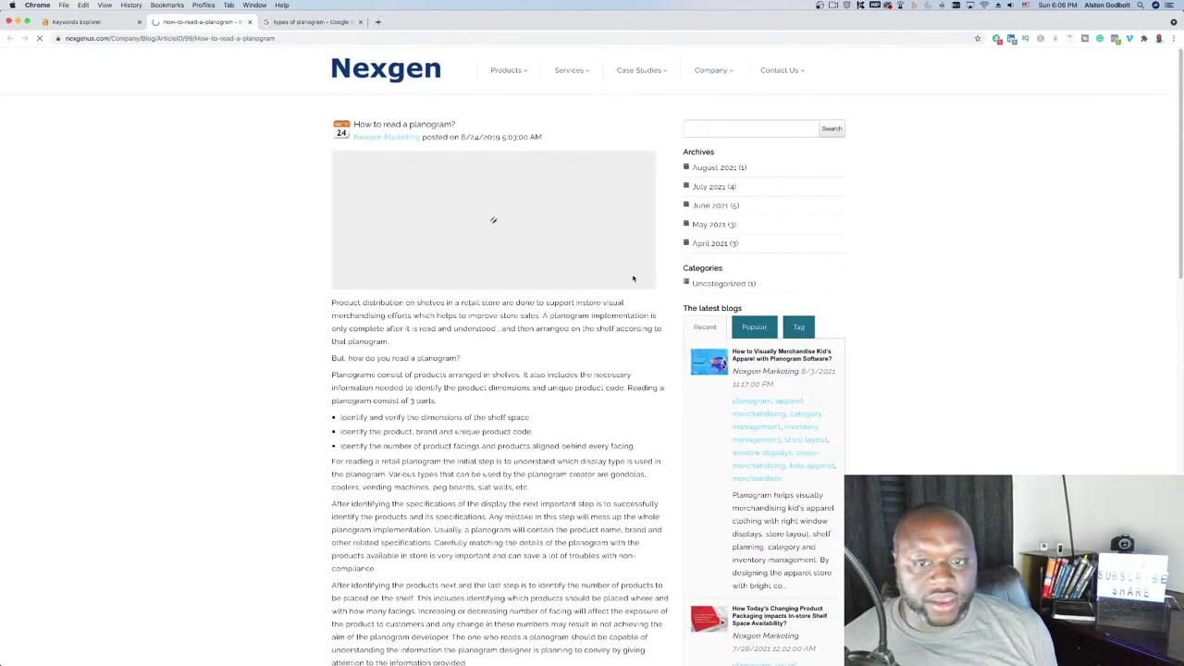
scroll(631, 277, "down", 1)
scroll(631, 277, "down", 15)
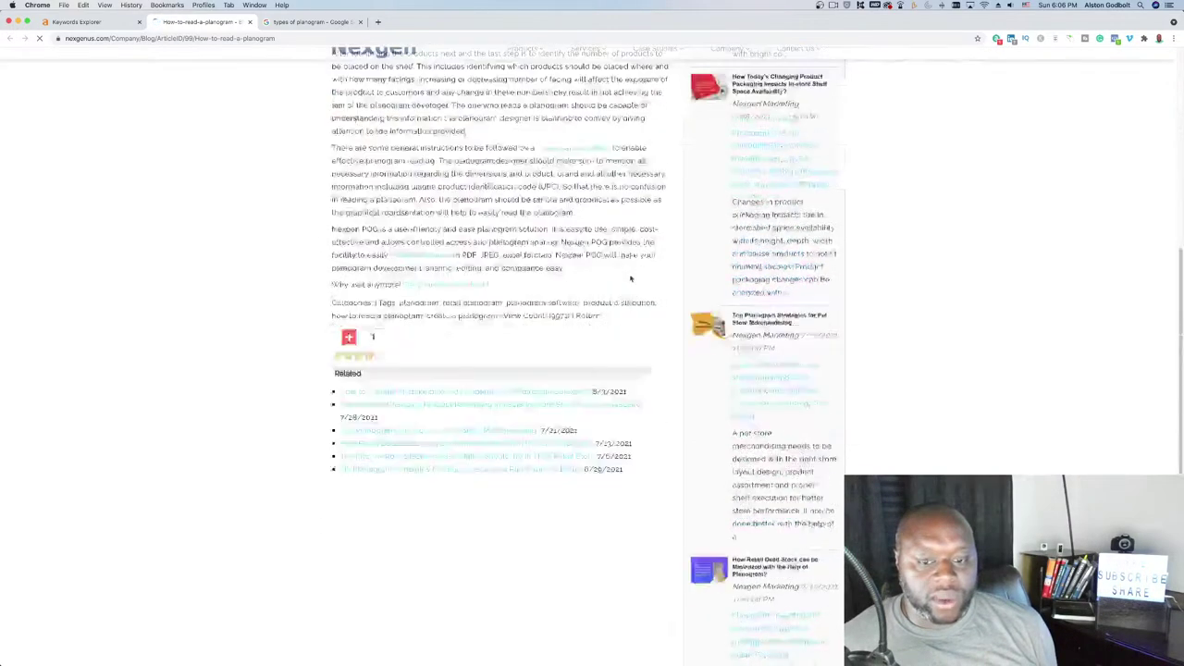
Return to the start of the planogram article, dismiss the planogramming help form, and open the Nexgen home page
scroll(632, 278, "up", 5)
scroll(632, 278, "up", 20)
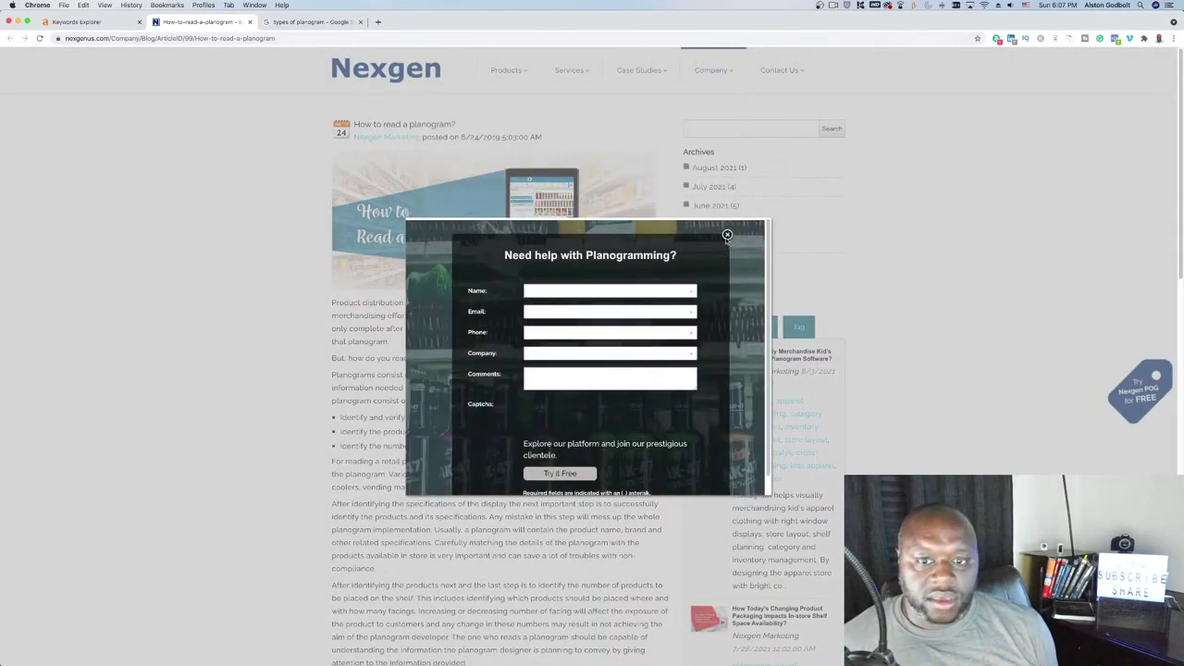
left_click(731, 84)
left_click(405, 81)
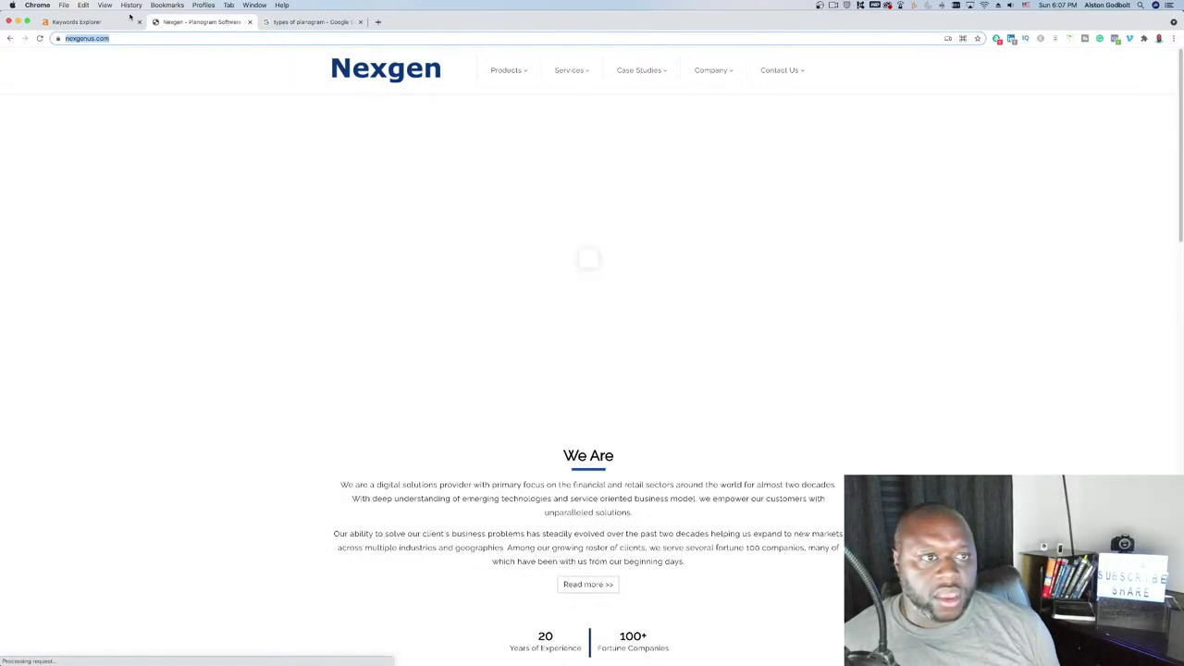
left_click(131, 19)
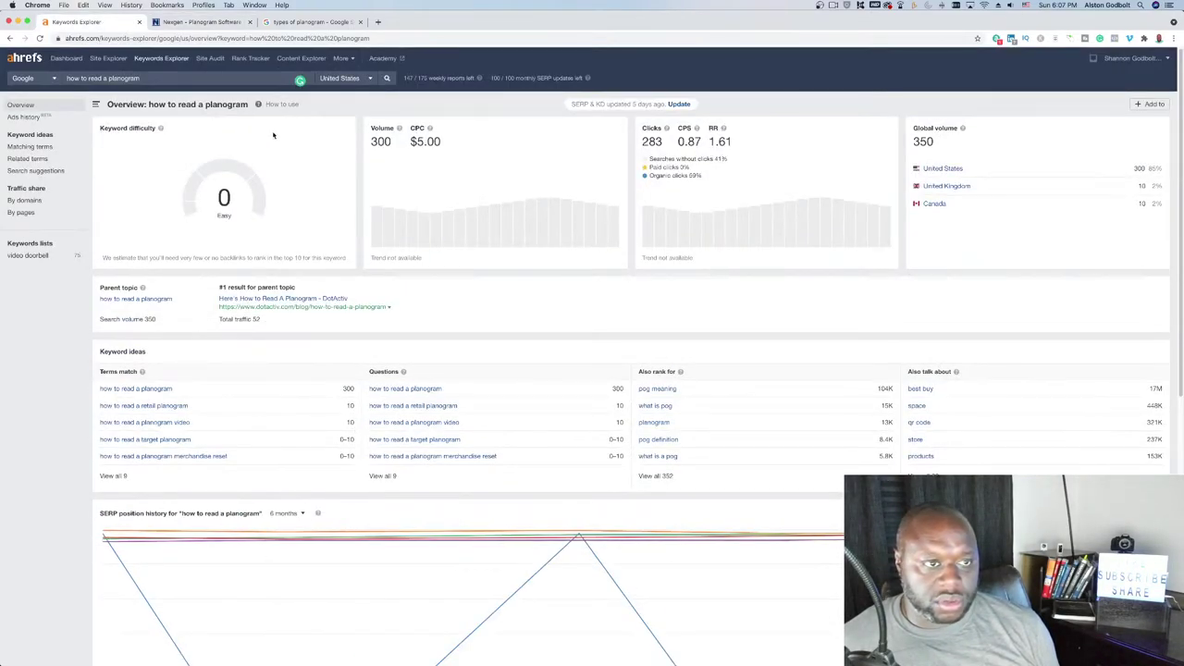
right_click(114, 59)
left_click(153, 59)
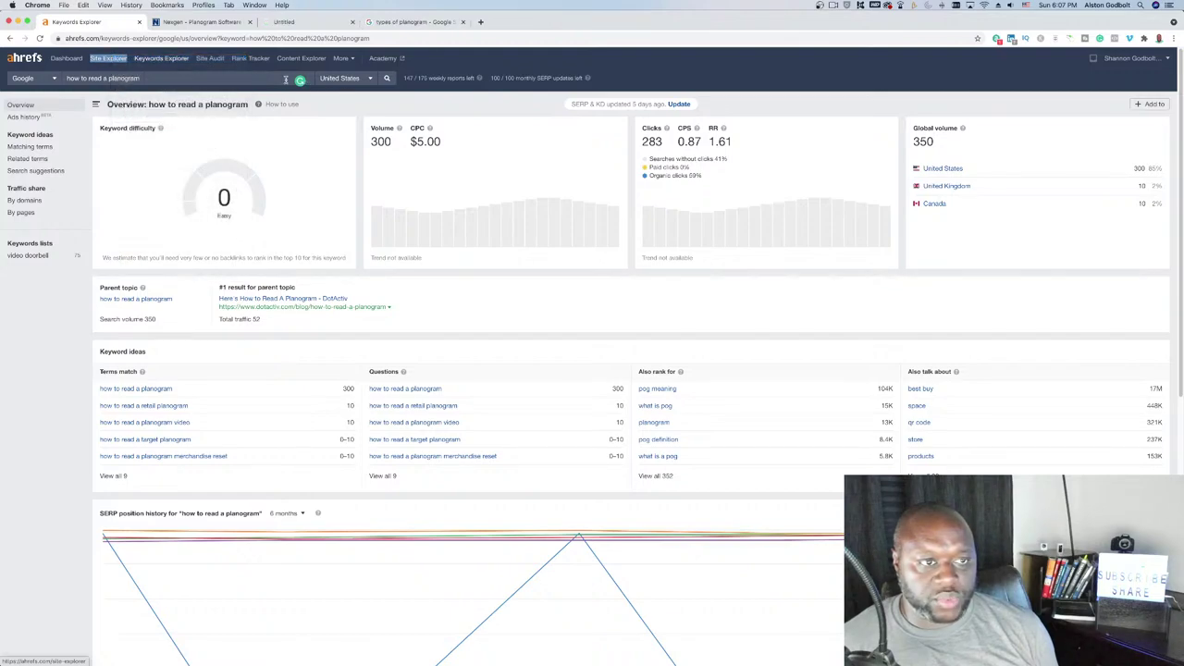
left_click(306, 21)
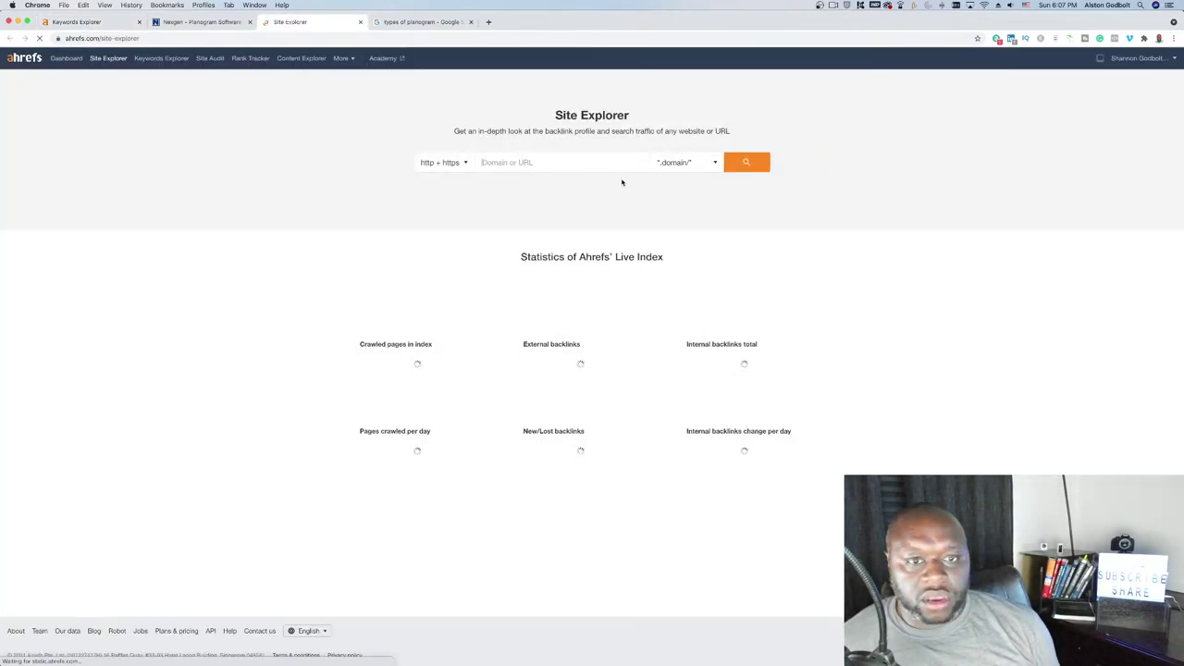
type("https://www.nexgenus.com/")
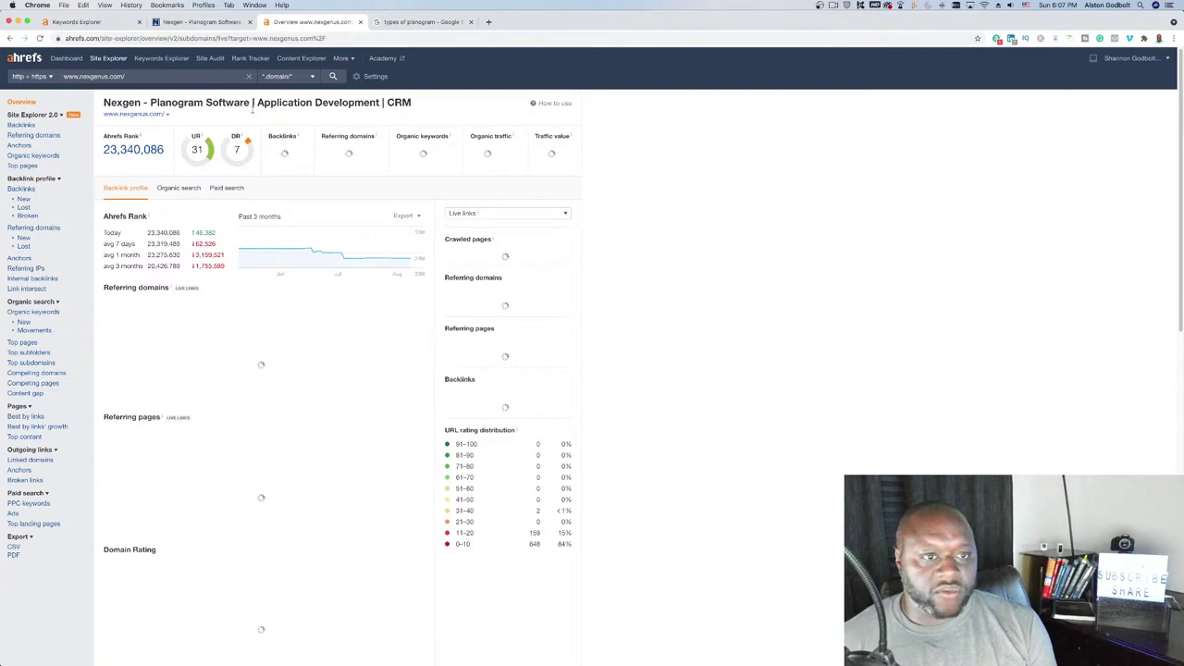
Skim the Nexgen home page down to its footer and select the site name "nexgenus" in its web address
left_click(193, 21)
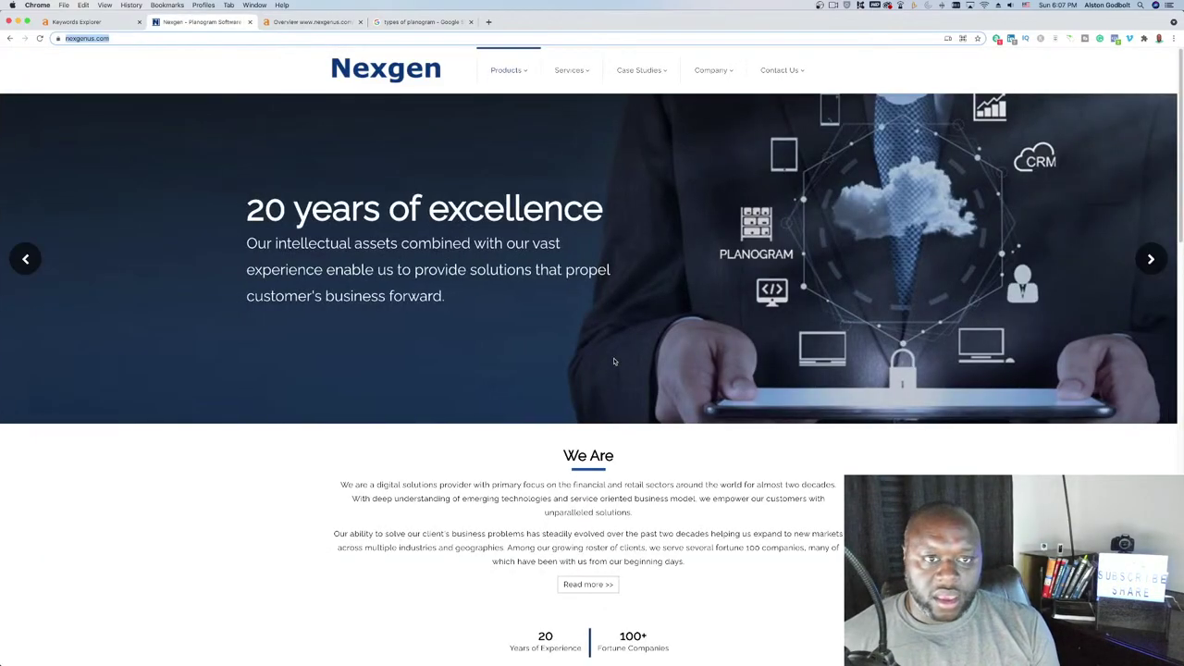
scroll(613, 361, "down", 15)
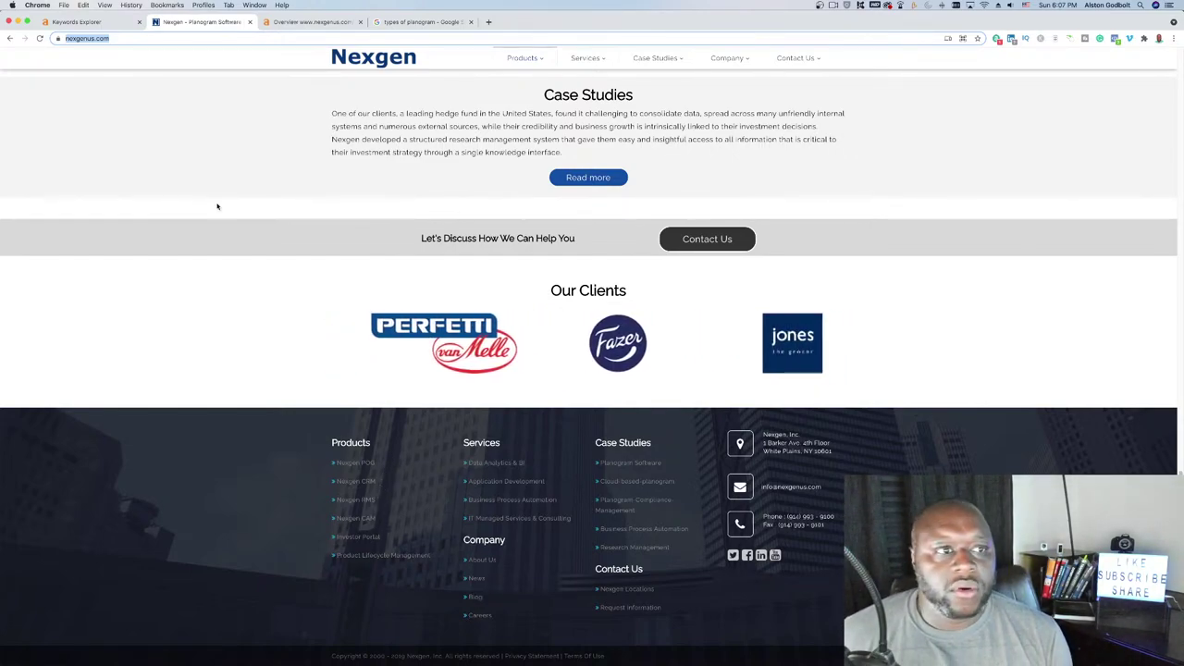
left_click(107, 39)
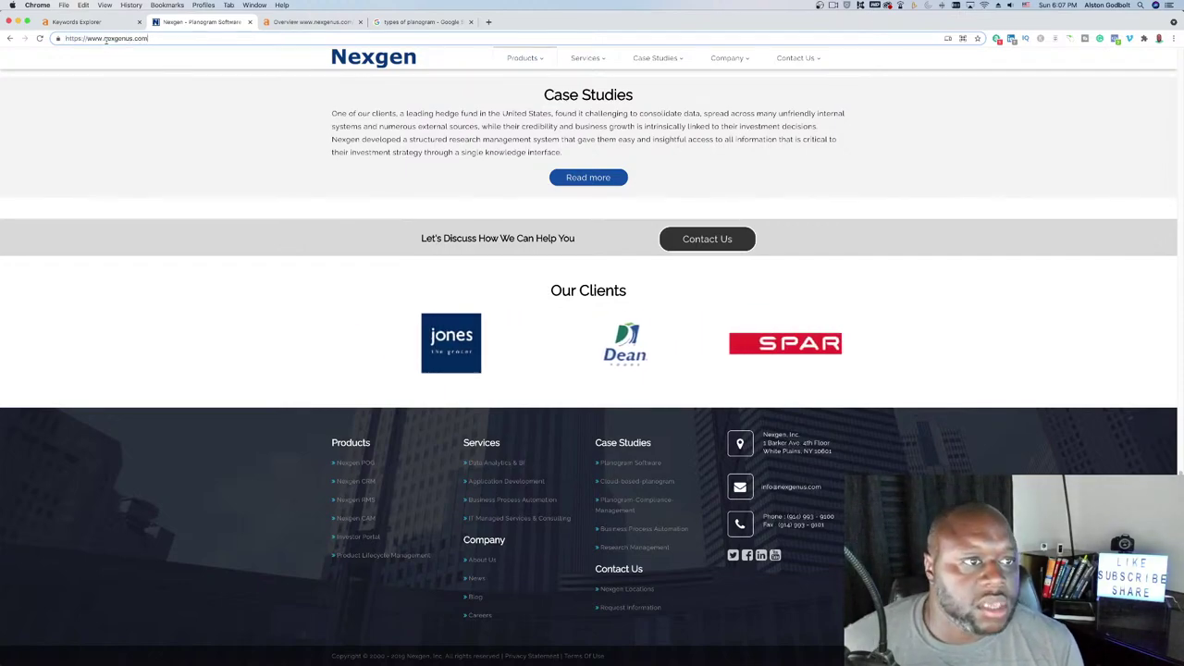
left_click_drag(108, 38, 134, 38)
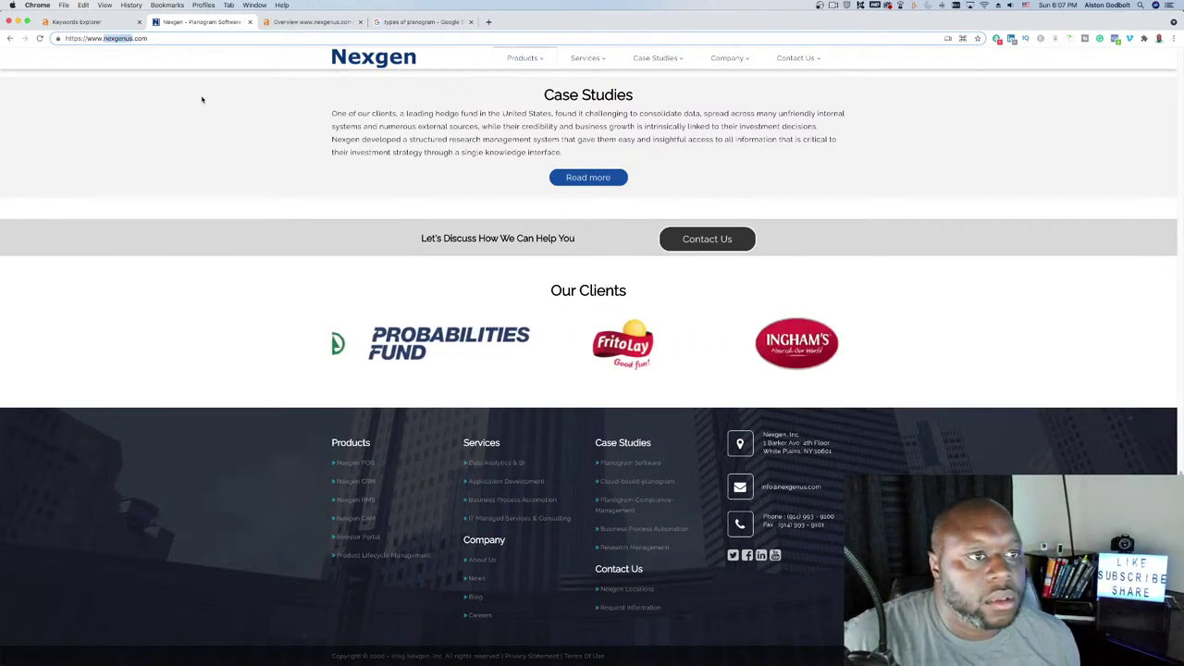
Search Google for "nexgenus affiliate program" in a new tab
left_click(421, 21)
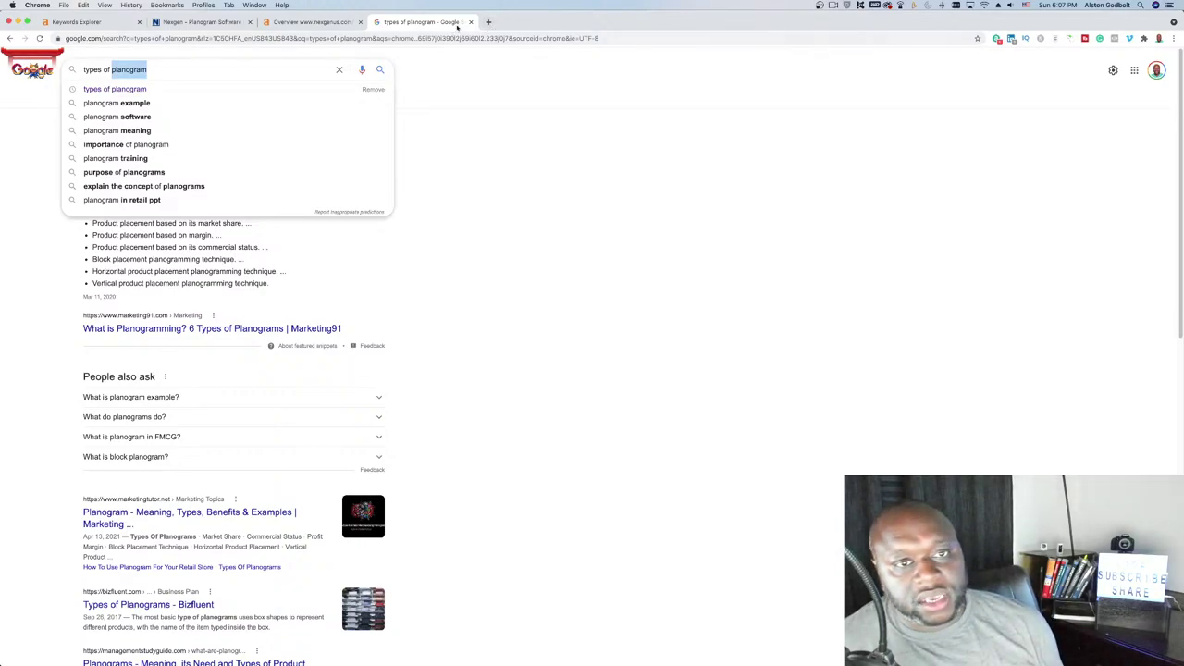
key("super+t")
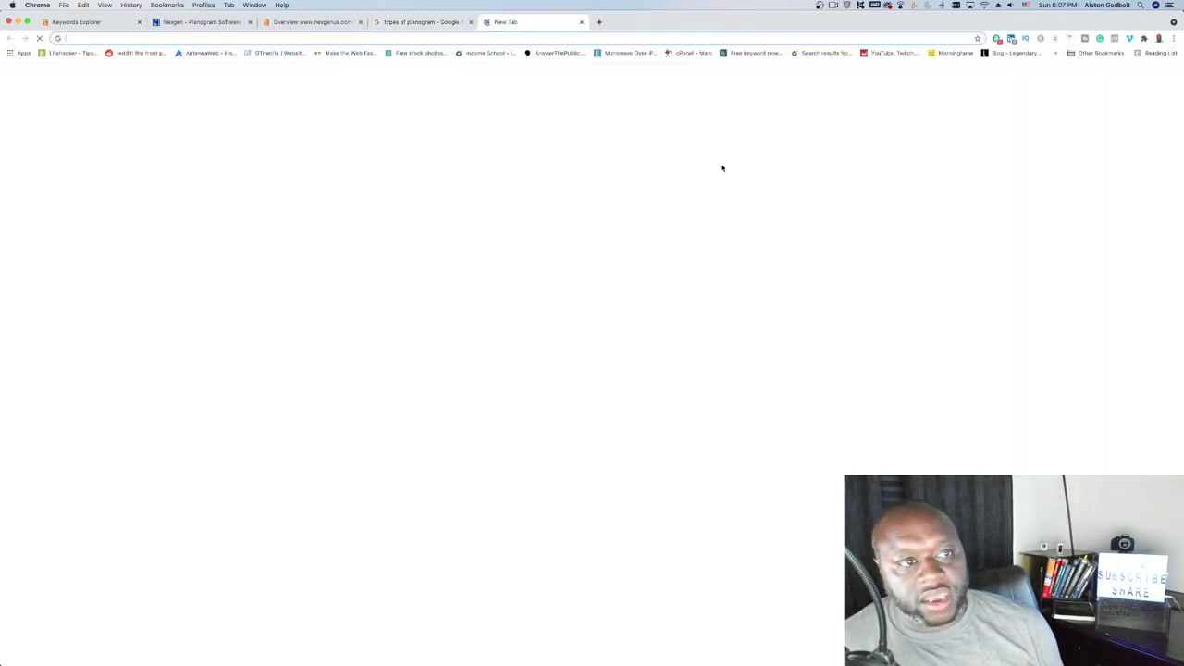
type("nexgenus")
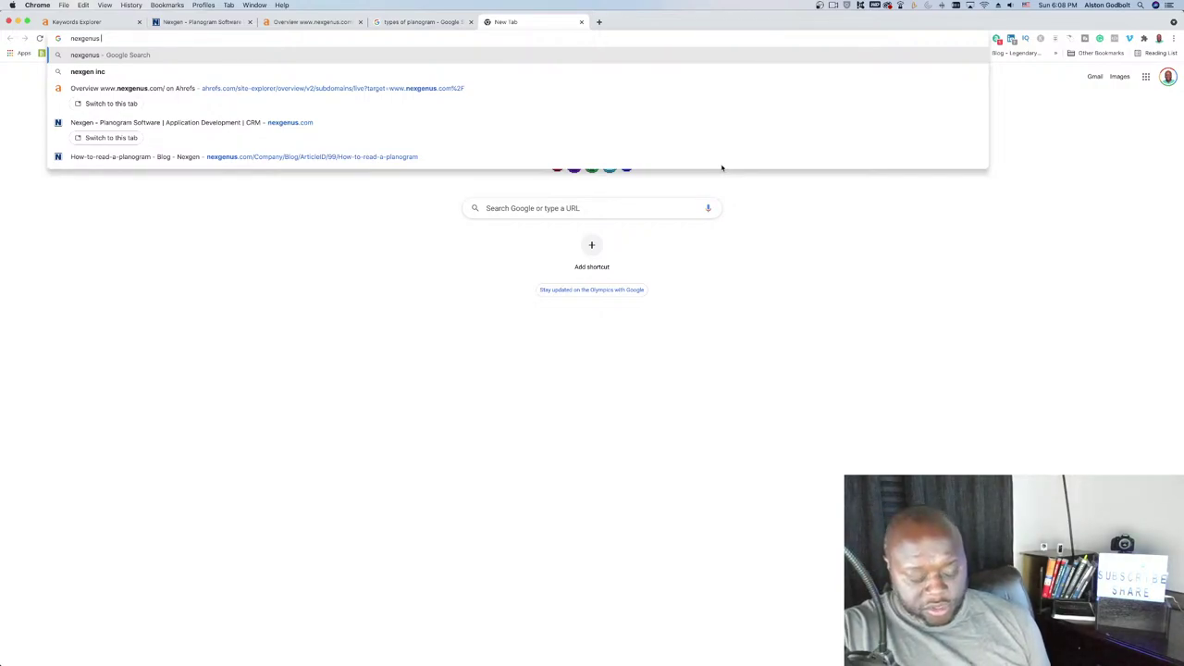
type("affiliate")
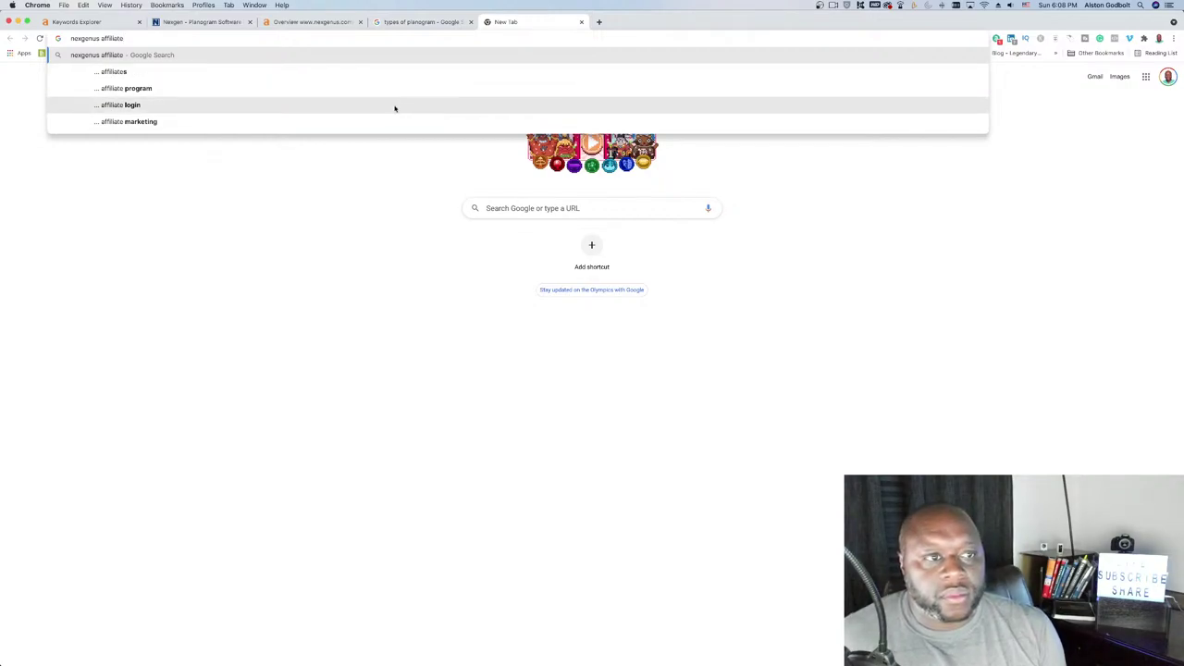
left_click(397, 90)
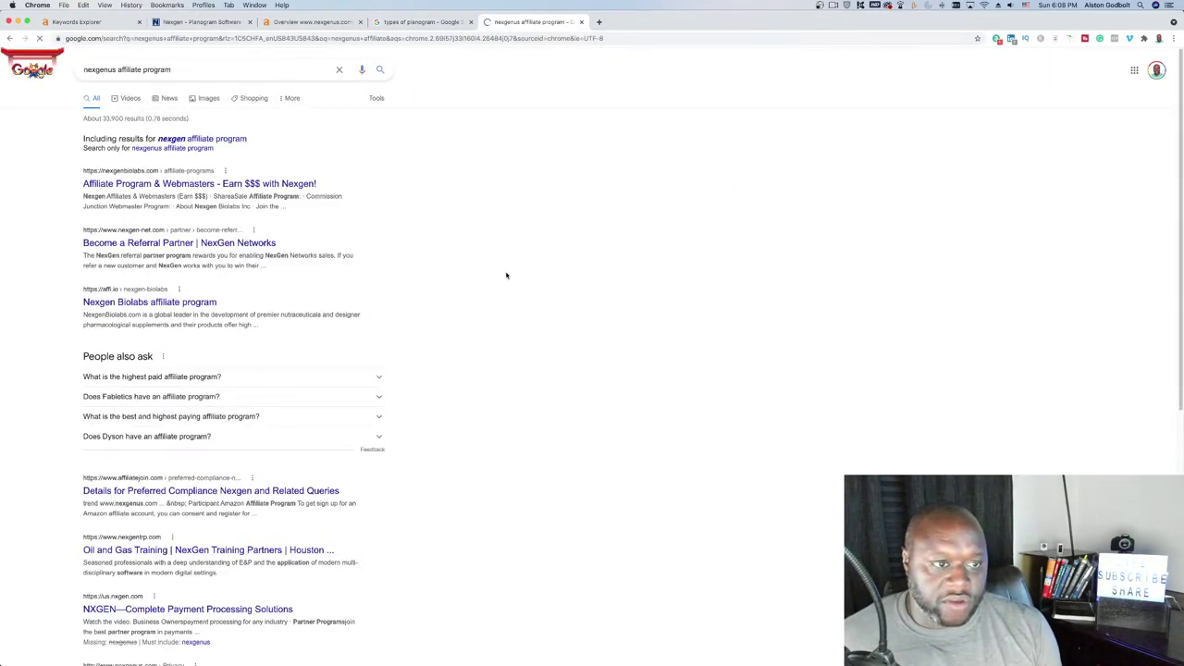
Open the Nexgen Biolabs affiliate program result and check that company's home page in a separate tab, closing it again
left_click(137, 186)
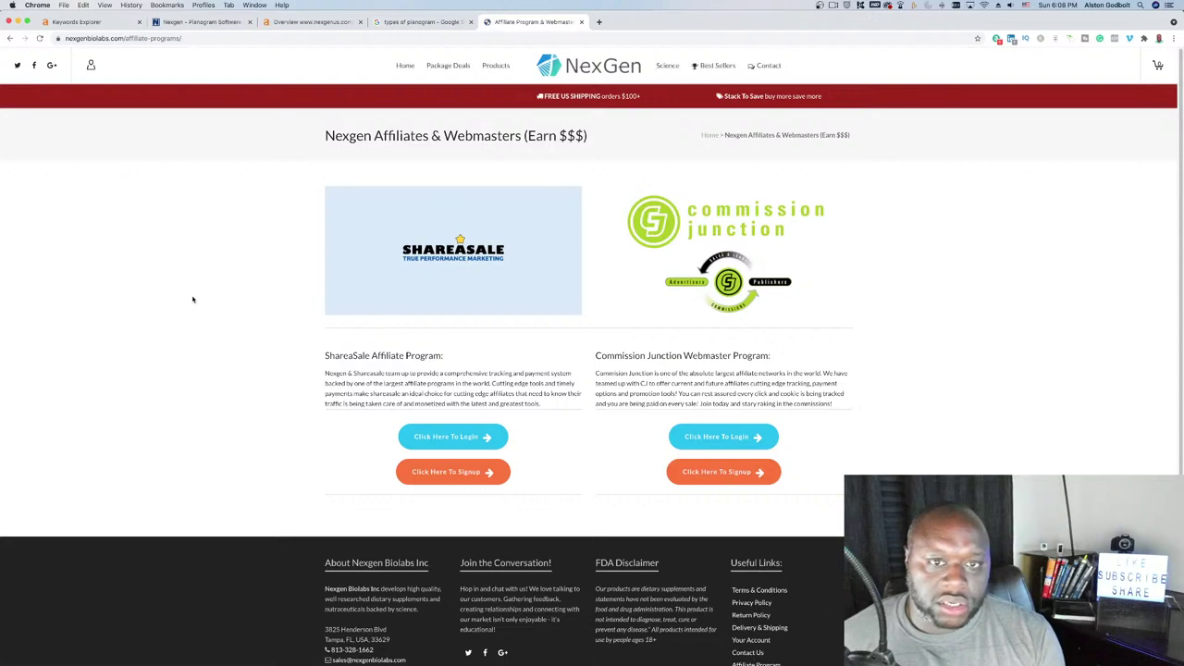
right_click(406, 67)
left_click(445, 72)
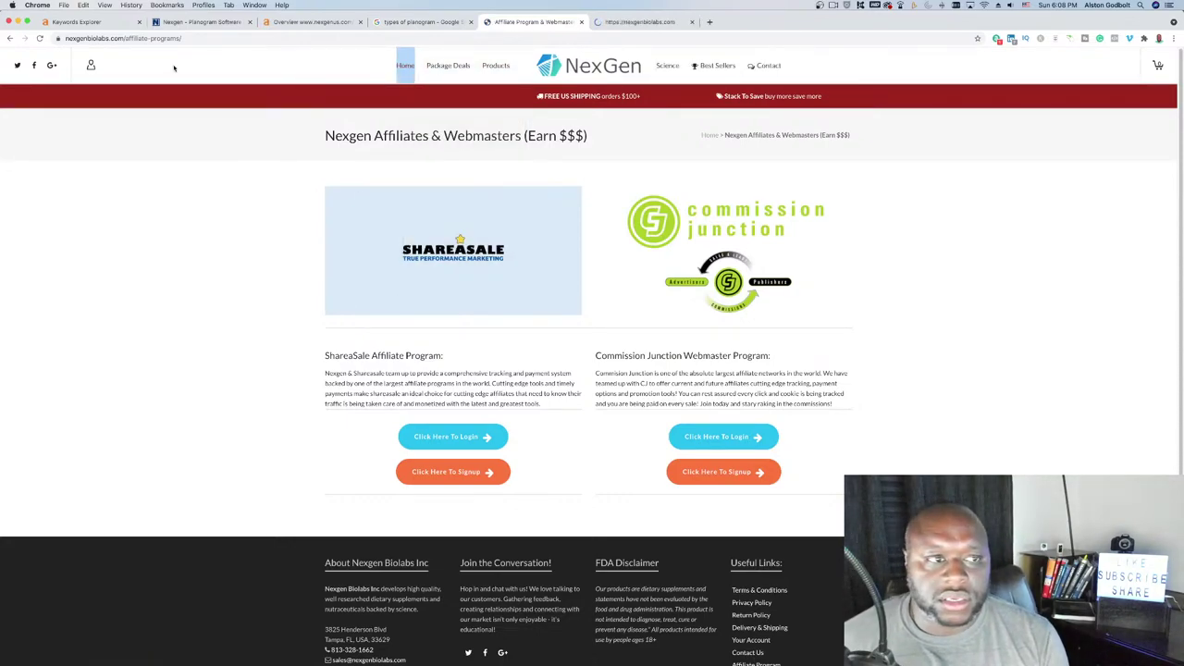
left_click(648, 22)
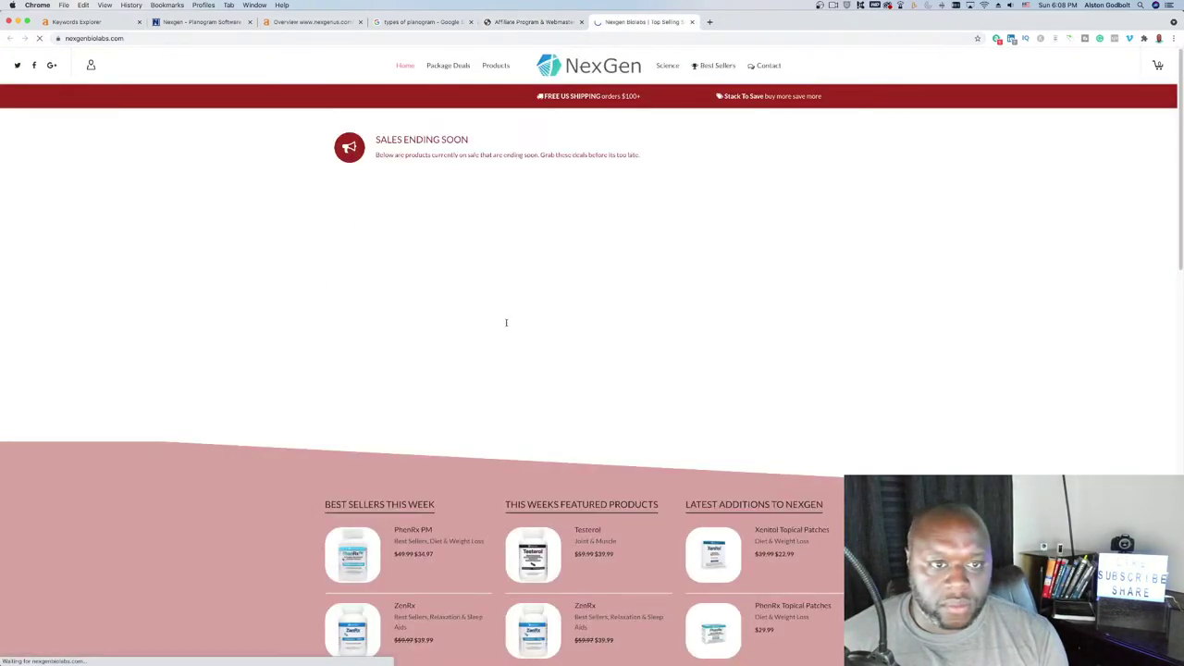
left_click(691, 22)
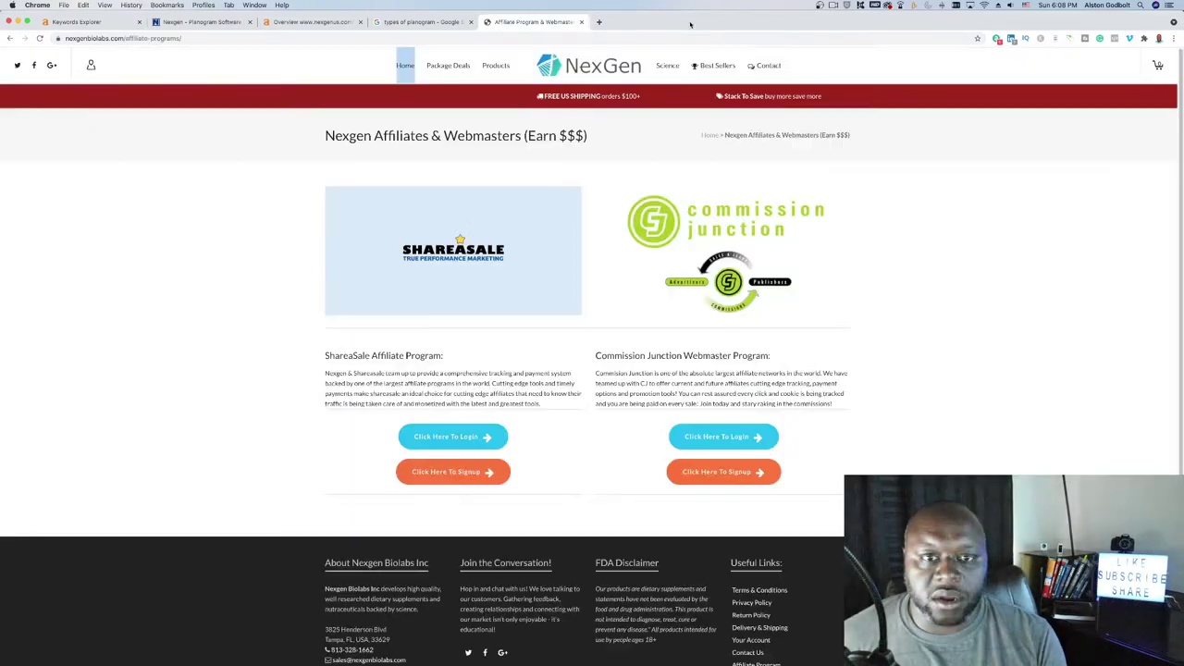
Go back to the search results, open "Become a Referral Partner | NexGen Networks" in a new tab, and read the program description
left_click(8, 39)
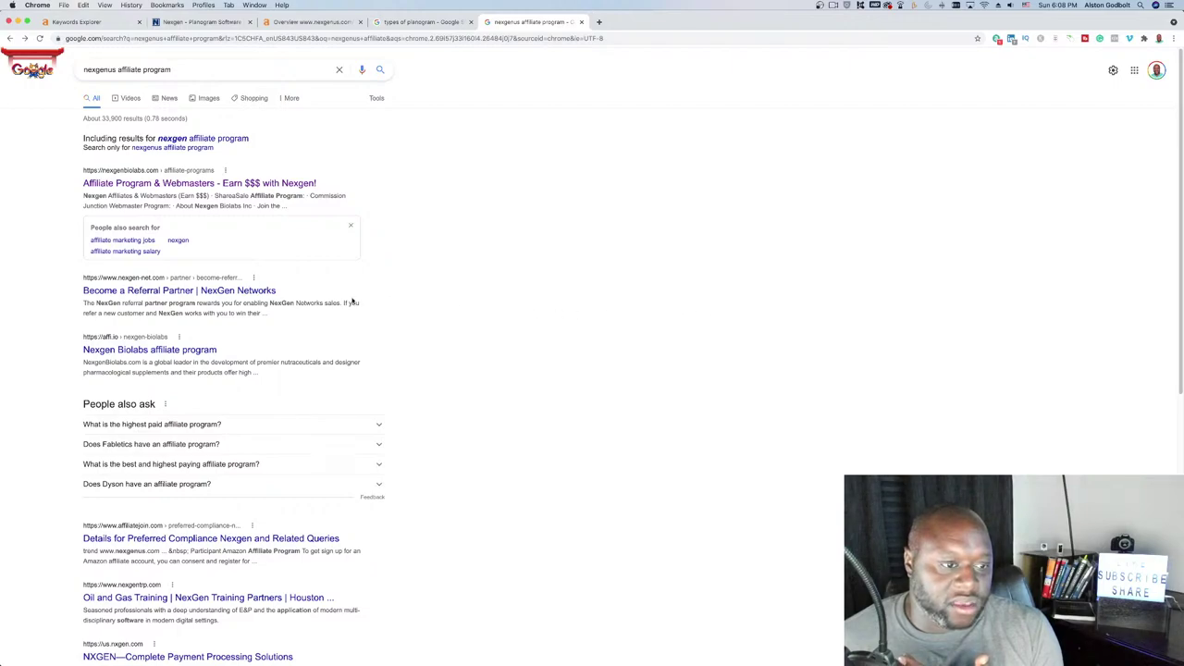
right_click(235, 292)
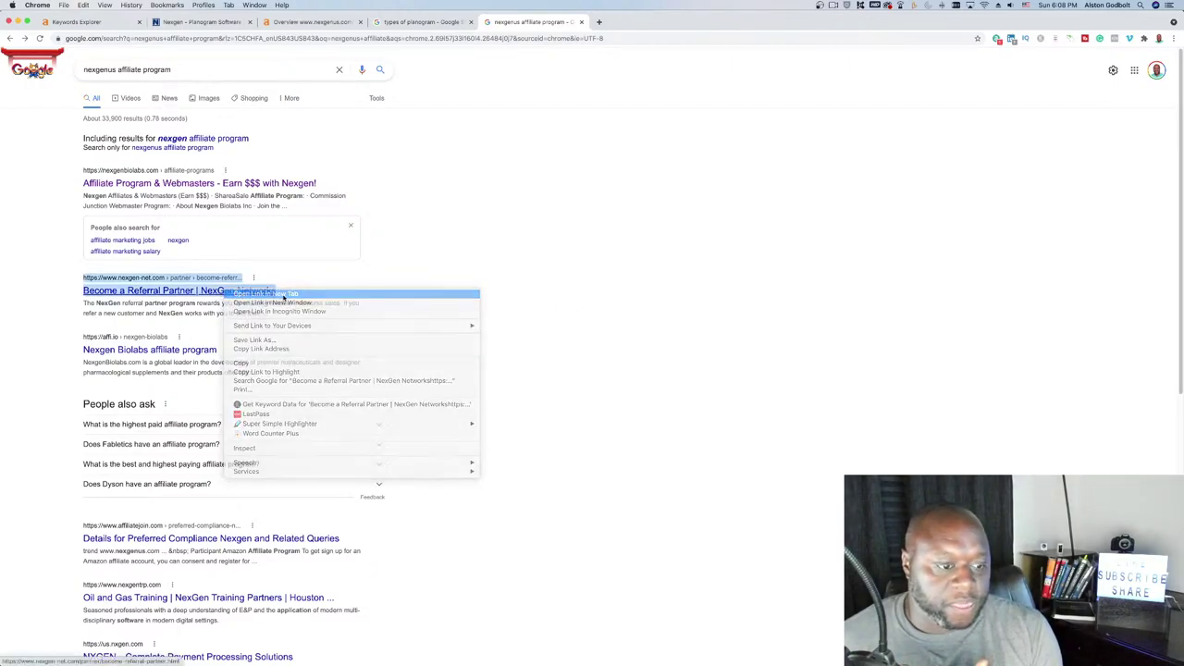
left_click(268, 294)
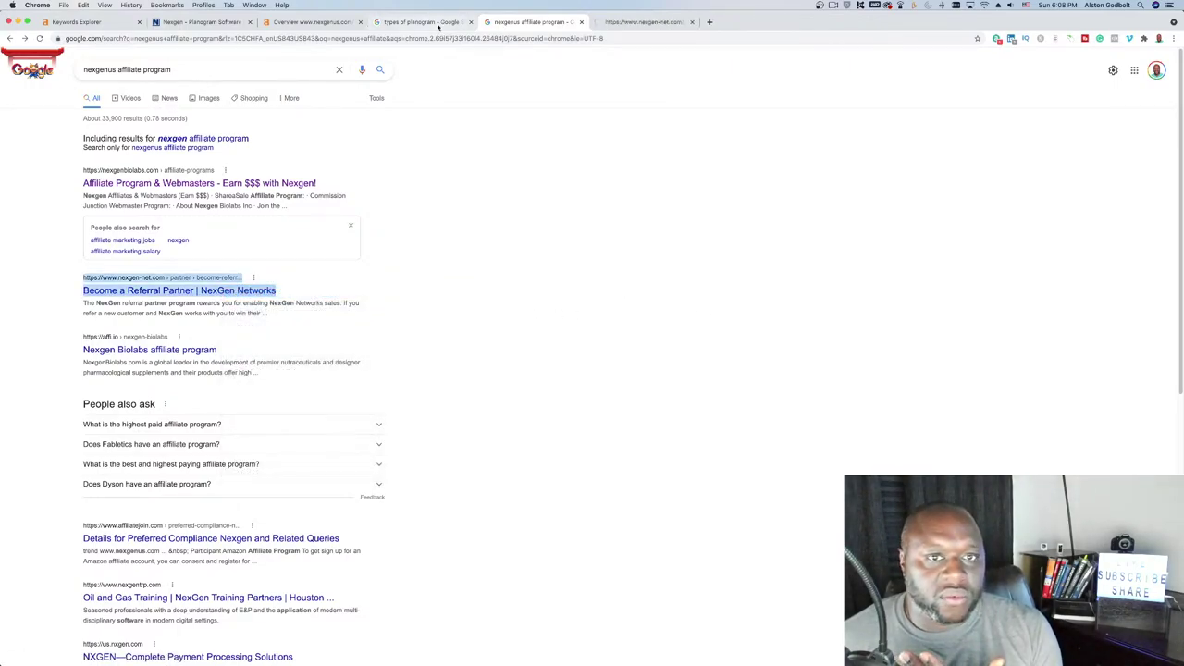
left_click(641, 22)
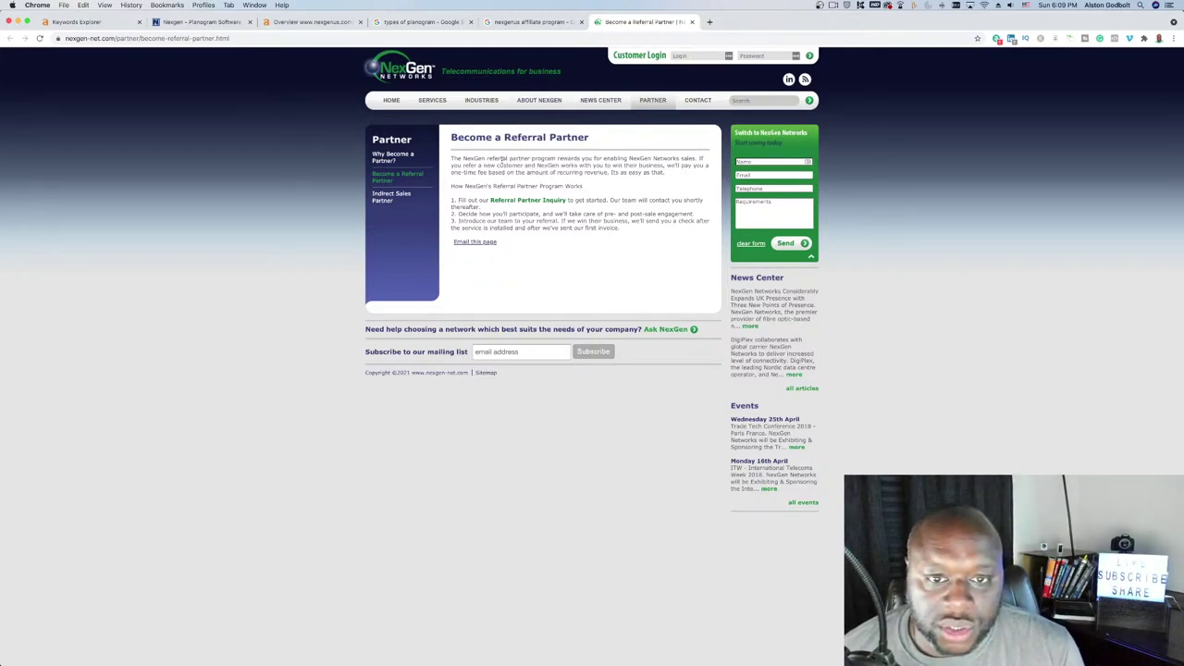
left_click_drag(502, 159, 673, 157)
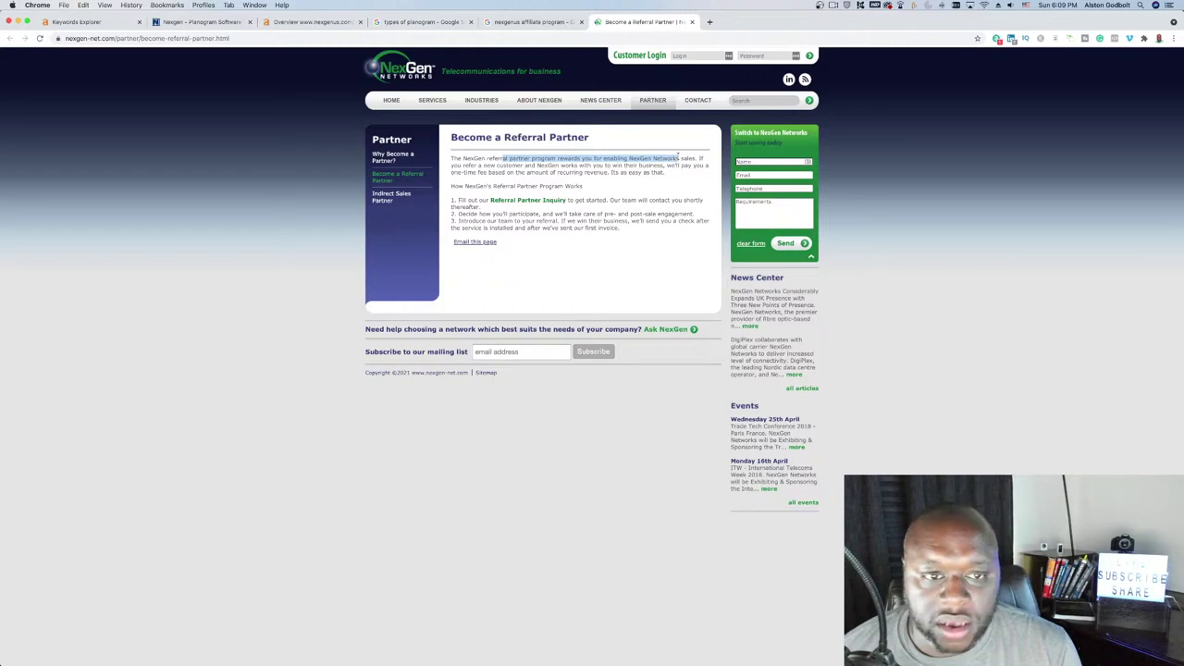
Open the NexGen Networks home page in a new window to check what the company offers, and close it again
right_click(398, 78)
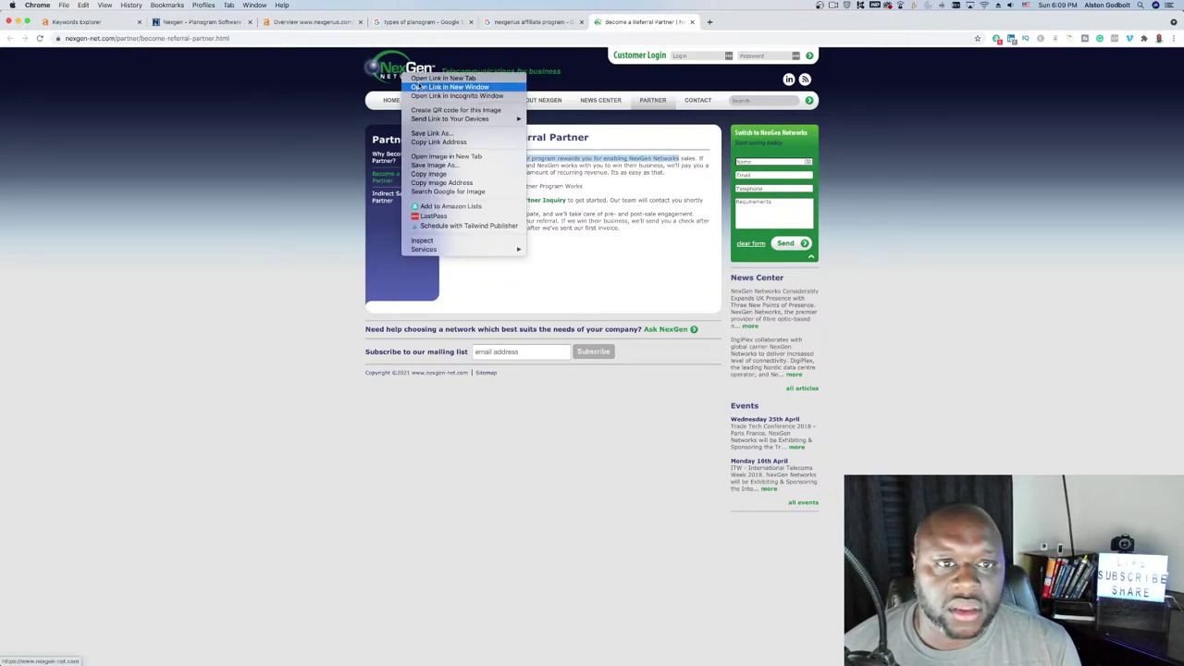
left_click(421, 86)
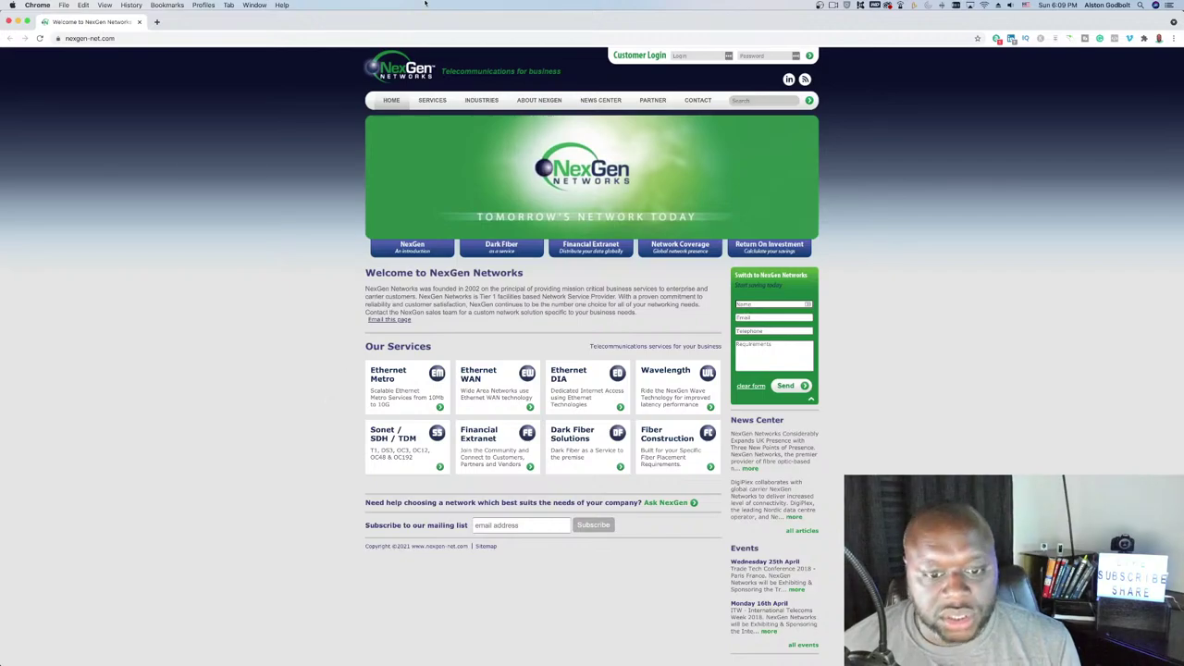
left_click(139, 21)
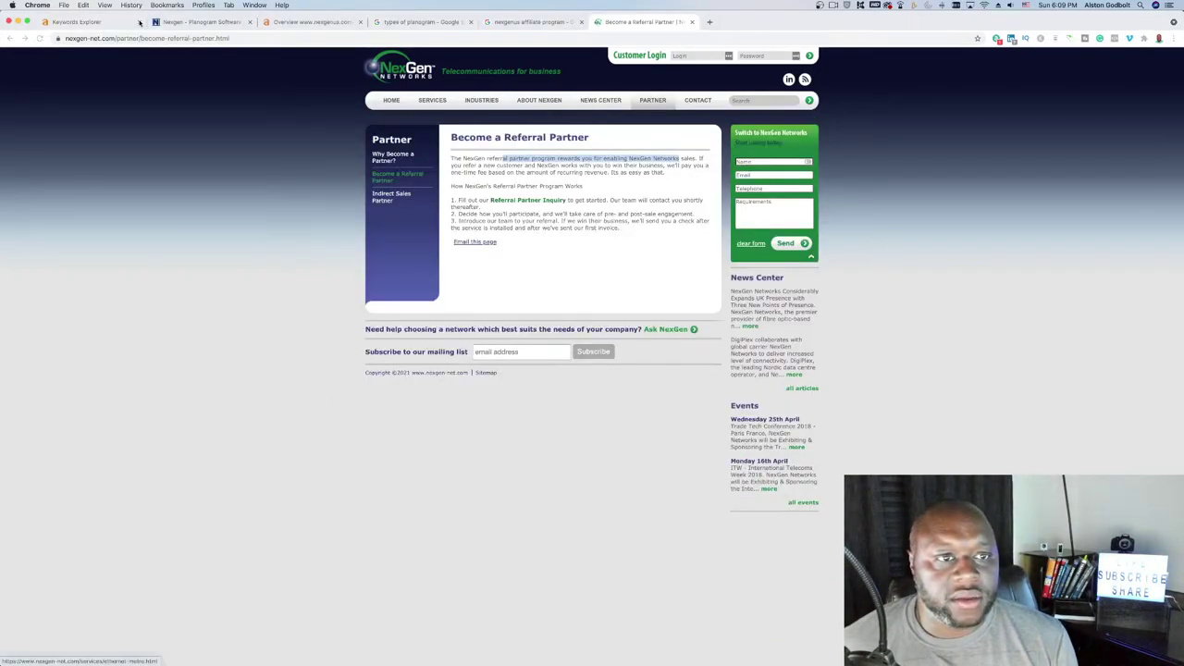
Return to the Ahrefs overview of nexgenus.com and open its organic keywords report
left_click(523, 21)
left_click(403, 26)
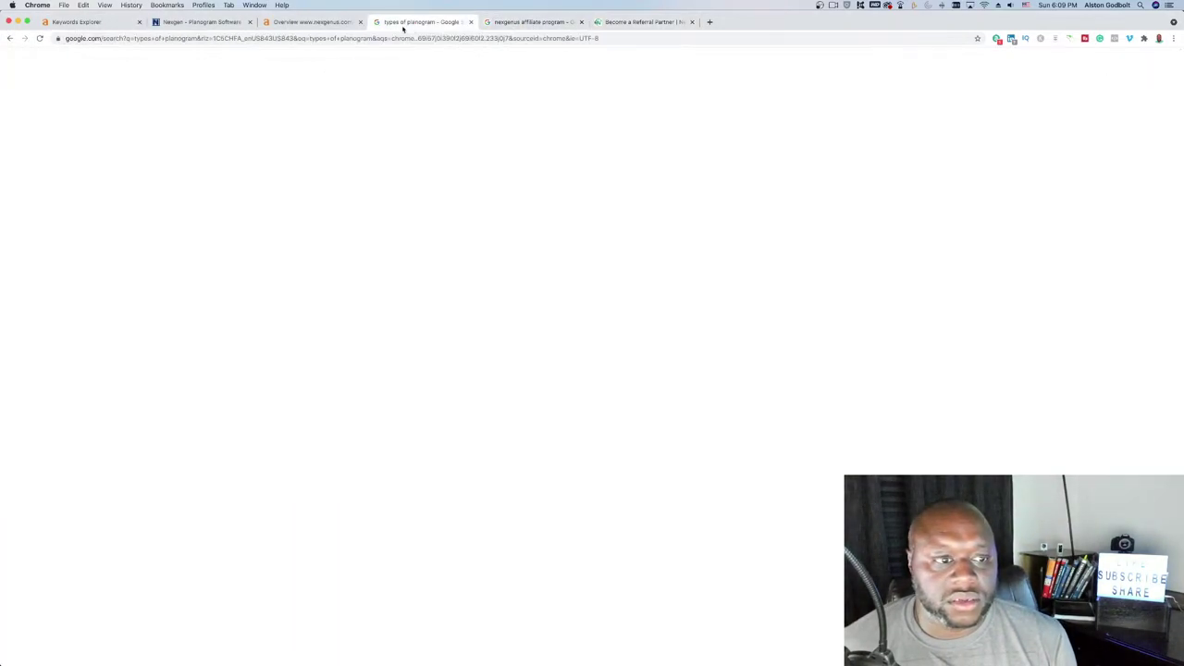
left_click(301, 24)
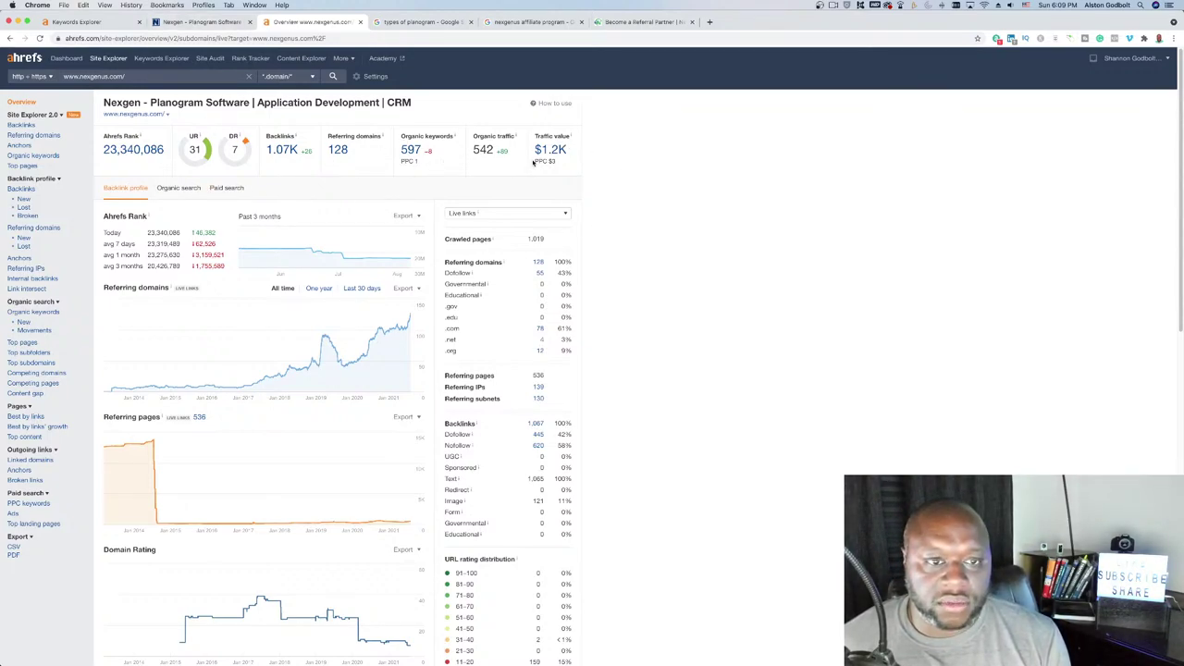
left_click(415, 157)
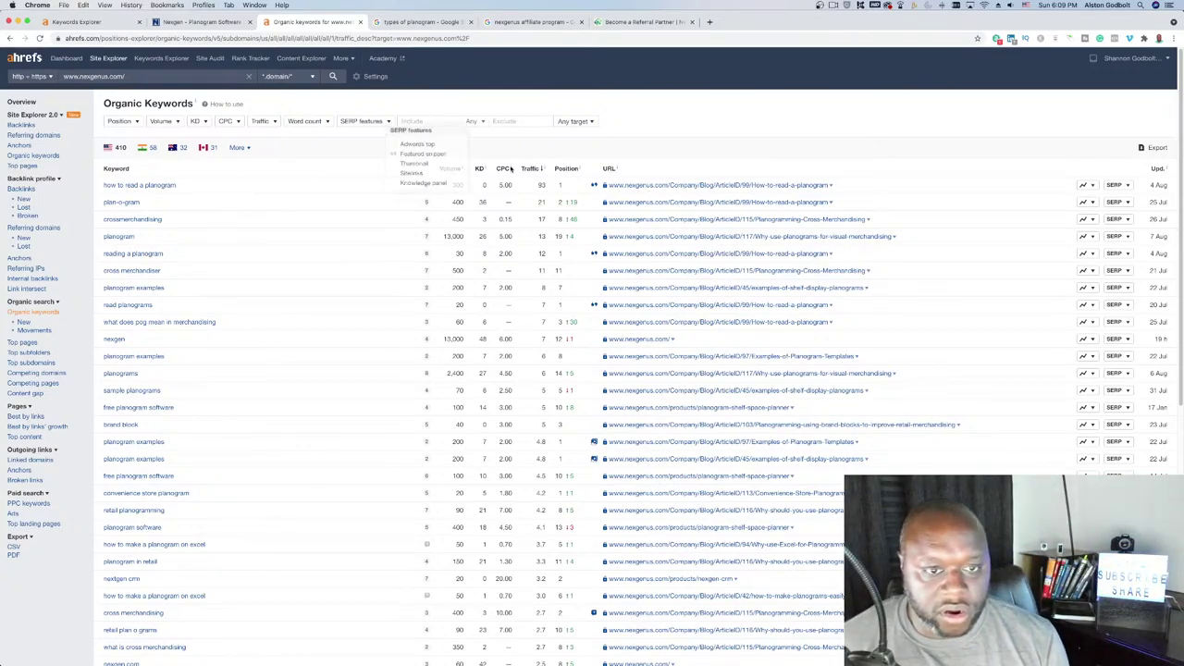
Filter the organic keywords of nexgenus.com to a maximum keyword difficulty (KD) of 5
left_click(200, 122)
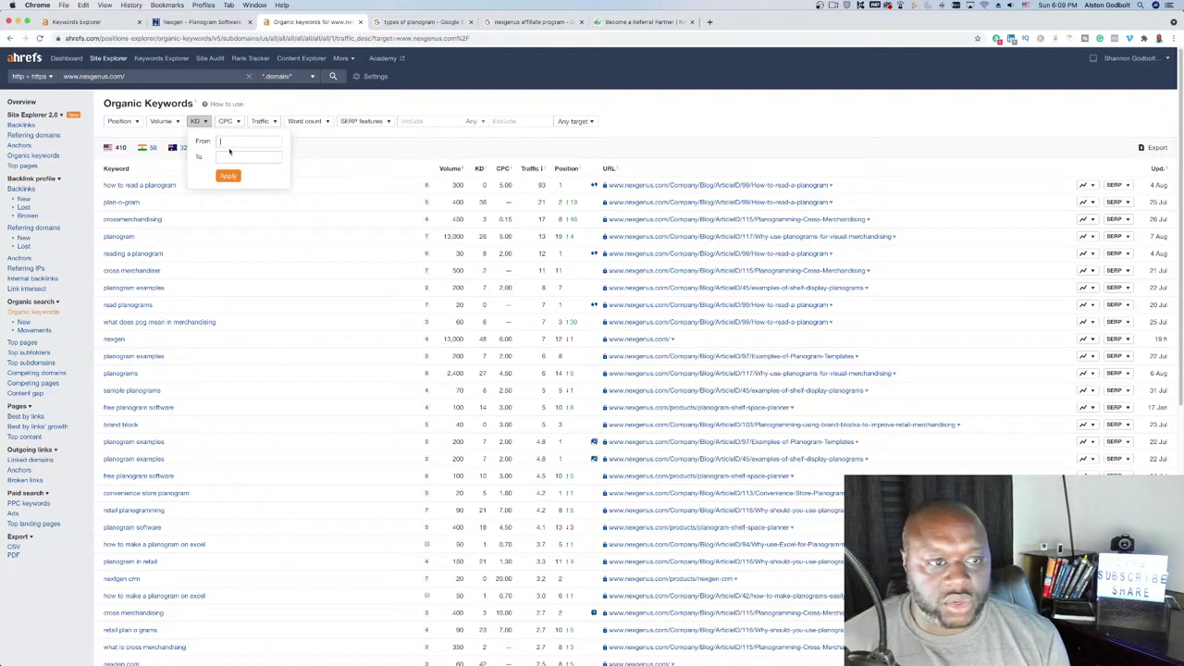
left_click(198, 121)
left_click(198, 121)
left_click(231, 157)
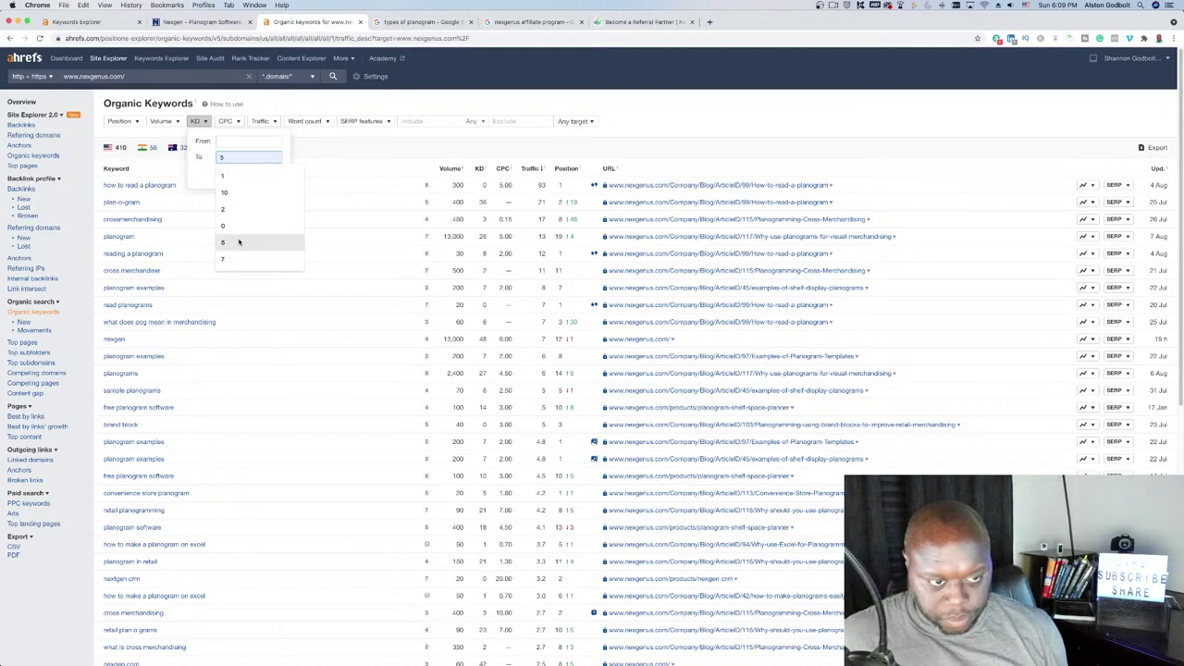
key("Return")
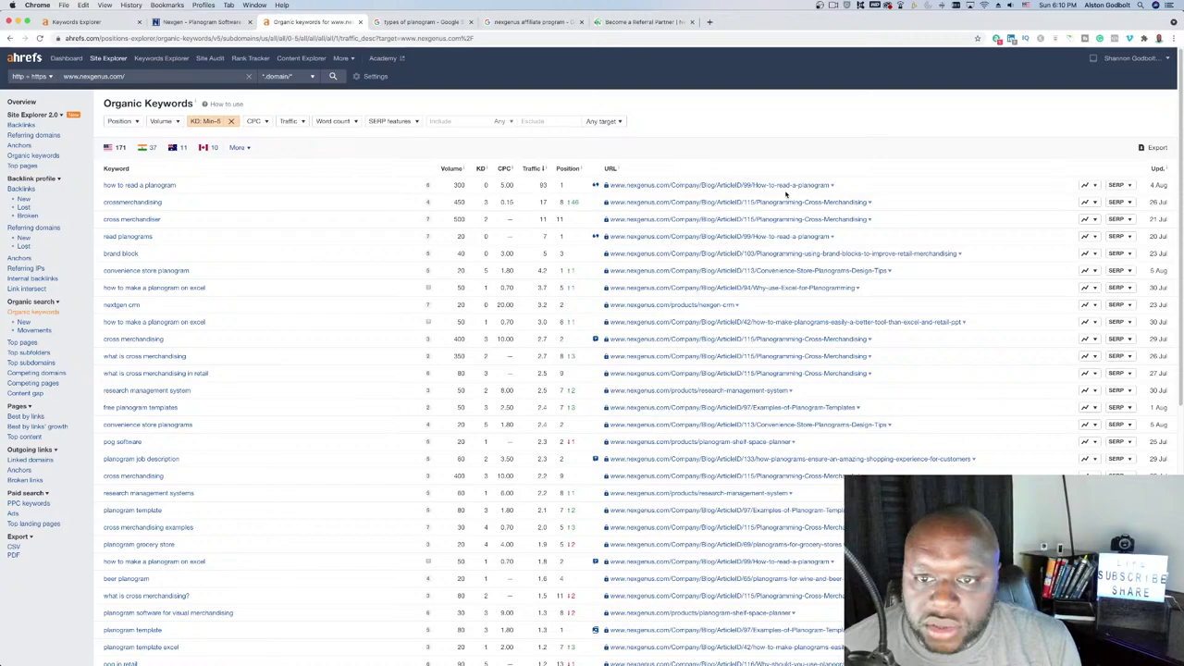
Open the ranking page for "how to read a planogram" from the organic keywords list in a new tab
left_click(781, 219)
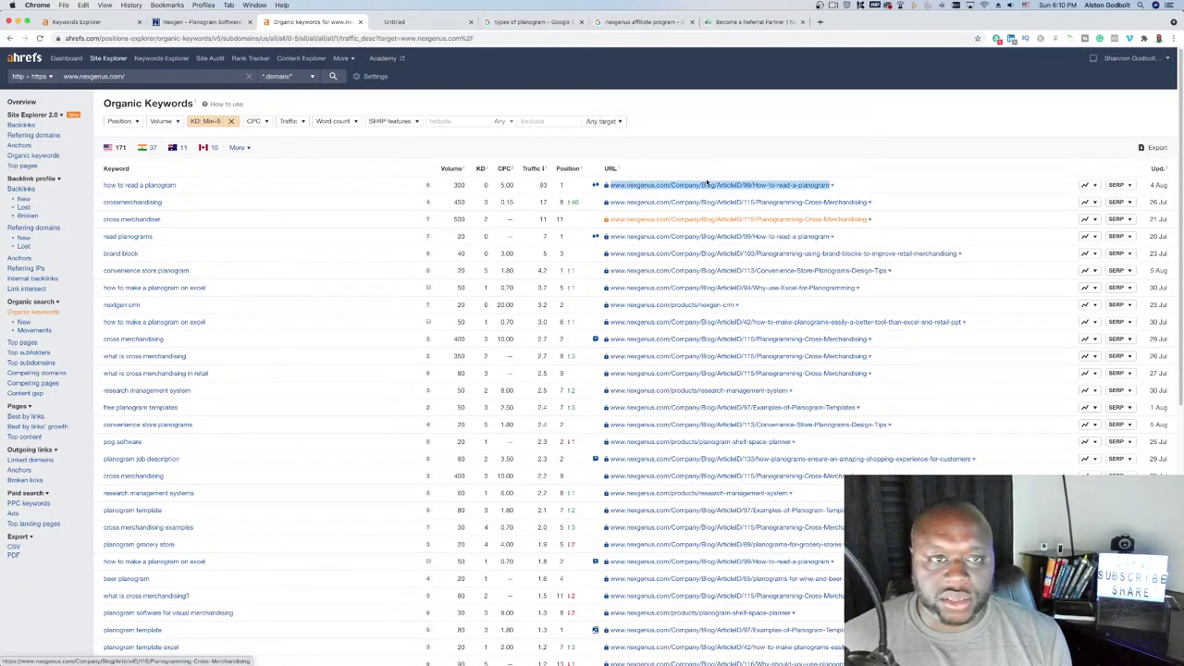
left_click(398, 21)
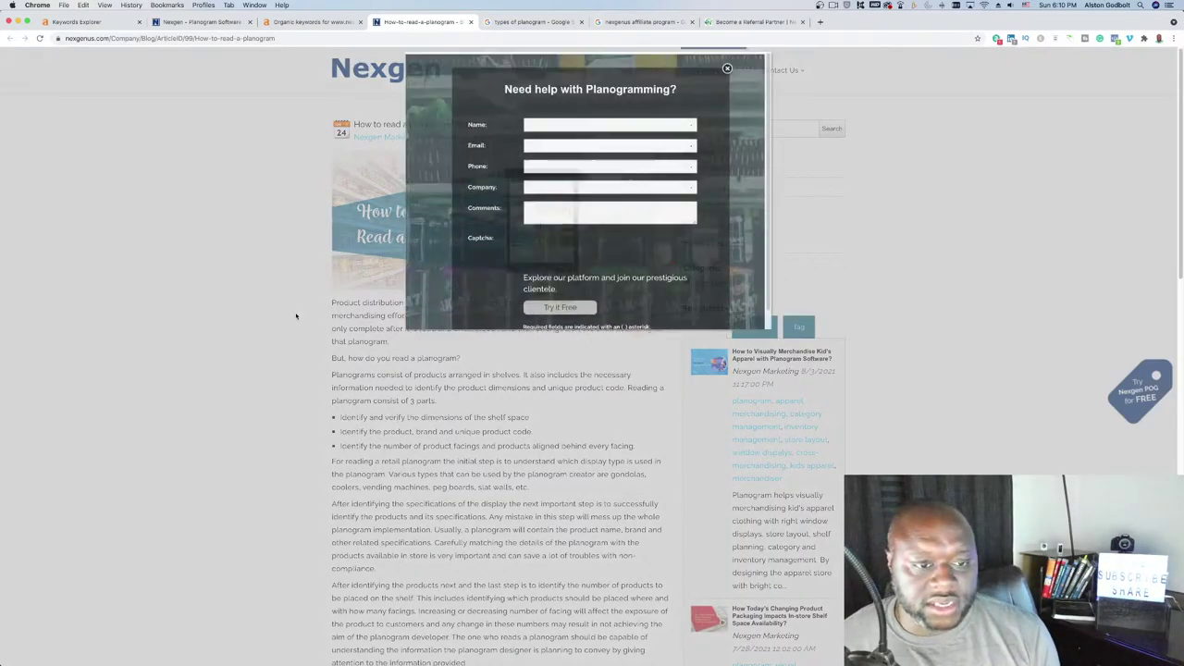
Dismiss the planogramming help form covering the Nexgen article and try to select the article's body text
left_click(727, 234)
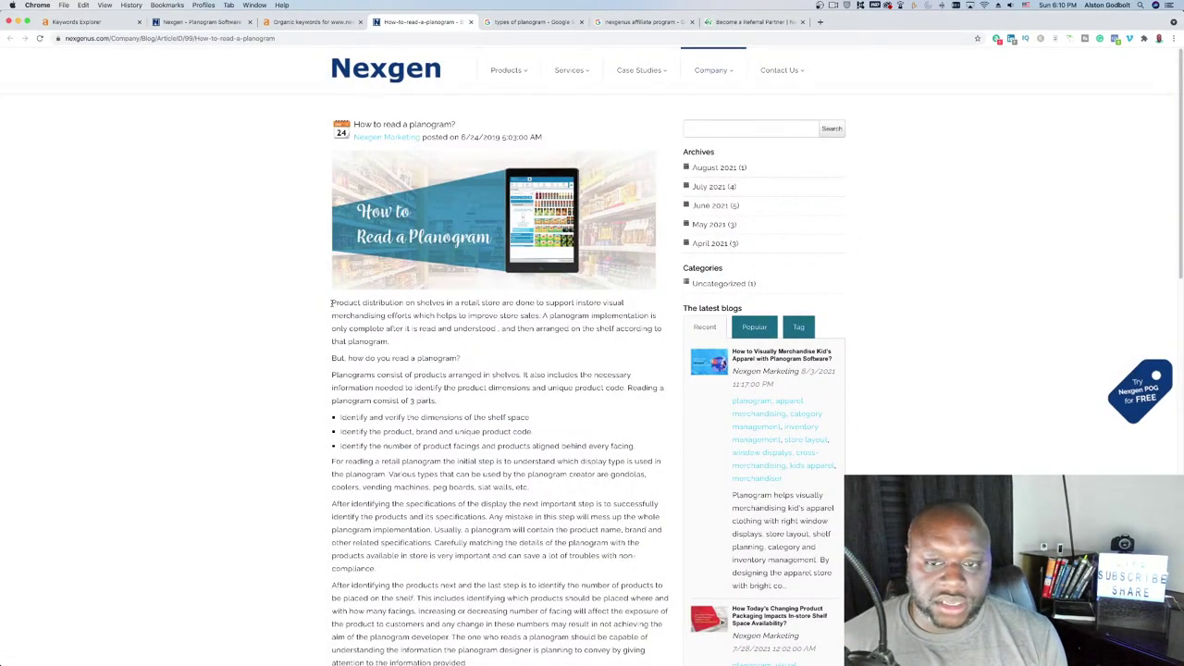
left_click_drag(331, 303, 555, 201)
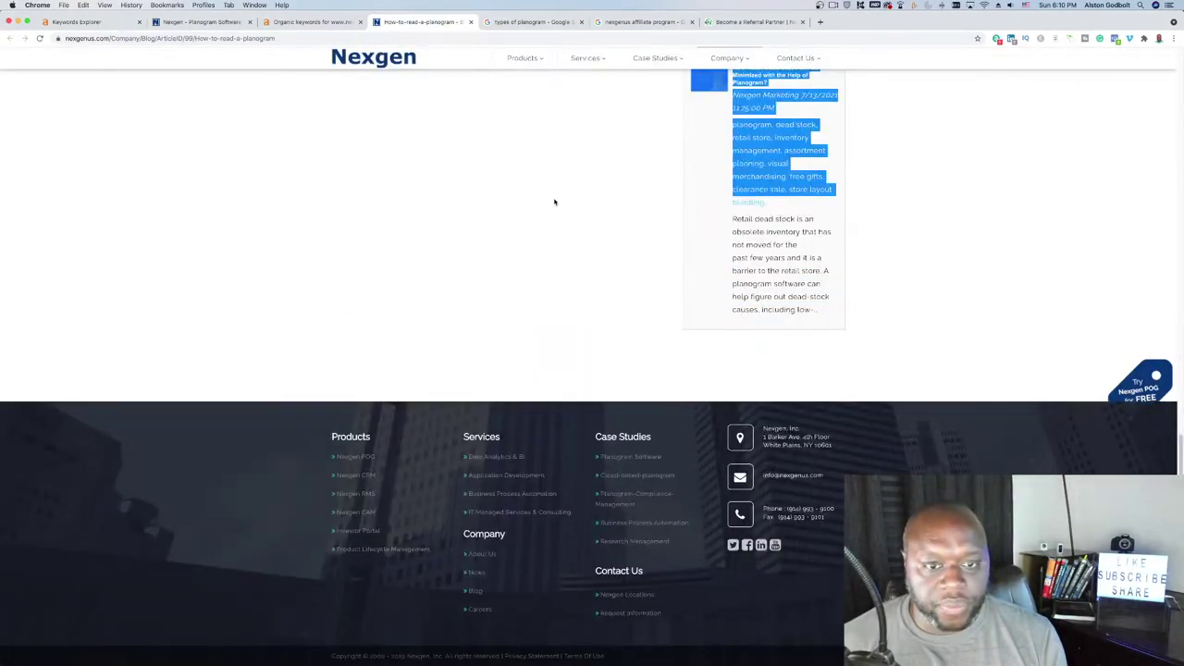
scroll(555, 223, "up", 15)
left_click(396, 329)
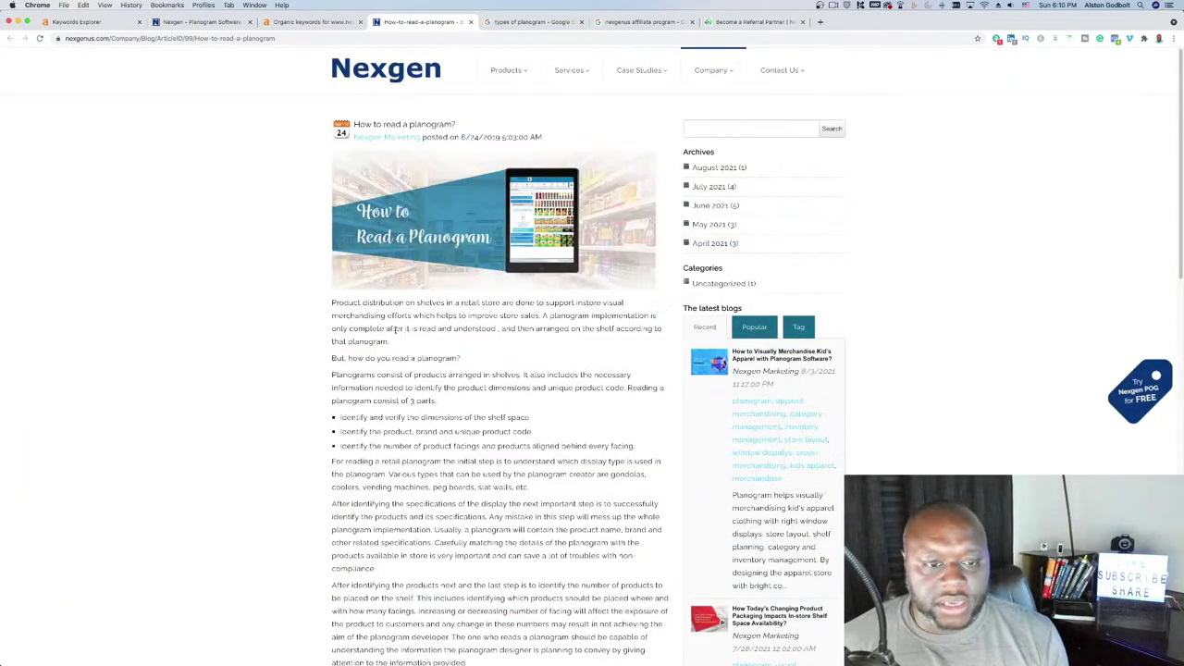
Select the article body from the first paragraph through the free trial line and count its words with Word Counter Plus
left_click_drag(335, 303, 468, 390)
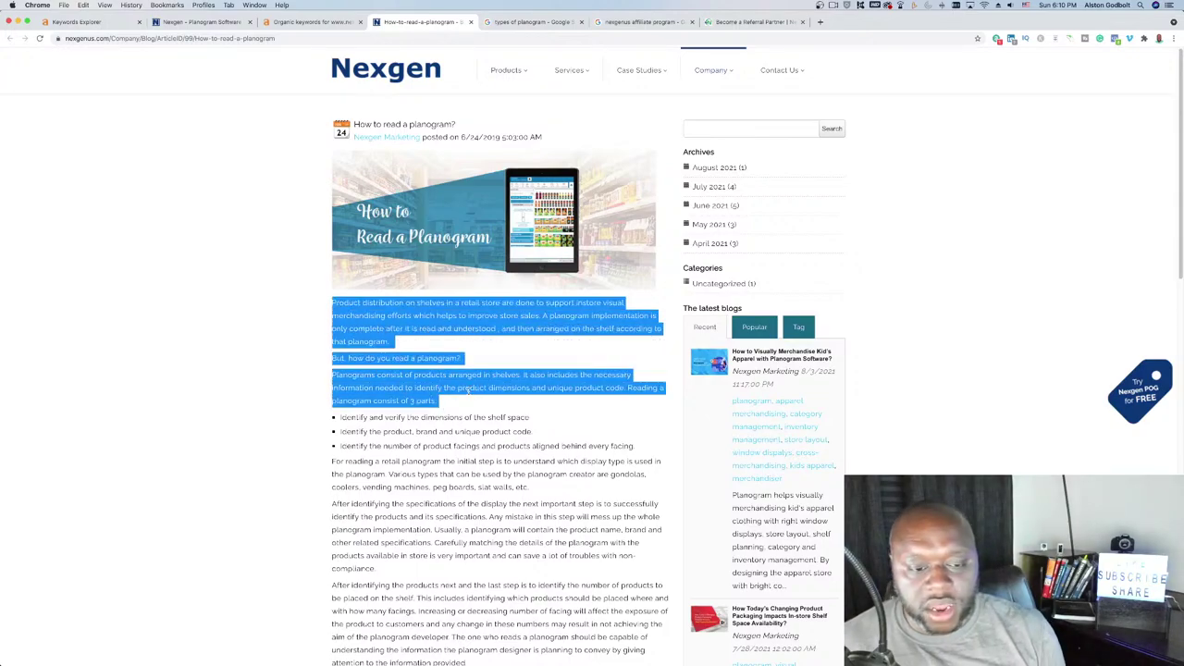
scroll(476, 402, "down", 10)
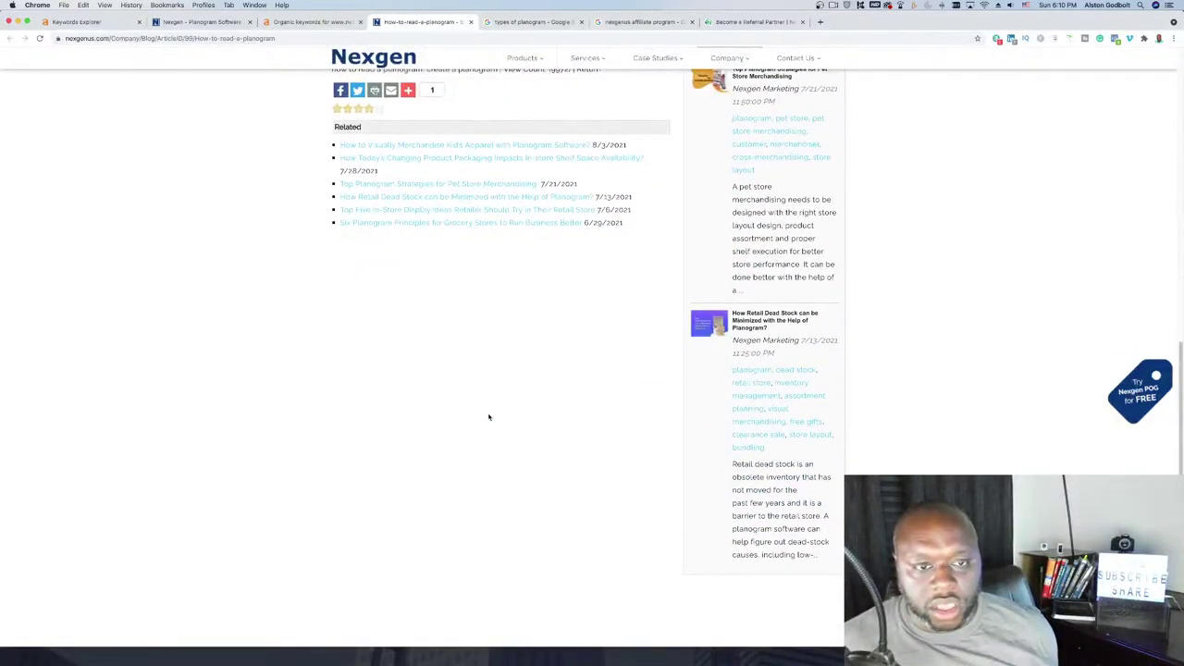
scroll(489, 418, "up", 4)
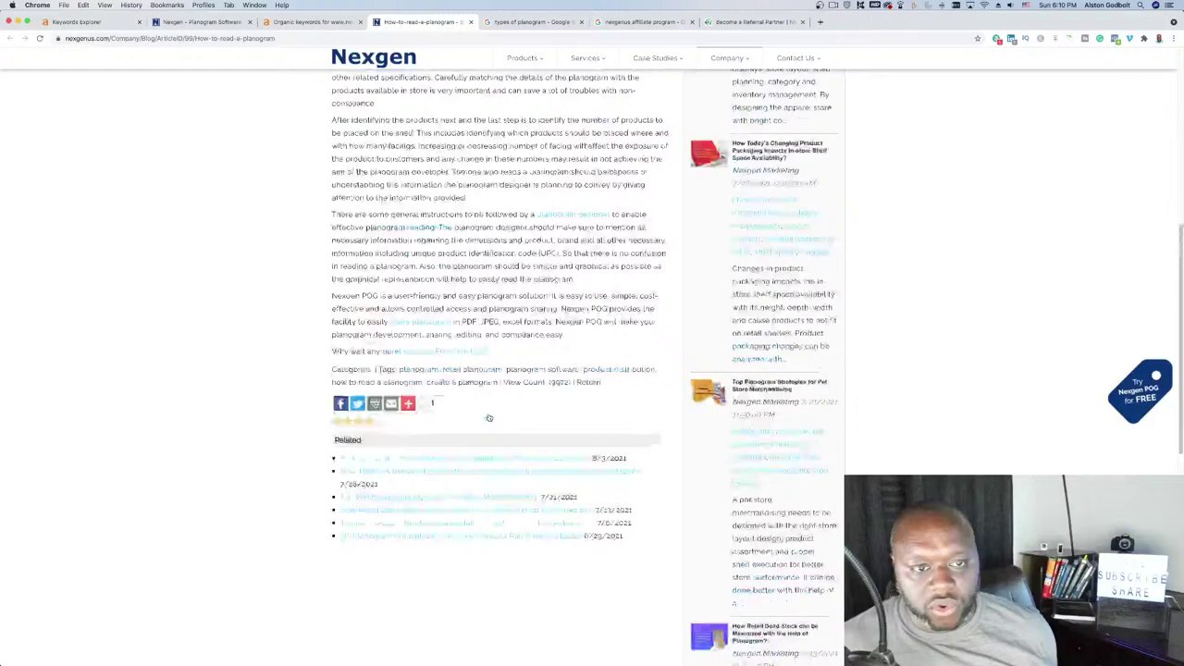
scroll(488, 417, "up", 2)
left_click_drag(576, 508, 562, 517)
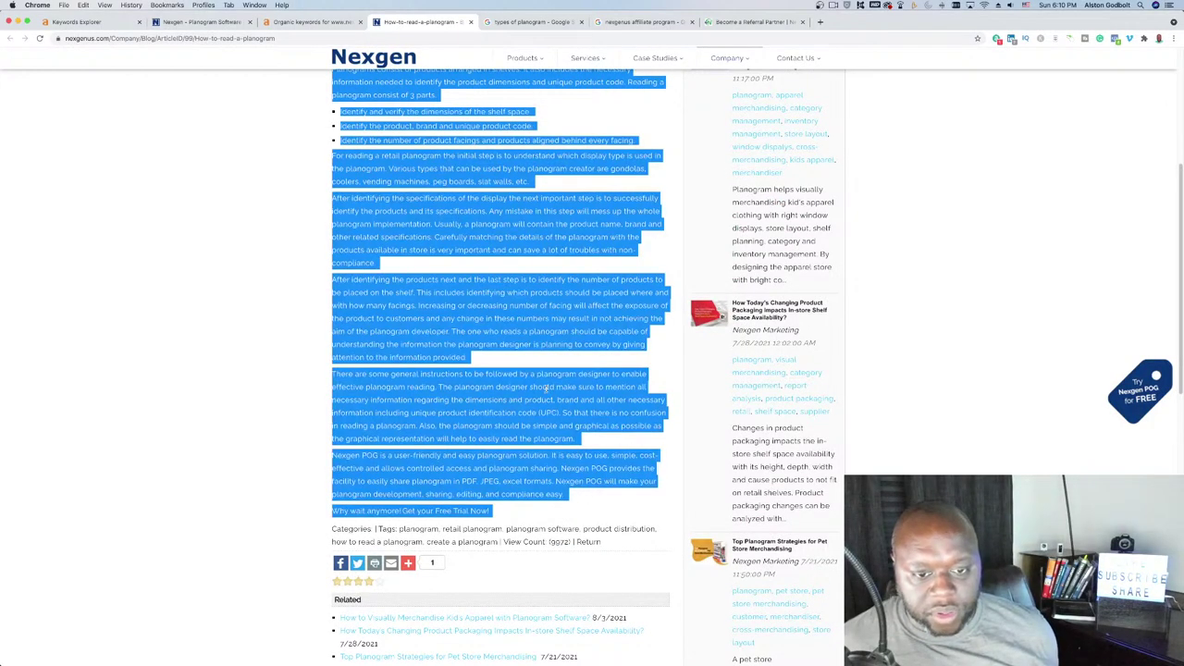
right_click(509, 300)
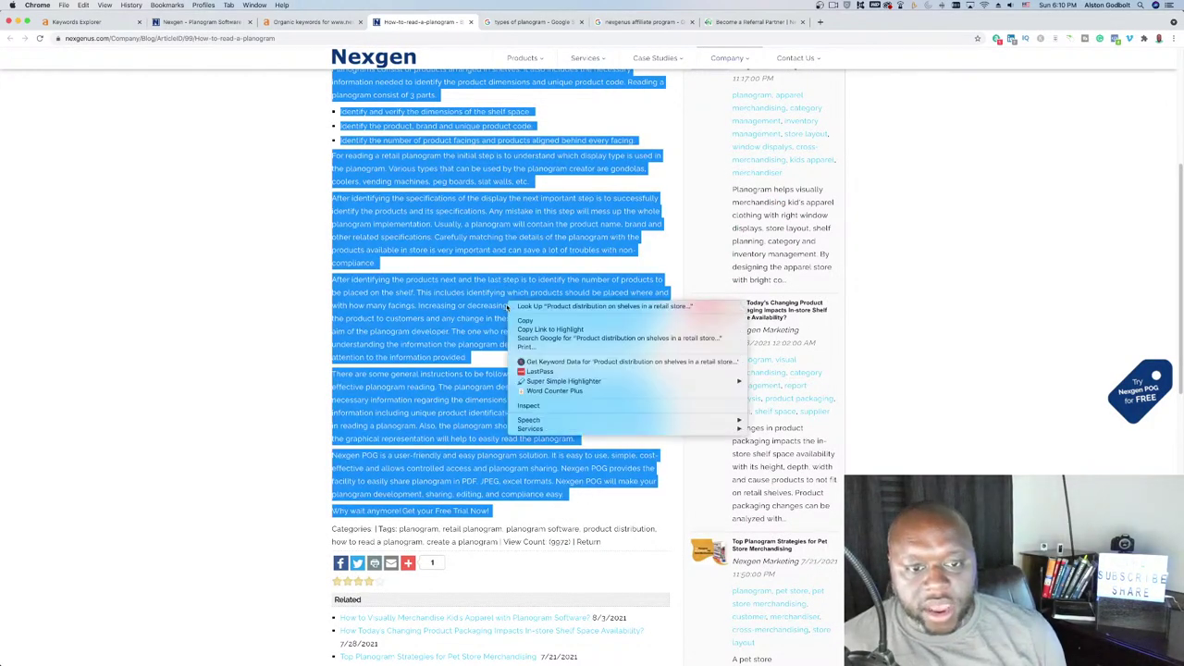
left_click(549, 391)
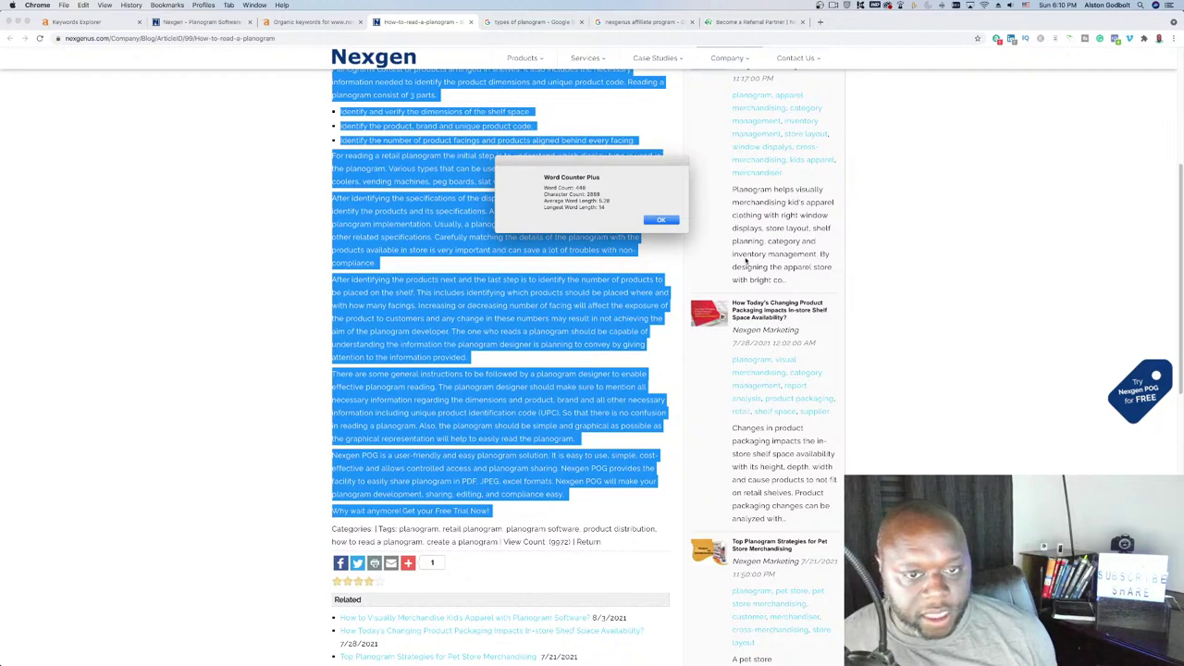
left_click(663, 220)
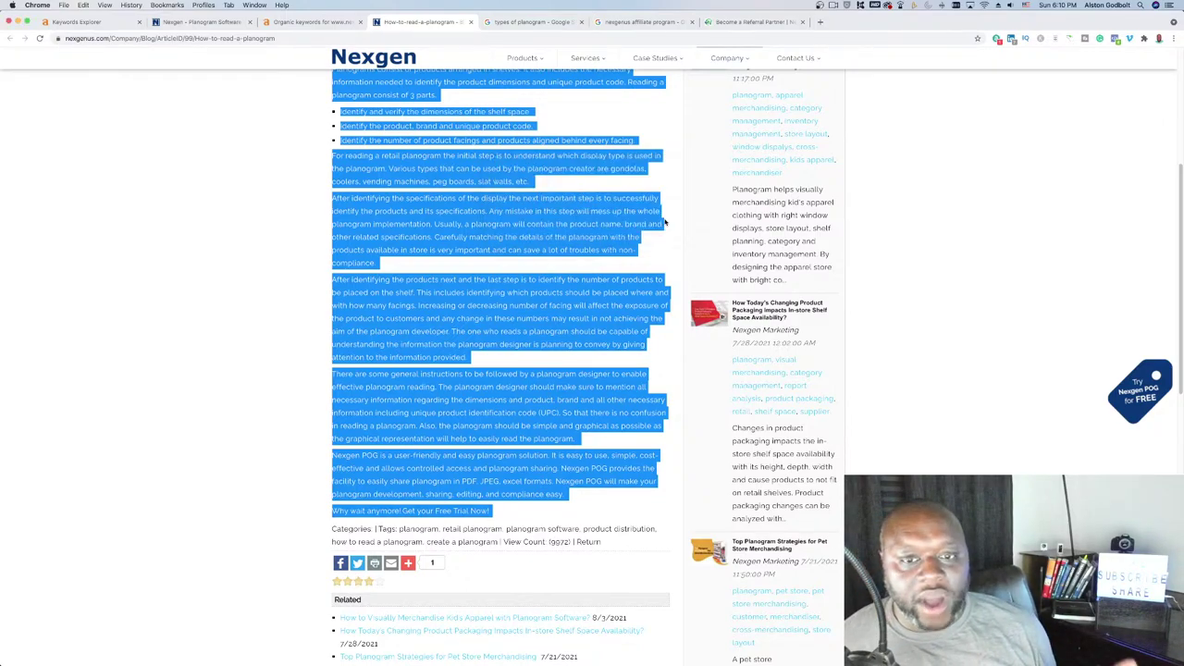
left_click(500, 250)
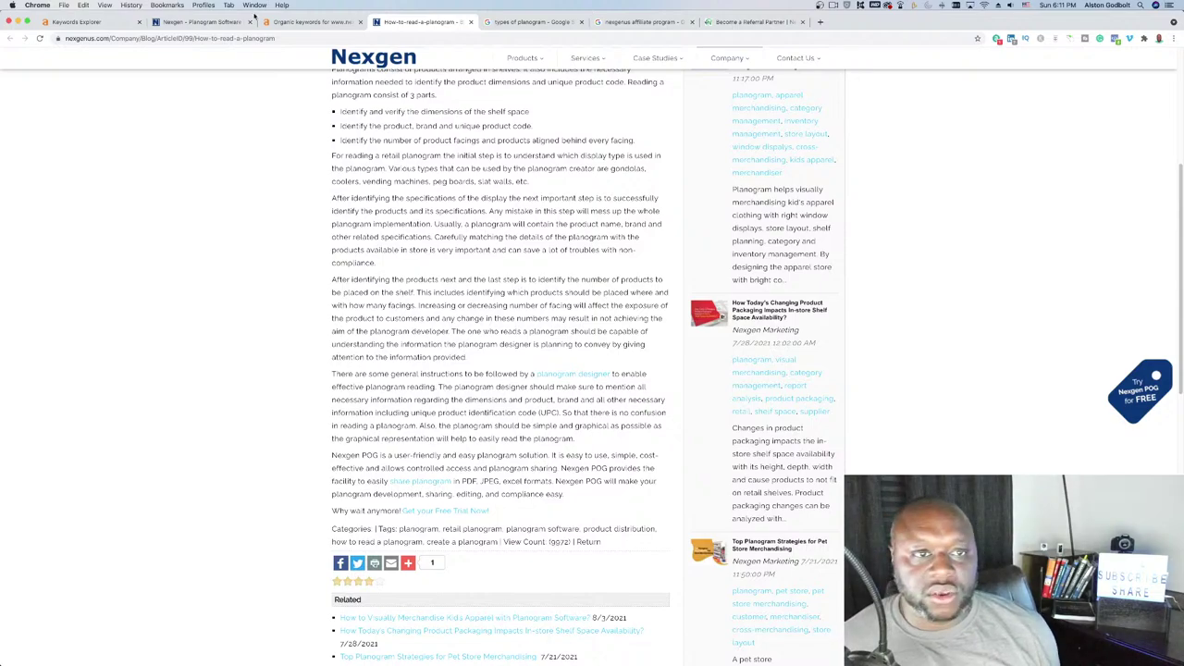
Check the article's ranking in the Ahrefs organic keywords report, and recount the article's words including its category and tag lines
left_click(320, 27)
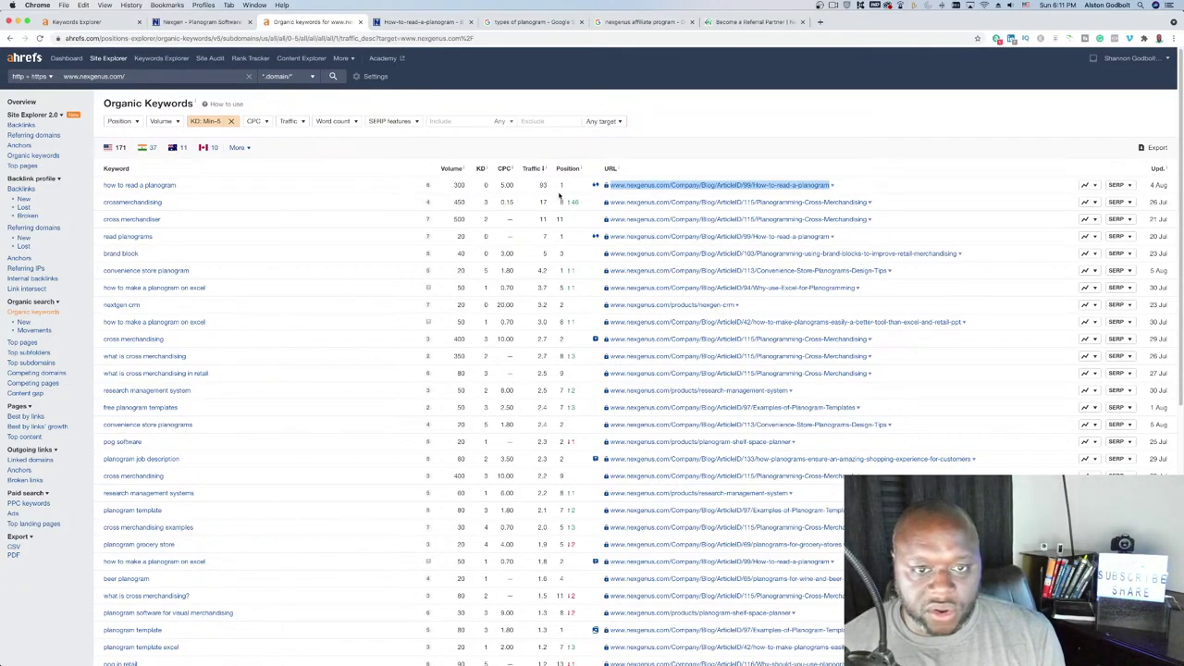
left_click(420, 21)
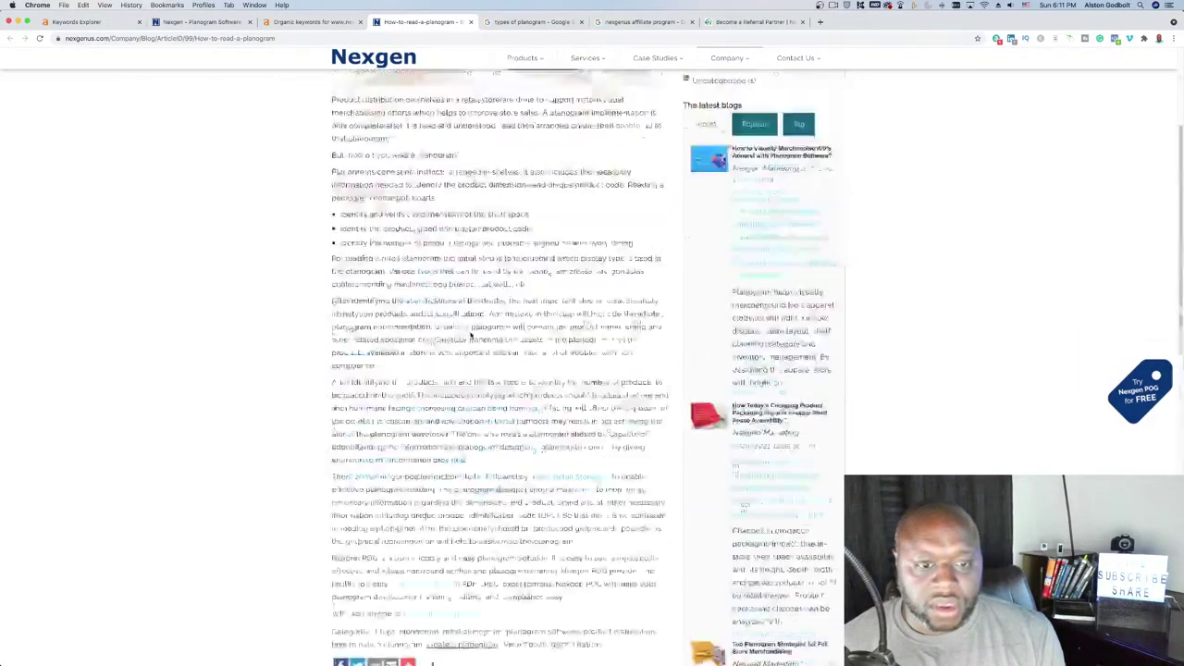
scroll(470, 335, "down", 4)
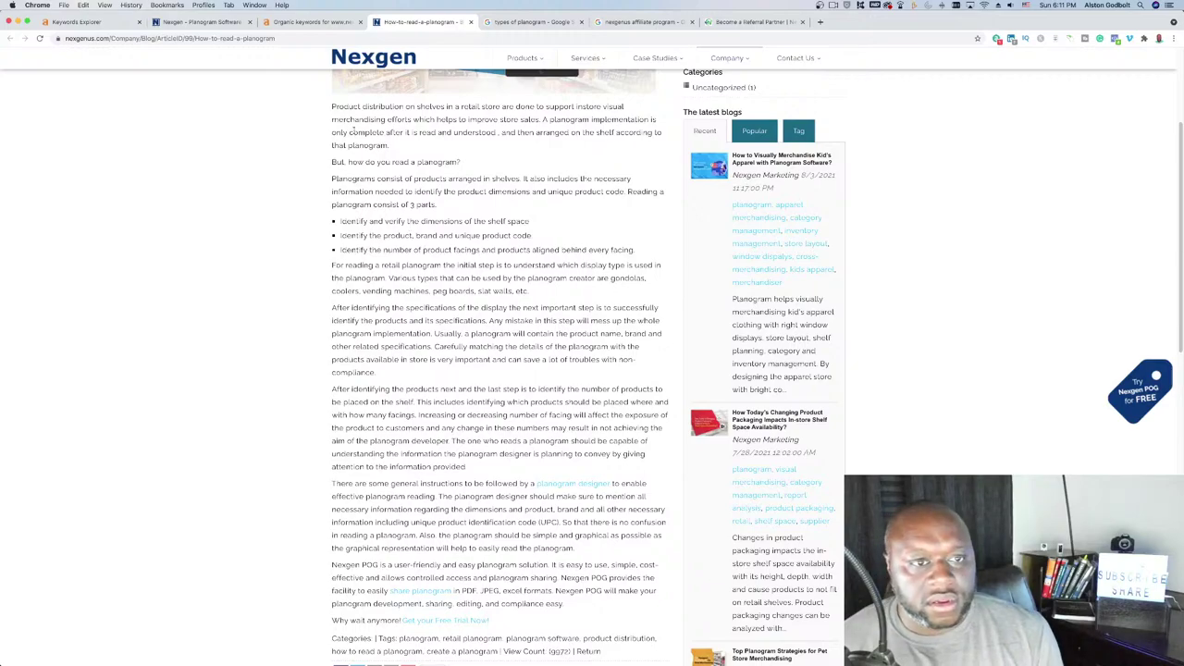
left_click_drag(332, 106, 618, 207)
scroll(524, 483, "down", 6)
scroll(556, 416, "up", 2)
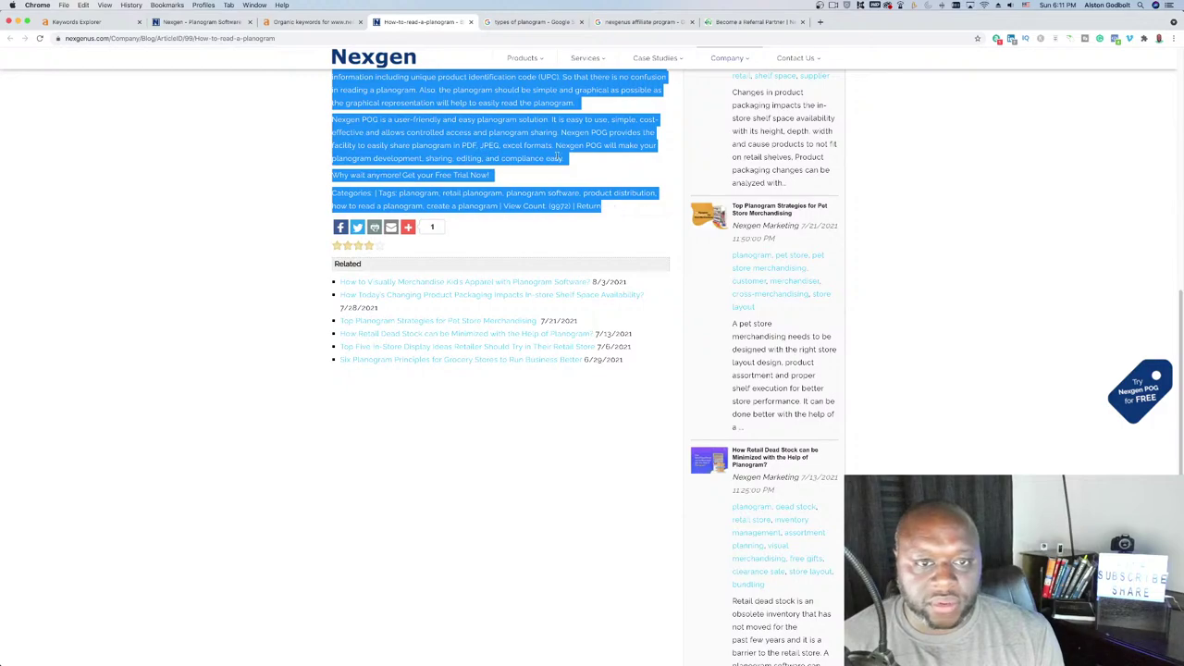
right_click(524, 136)
left_click(561, 231)
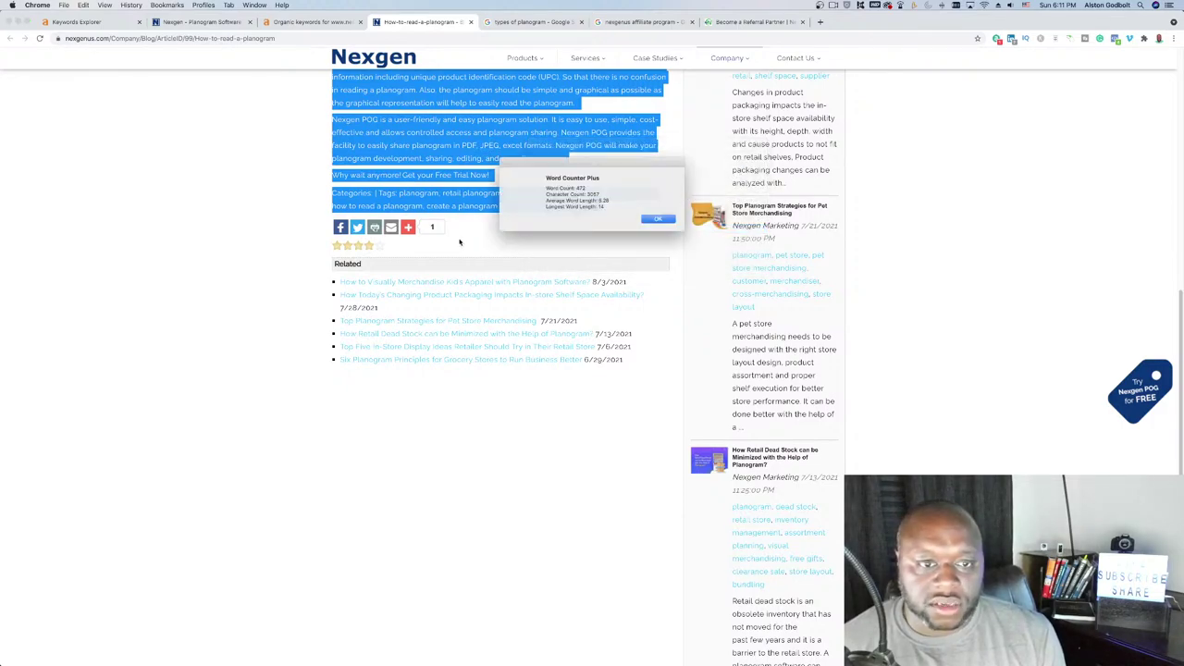
left_click(652, 221)
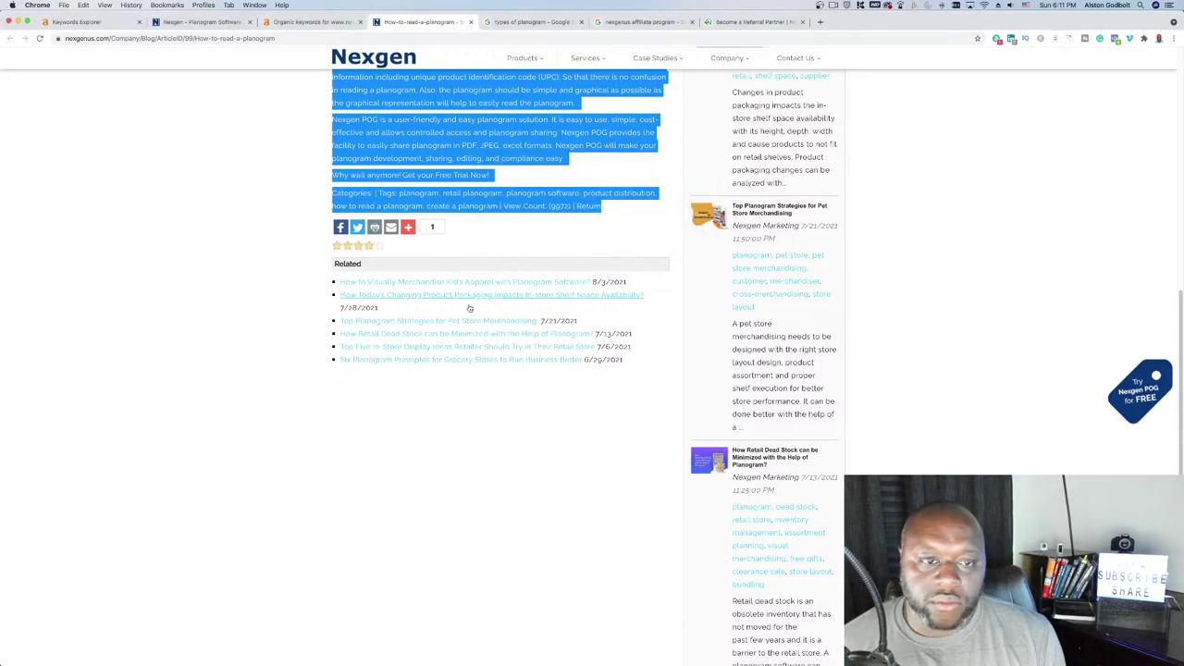
scroll(315, 407, "down", 2)
scroll(315, 407, "up", 10)
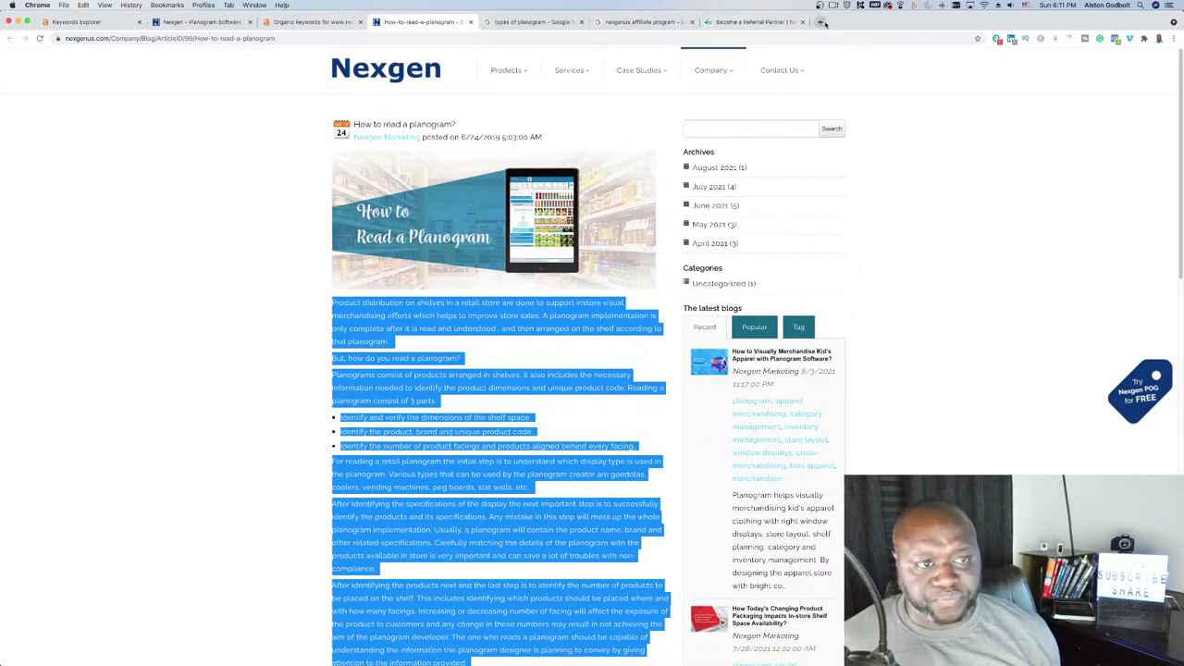
Open the Ahrefs keyword overview for "how to read a planogram" from the organic keywords report and examine its SERP overview
left_click(304, 23)
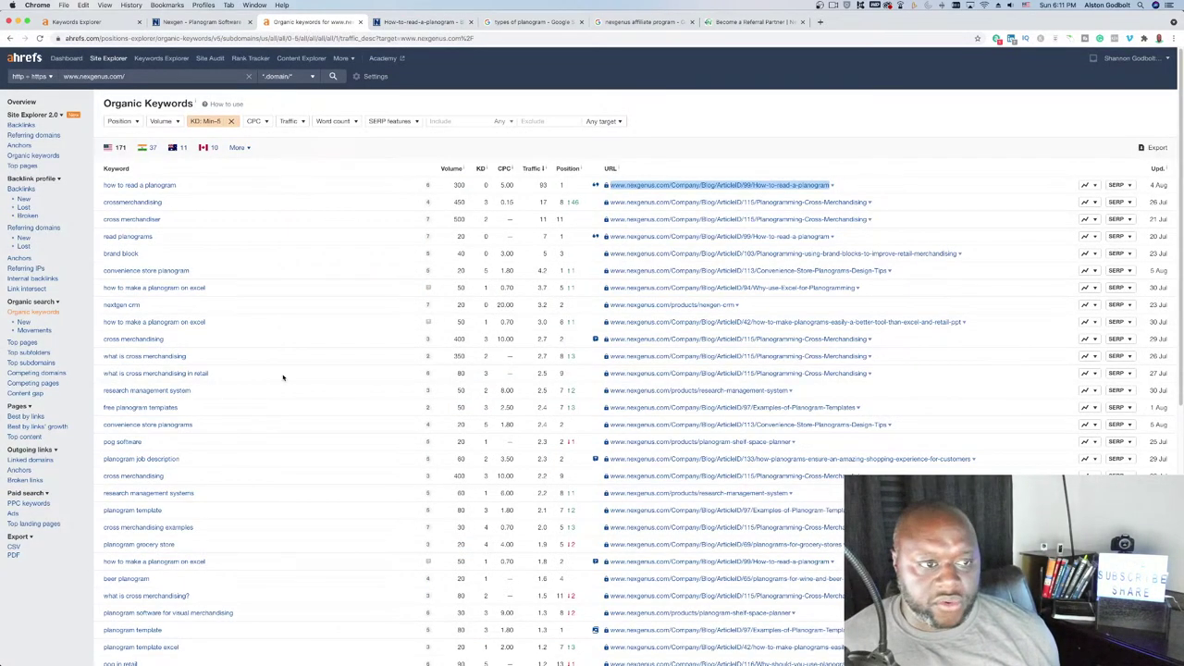
left_click(145, 187)
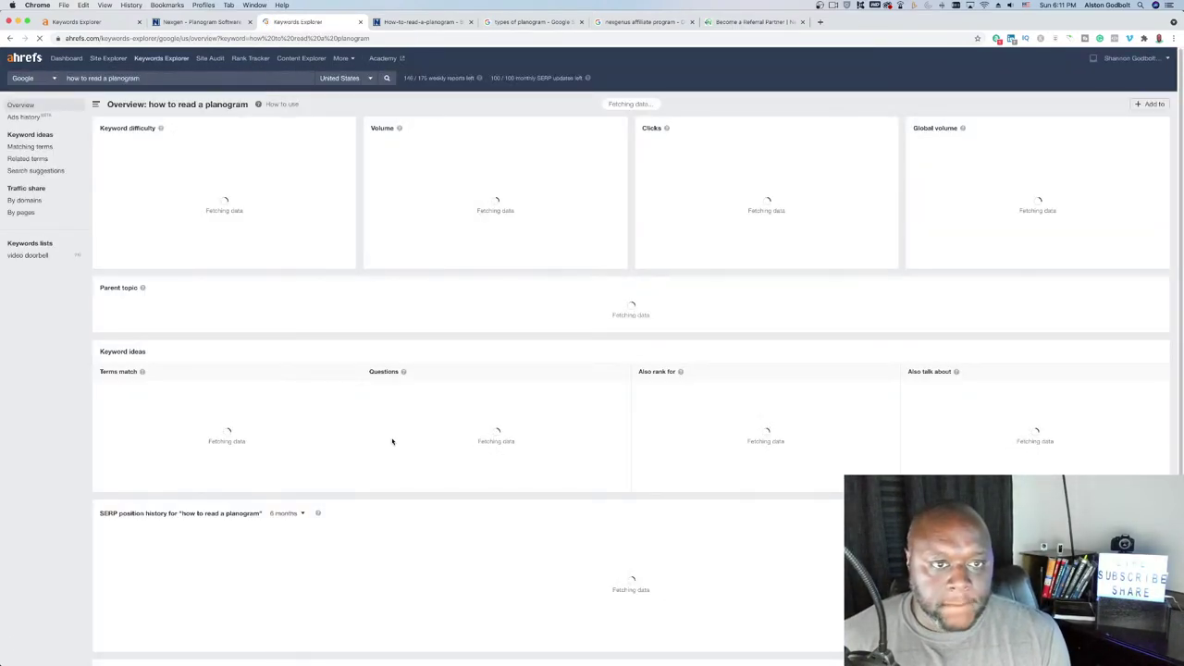
scroll(392, 442, "down", 5)
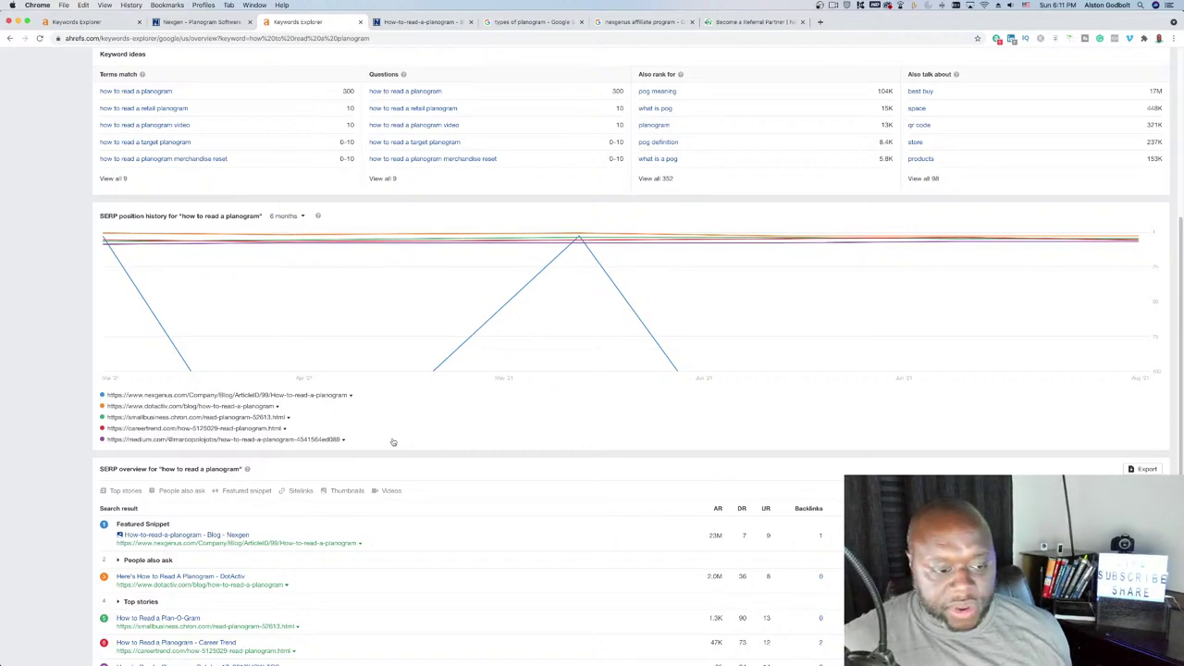
scroll(392, 442, "down", 3)
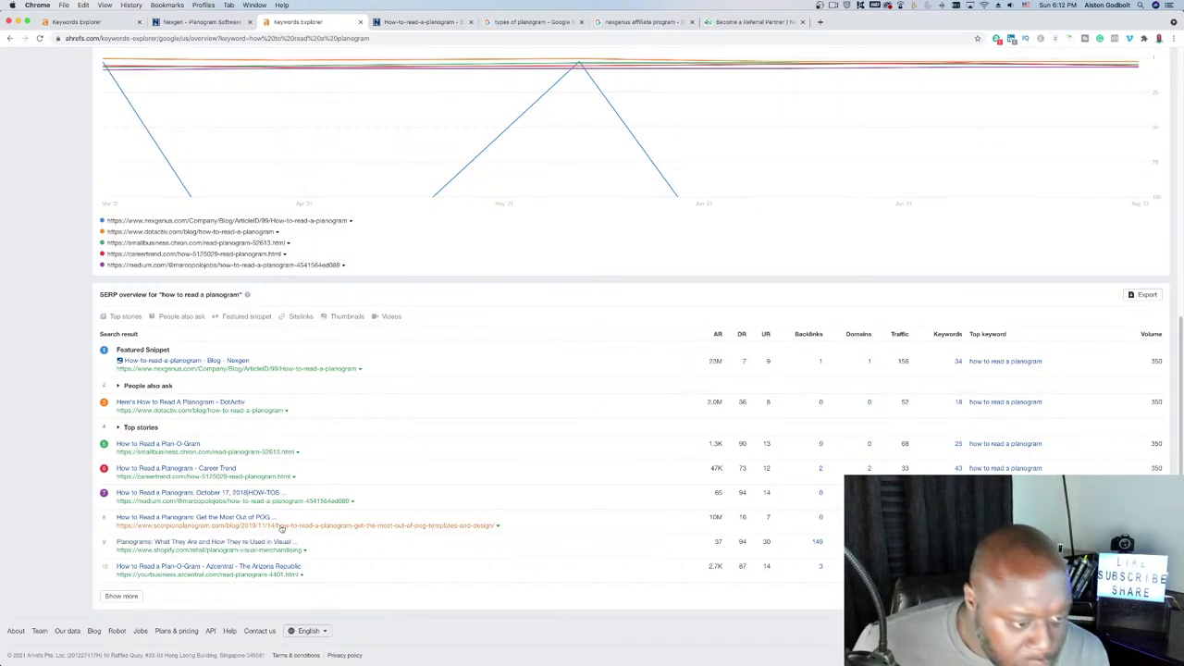
Open the scorpionplanogram.com result from the SERP overview in a new tab and switch to it
right_click(246, 525)
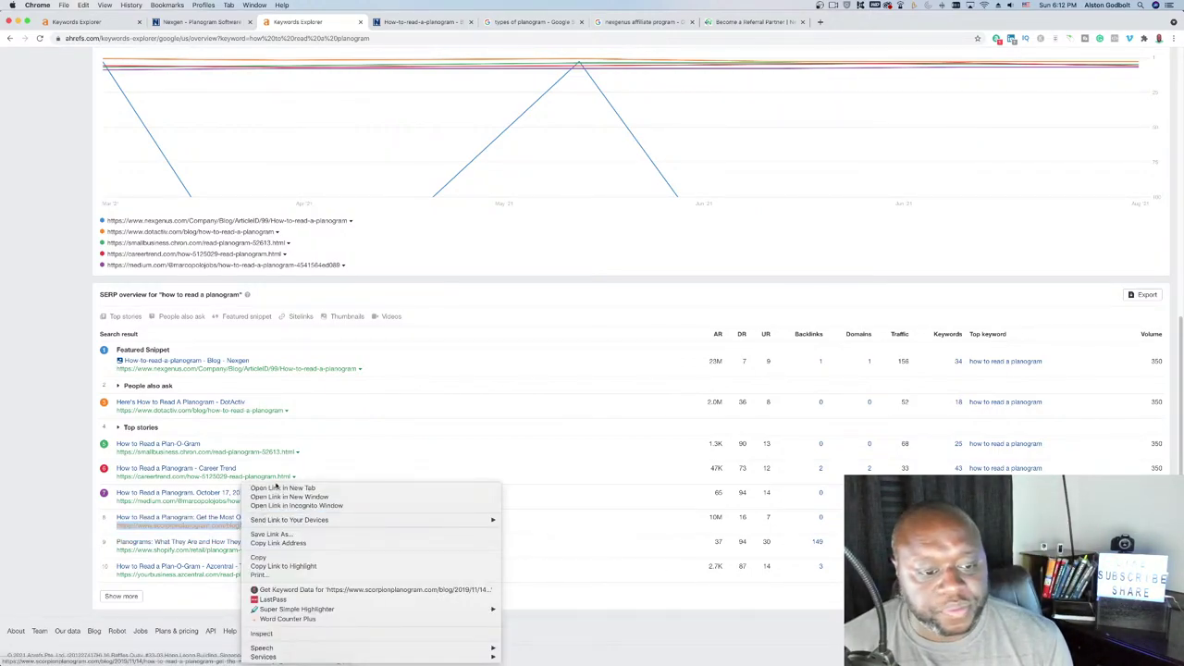
left_click(277, 487)
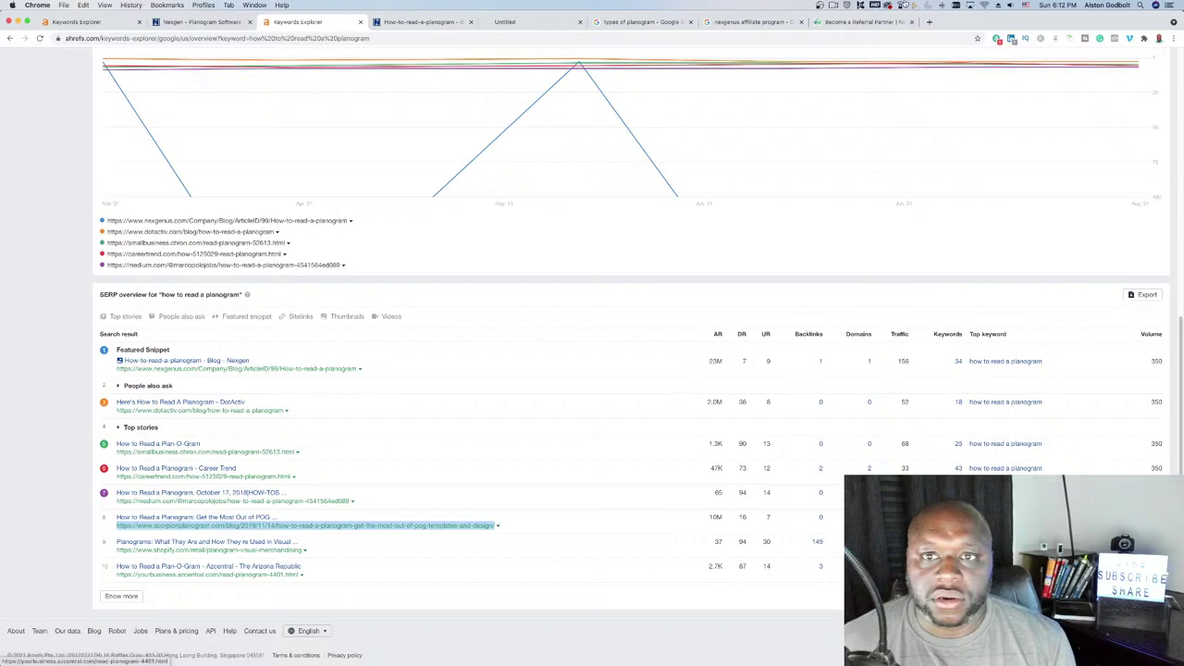
left_click(536, 23)
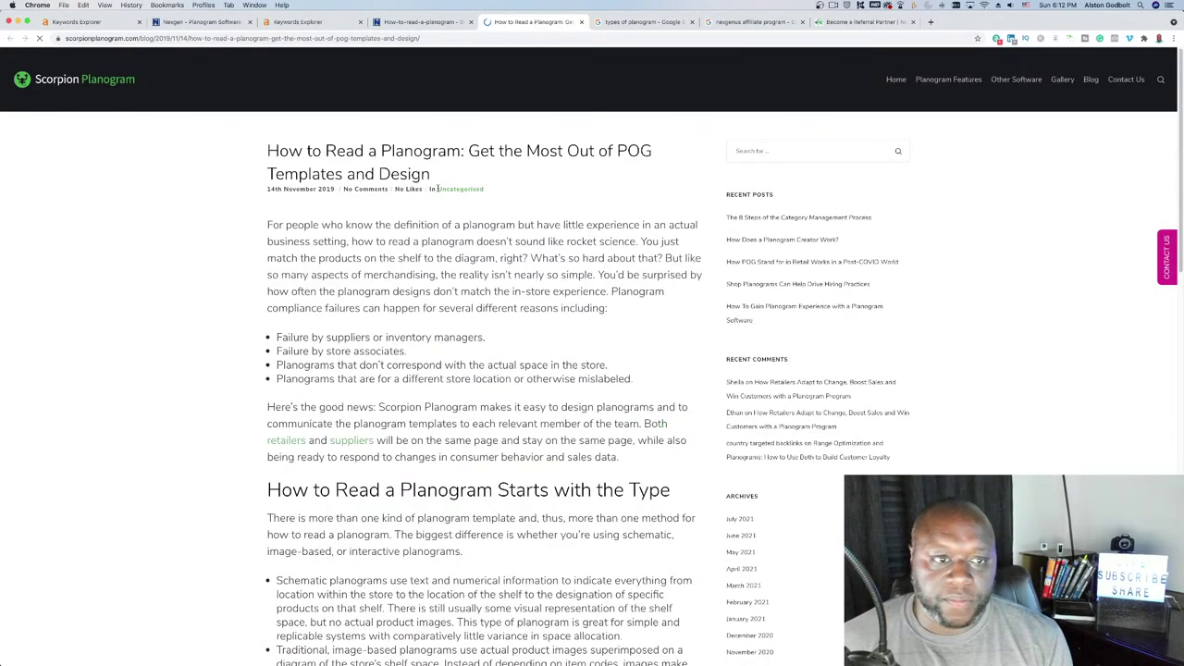
Count the words of the whole Scorpion Planogram article, from its title to the last paragraph, with Word Counter Plus
left_click_drag(270, 152, 537, 137)
scroll(592, 310, "down", 12)
right_click(456, 81)
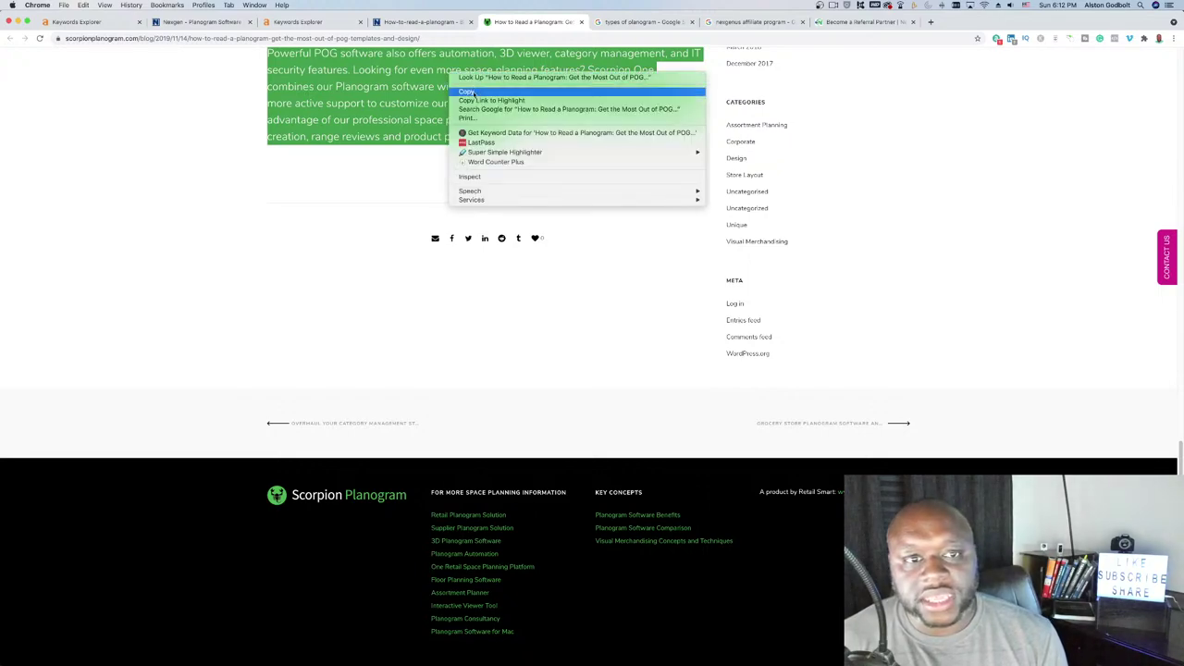
left_click(490, 164)
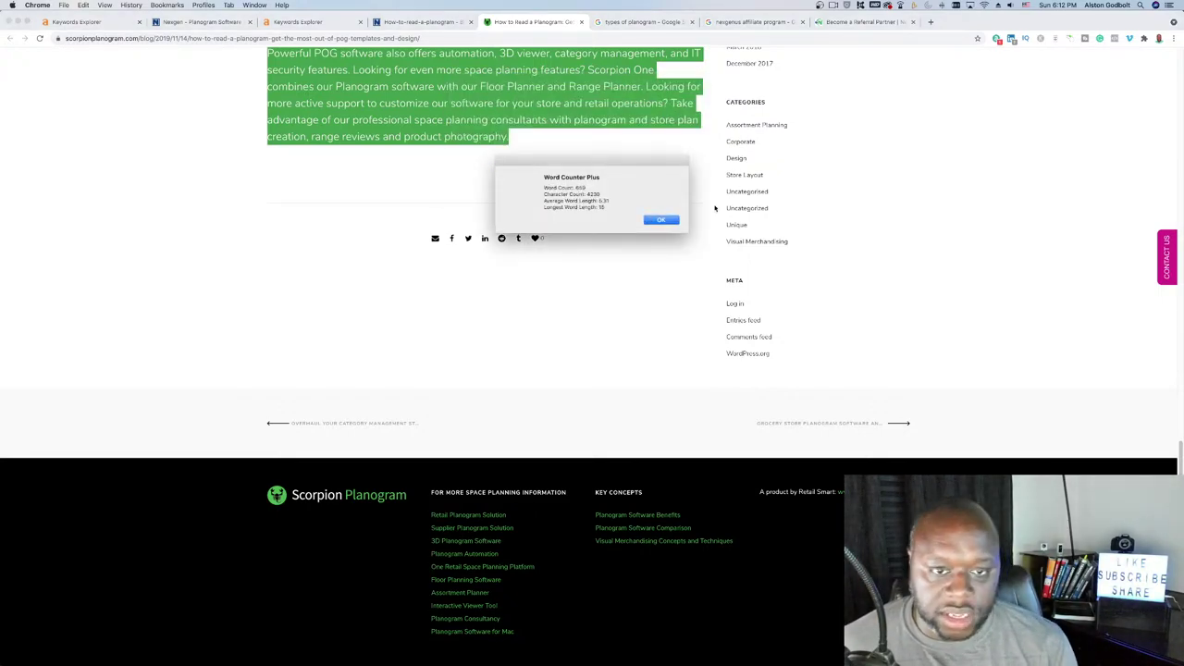
left_click(662, 219)
scroll(428, 316, "up", 20)
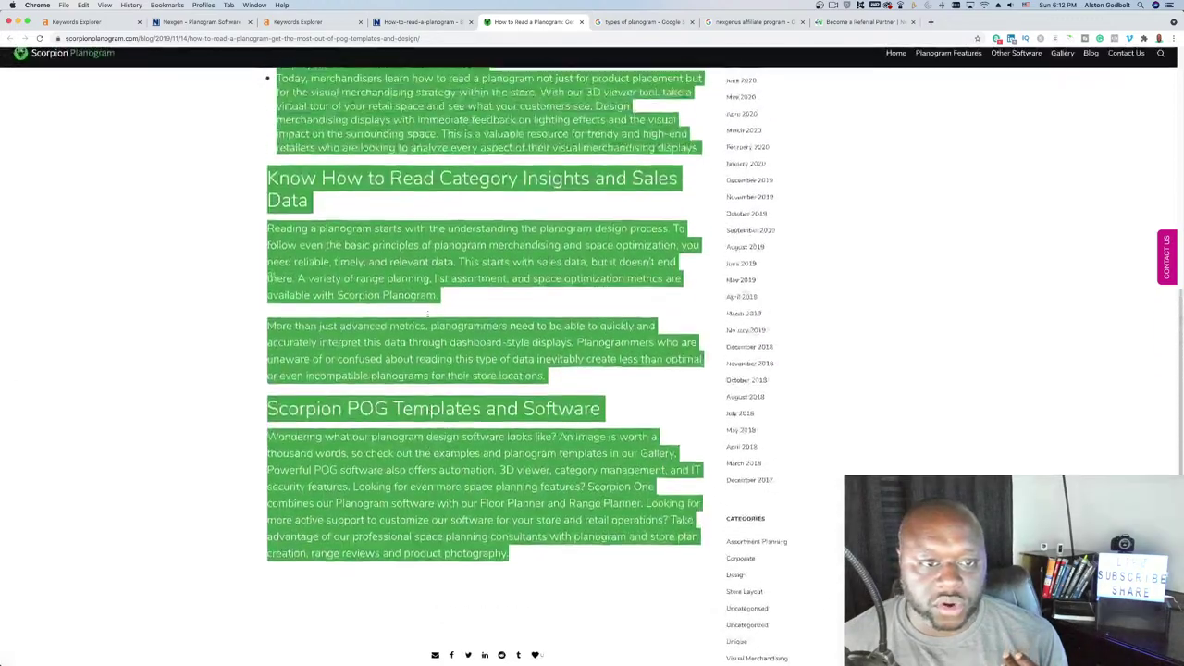
left_click(424, 258)
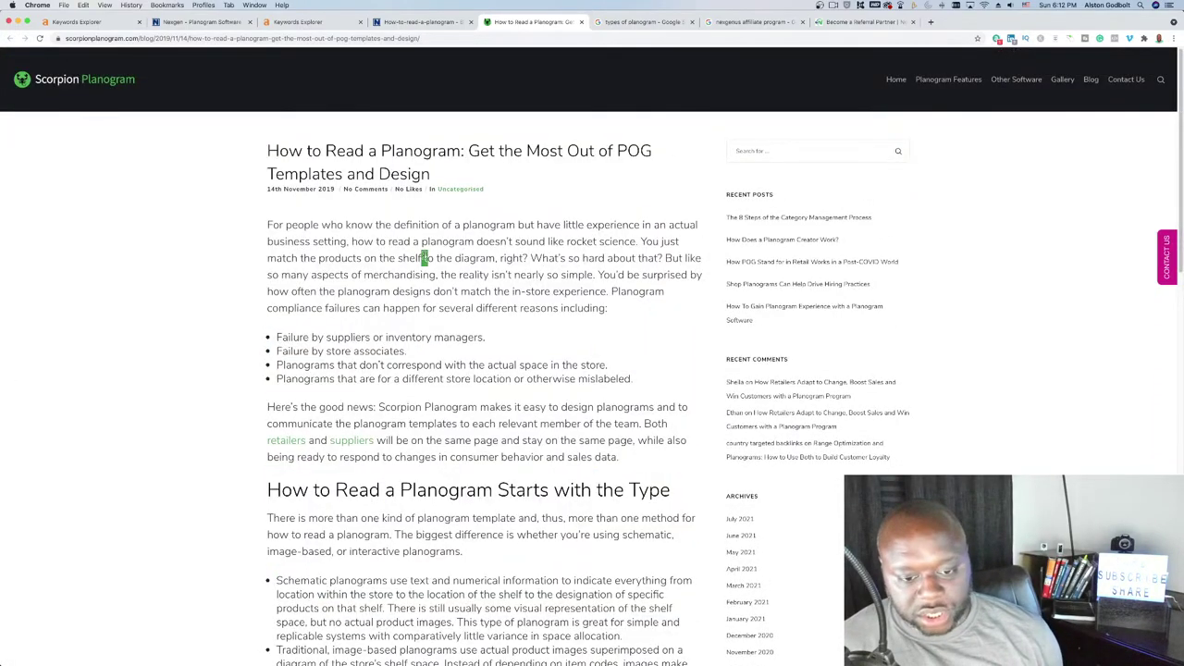
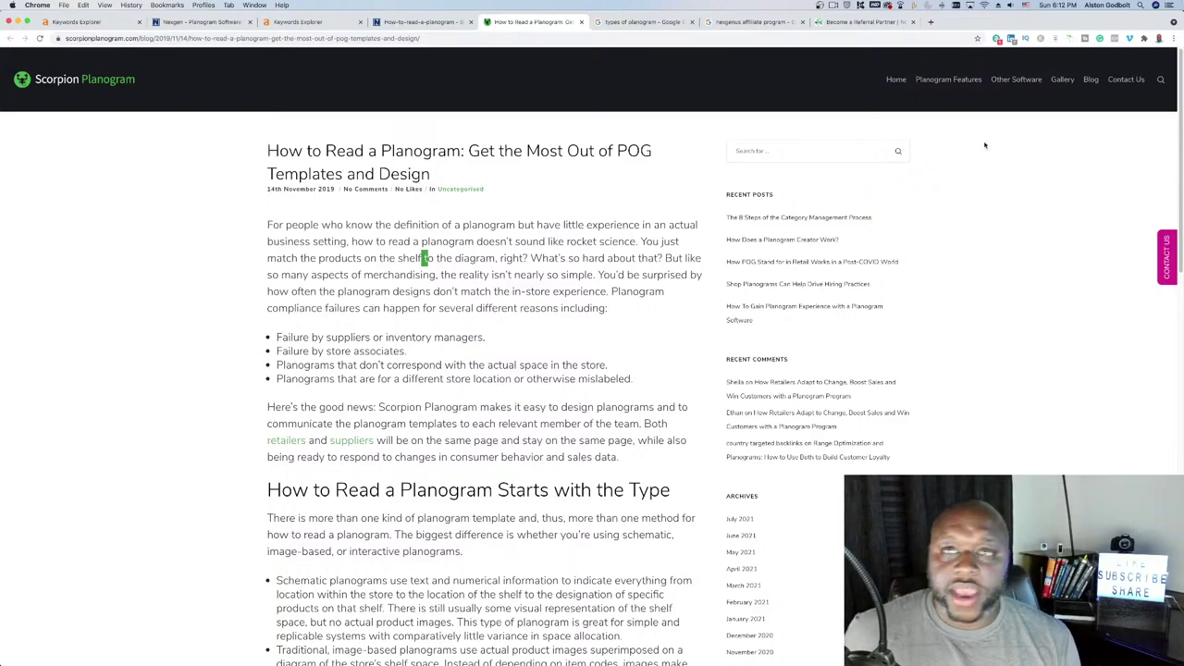
Return to the Ahrefs keyword overview and search Keywords Explorer for "how to collect payments"
left_click(310, 21)
scroll(645, 305, "up", 5)
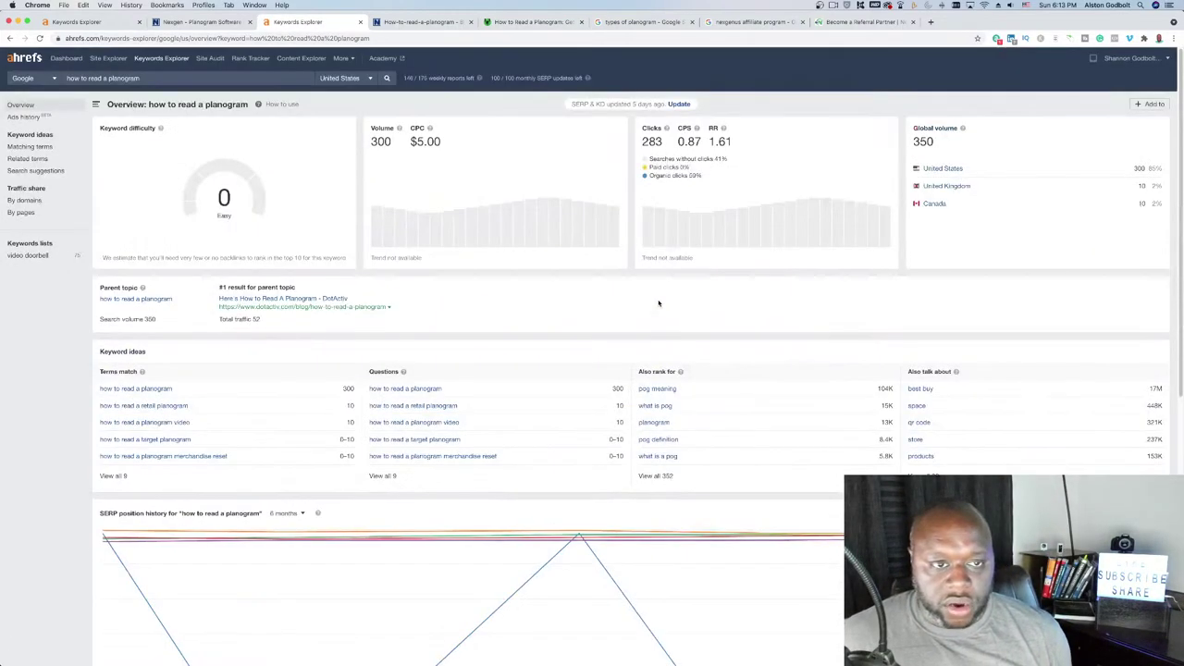
triple_click(162, 78)
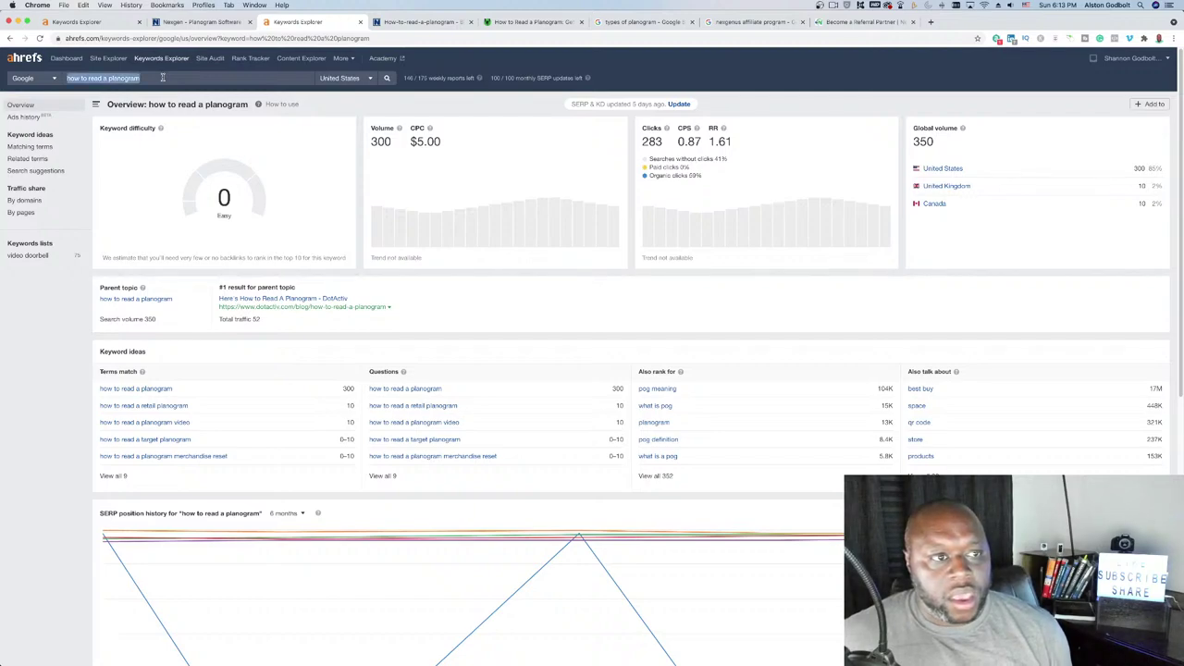
type("ho")
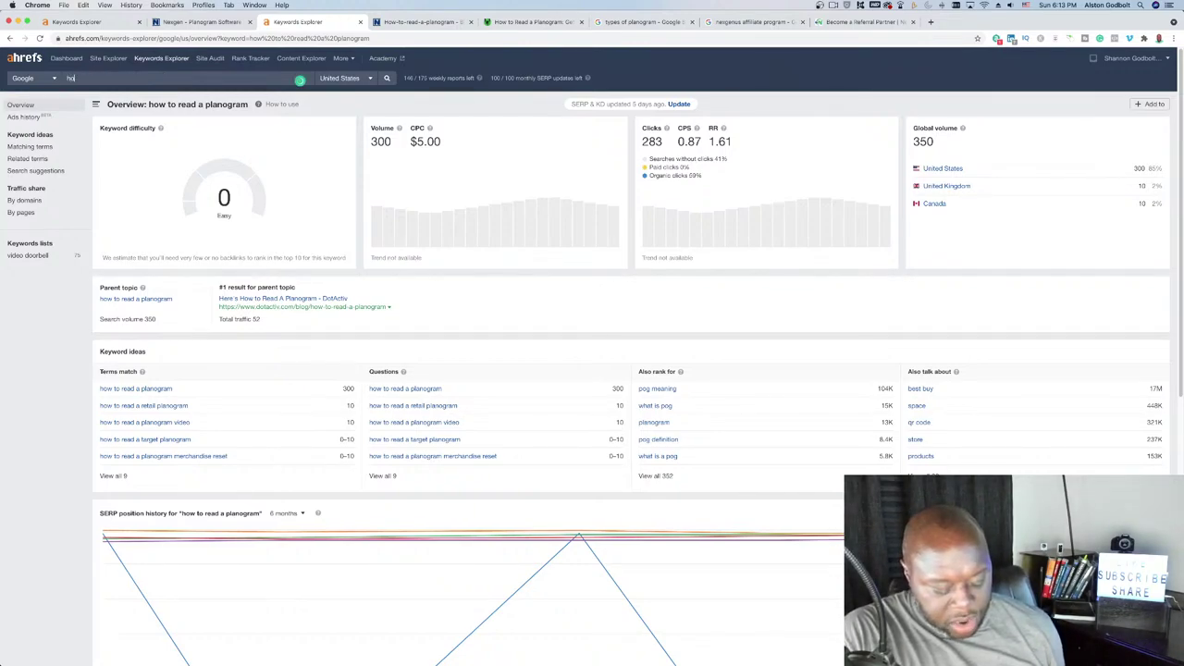
type("w to collect pa")
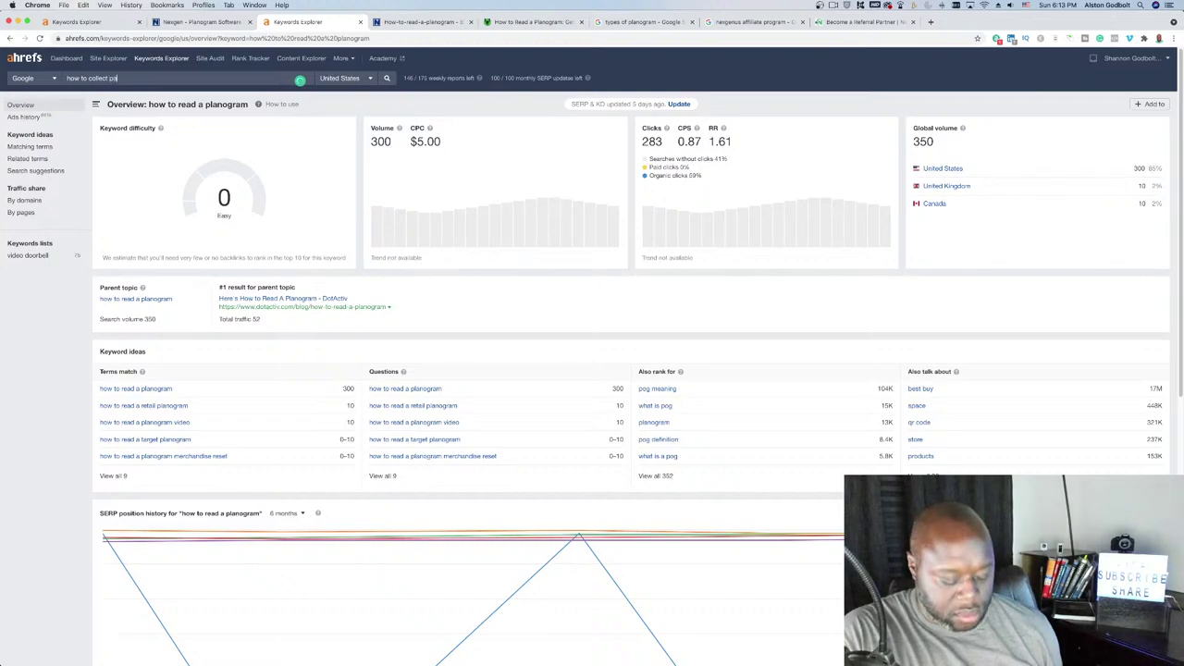
type("yments")
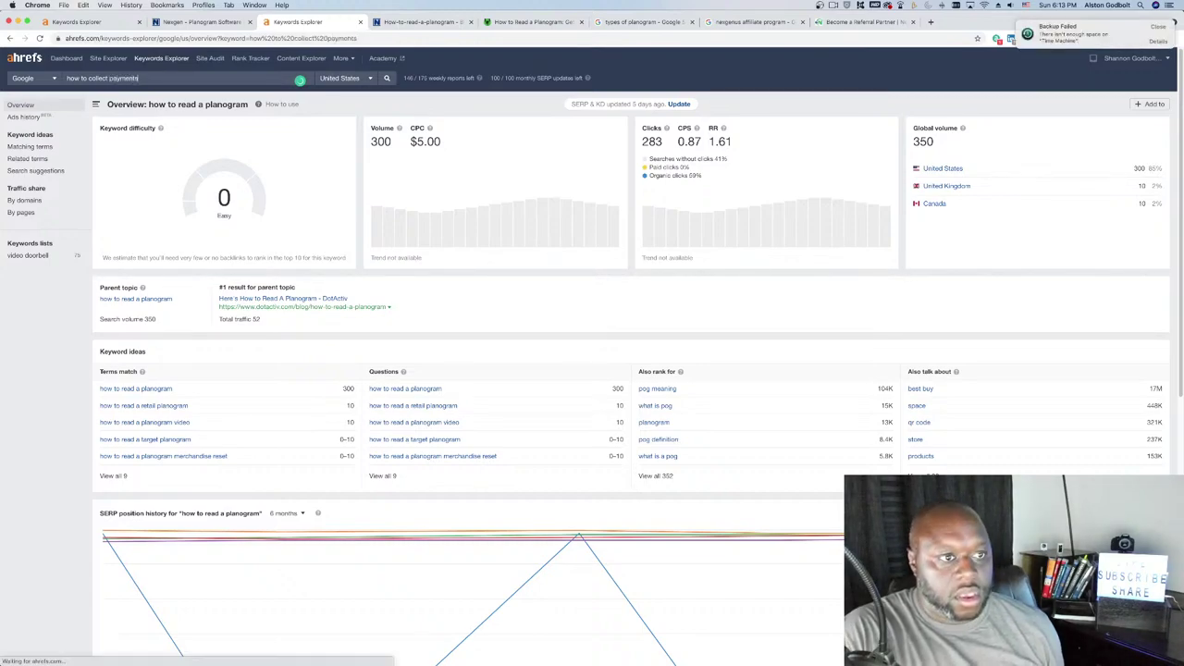
Run the keyword search for "how to collect payments" and review its matching terms list
key("Return")
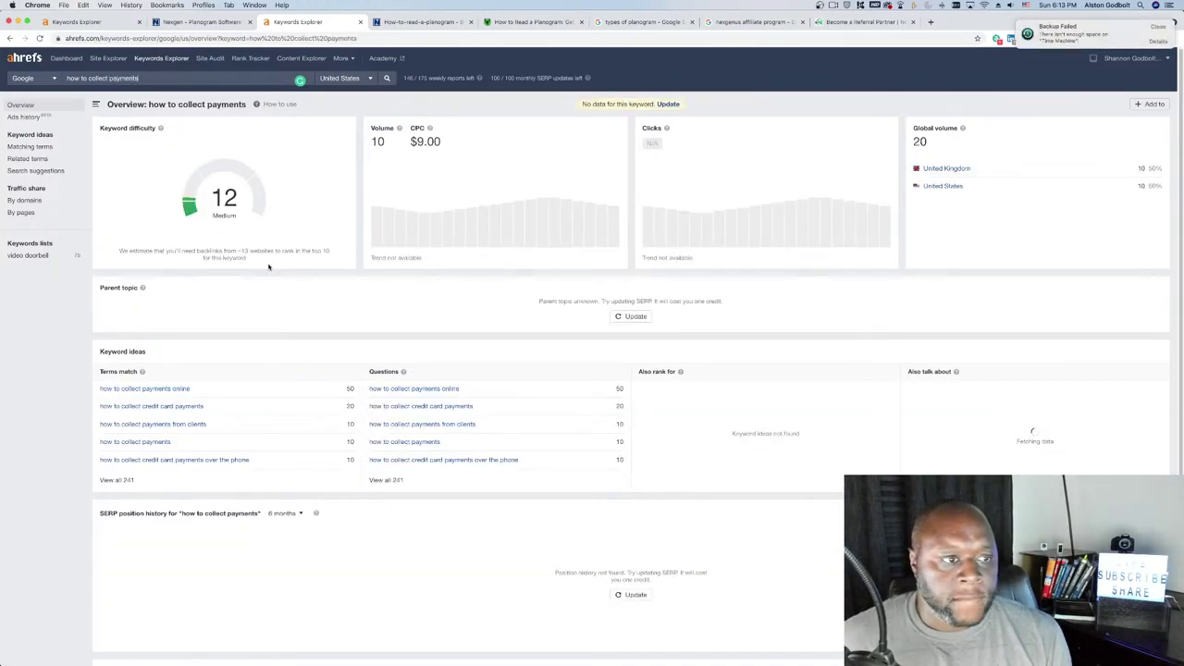
left_click(40, 148)
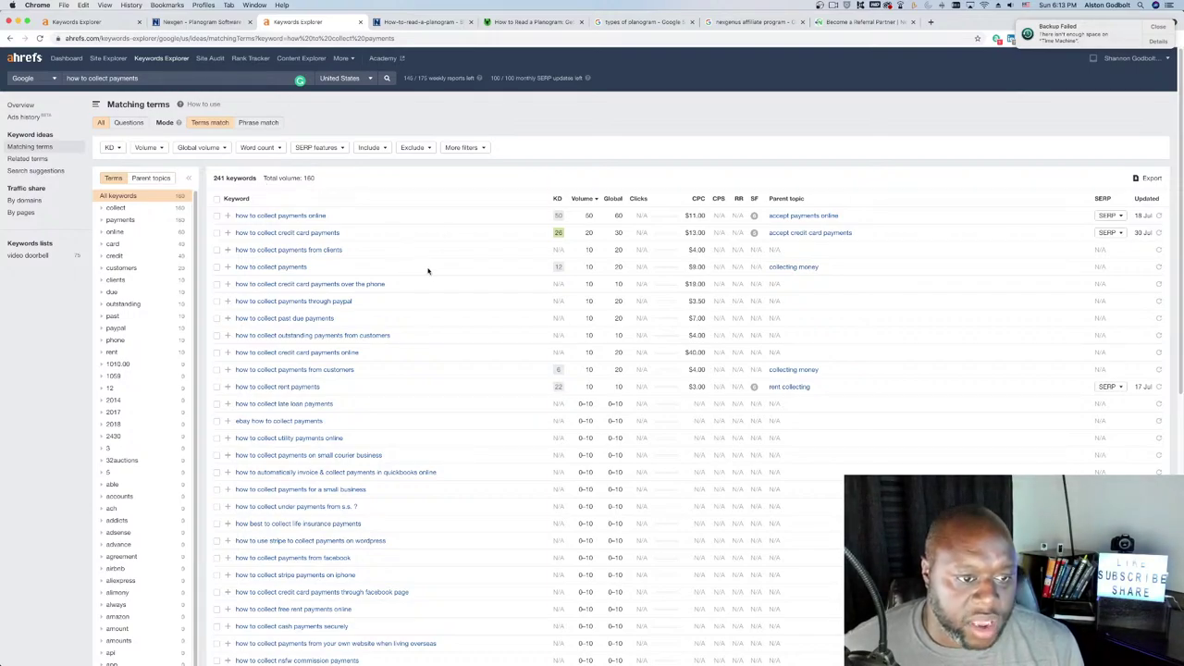
scroll(437, 380, "down", 10)
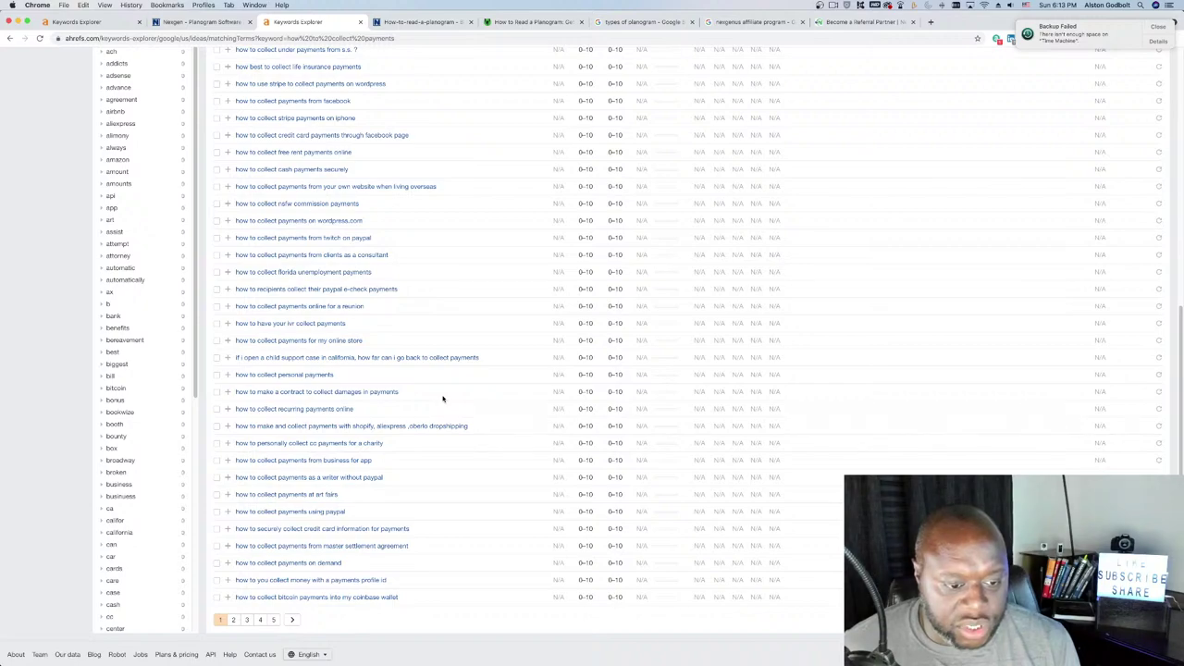
scroll(444, 399, "up", 10)
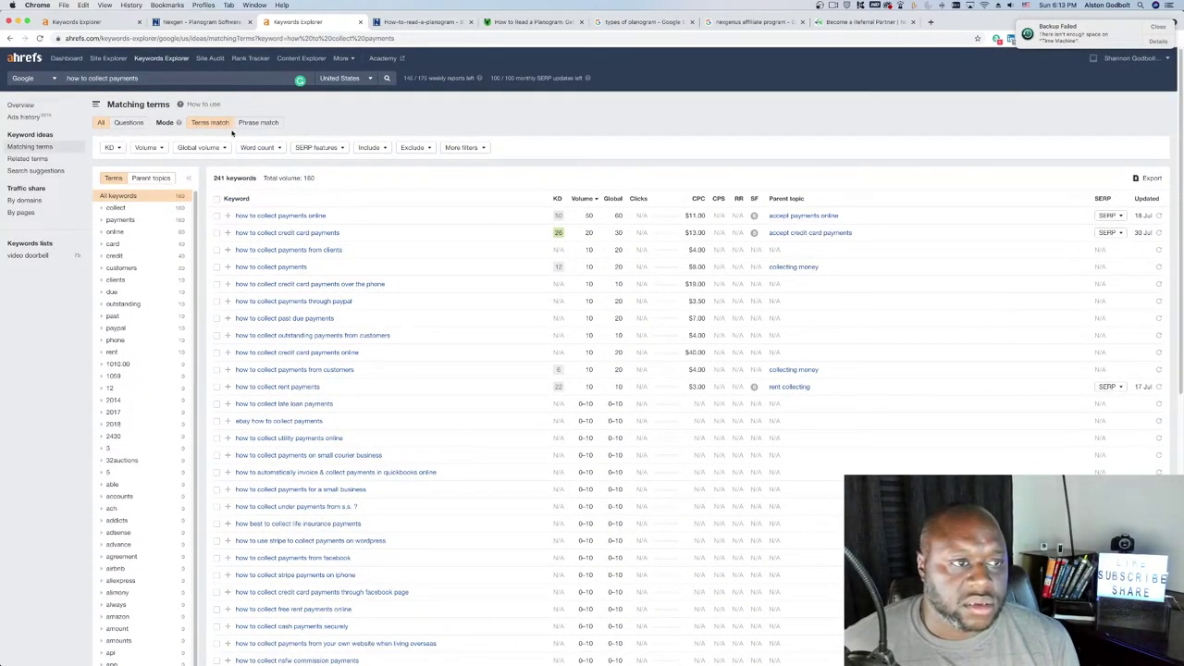
Broaden the keyword search to "how to collect" within the matching terms report
double_click(129, 78)
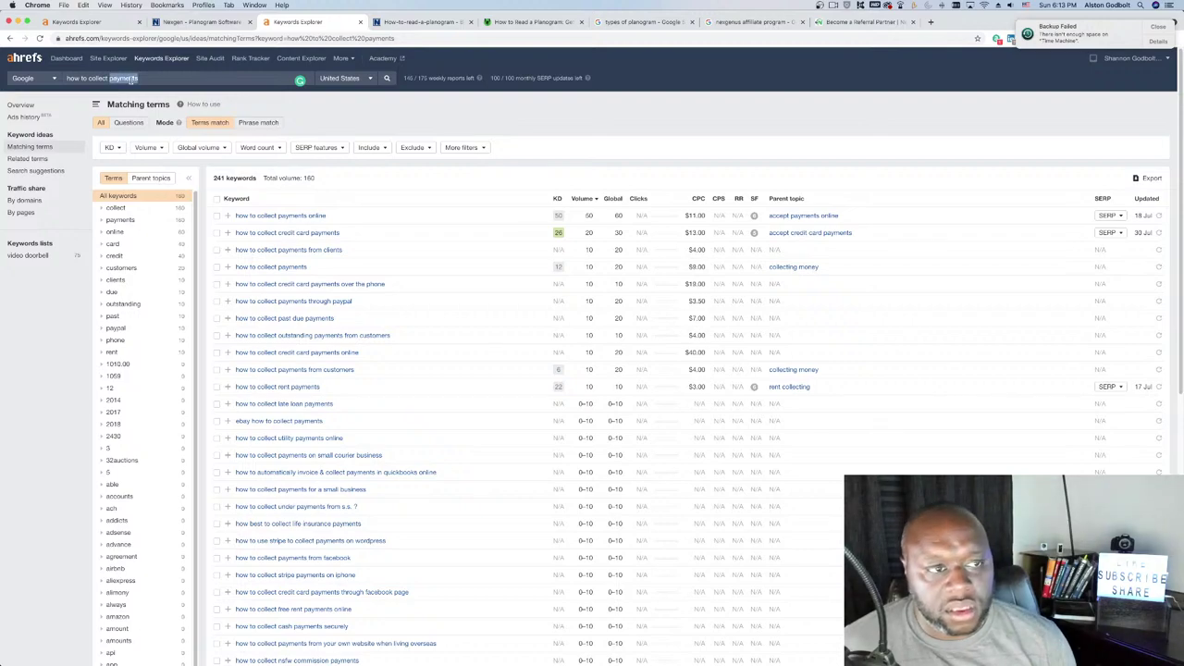
key("BackSpace")
key("Return")
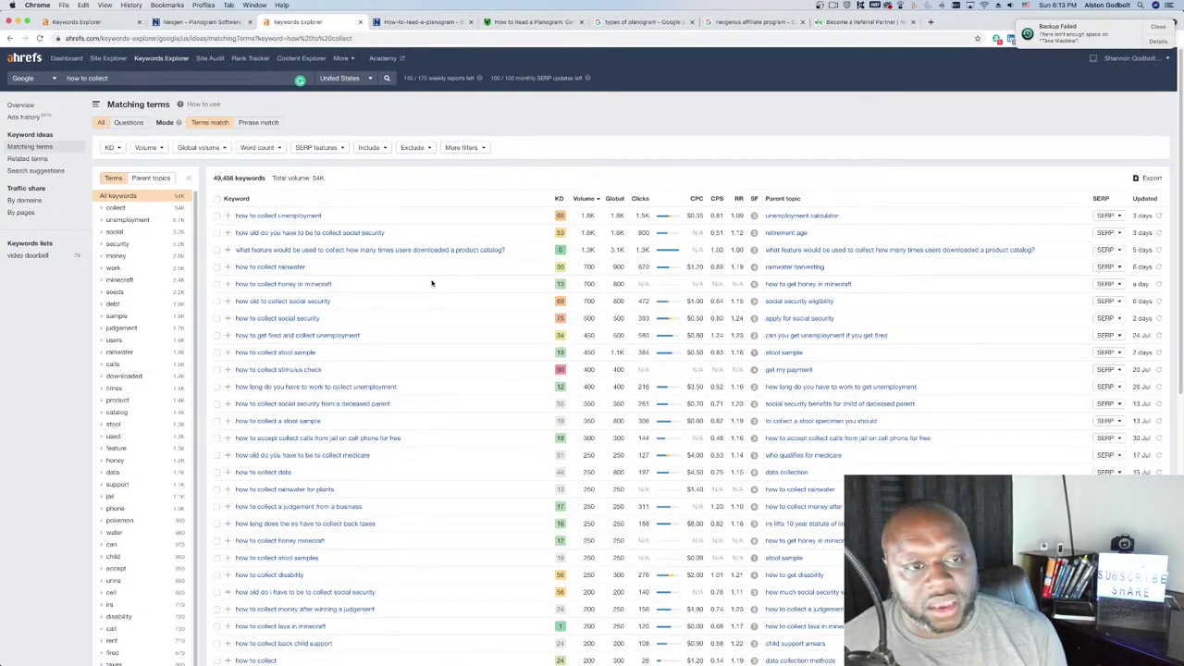
Filter the matching terms to keywords that include any of the words "retail, store"
left_click(372, 148)
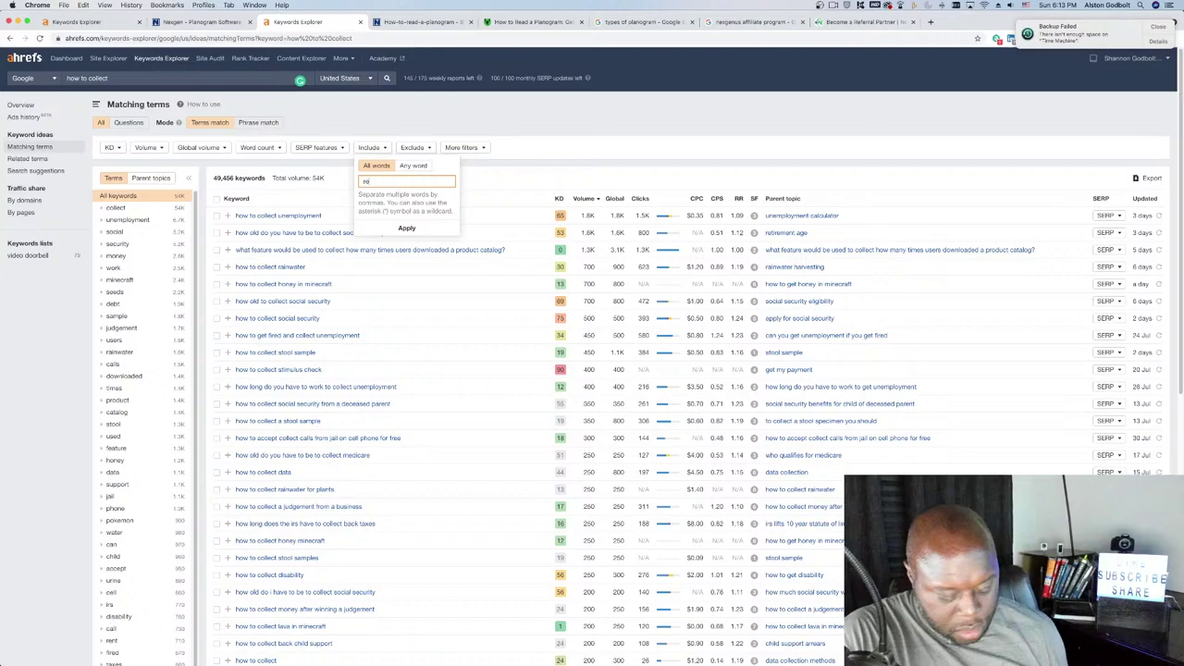
type("tail")
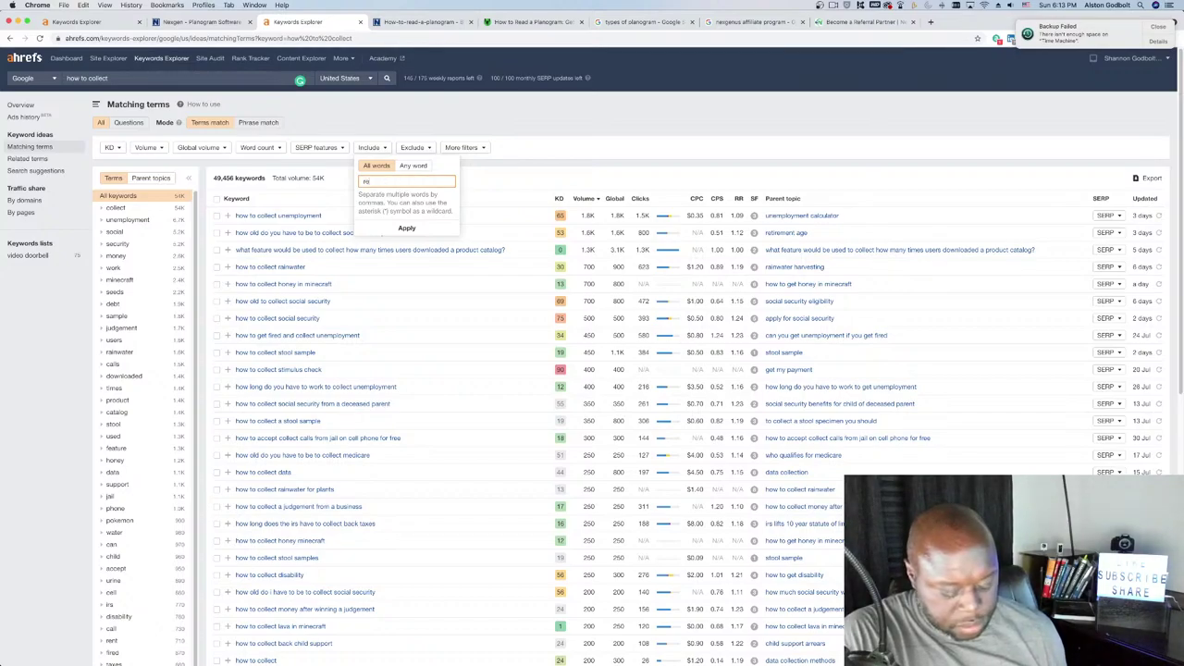
type(", st")
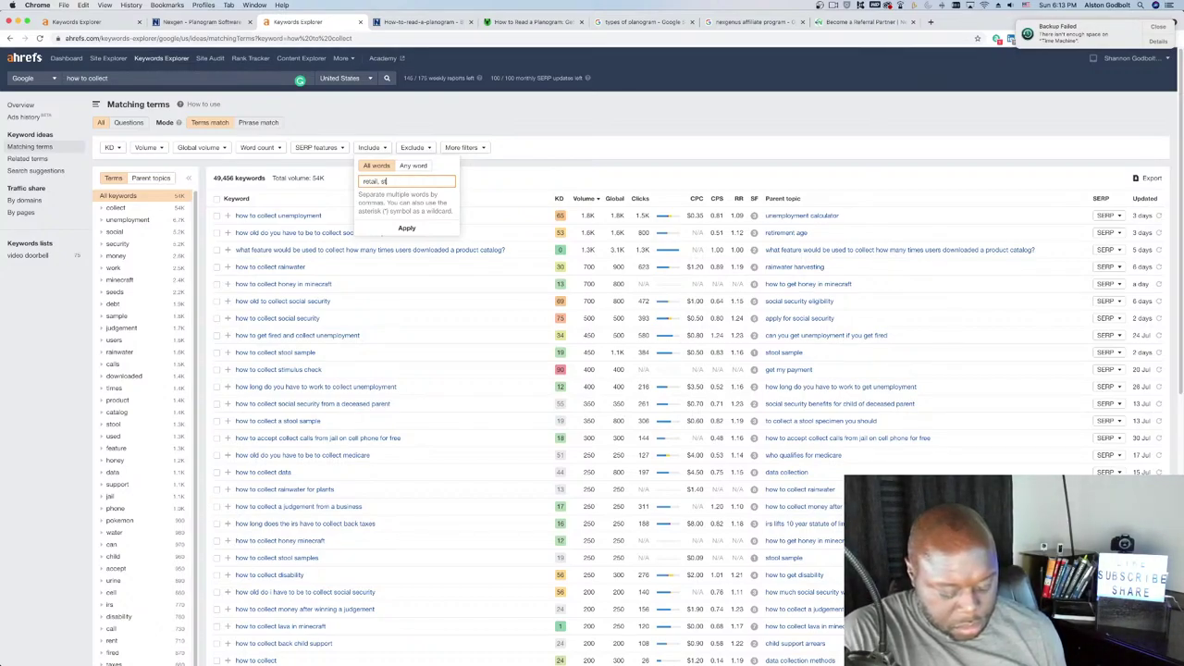
type("ore")
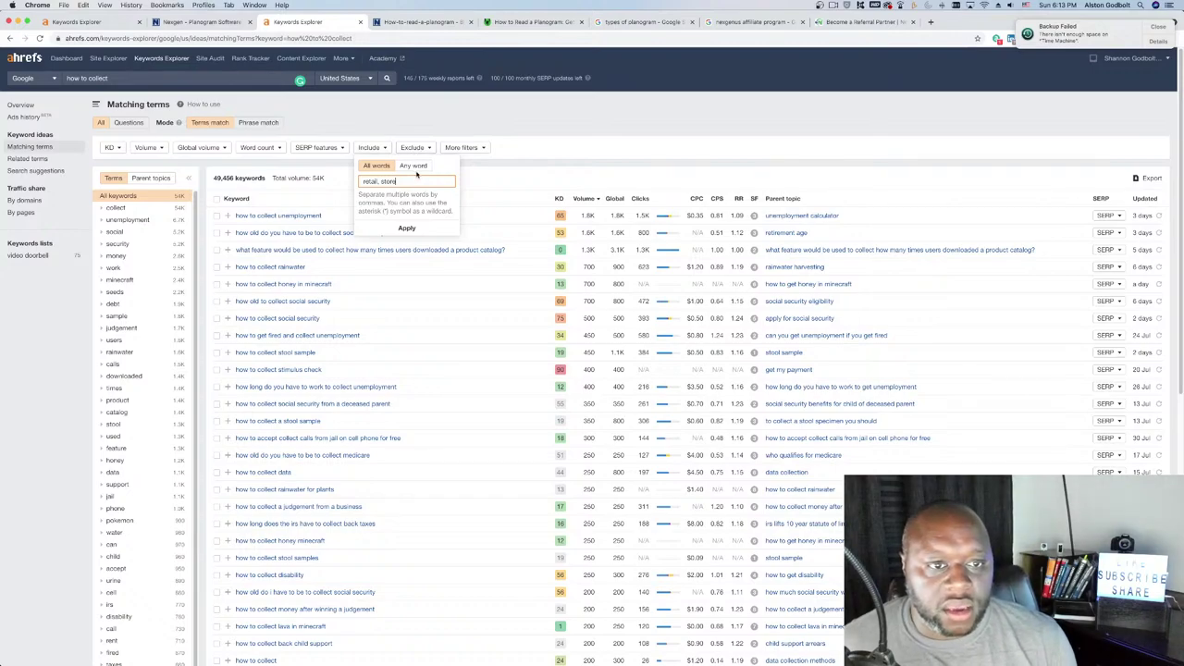
left_click(414, 166)
left_click(407, 229)
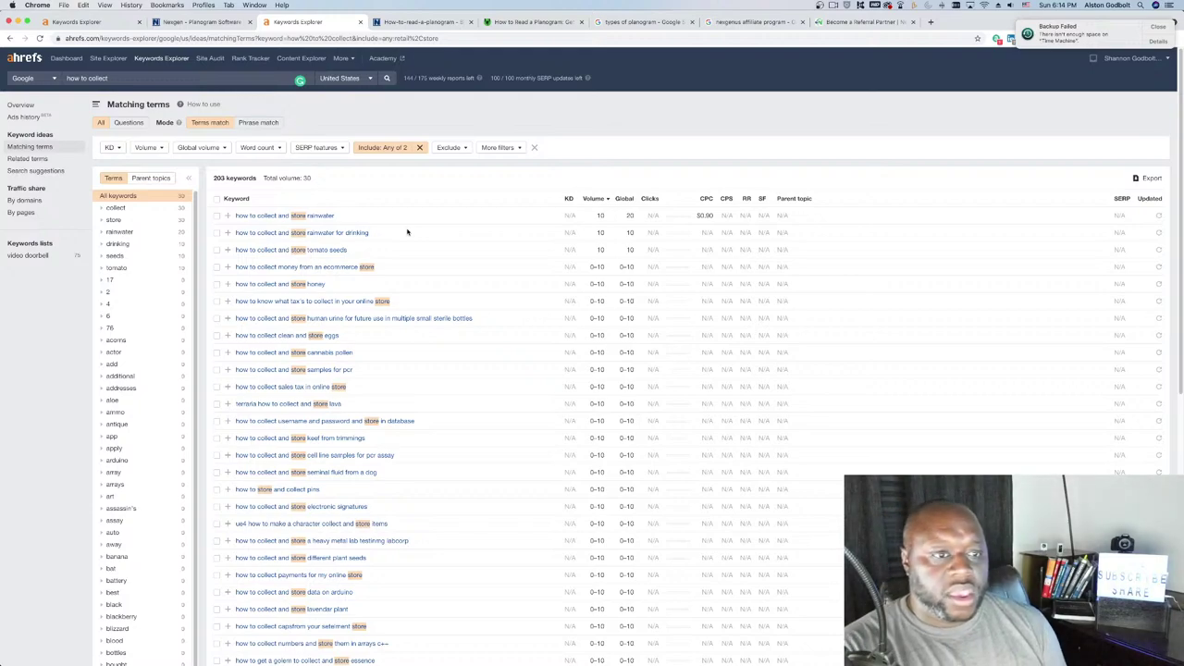
Narrow the include filter to the word "retail" only and dismiss the backup notification
left_click(395, 150)
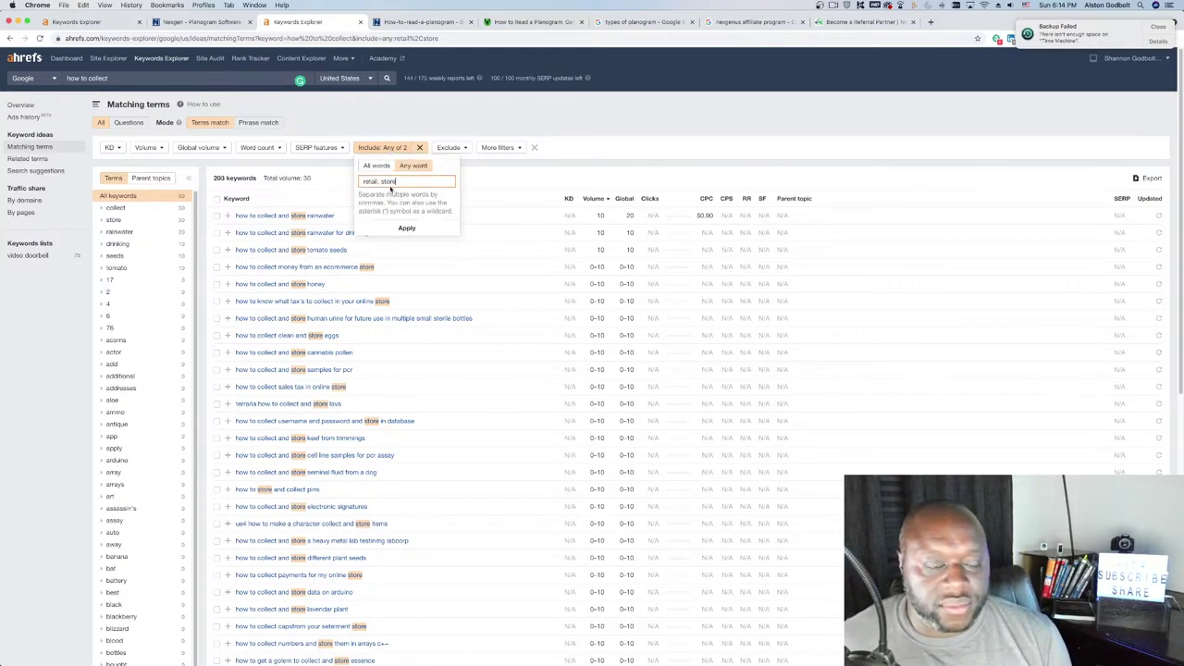
double_click(388, 181)
key("BackSpace")
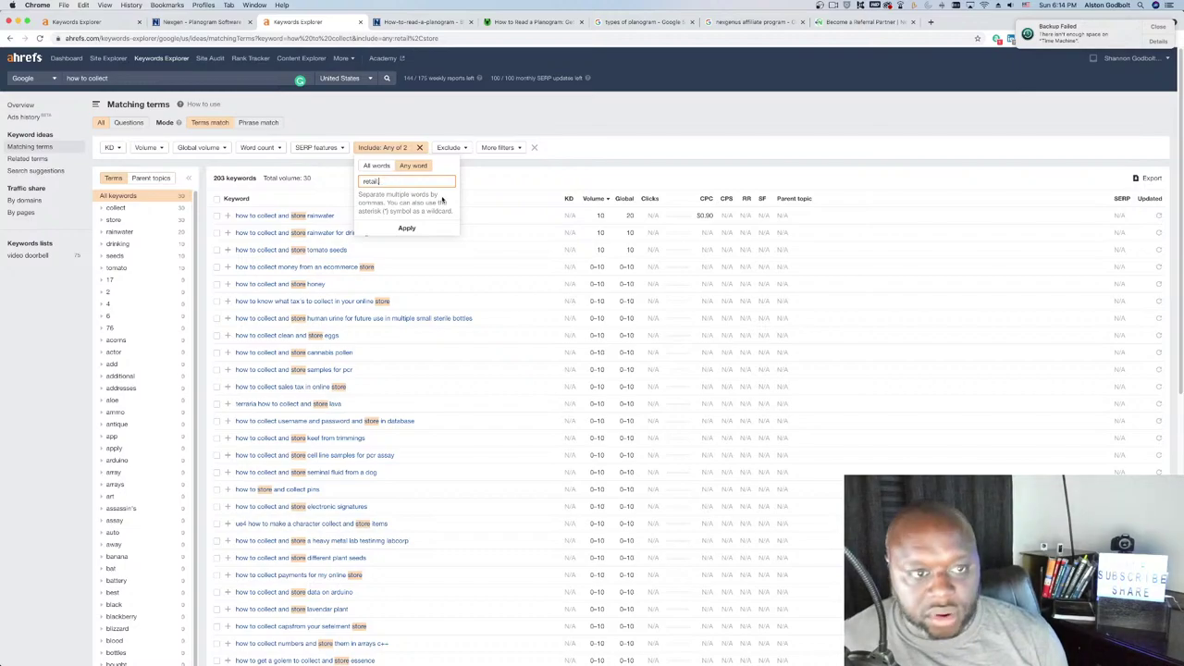
left_click(404, 228)
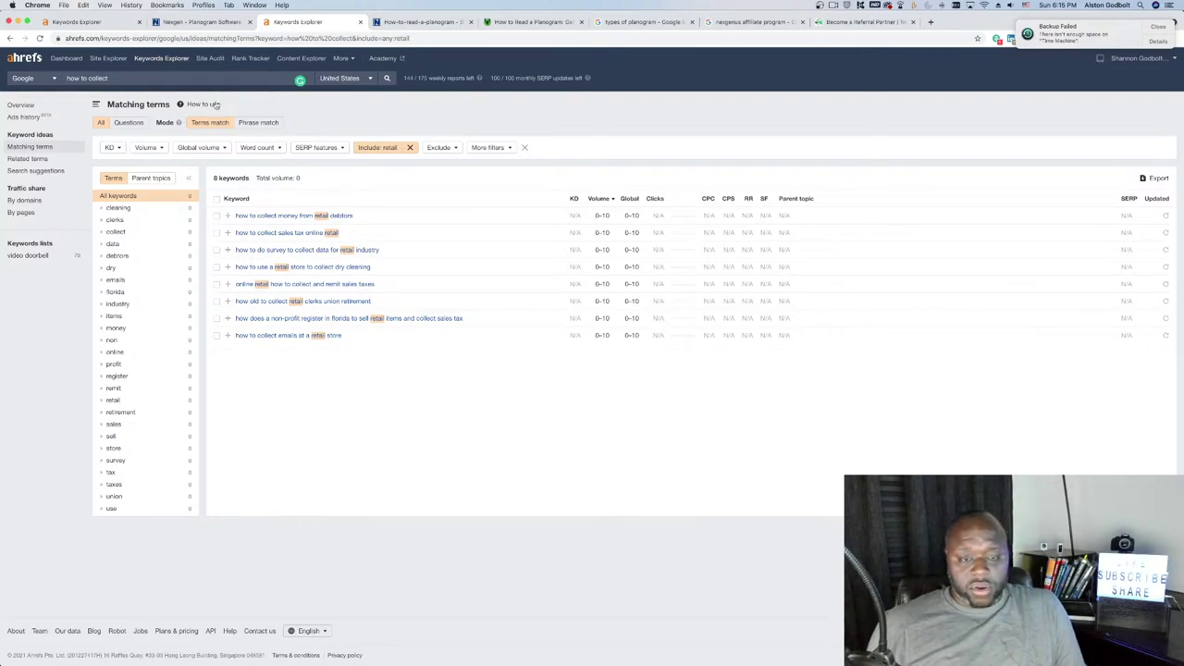
left_click(1157, 27)
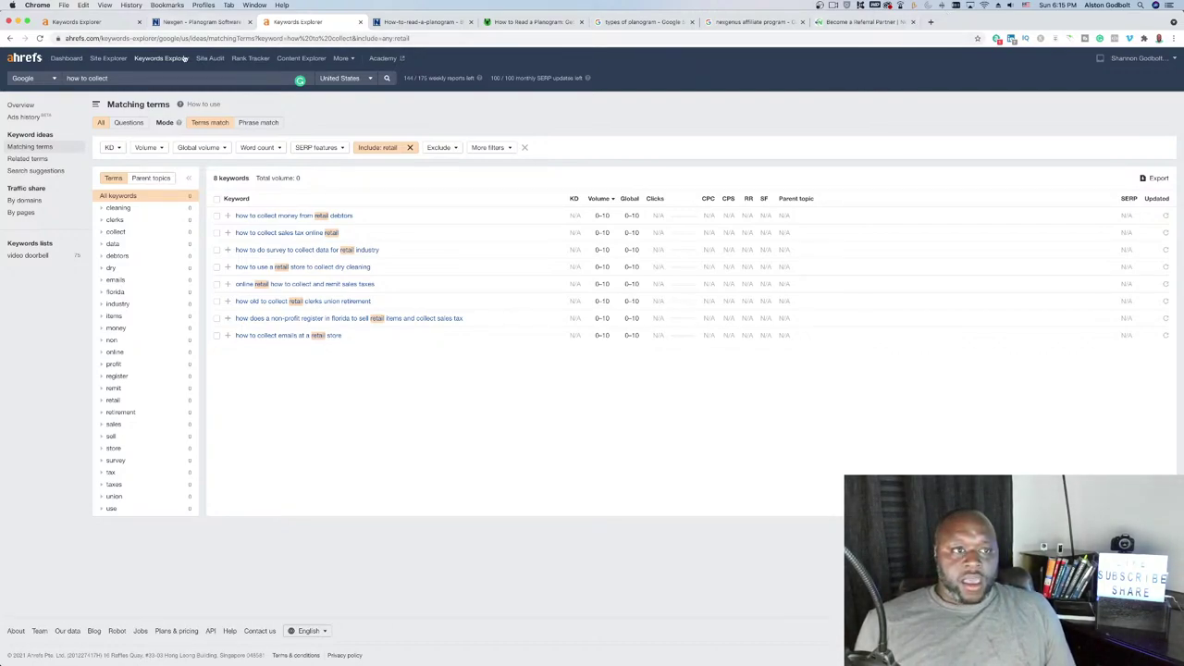
Search the matching terms for "how to start a retail business"
triple_click(152, 80)
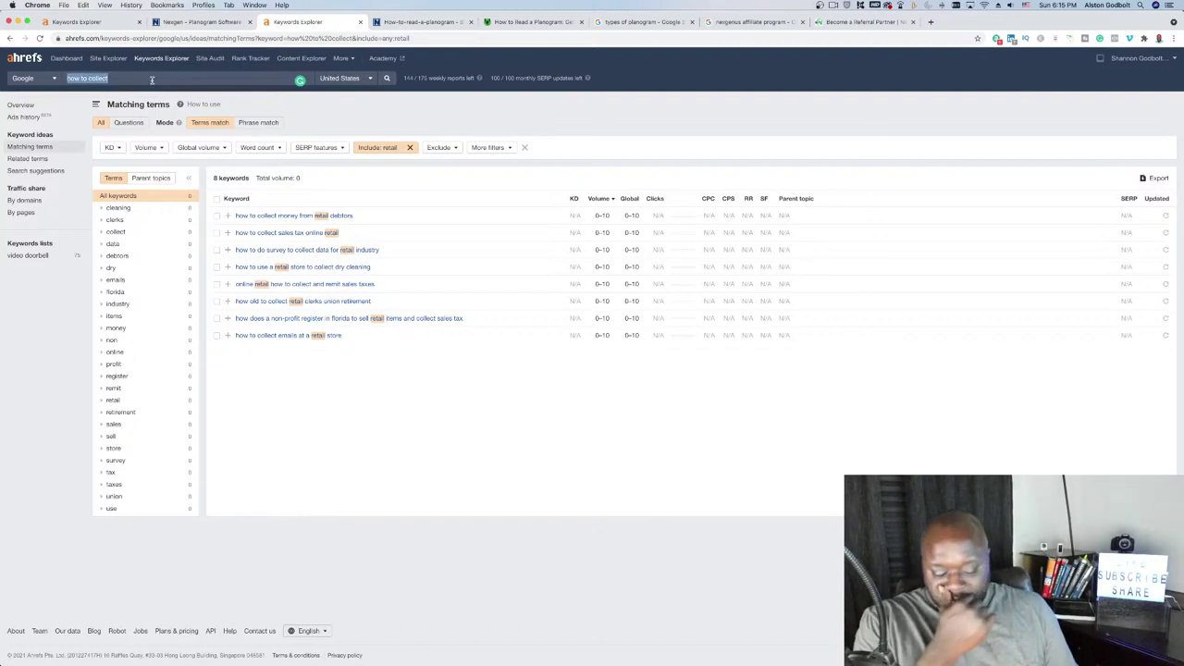
type("h")
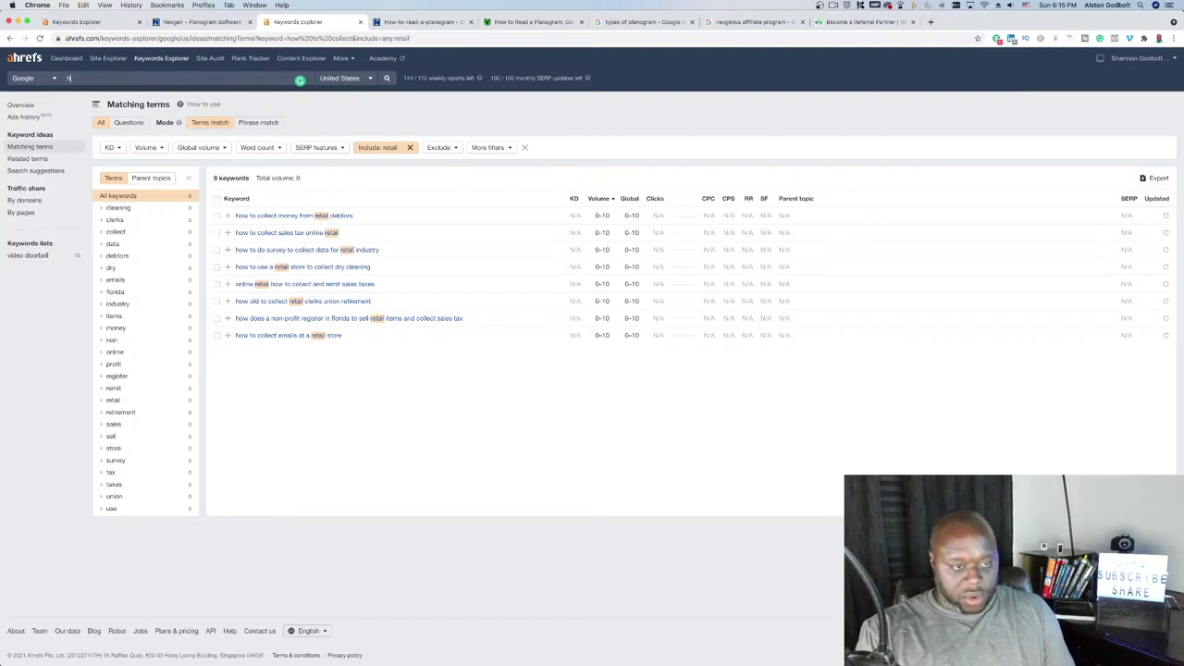
type("ow to star")
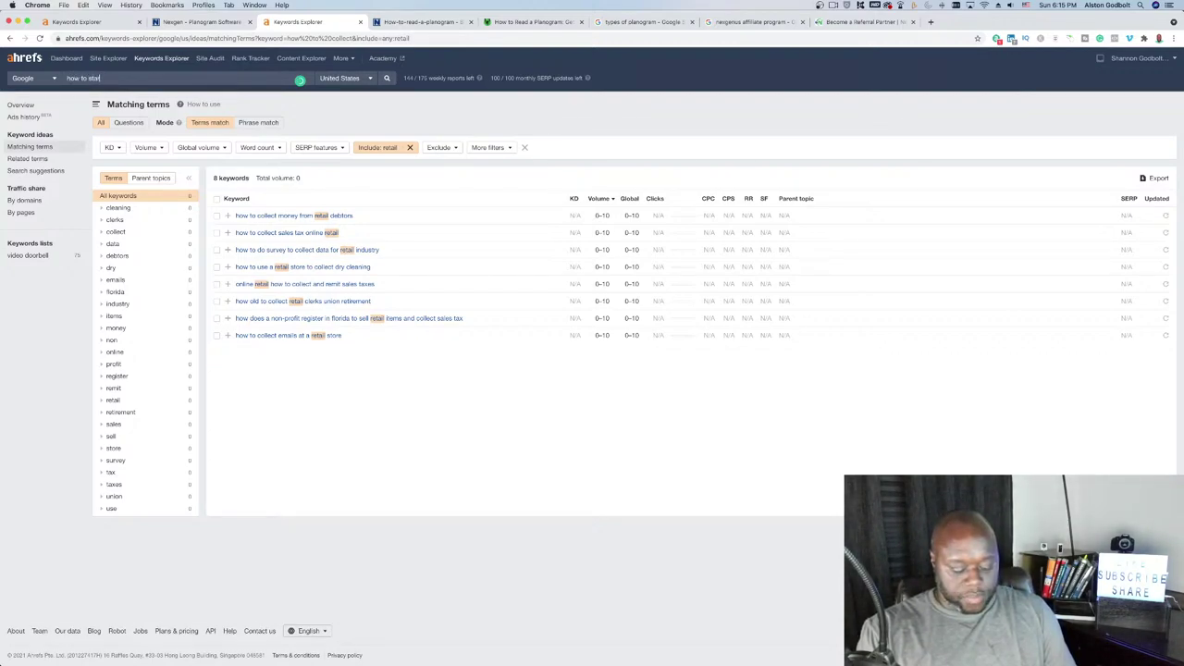
type("t a retail")
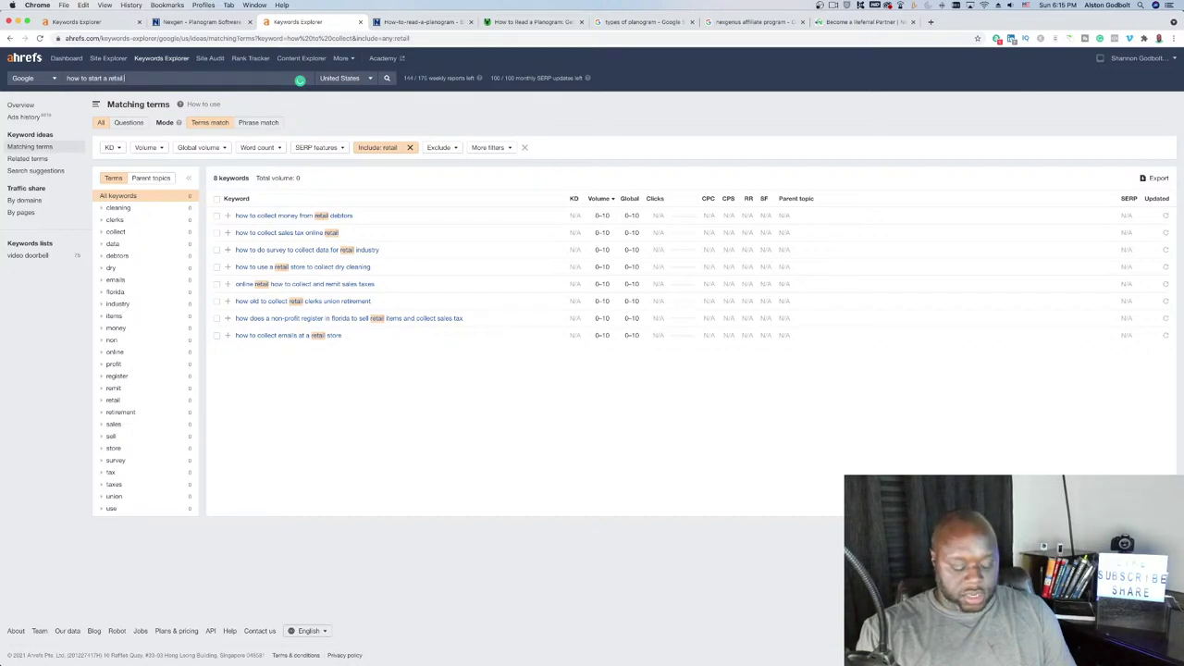
type(" business")
key("Return")
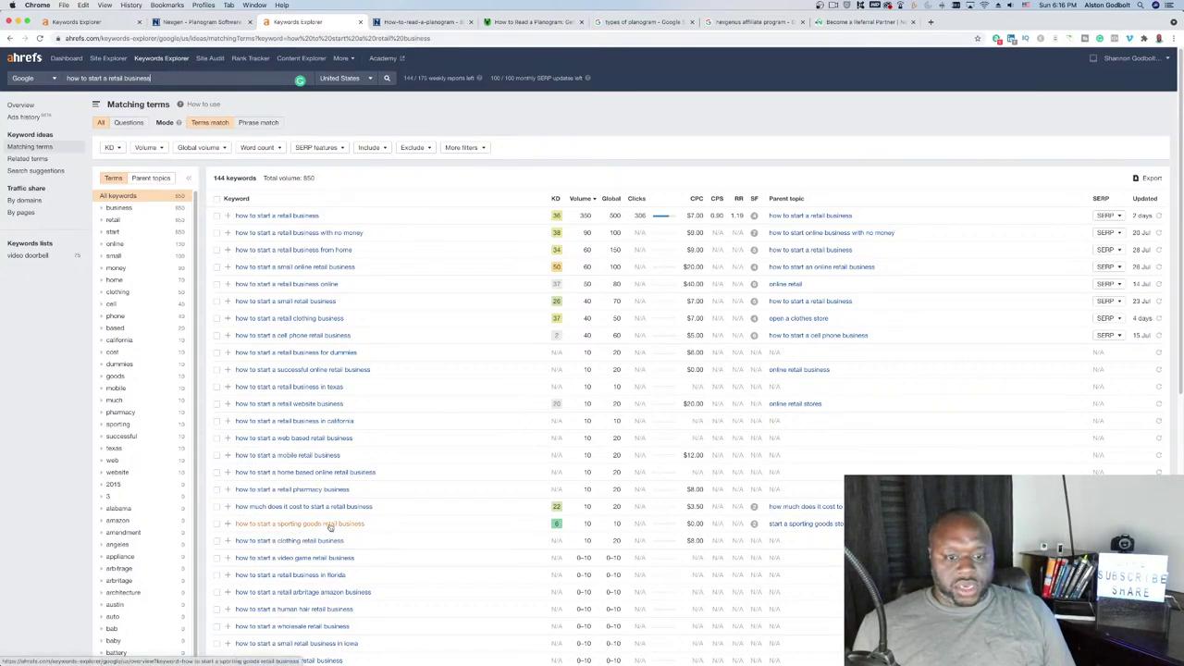
Open the keyword overview for "how to start a retail business" in a new tab and switch to it
right_click(286, 214)
left_click(326, 215)
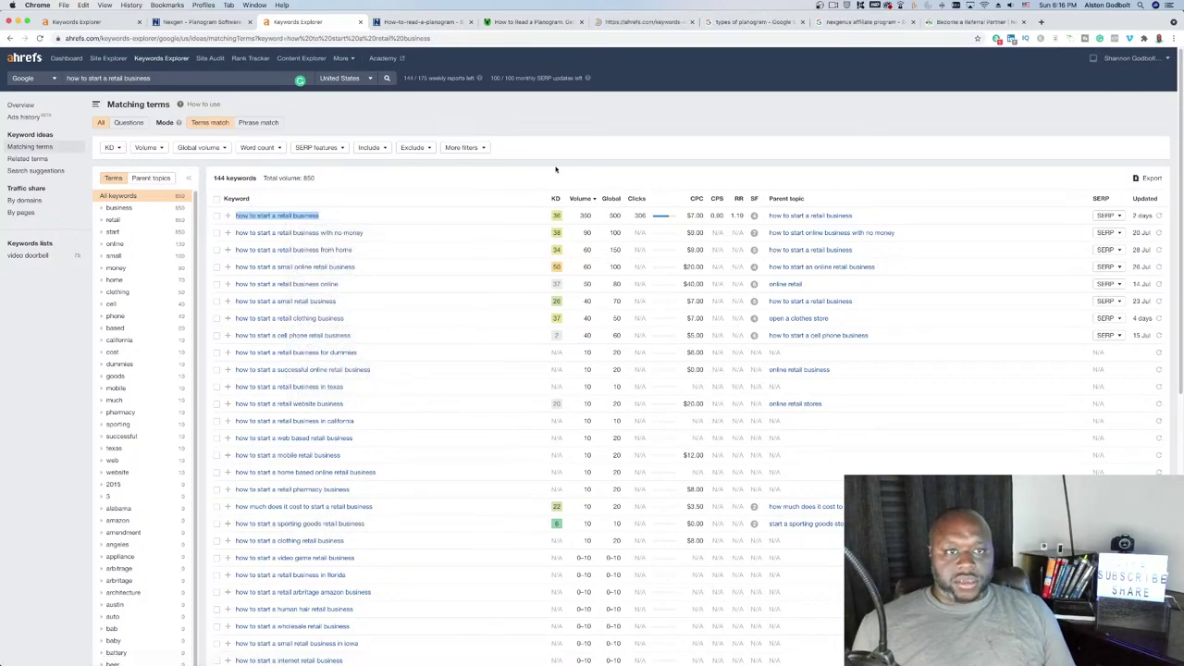
left_click(646, 21)
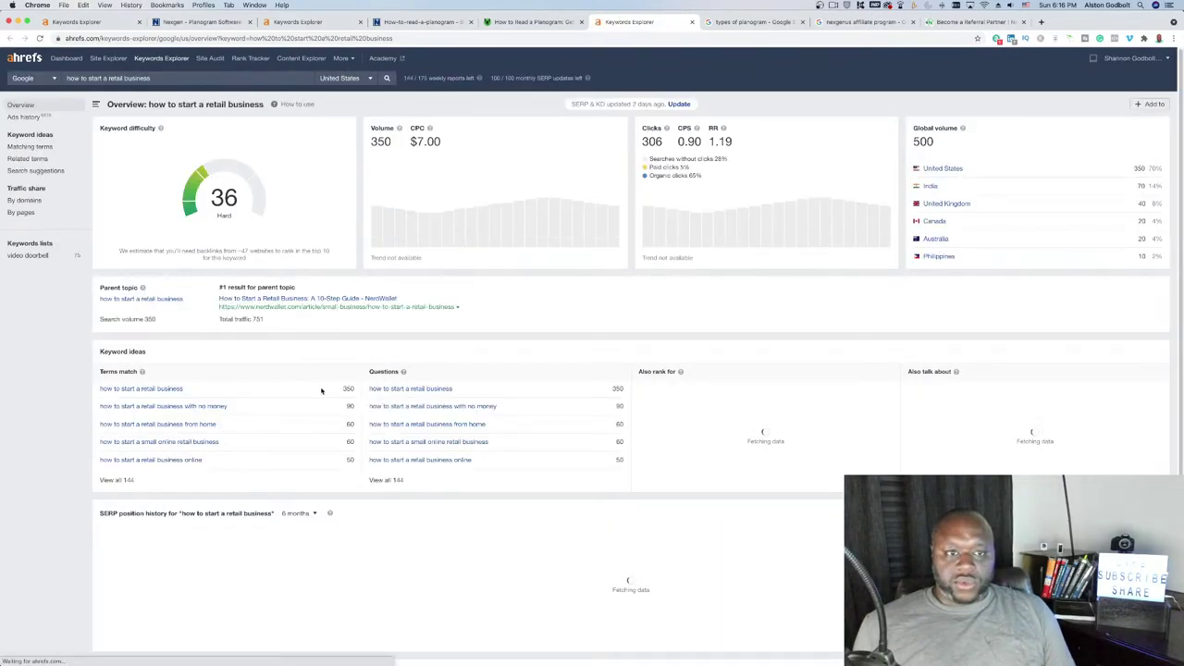
Examine the SERP position history and SERP overview, hiding and restoring the retaildoc.com line in the history chart
scroll(301, 390, "down", 5)
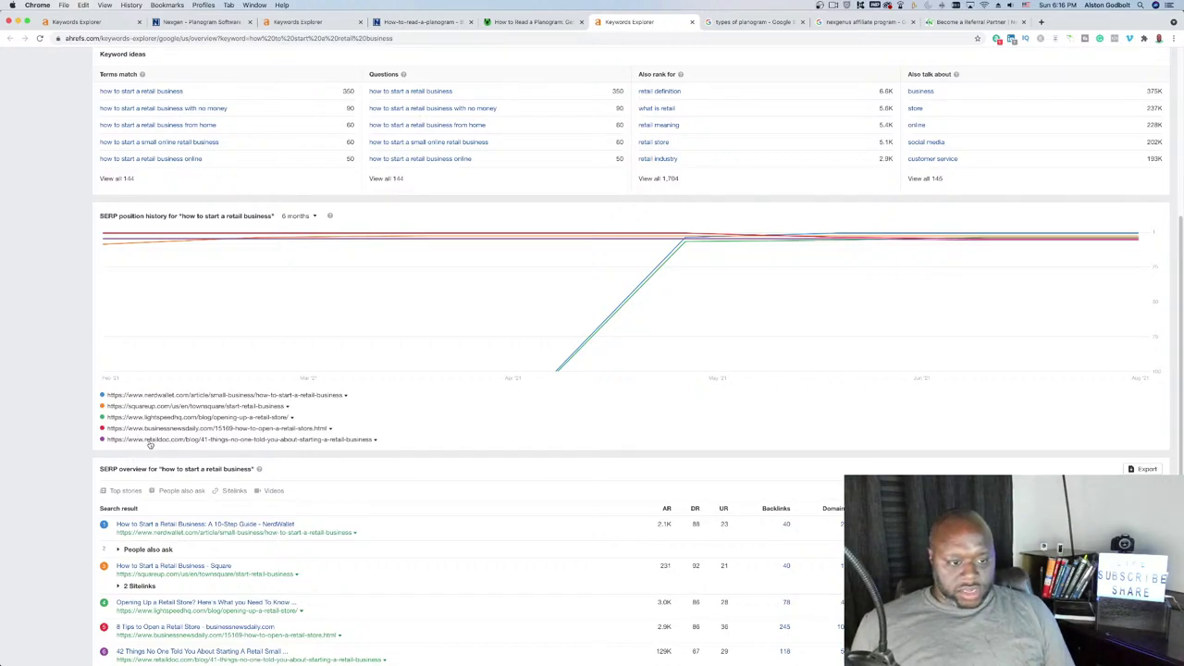
left_click(150, 443)
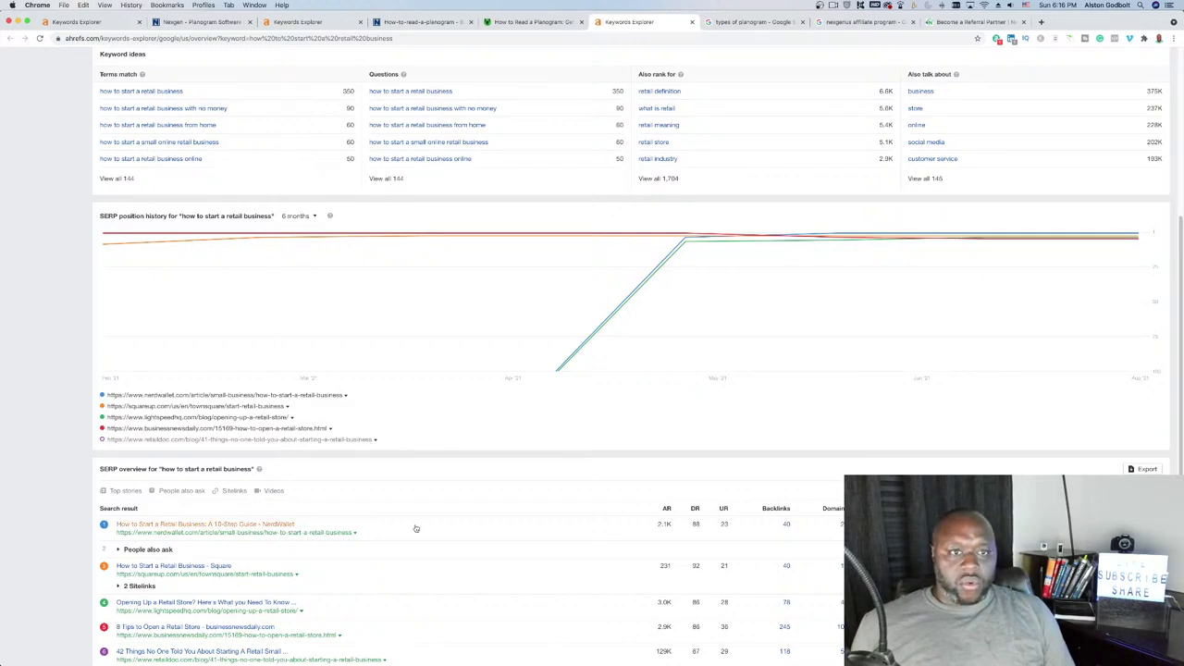
scroll(454, 542, "down", 4)
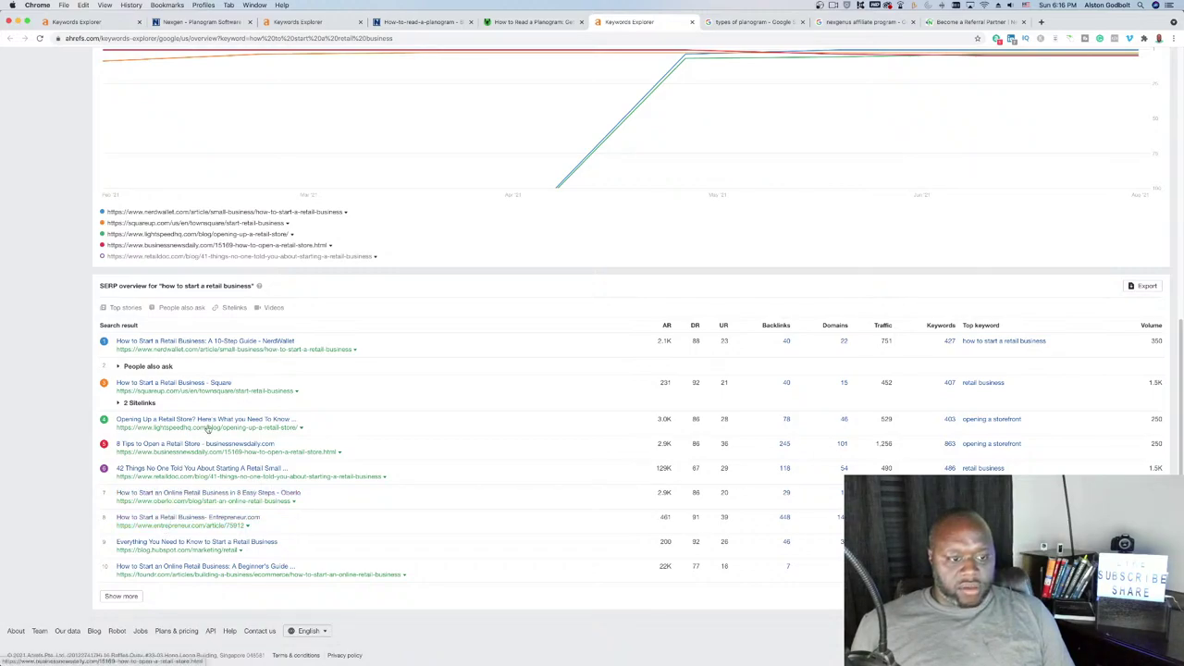
left_click(188, 257)
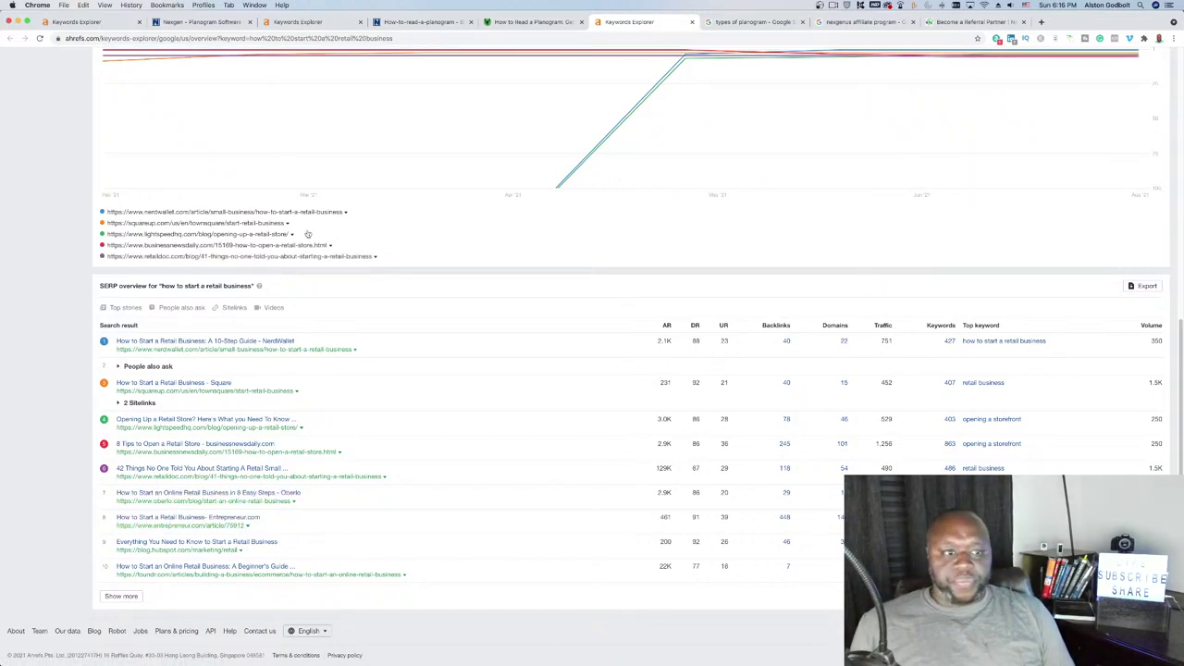
Try to load the retaildoc.com site in the "types of planogram" results tab and close that tab
left_click(750, 23)
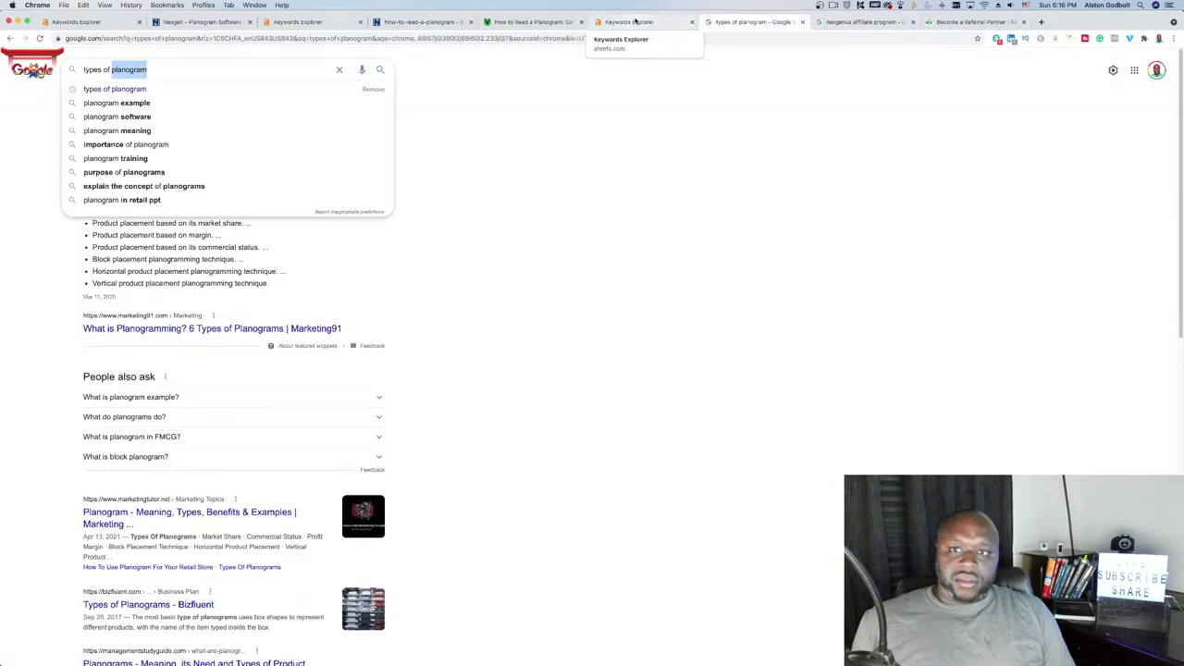
left_click(357, 40)
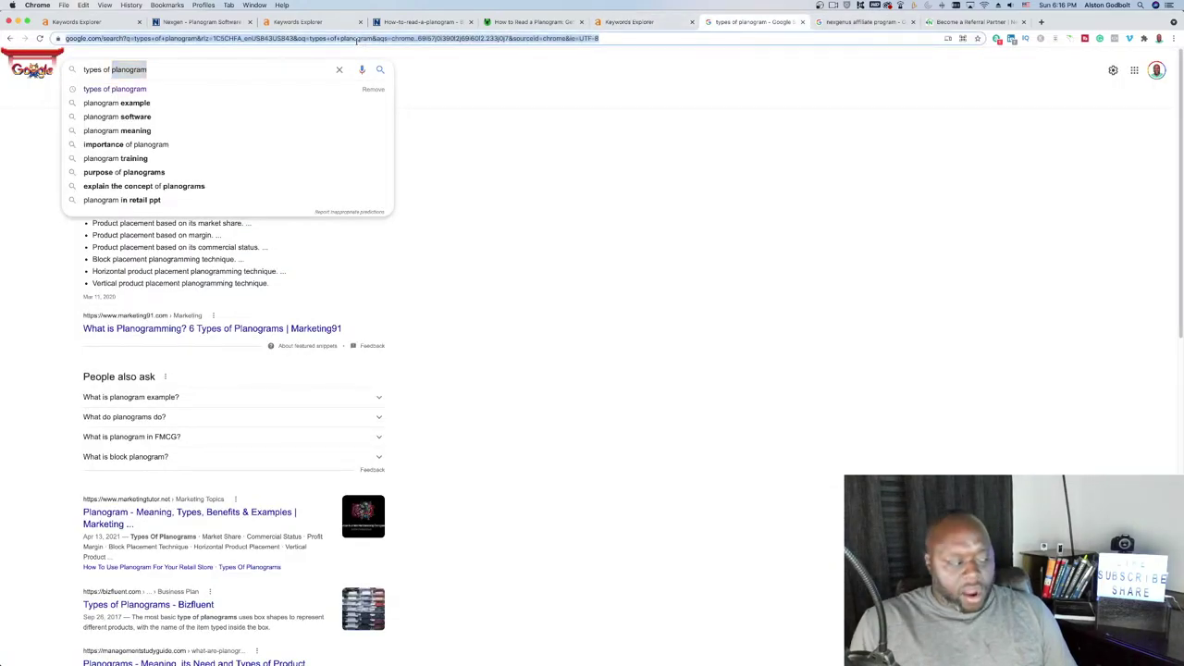
type("retail")
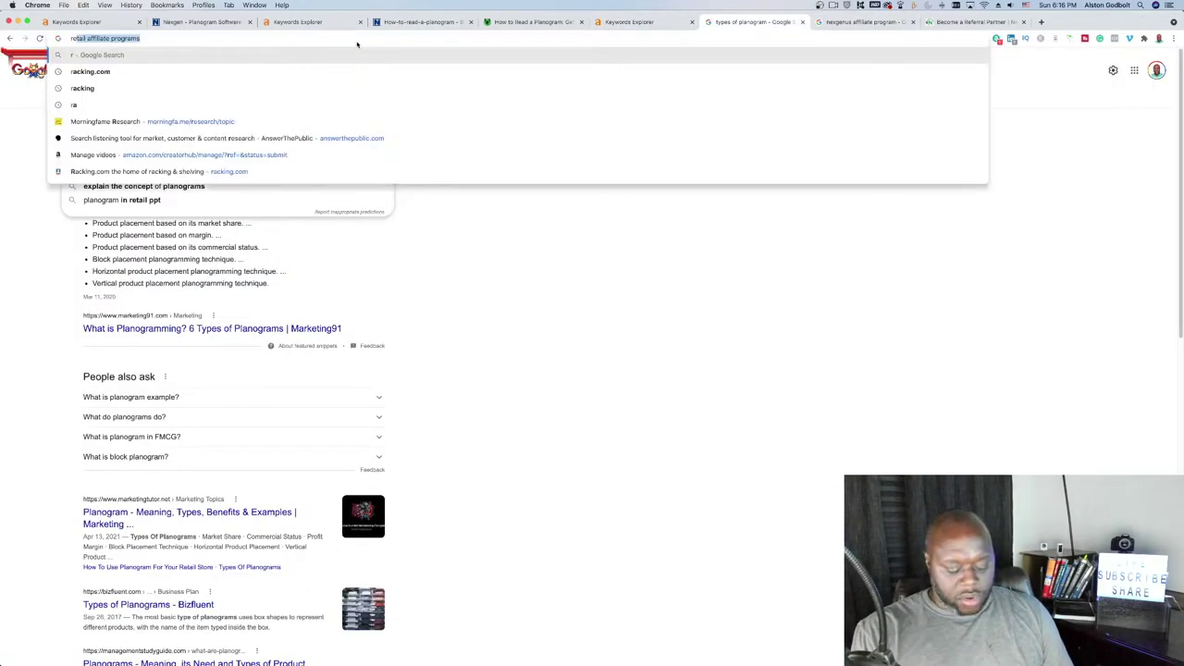
key("BackSpace")
key("BackSpace")
key("BackSpace")
type("li")
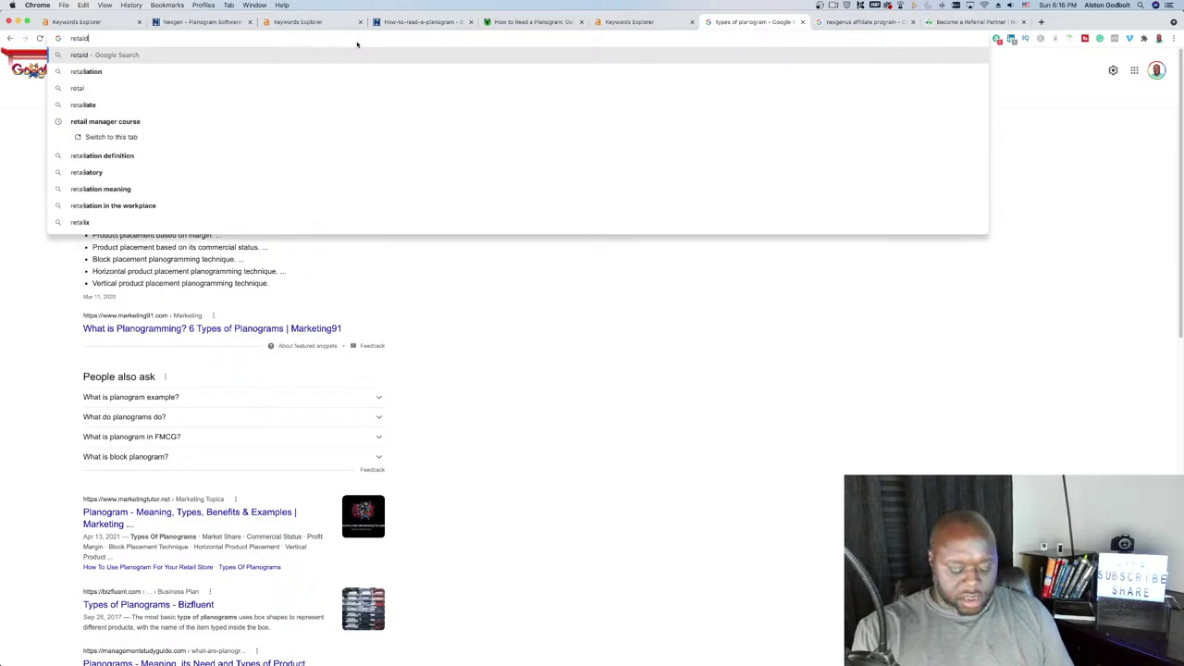
key("BackSpace")
type("ildoc.co")
key("Escape")
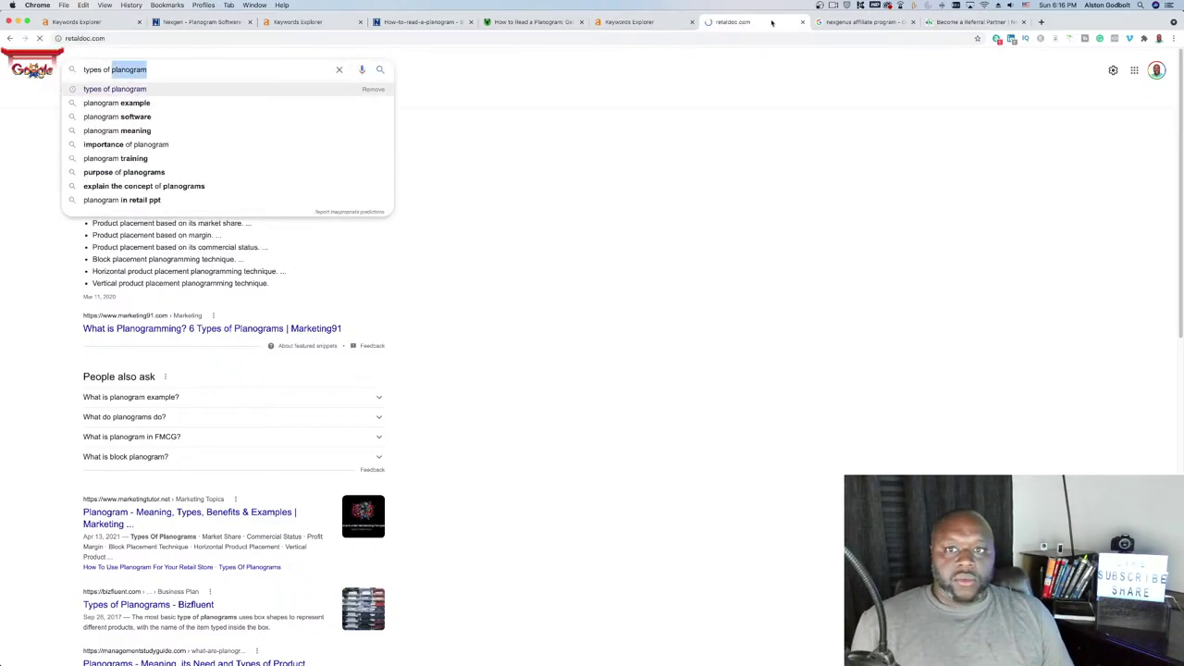
key("super+w")
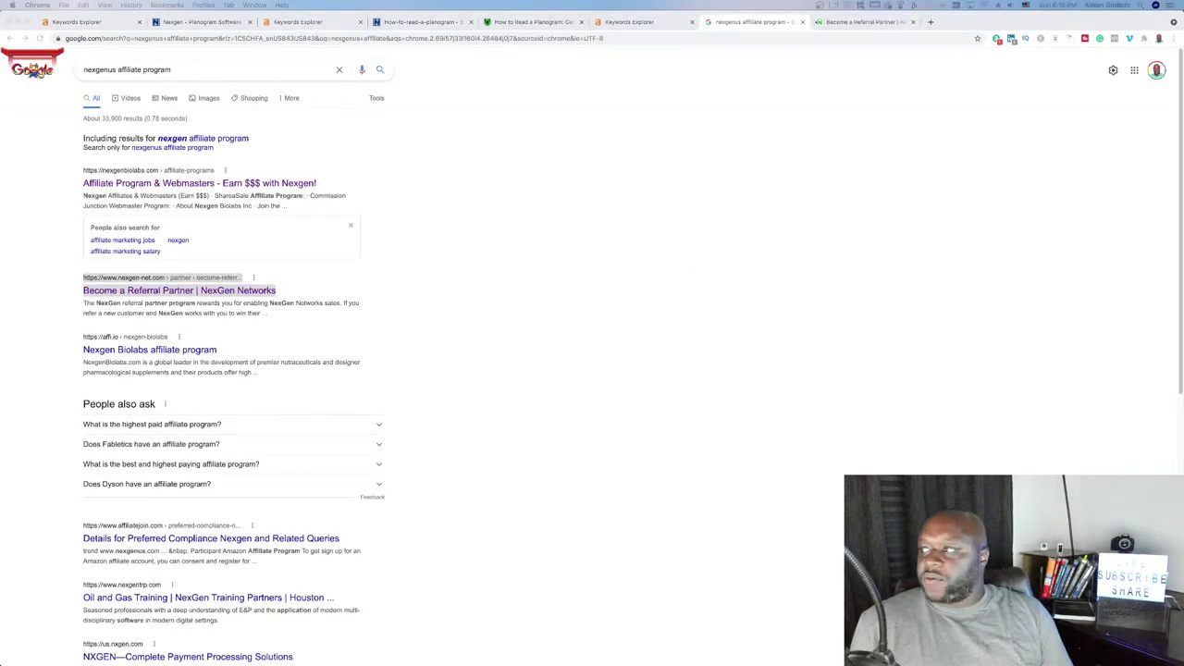